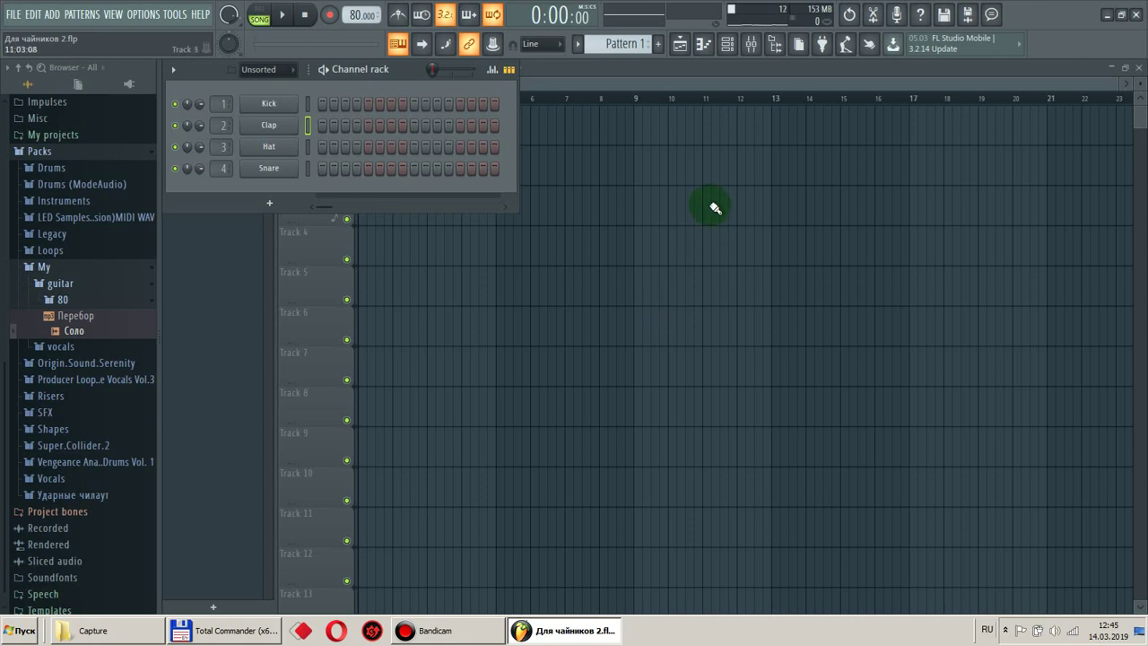
Bring the playlist to the front, hide it and show it again.
{"action": "left_click", "coordinate": [793, 65]}
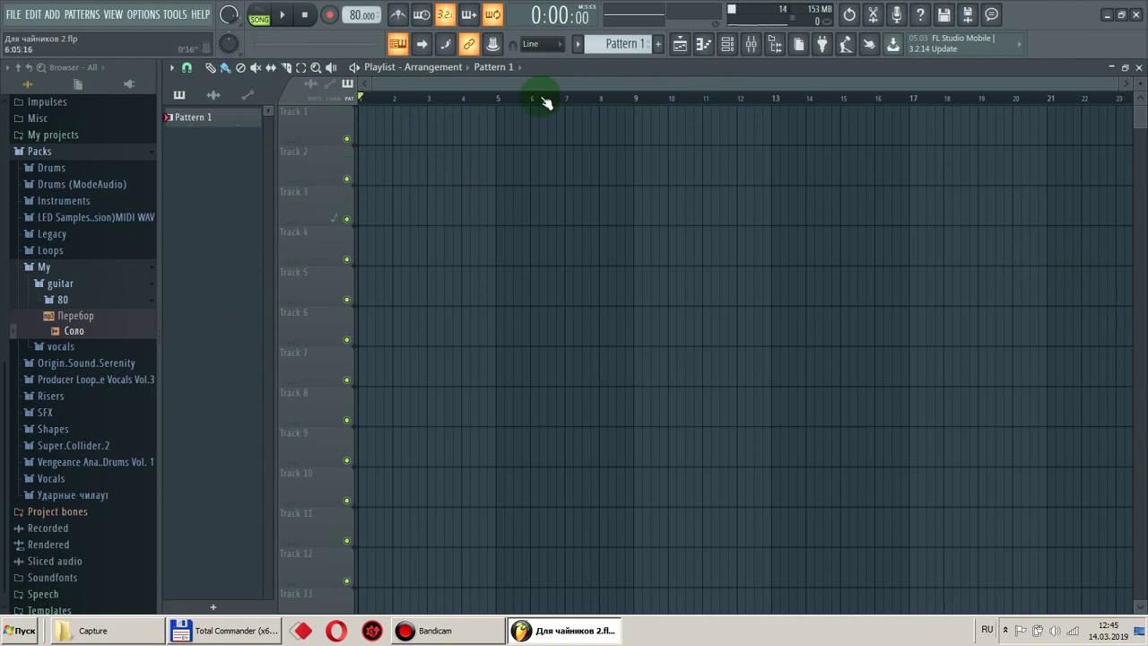
{"action": "left_click", "coordinate": [681, 45]}
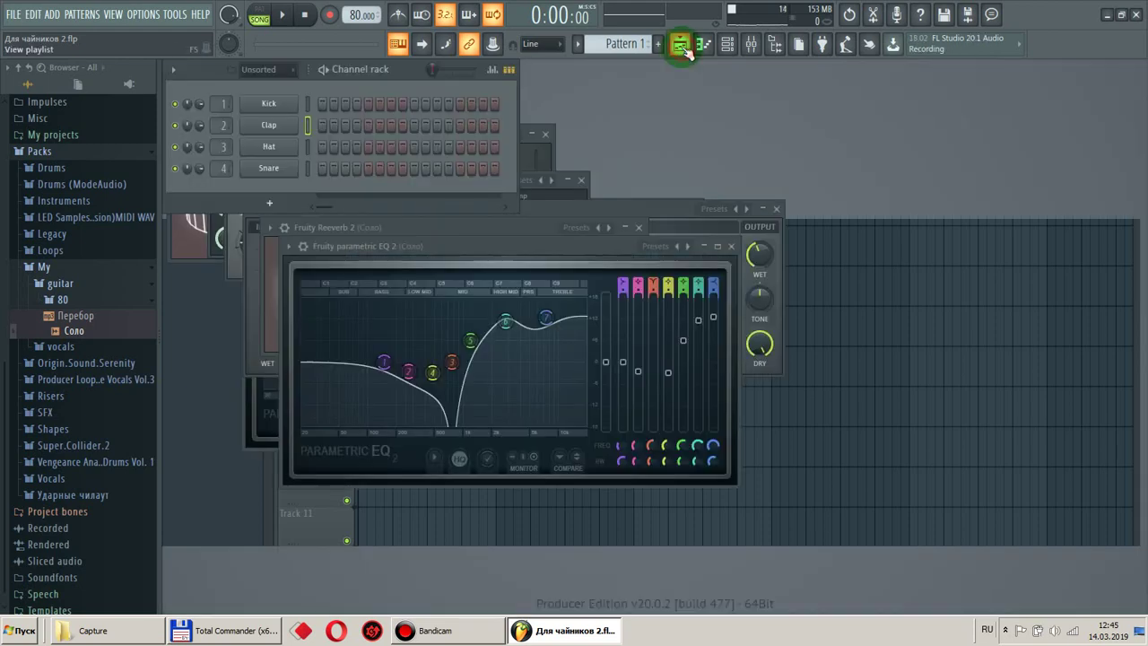
{"action": "left_click", "coordinate": [681, 45]}
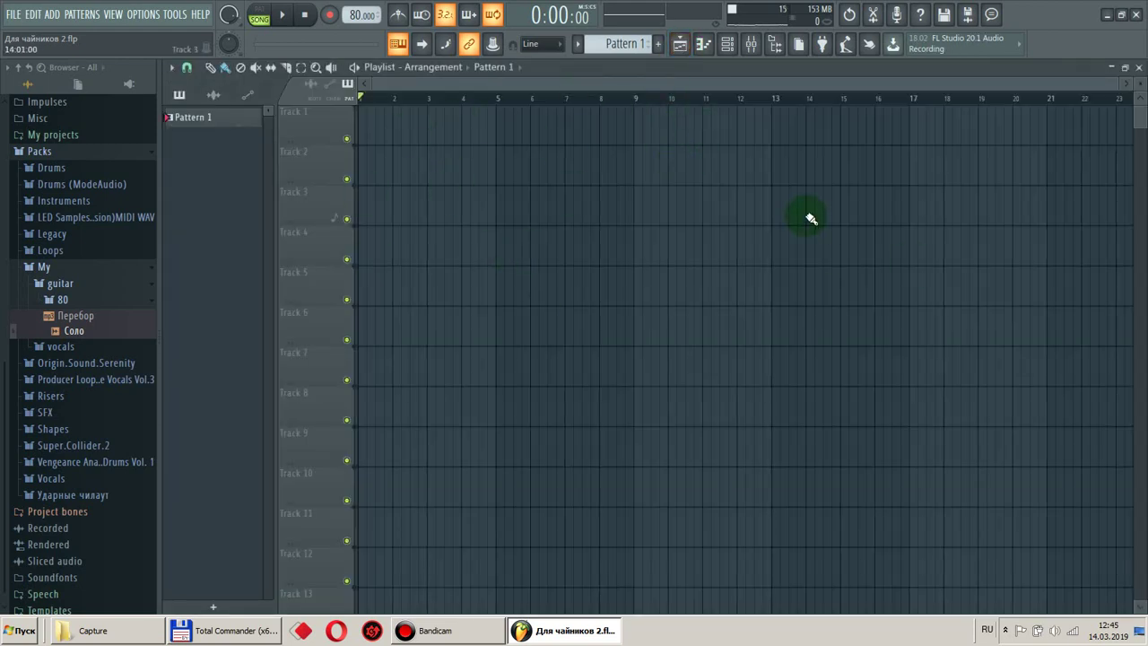
View the channel rack and mixer, and check the playlist picker's audio clips and patterns.
{"action": "left_click", "coordinate": [728, 45]}
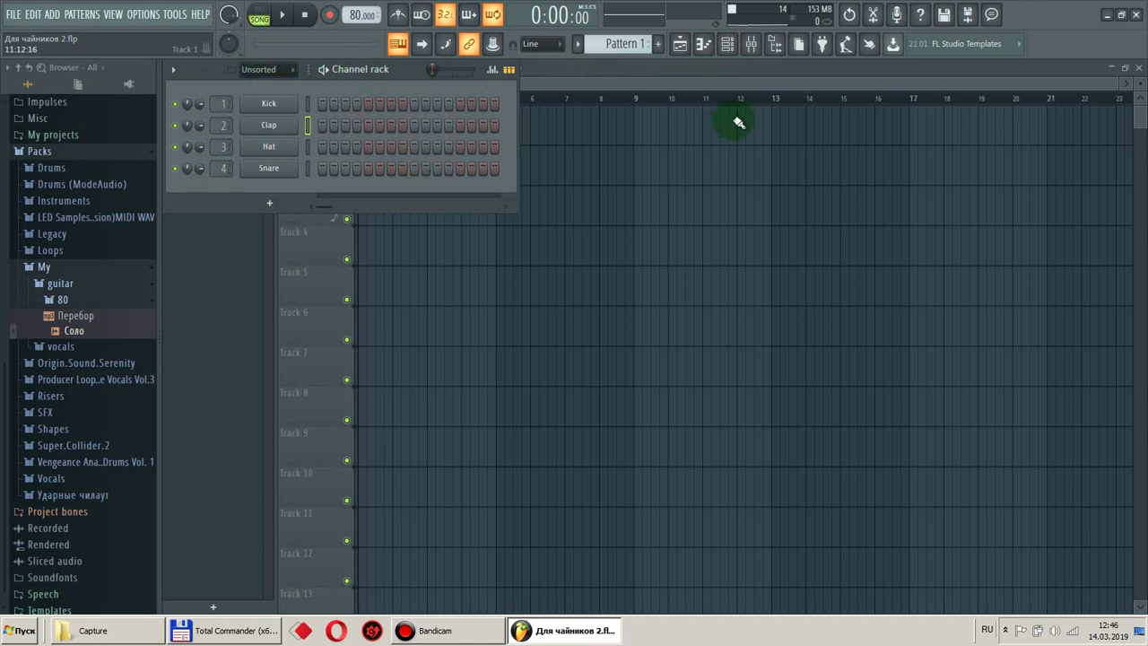
{"action": "left_click", "coordinate": [752, 44]}
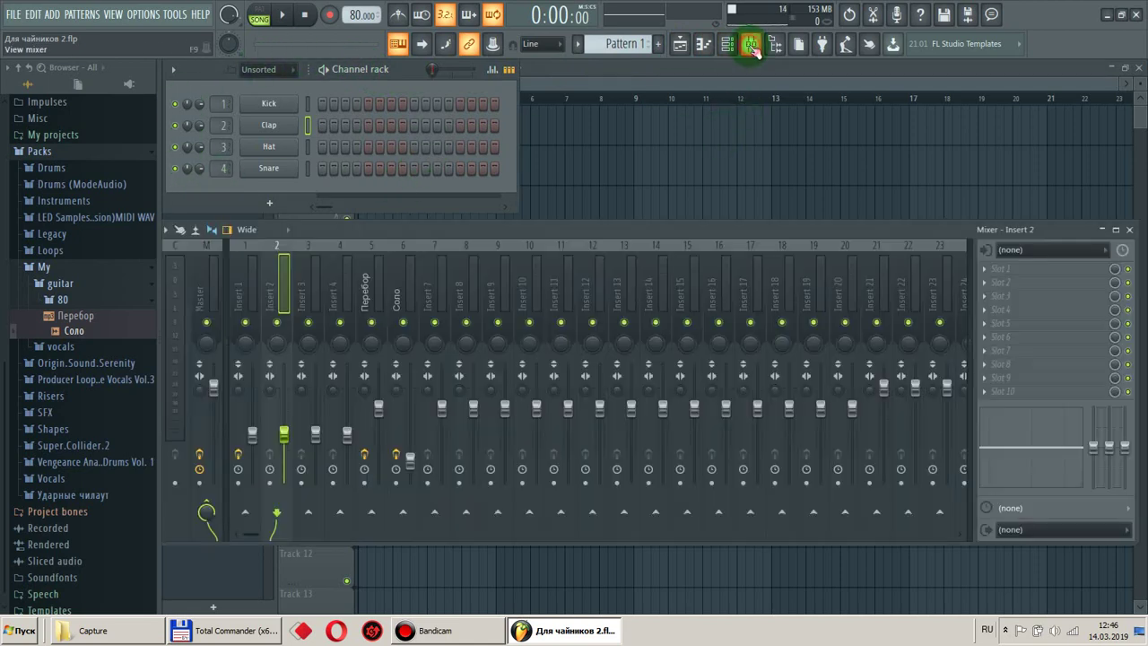
{"action": "left_click", "coordinate": [675, 66]}
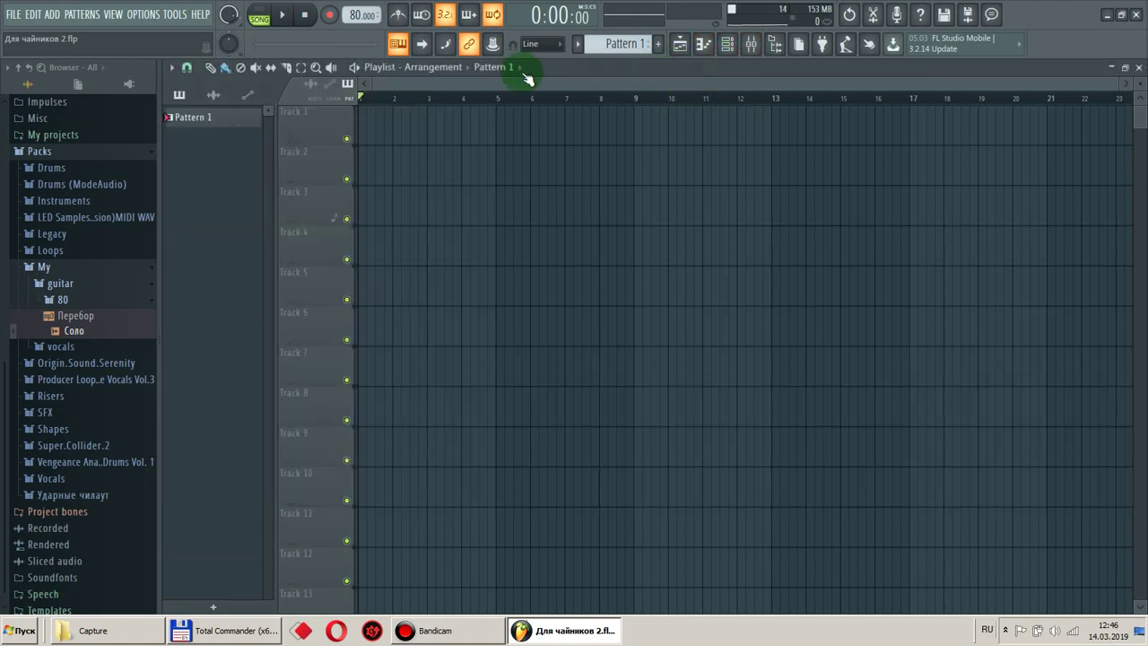
{"action": "left_click", "coordinate": [180, 96]}
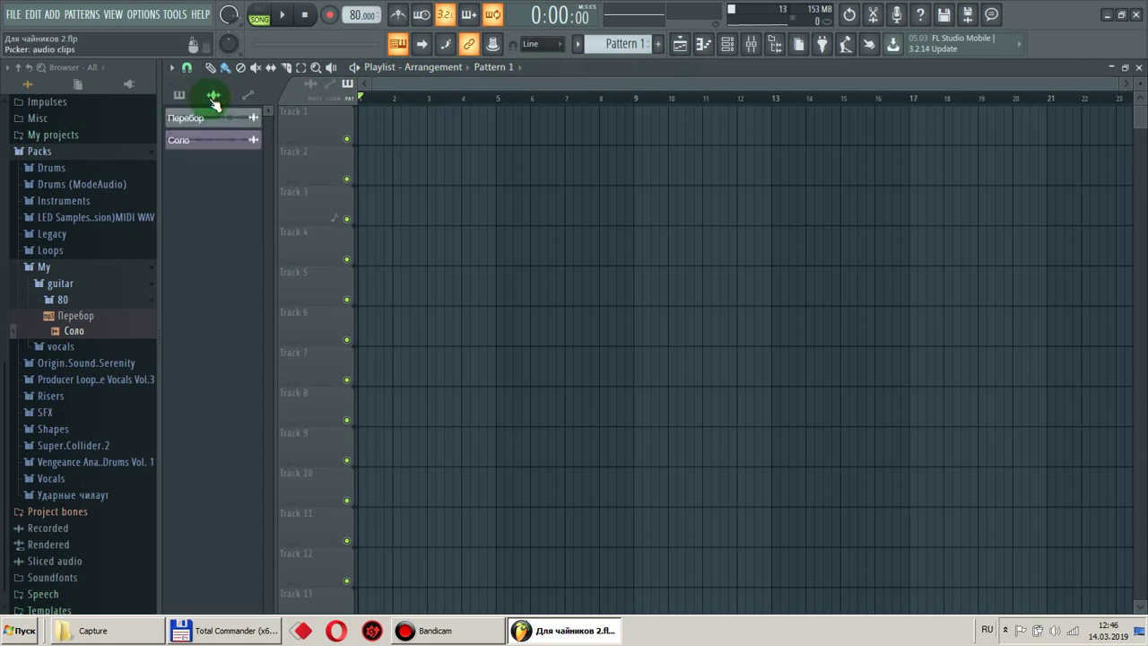
{"action": "left_click", "coordinate": [184, 101]}
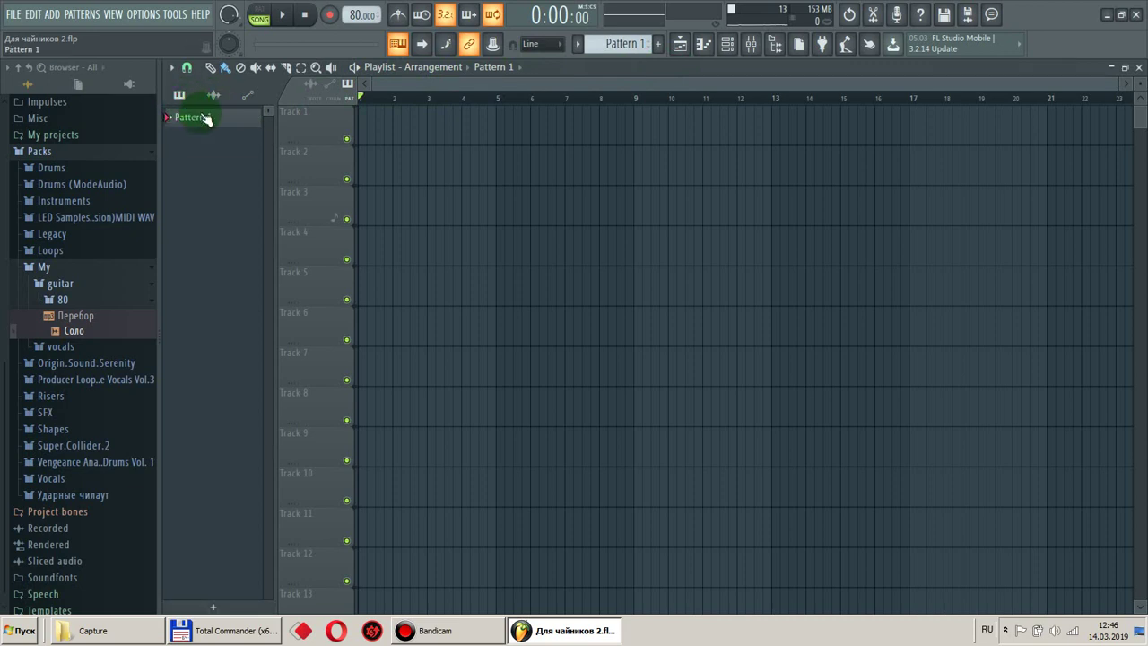
Try adding a note at the start of bar 1 in the Clap piano roll, remove it and close the piano roll.
{"action": "left_click", "coordinate": [713, 46]}
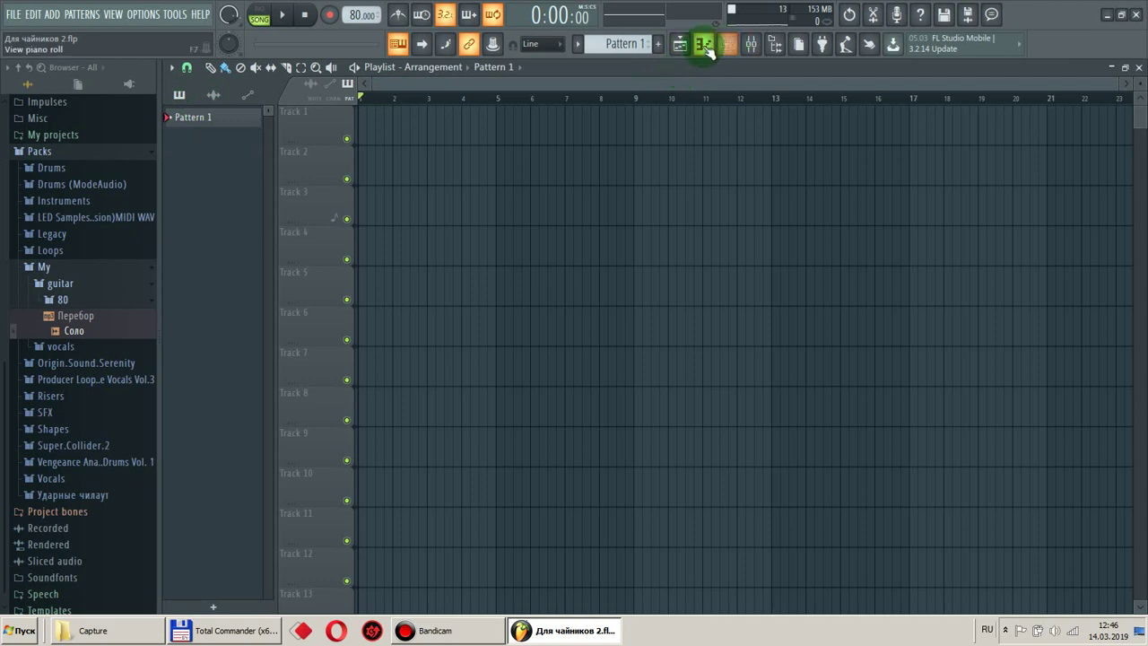
{"action": "left_click", "coordinate": [705, 45]}
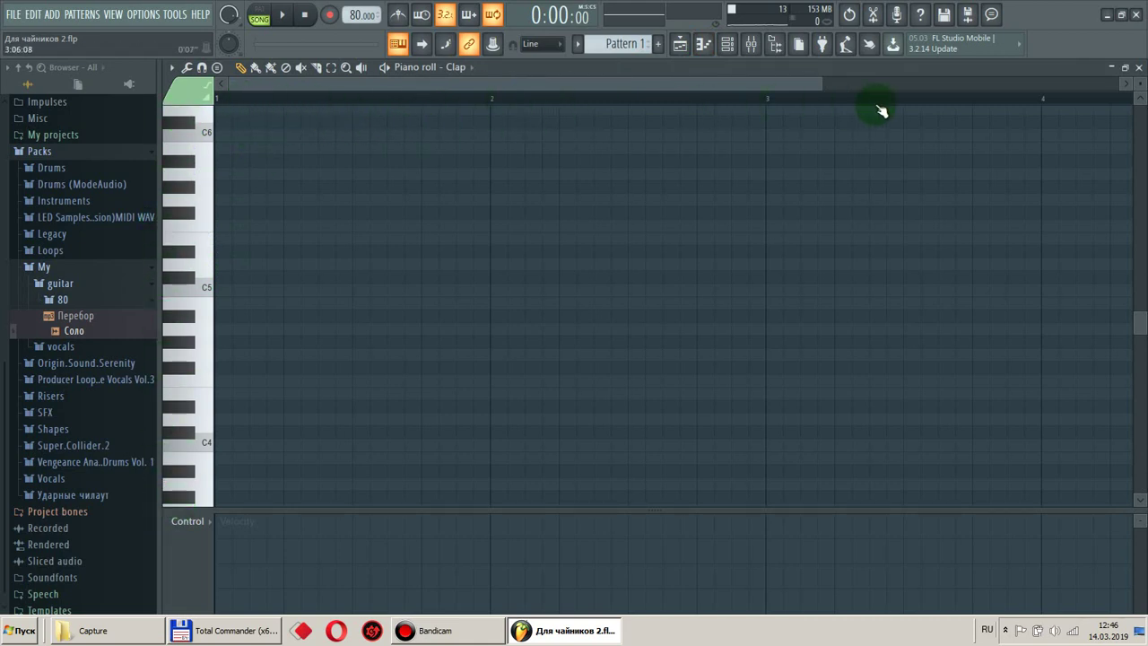
{"action": "left_click", "coordinate": [221, 241]}
{"action": "mouse_move", "coordinate": [242, 240]}
{"action": "left_mouse_down"}
{"action": "mouse_move", "coordinate": [256, 243]}
{"action": "mouse_move", "coordinate": [244, 239]}
{"action": "left_mouse_up"}
{"action": "right_click", "coordinate": [233, 238]}
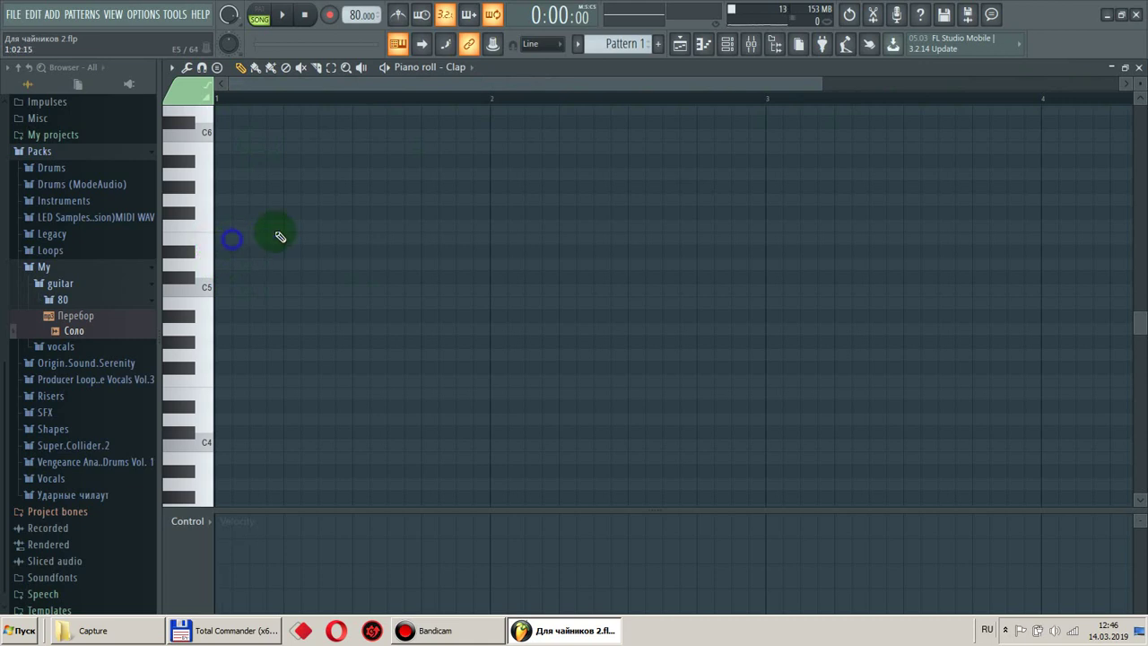
{"action": "left_click", "coordinate": [1138, 68]}
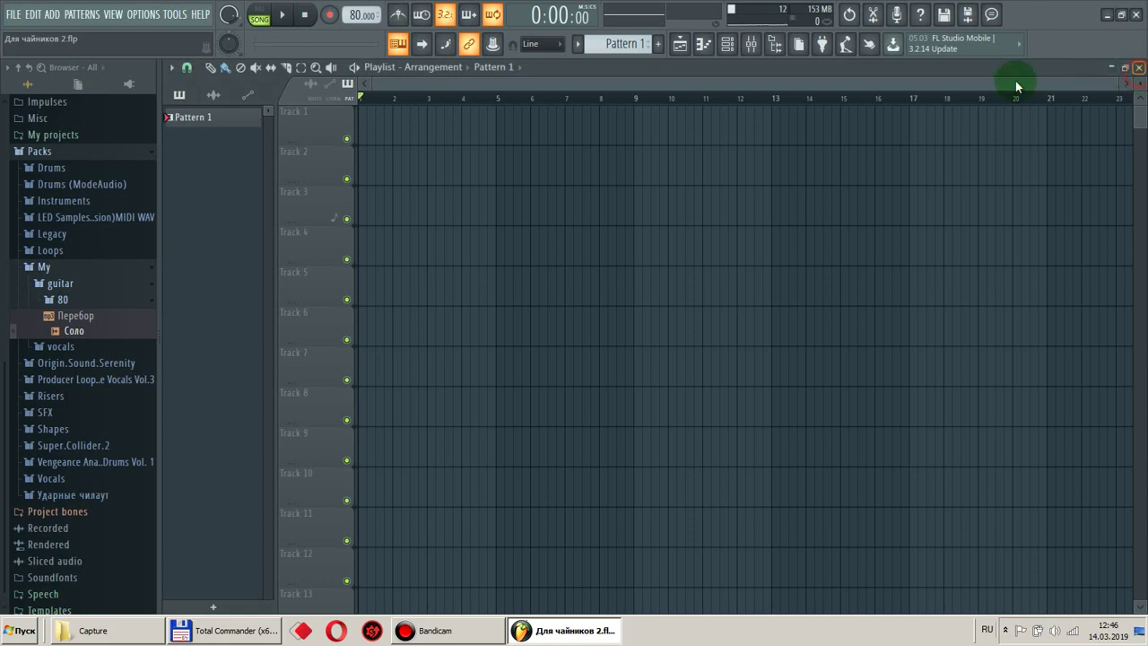
Show the playlist, piano roll, channel rack and mixer in turn, finishing on the piano roll.
{"action": "left_click", "coordinate": [684, 44]}
{"action": "left_click", "coordinate": [683, 45]}
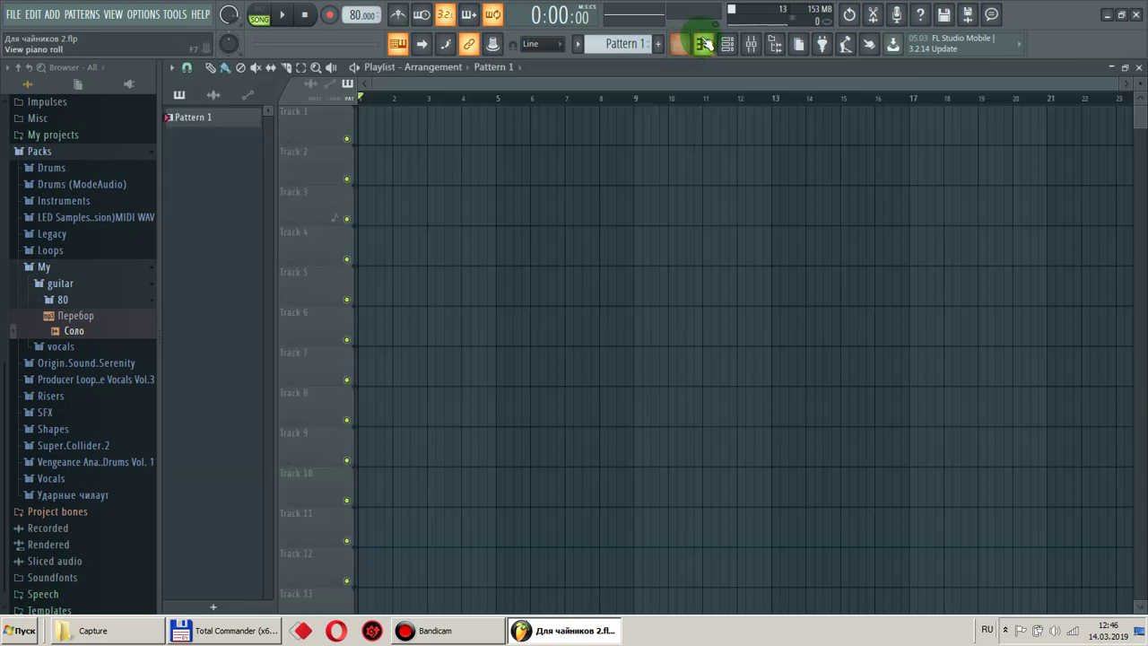
{"action": "left_click", "coordinate": [705, 45]}
{"action": "left_click", "coordinate": [728, 45]}
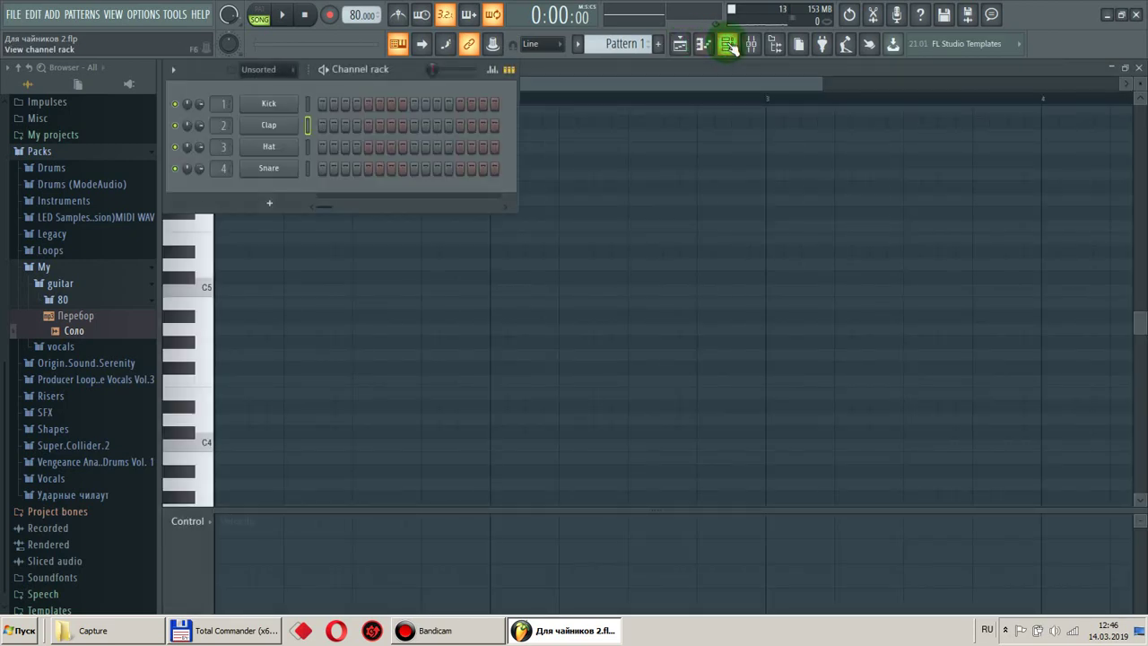
{"action": "left_click", "coordinate": [754, 48]}
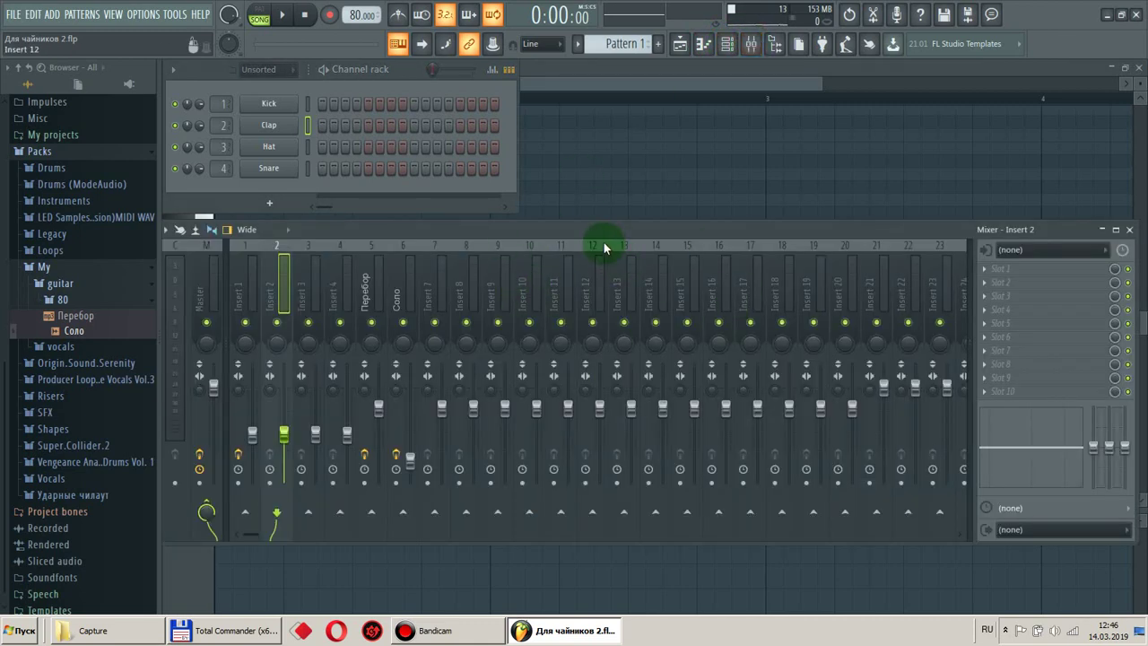
{"action": "left_click", "coordinate": [936, 68]}
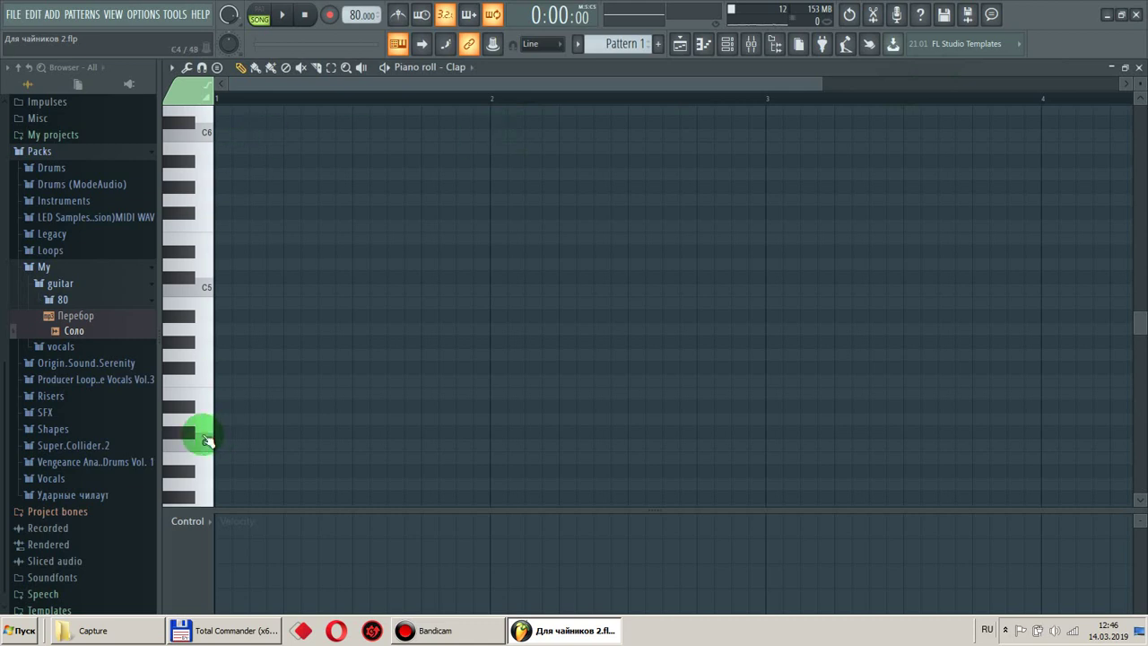
Review the available input/output devices in the audio settings without changing the device, and close the settings.
{"action": "left_click_drag", "start_coordinate": [78, 328], "coordinate": [77, 321]}
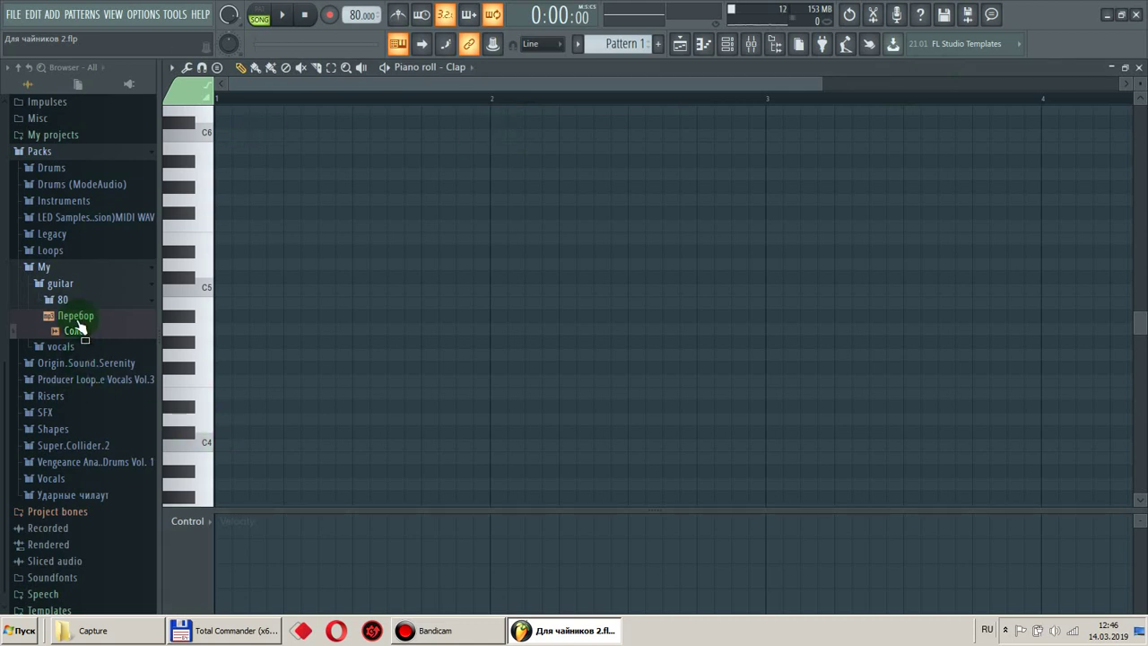
{"action": "left_click", "coordinate": [153, 15]}
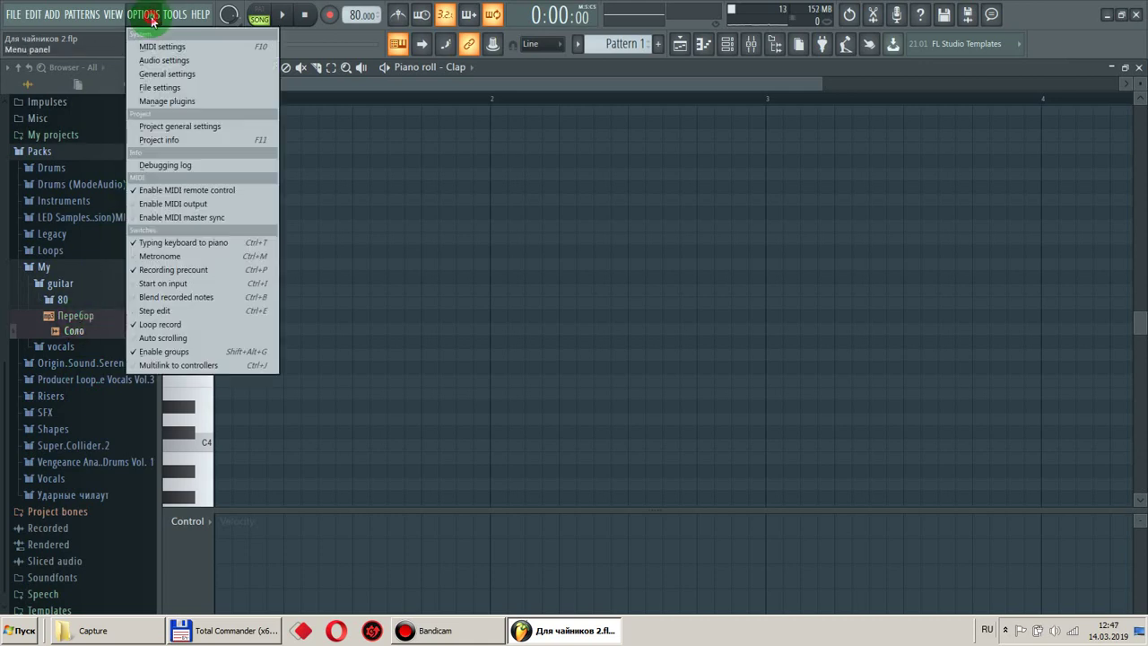
{"action": "left_click", "coordinate": [164, 60]}
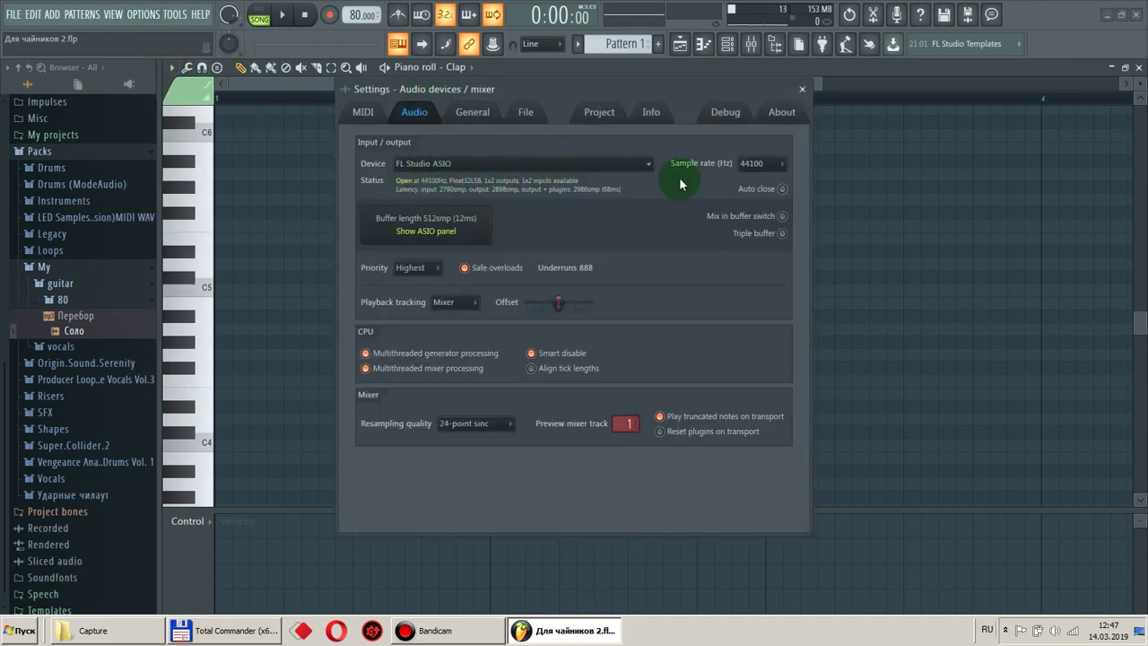
{"action": "left_click", "coordinate": [645, 165]}
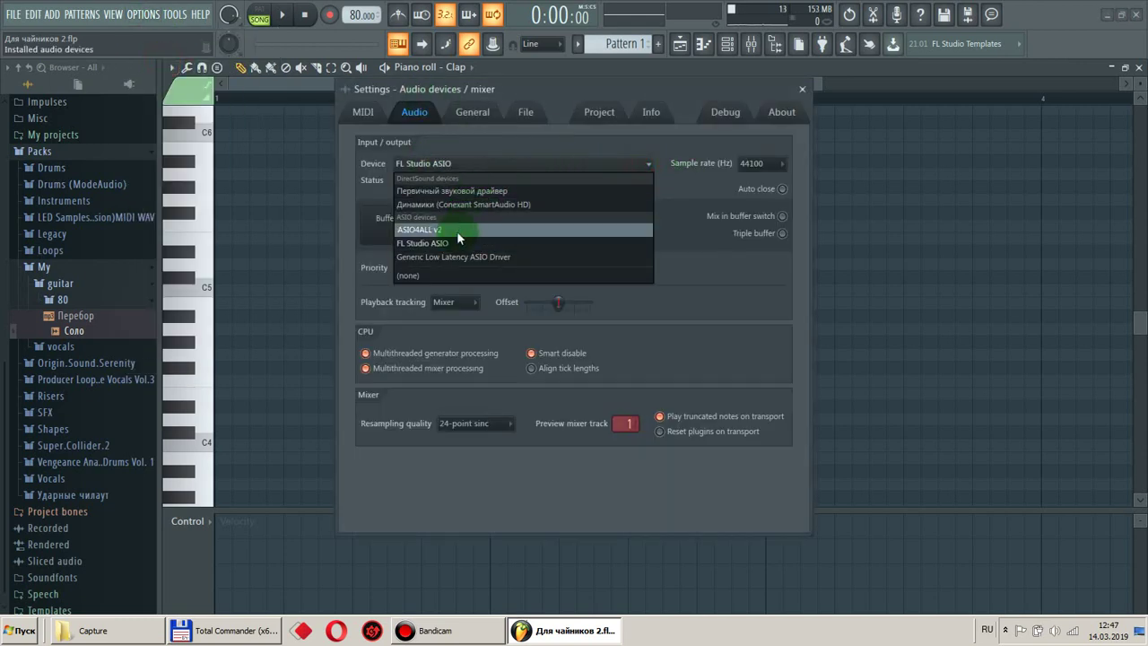
{"action": "left_click", "coordinate": [709, 85]}
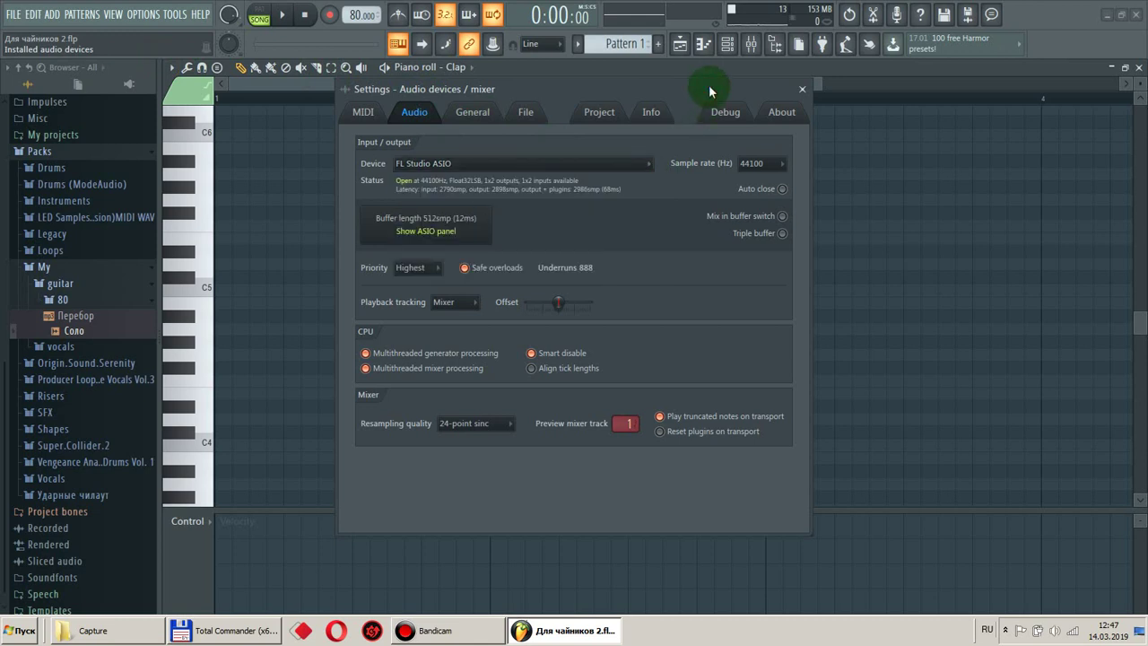
{"action": "left_click", "coordinate": [802, 91]}
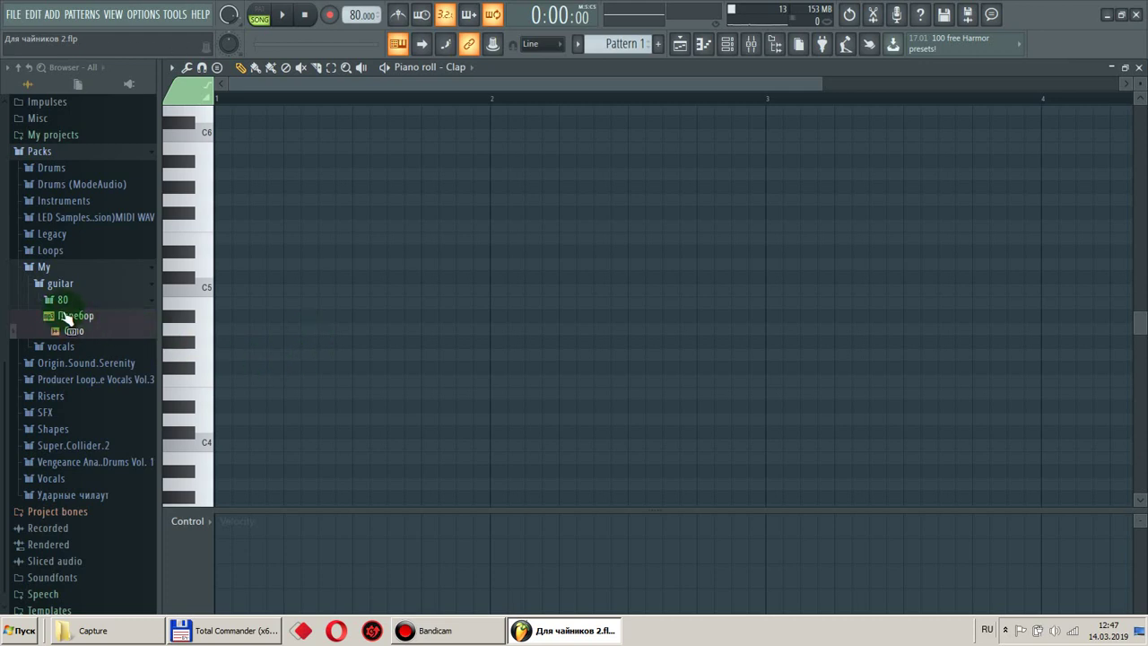
Close the piano roll and place the Перебор sample from the guitar/80 folder on playlist Track 1 at bar 1.
{"action": "left_click_drag", "start_coordinate": [71, 316], "coordinate": [904, 107]}
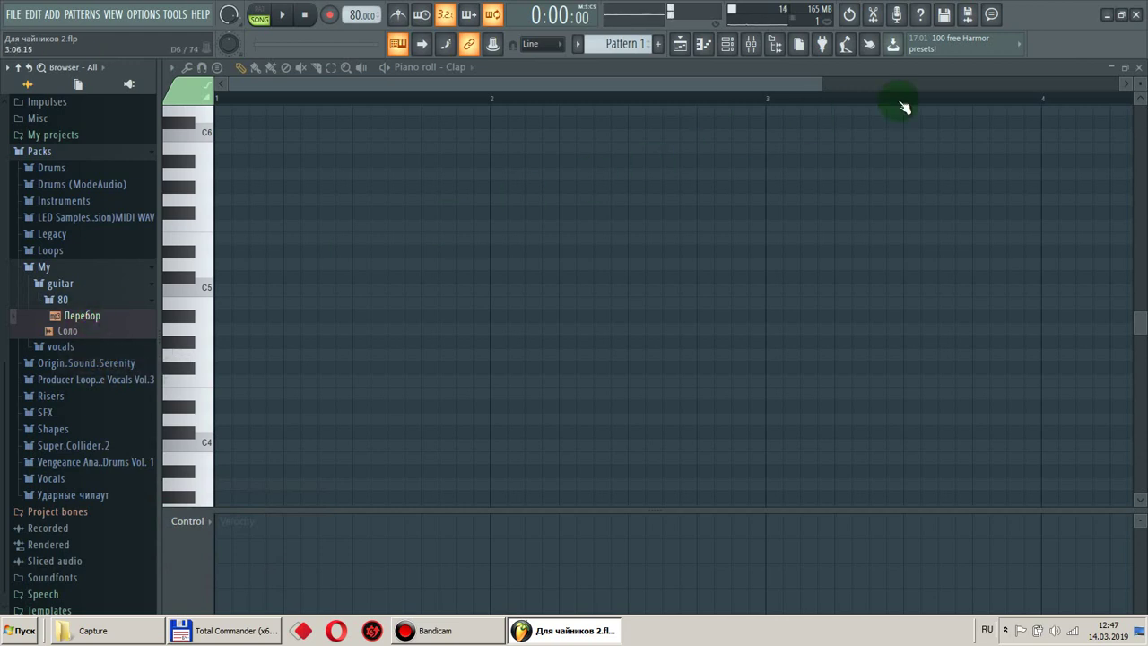
{"action": "left_click", "coordinate": [1138, 67]}
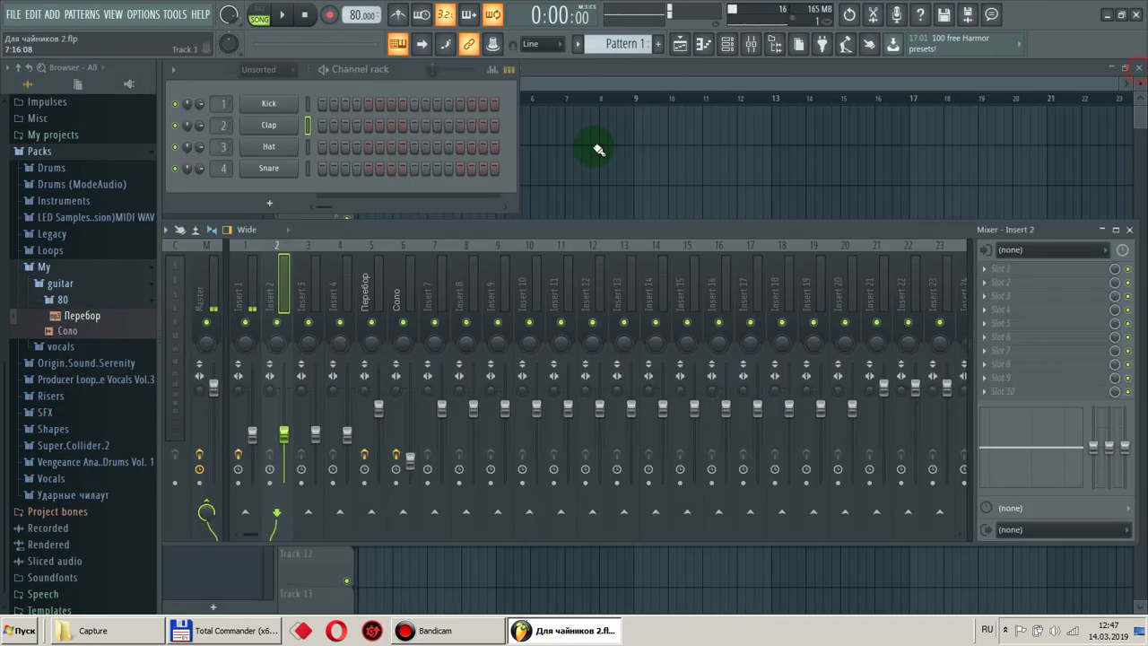
{"action": "left_click", "coordinate": [682, 42]}
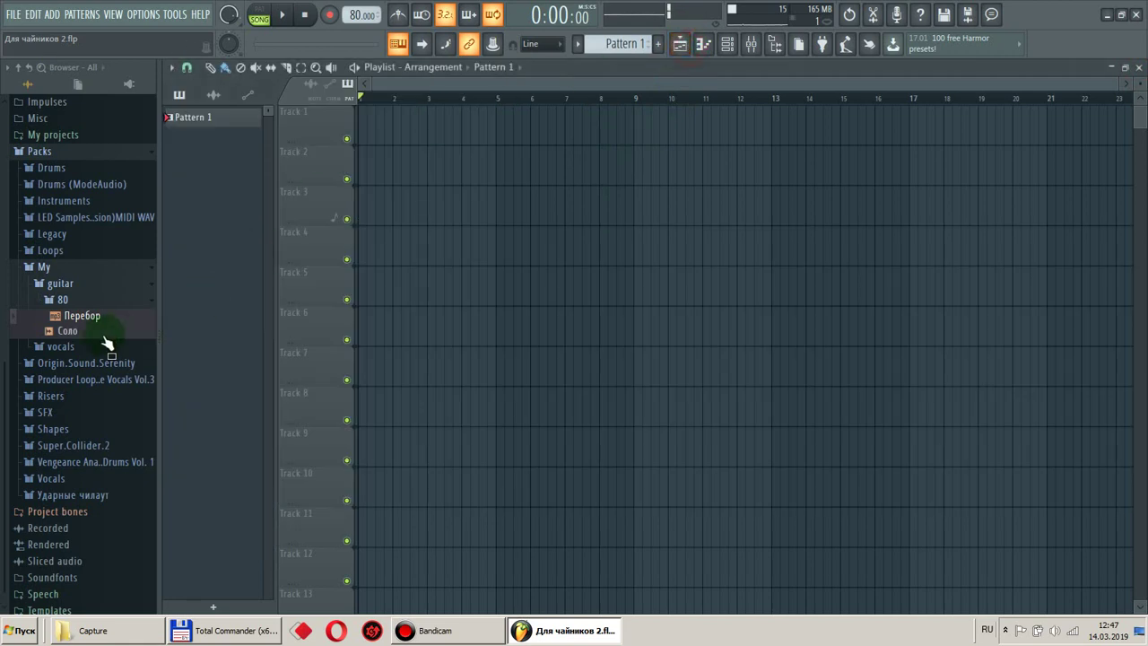
{"action": "left_click_drag", "start_coordinate": [79, 315], "coordinate": [360, 131]}
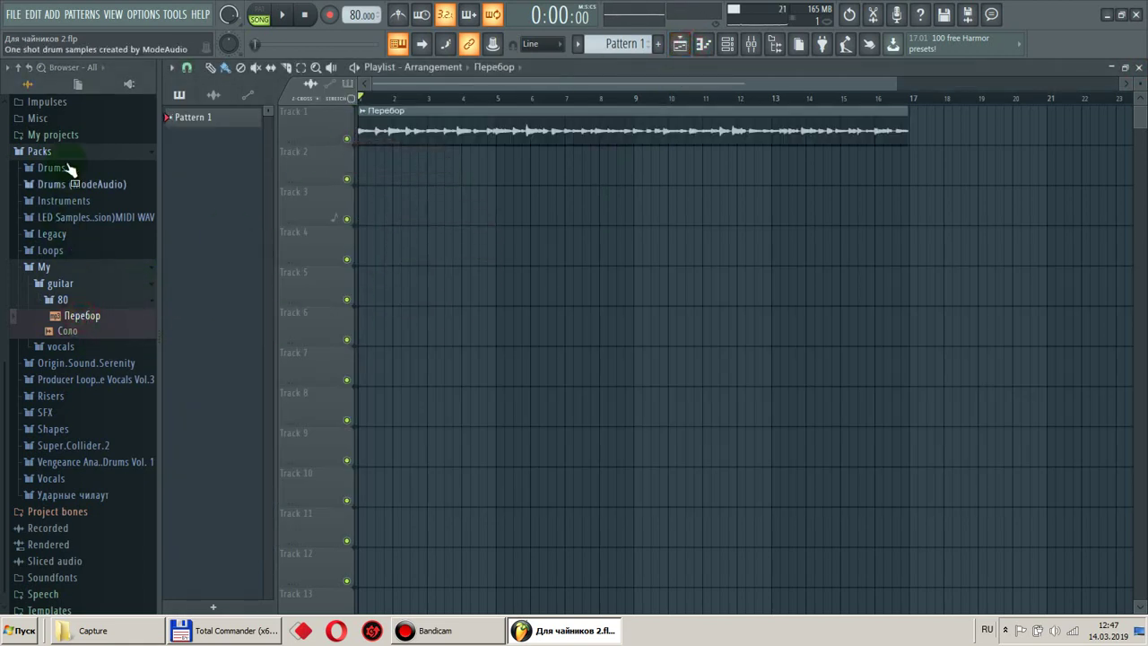
{"action": "left_click_drag", "start_coordinate": [77, 316], "coordinate": [548, 108]}
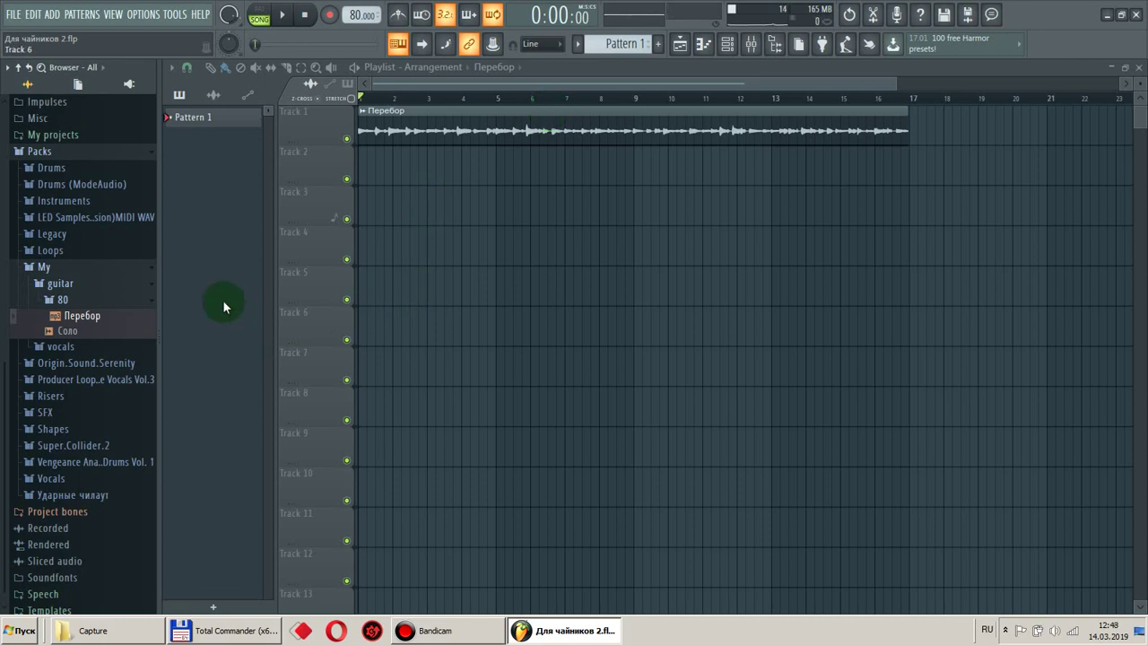
{"action": "scroll", "coordinate": [92, 439], "scroll_direction": "down", "scroll_amount": 1}
{"action": "scroll", "coordinate": [91, 439], "scroll_direction": "up", "scroll_amount": 1}
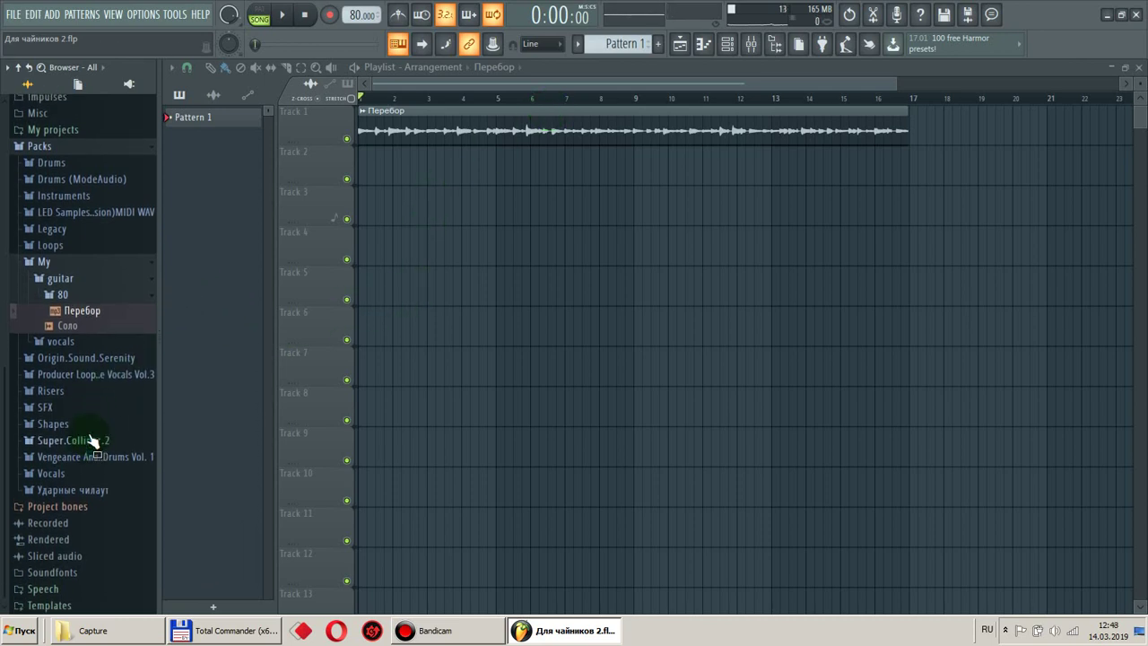
Delete the unused Соло audio clip from the playlist picker.
{"action": "left_click", "coordinate": [437, 111]}
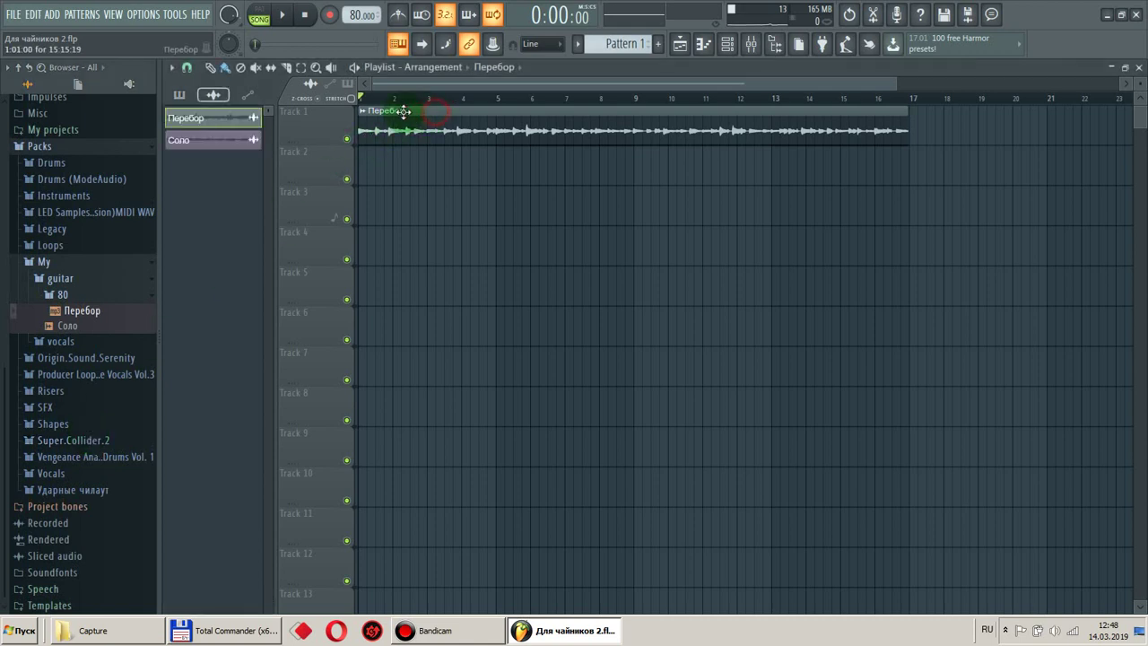
{"action": "right_click", "coordinate": [206, 140]}
{"action": "left_click", "coordinate": [252, 302]}
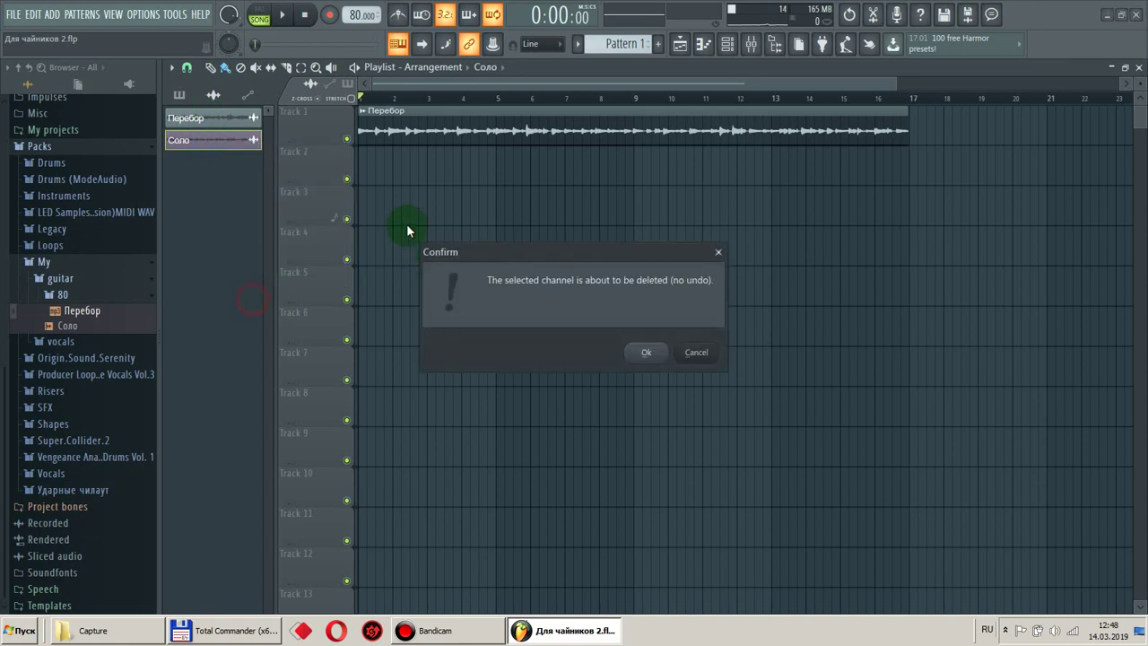
{"action": "left_click", "coordinate": [644, 351]}
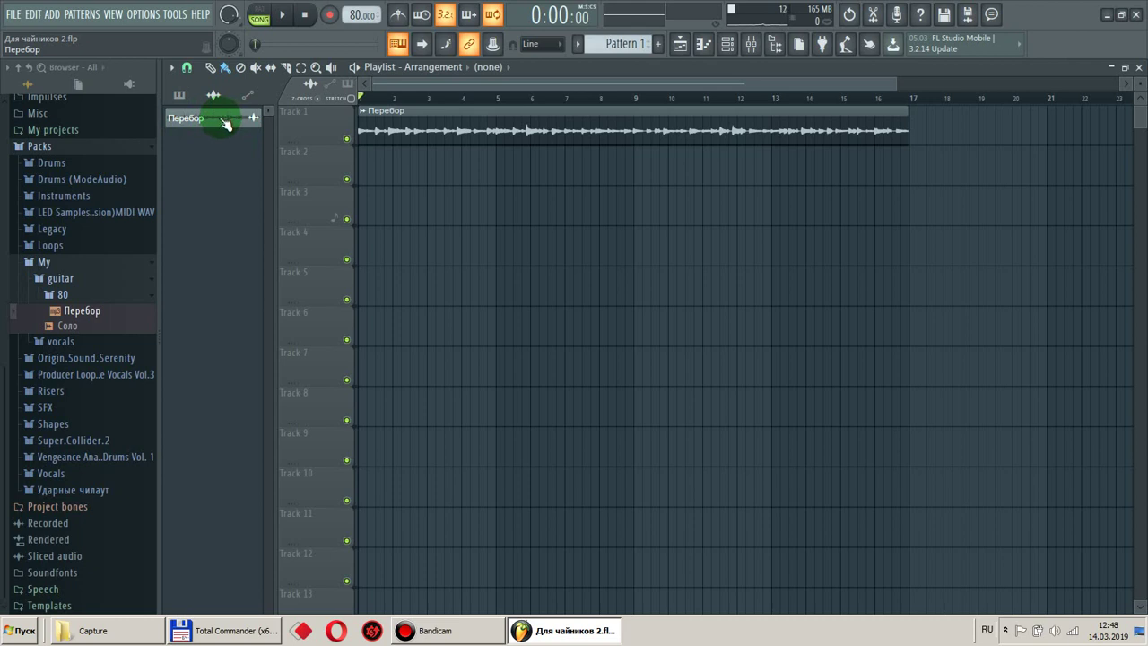
Try placing a second Перебор clip on Track 2, once from the picker and once from the browser, deleting it each time.
{"action": "left_click_drag", "start_coordinate": [225, 123], "coordinate": [366, 168]}
{"action": "right_click", "coordinate": [666, 161]}
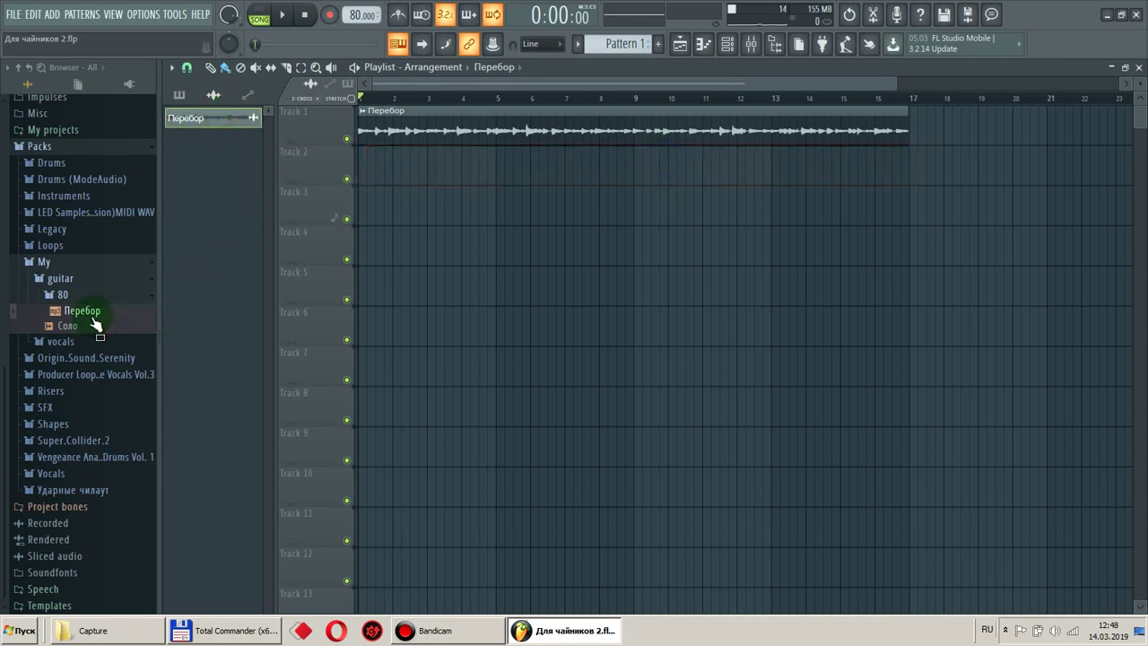
{"action": "left_click_drag", "start_coordinate": [90, 310], "coordinate": [367, 170]}
{"action": "right_click", "coordinate": [511, 160]}
Expand the Sliced audio folder in the browser and look through its files.
{"action": "left_click", "coordinate": [51, 559]}
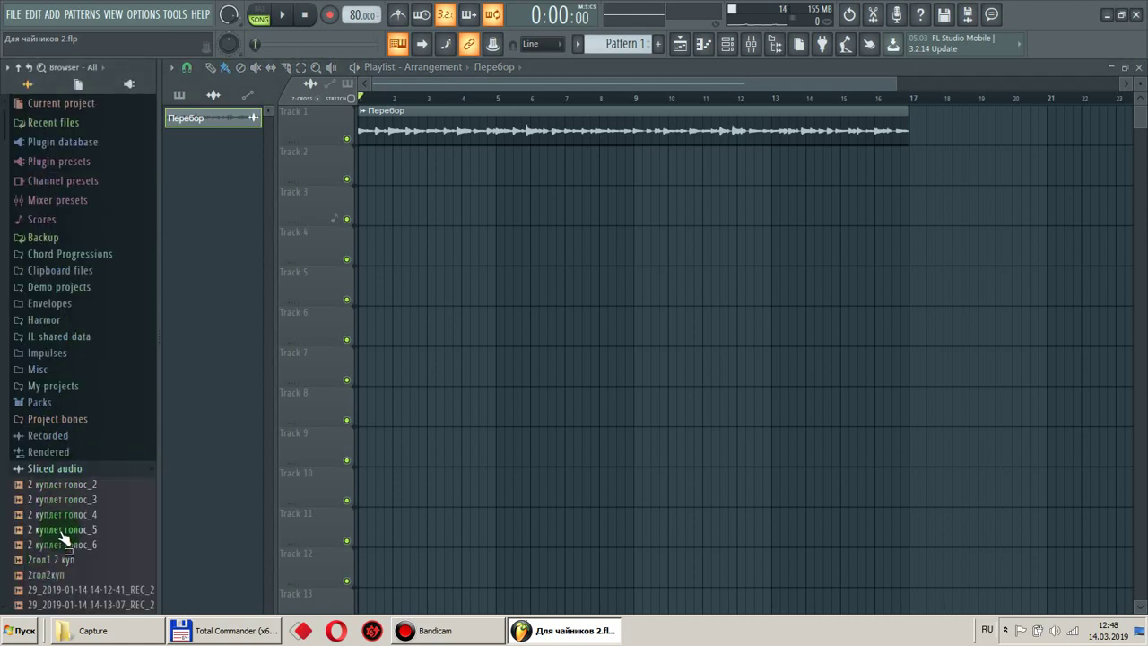
{"action": "scroll", "coordinate": [58, 520], "scroll_direction": "down", "scroll_amount": 10}
{"action": "scroll", "coordinate": [59, 513], "scroll_direction": "down", "scroll_amount": 10}
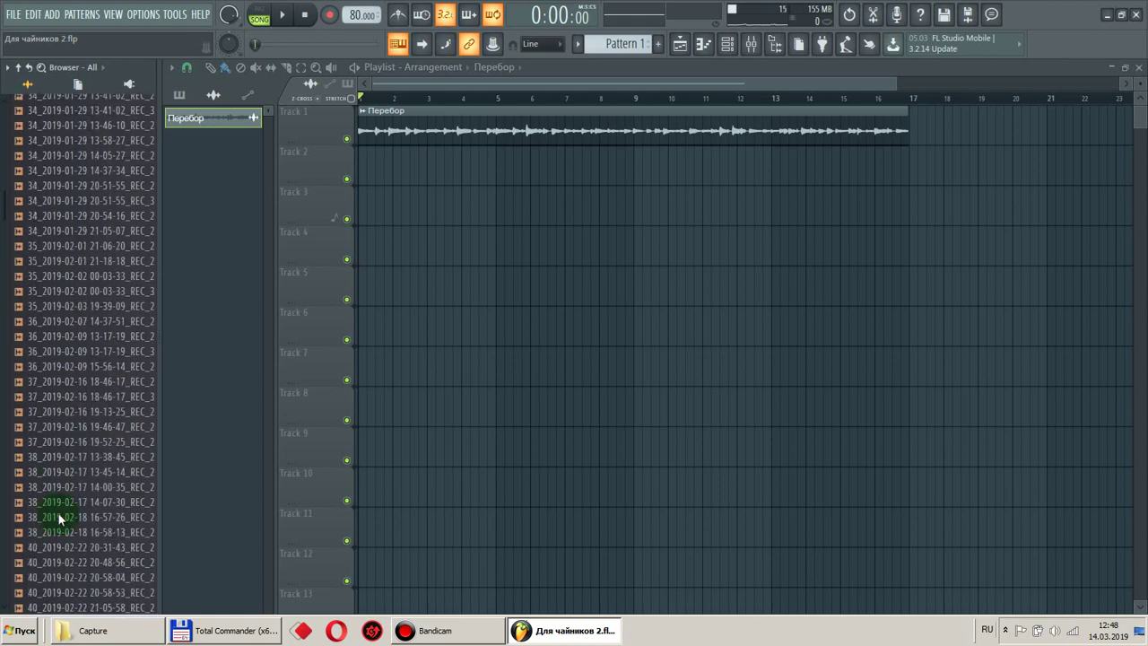
{"action": "scroll", "coordinate": [70, 451], "scroll_direction": "up", "scroll_amount": 20}
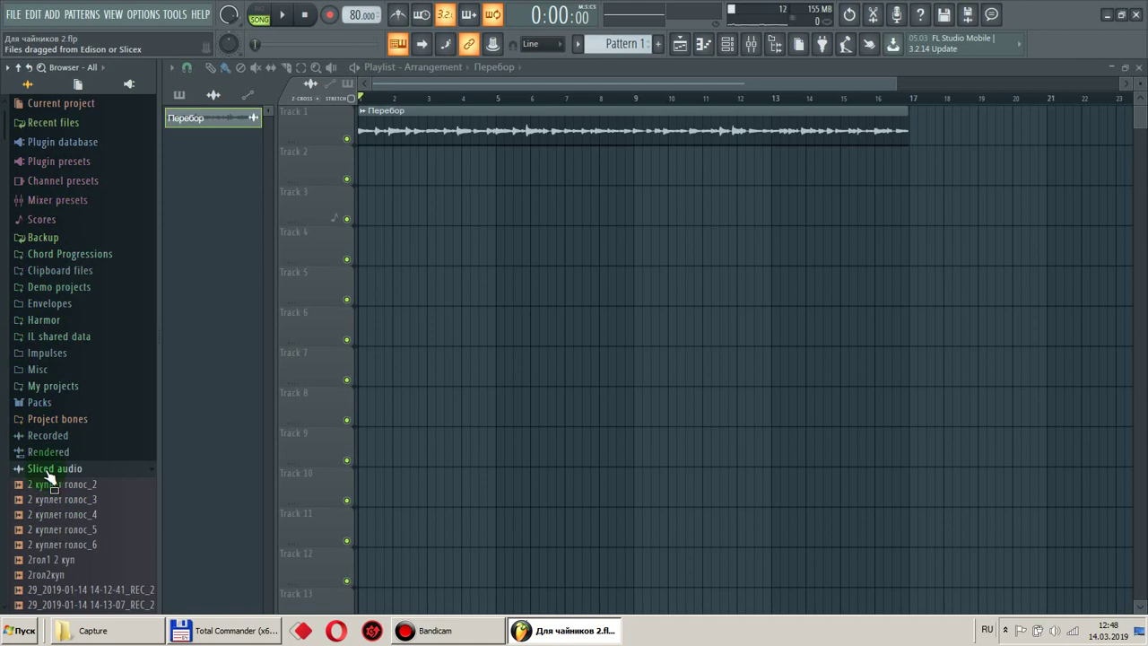
Open the browser's Sliced audio folder in Windows Explorer and show its full path.
{"action": "right_click", "coordinate": [48, 471]}
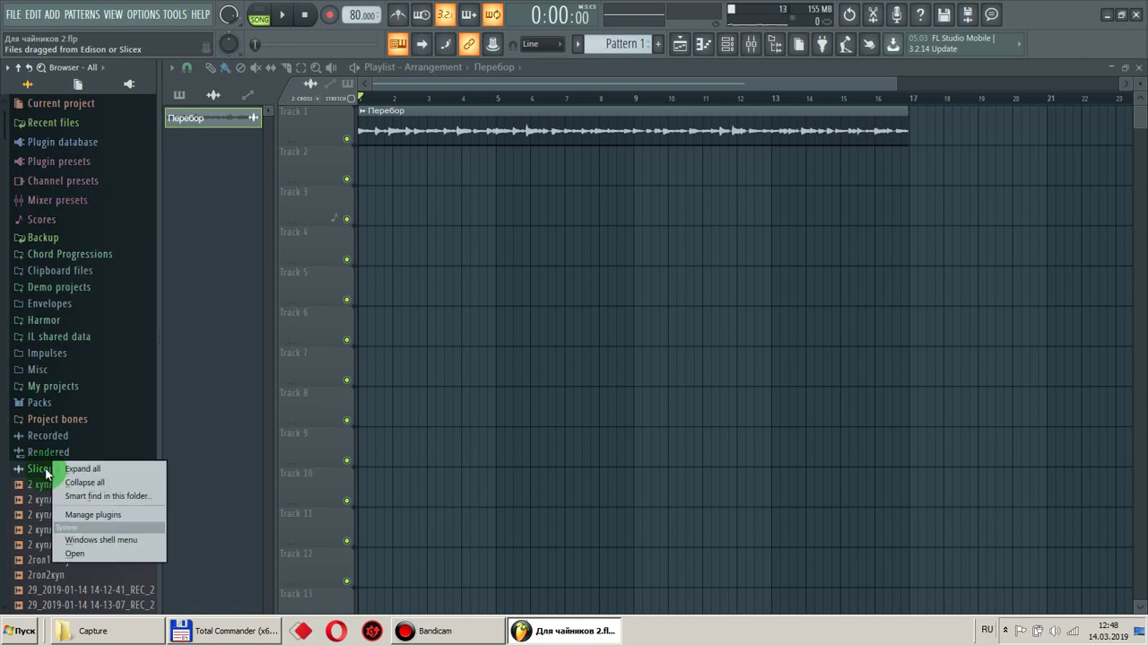
{"action": "left_click", "coordinate": [79, 555]}
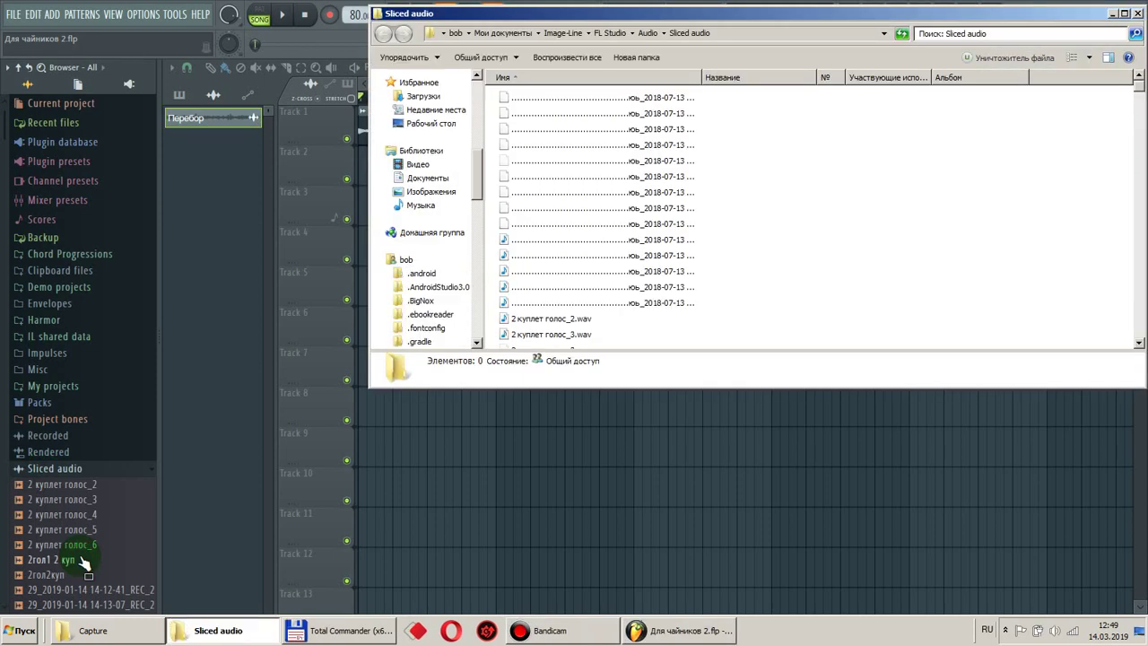
{"action": "left_click", "coordinate": [729, 34]}
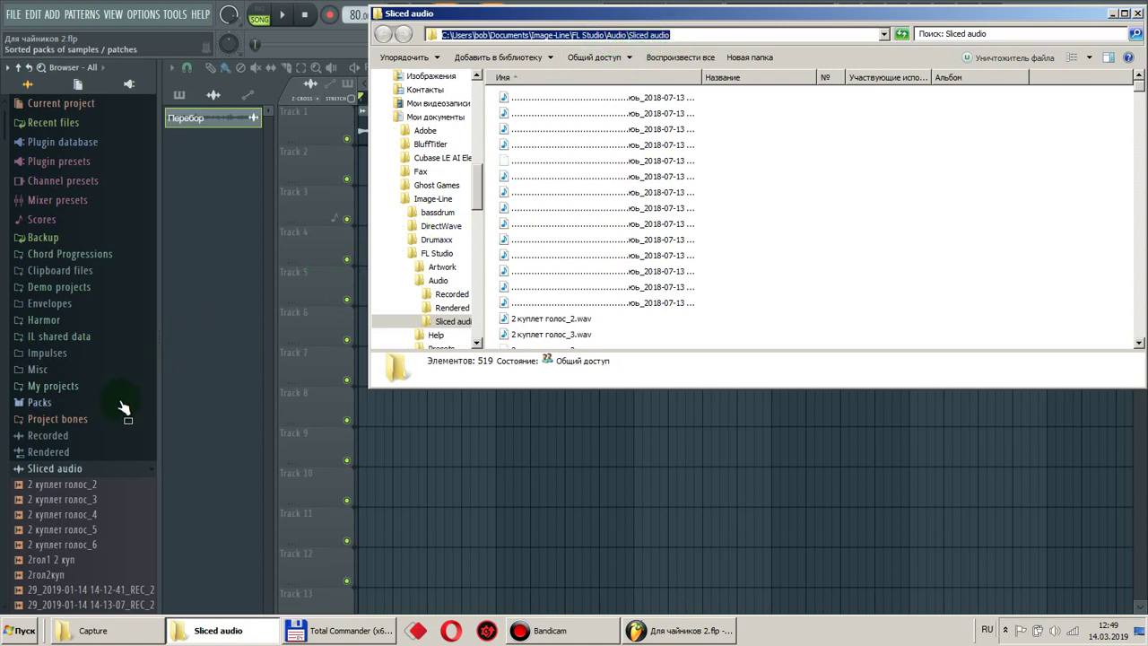
Expand Packs in the browser, open its folder in Windows Explorer, look inside the My folder and return to FL Studio.
{"action": "left_click", "coordinate": [43, 405]}
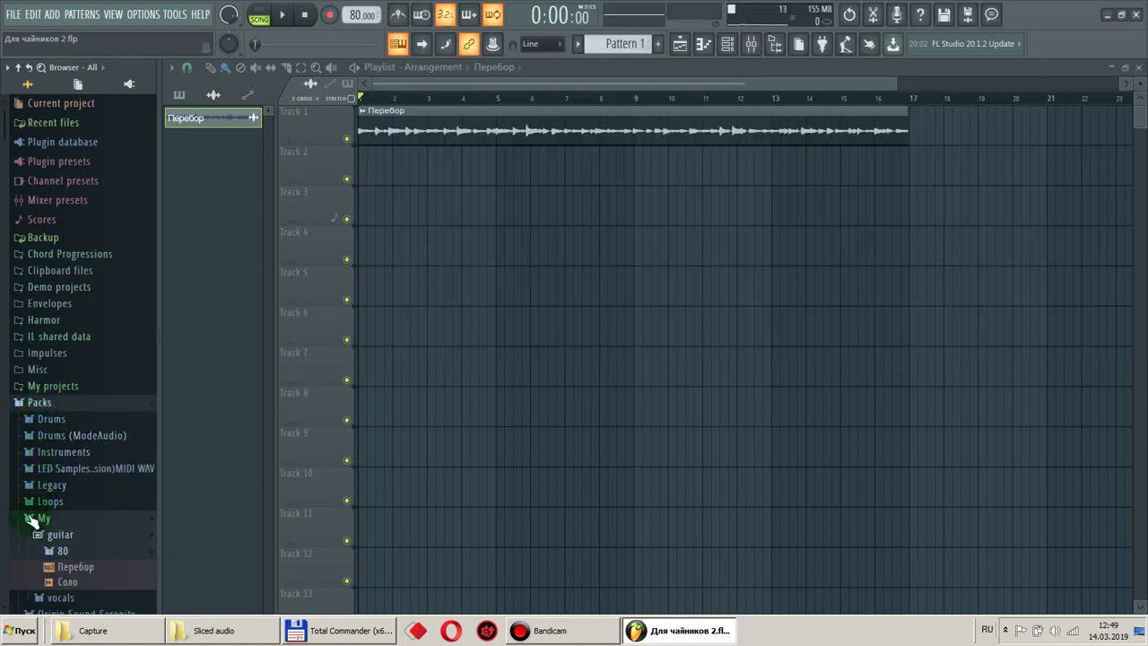
{"action": "right_click", "coordinate": [43, 403]}
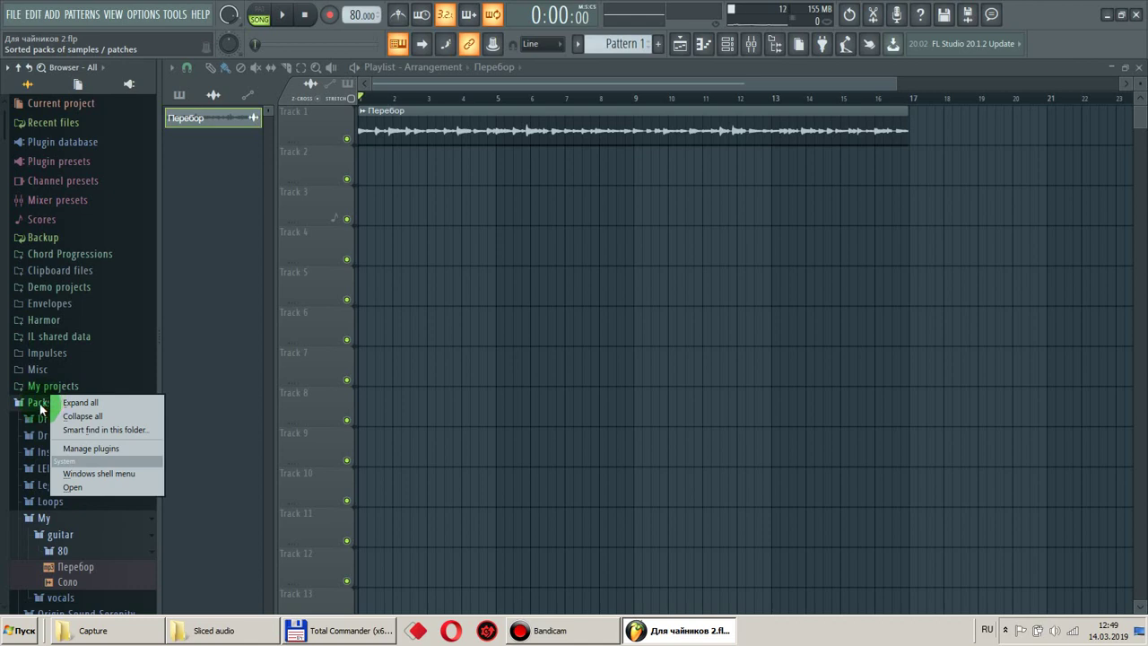
{"action": "left_click", "coordinate": [68, 488]}
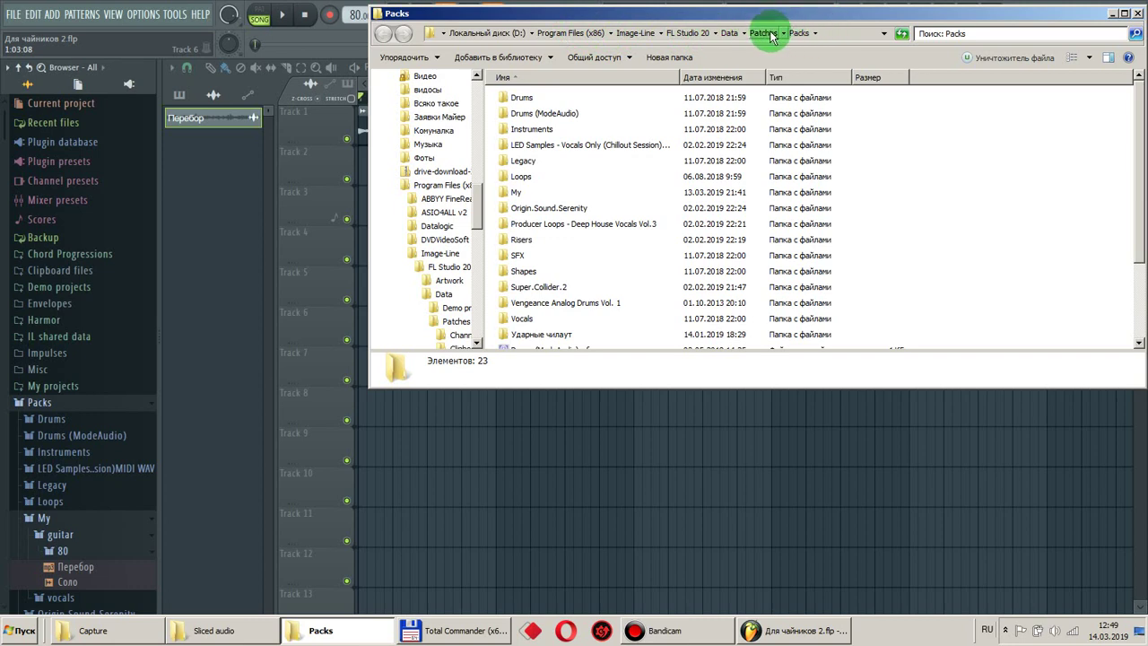
{"action": "double_click", "coordinate": [510, 194]}
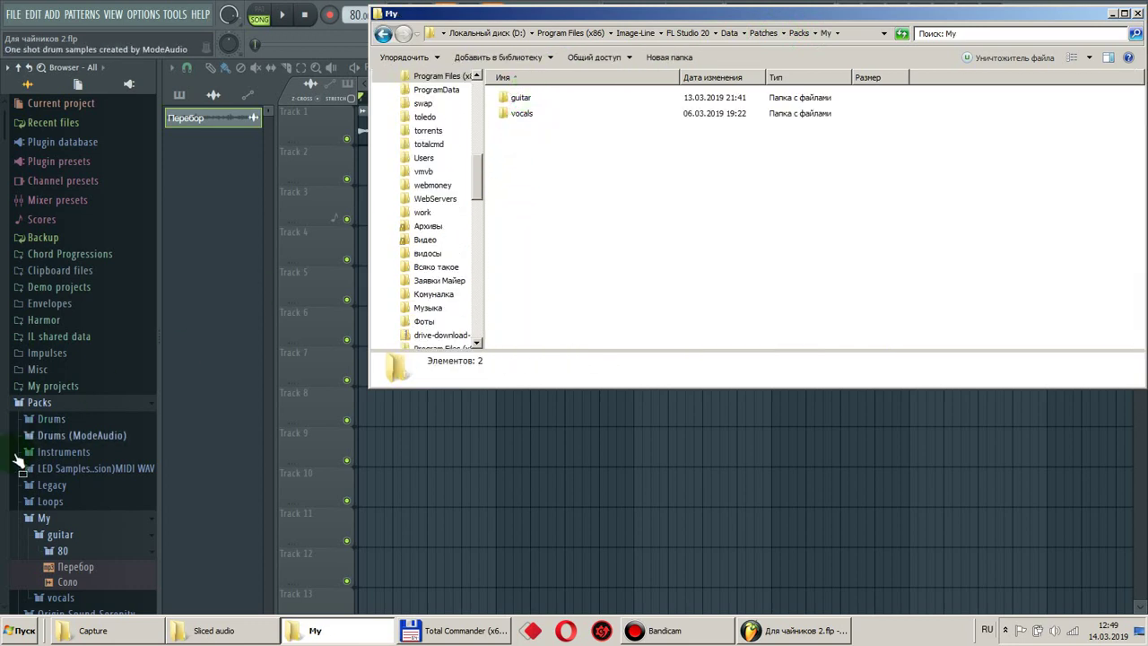
{"action": "left_click_drag", "start_coordinate": [40, 546], "coordinate": [75, 550]}
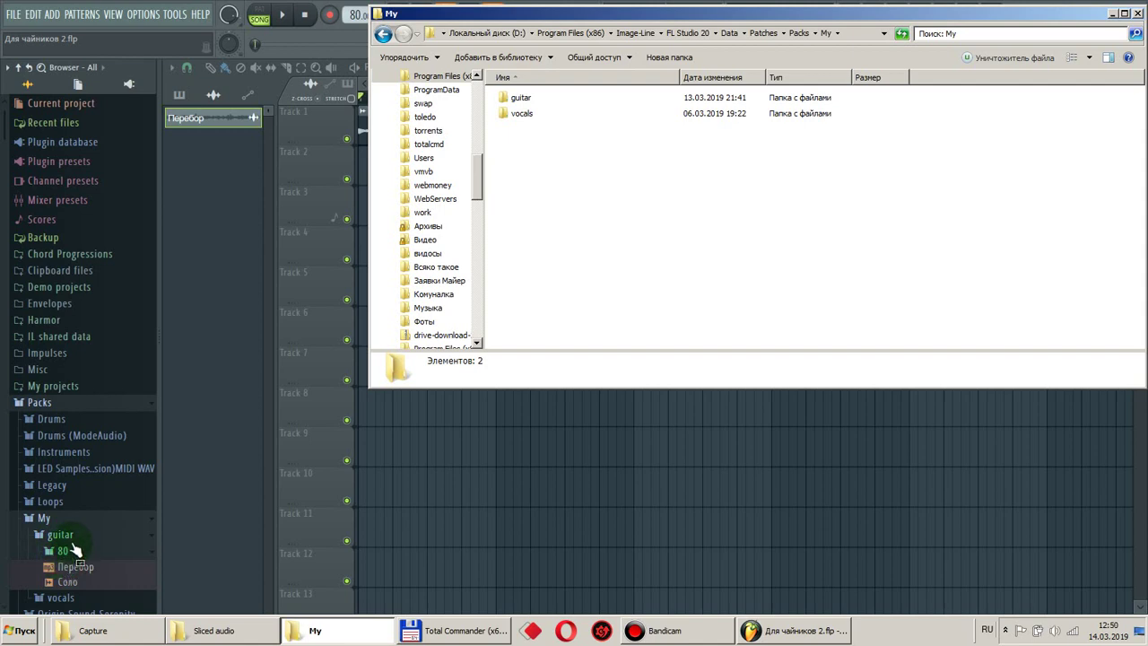
{"action": "left_click_drag", "start_coordinate": [76, 551], "coordinate": [72, 587]}
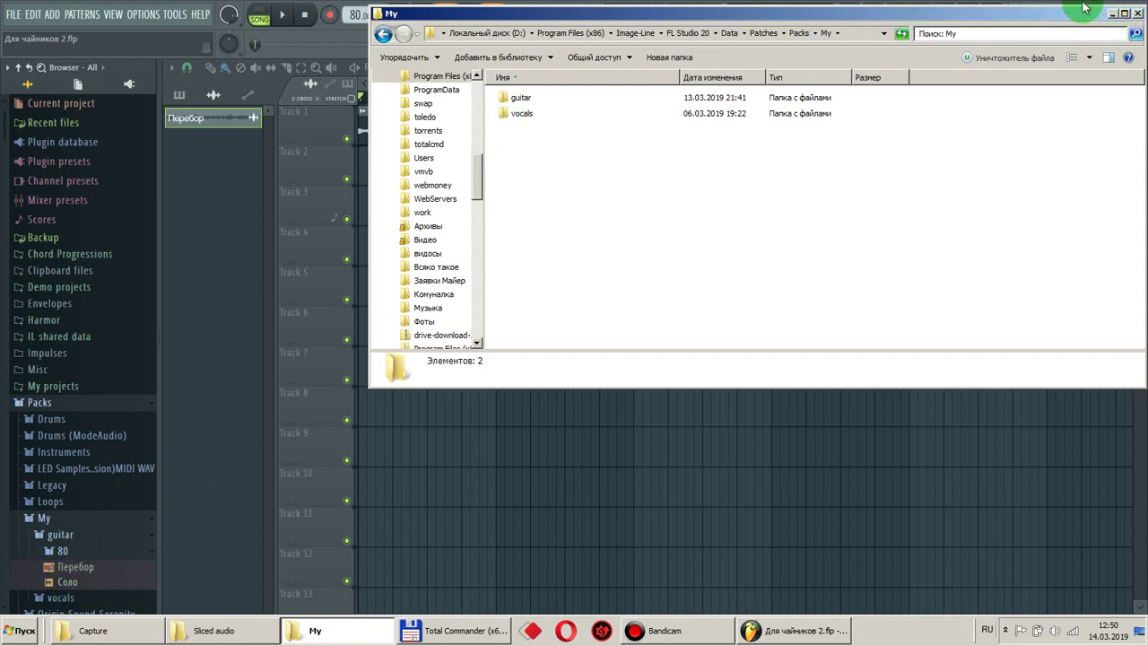
{"action": "left_click", "coordinate": [446, 439]}
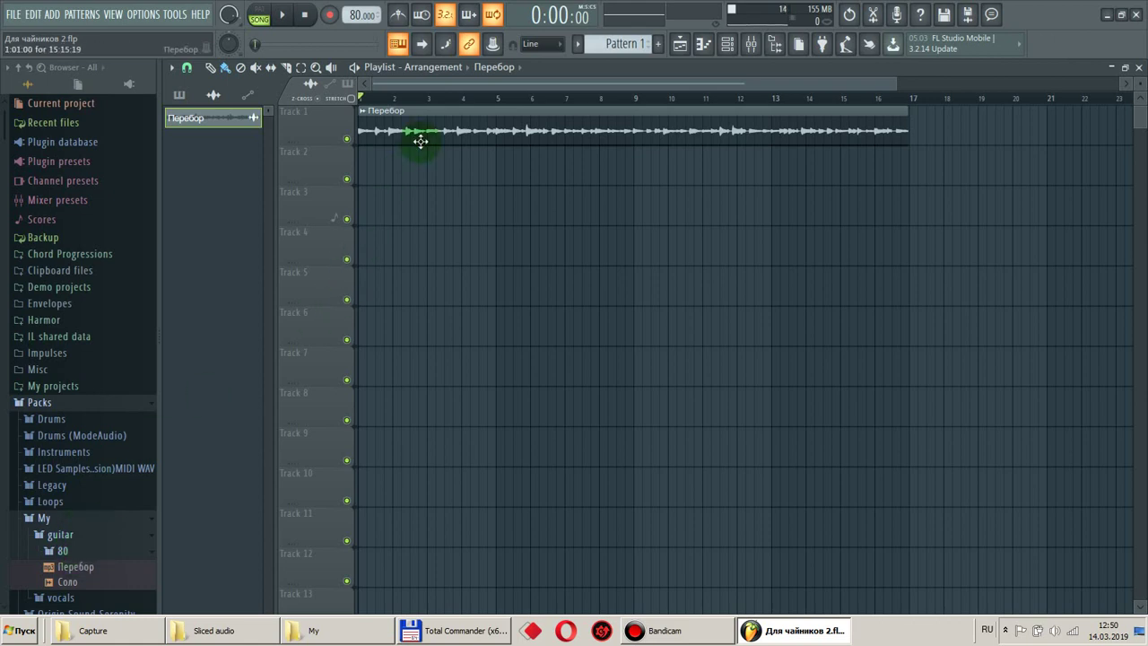
Open the Перебор audio clip's sample for editing in Edison from the playlist picker, and close the editor.
{"action": "left_click_drag", "start_coordinate": [420, 138], "coordinate": [197, 125]}
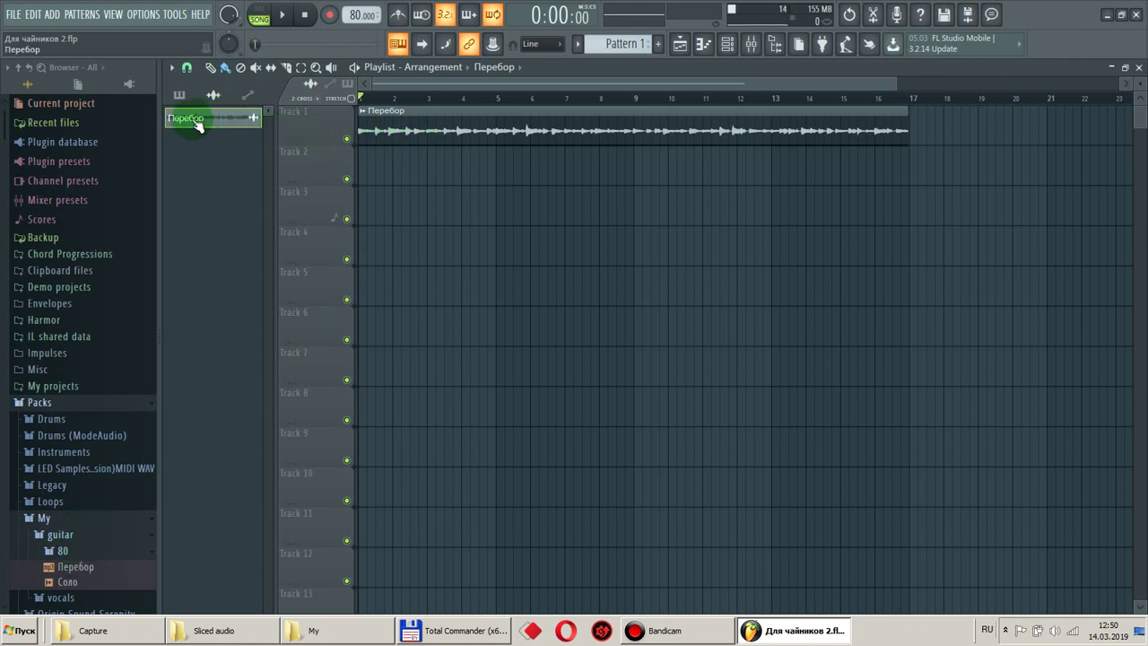
{"action": "right_click", "coordinate": [195, 124]}
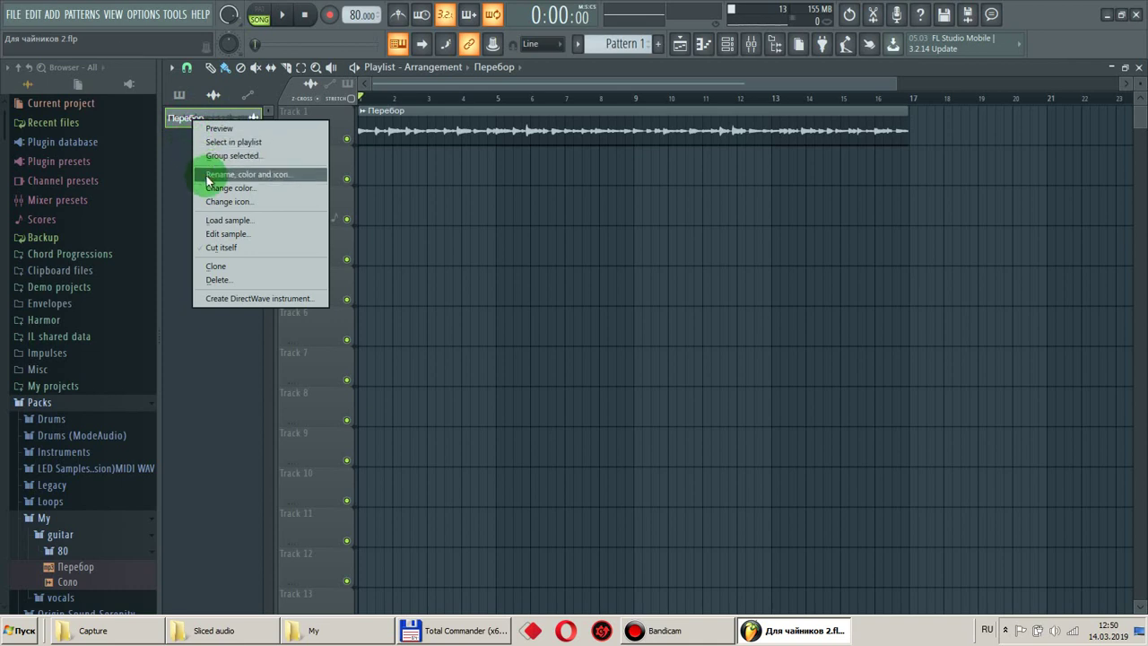
{"action": "left_click", "coordinate": [230, 235]}
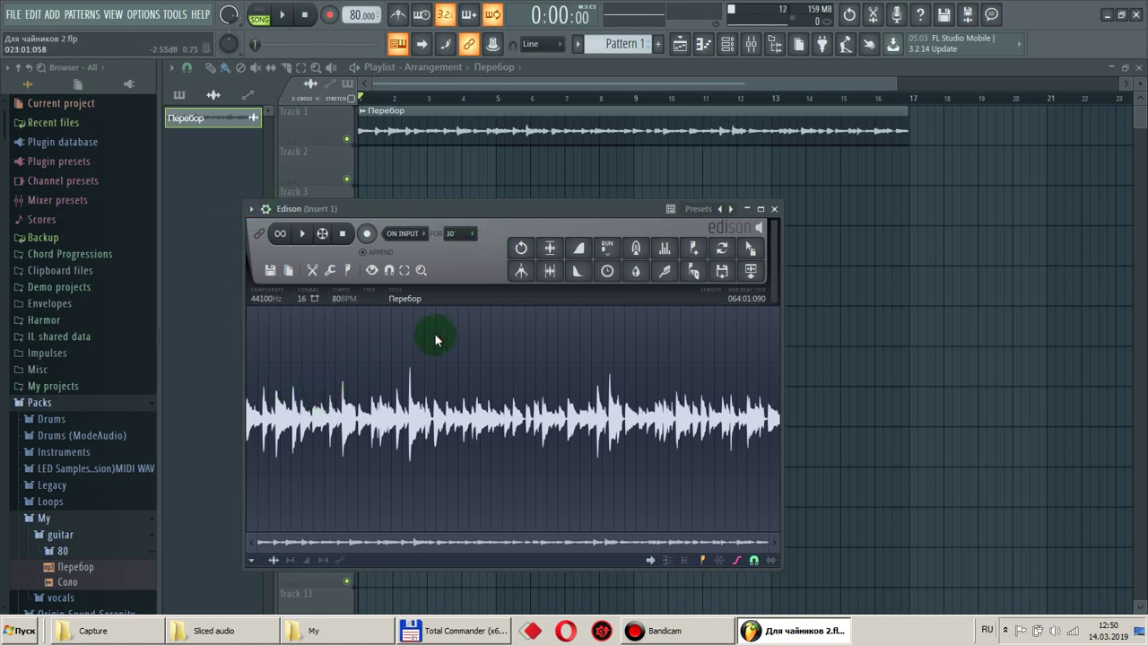
{"action": "left_click", "coordinate": [775, 209]}
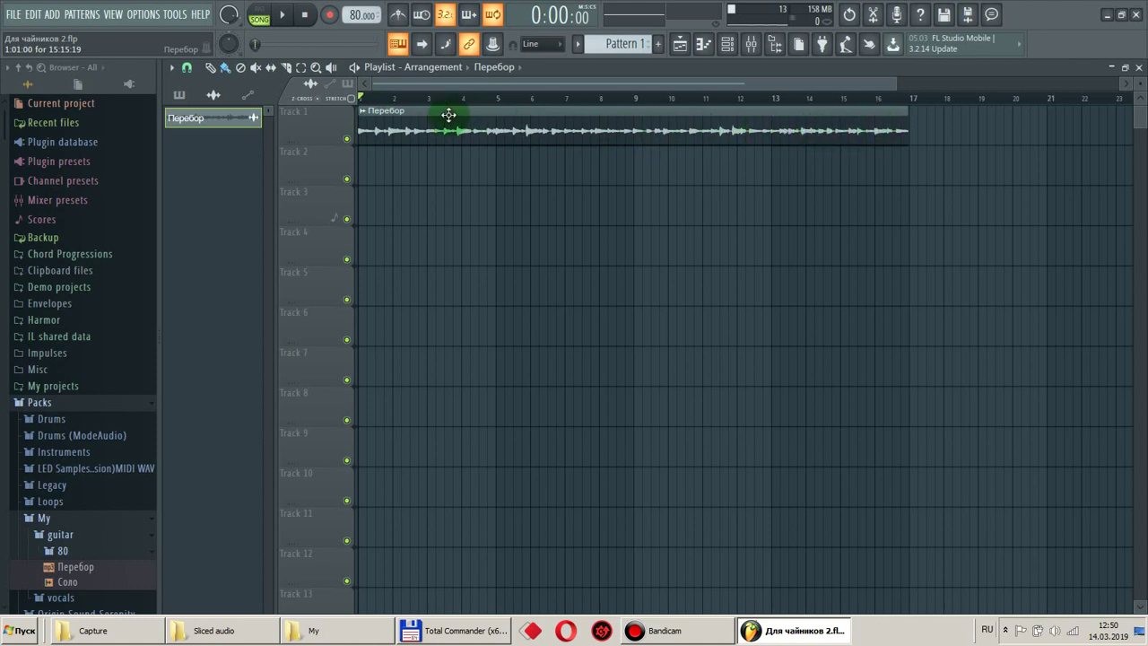
Open the Track 1 Перебор clip's sample in Edison and save it as Перебор.mp3 at 160 kbps in the guitar/80 folder.
{"action": "left_click", "coordinate": [363, 115]}
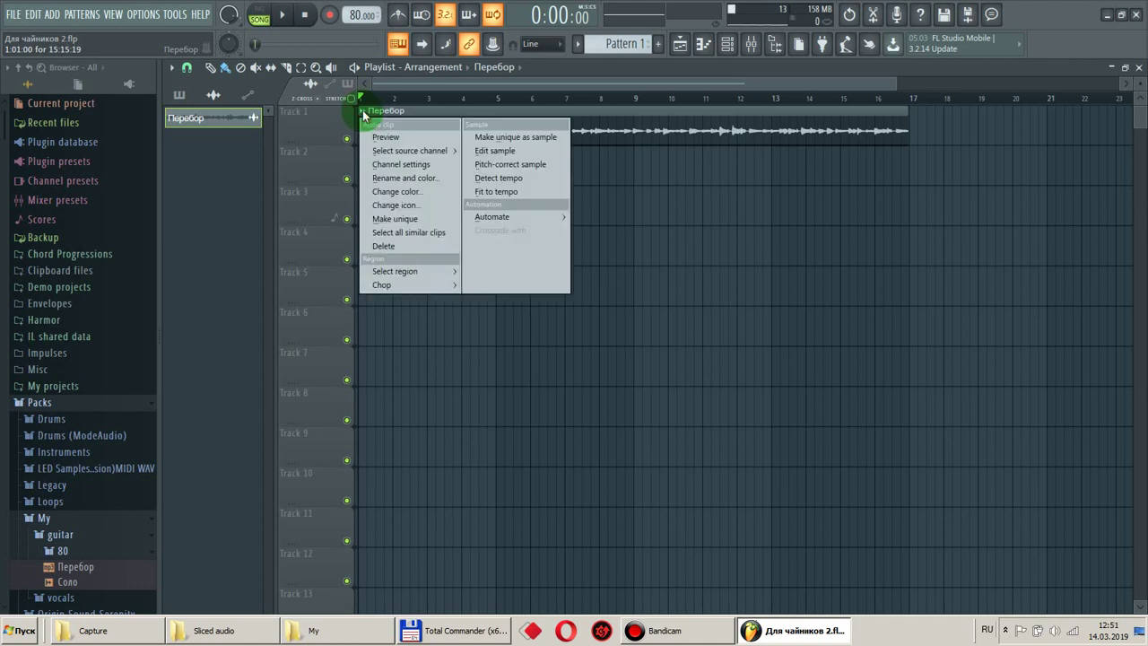
{"action": "left_click", "coordinate": [491, 152]}
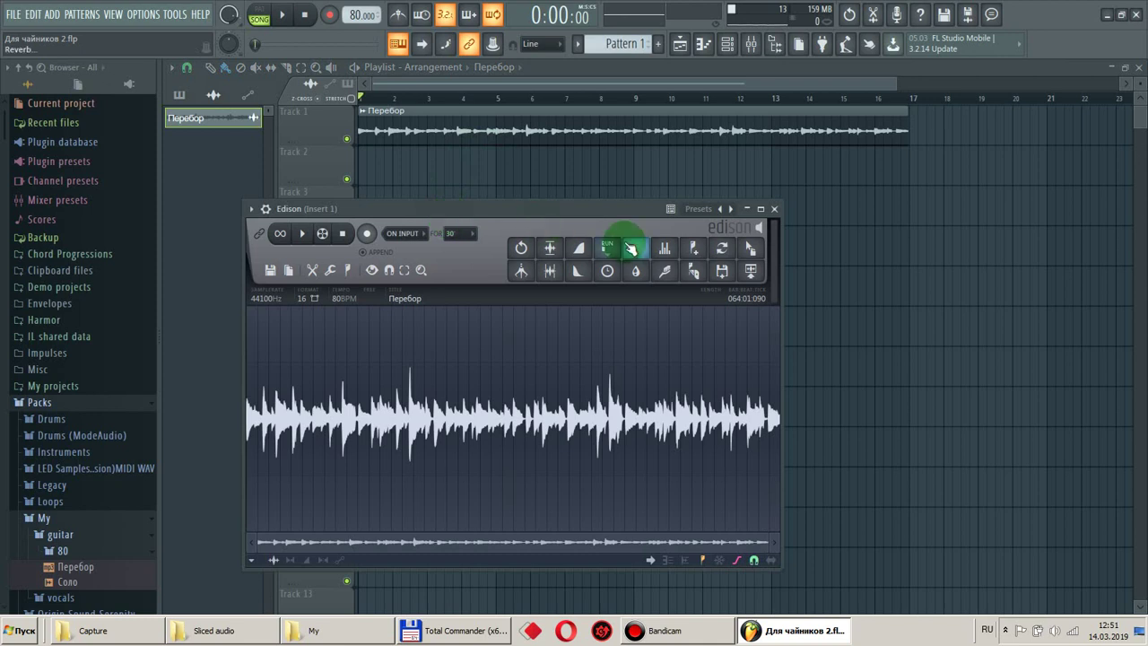
{"action": "left_click", "coordinate": [721, 272]}
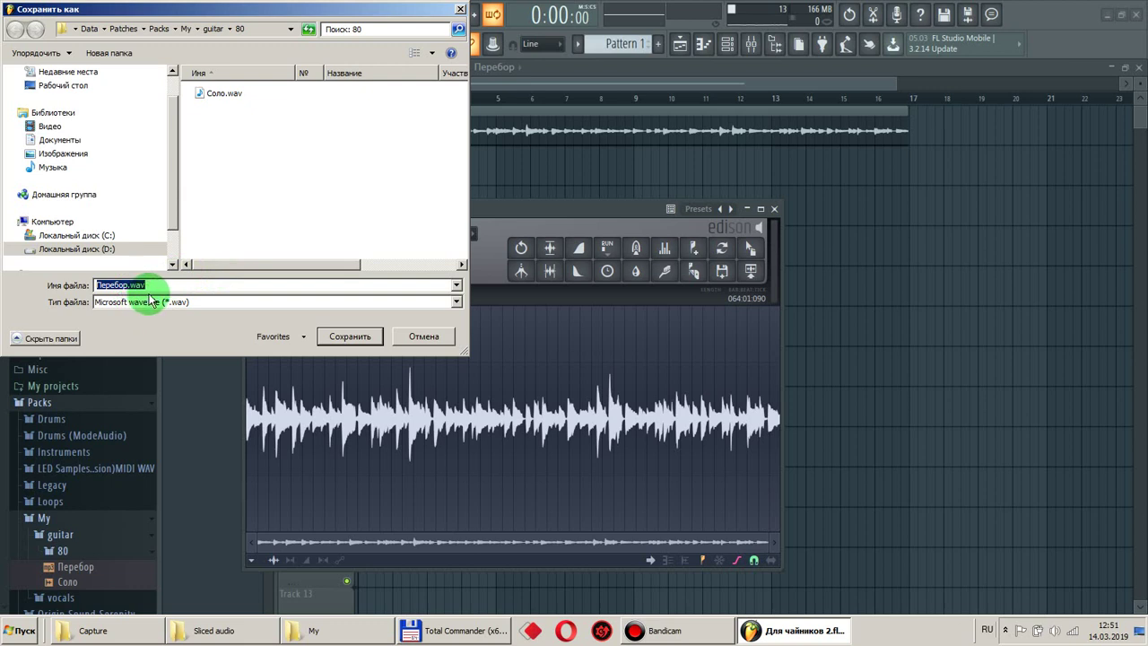
{"action": "left_click", "coordinate": [454, 305]}
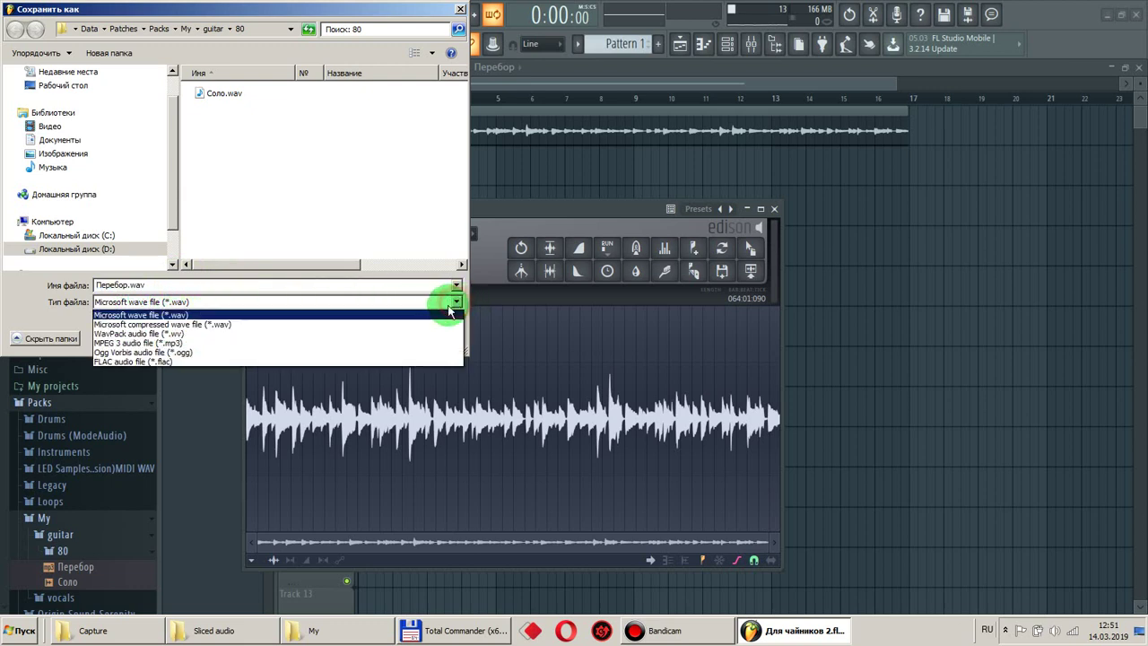
{"action": "left_click", "coordinate": [163, 343]}
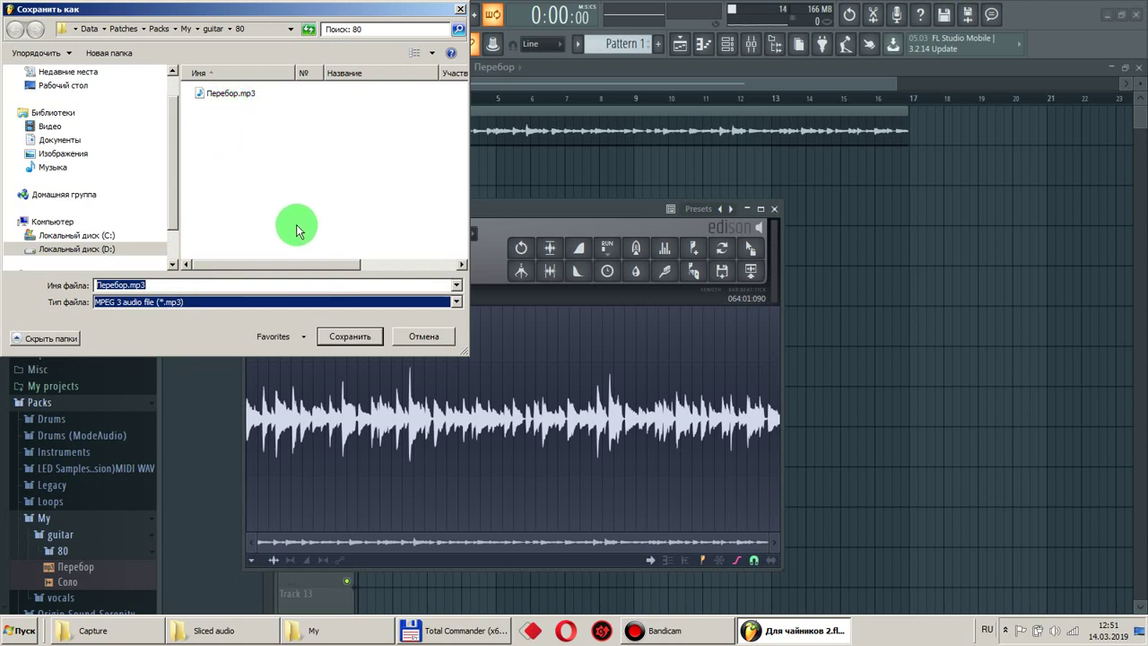
{"action": "left_click", "coordinate": [359, 342]}
{"action": "left_click", "coordinate": [626, 318]}
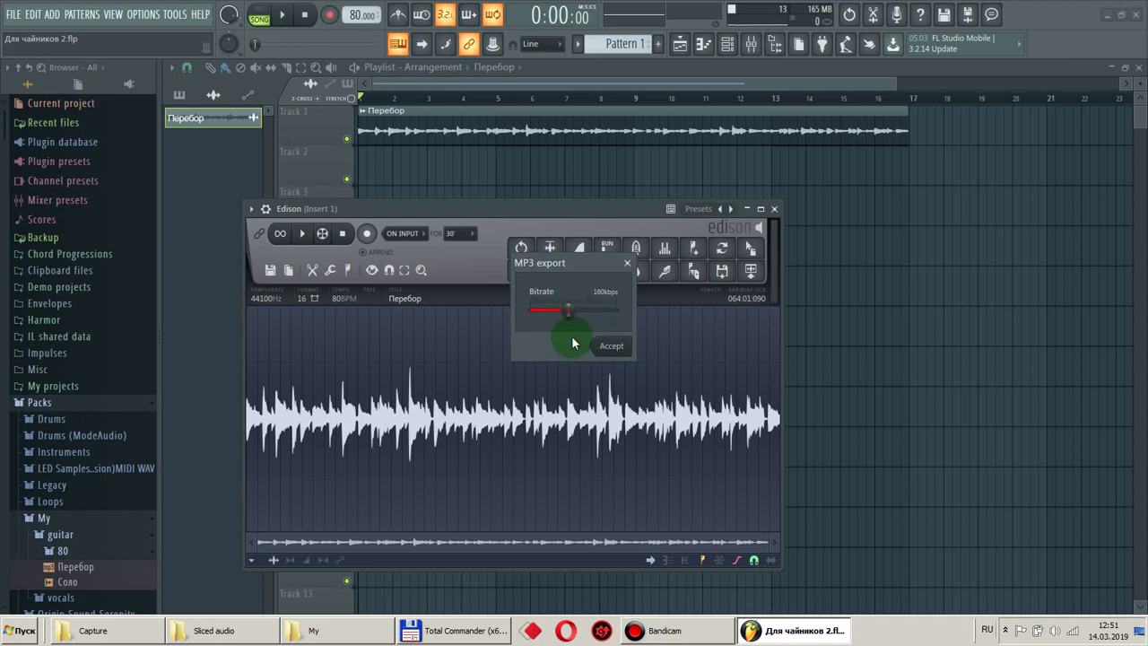
{"action": "left_click", "coordinate": [628, 359]}
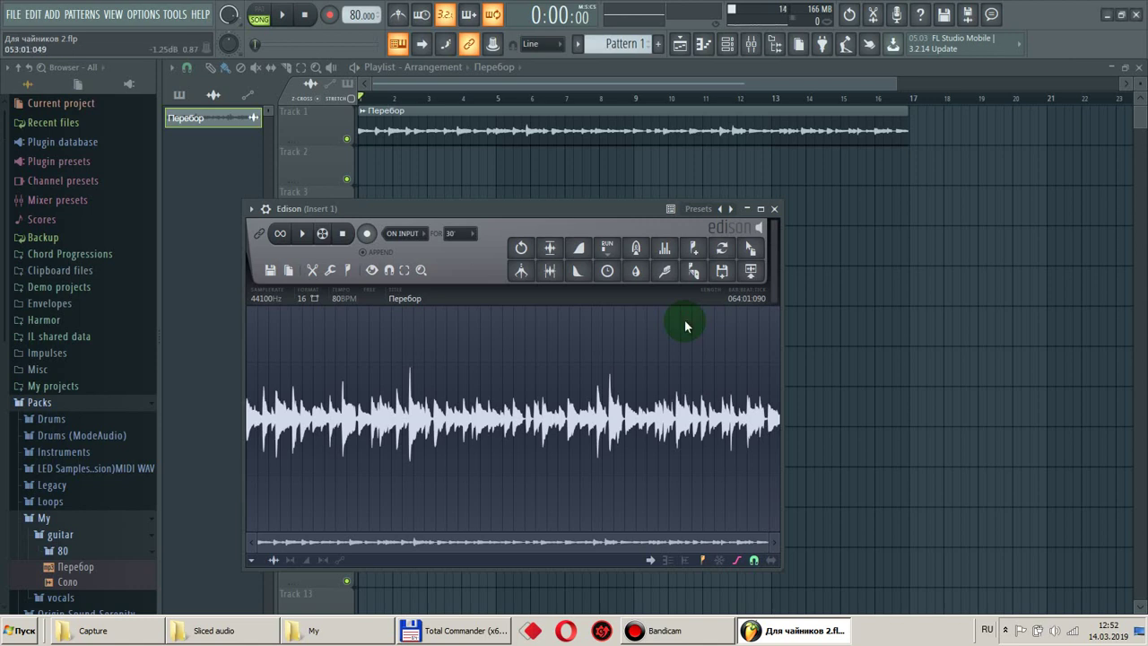
{"action": "left_click", "coordinate": [774, 209]}
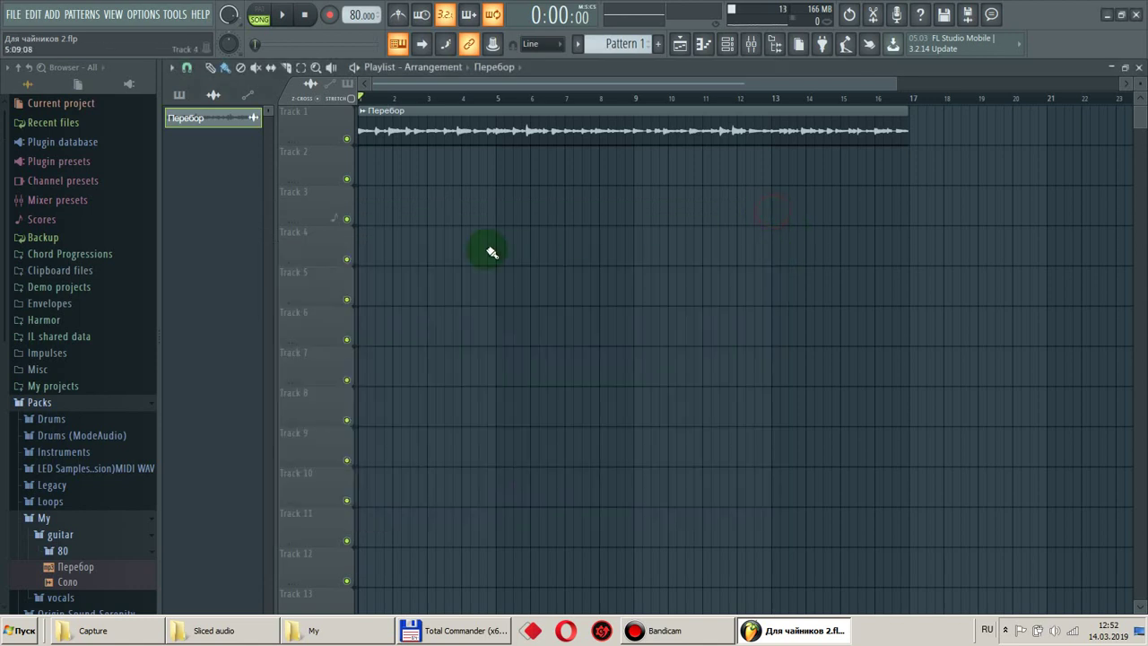
Preview the Перебор sample from the guitar/80 browser folder, and play the arrangement briefly before pausing it.
{"action": "left_click_drag", "start_coordinate": [68, 567], "coordinate": [52, 569]}
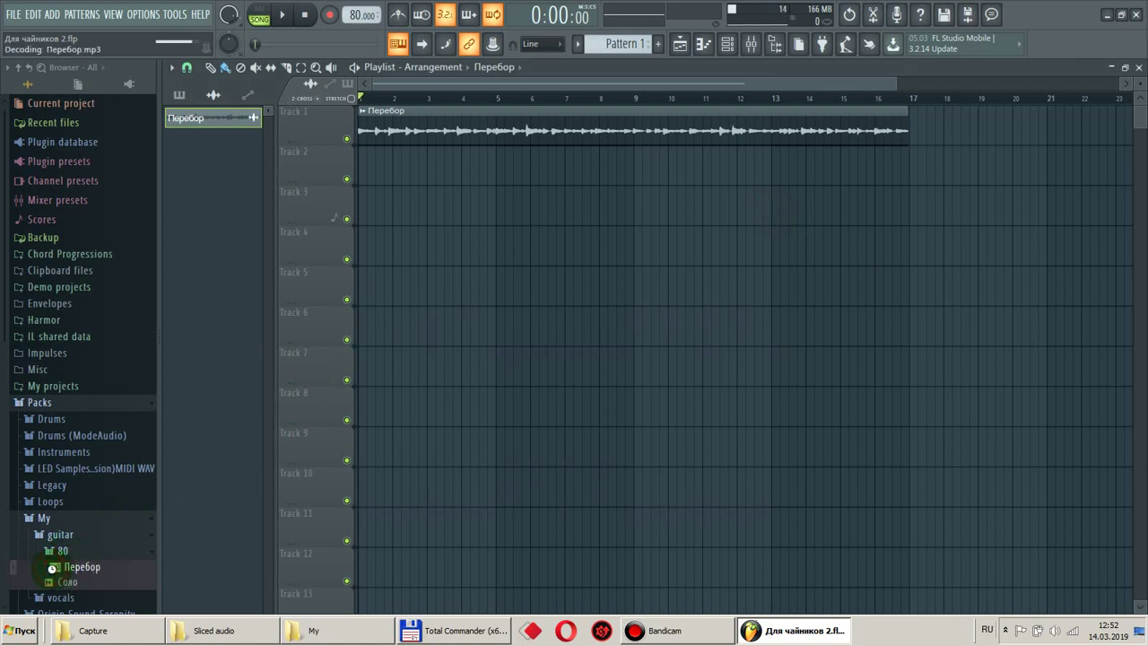
{"action": "left_click", "coordinate": [54, 575]}
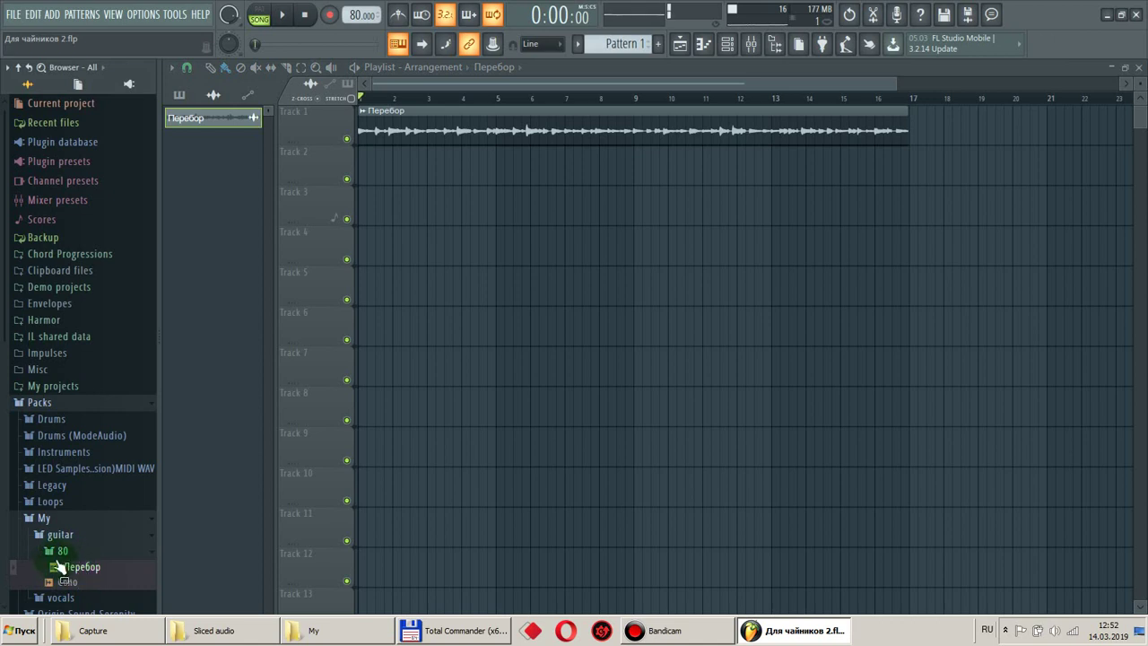
{"action": "left_click_drag", "start_coordinate": [63, 567], "coordinate": [75, 572]}
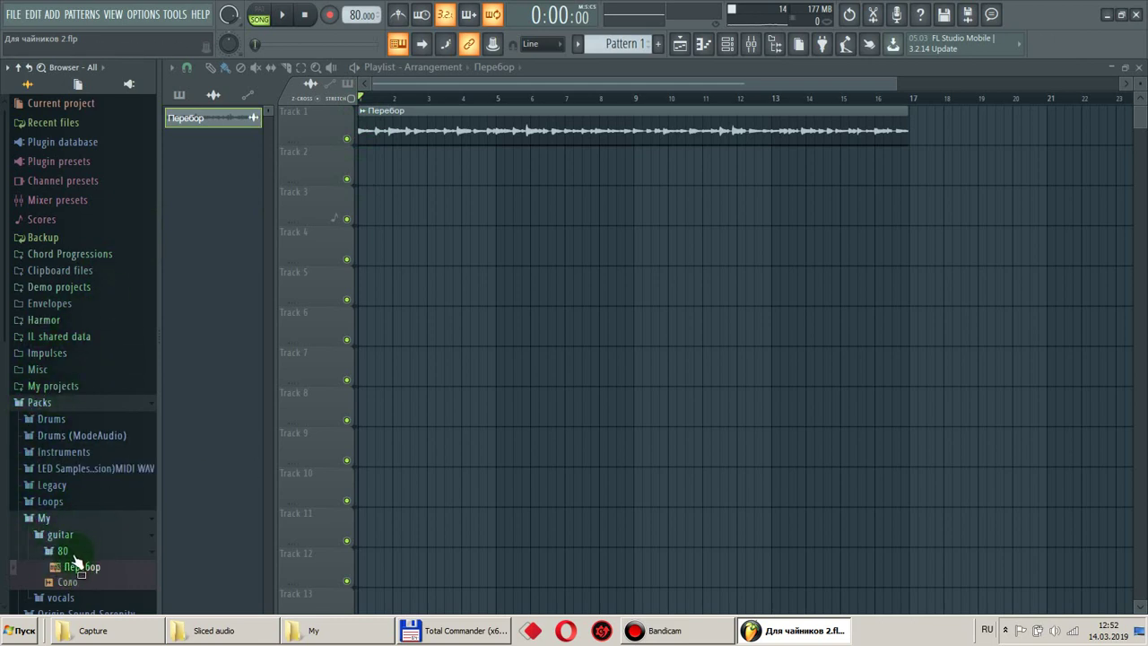
{"action": "left_click_drag", "start_coordinate": [76, 564], "coordinate": [228, 401]}
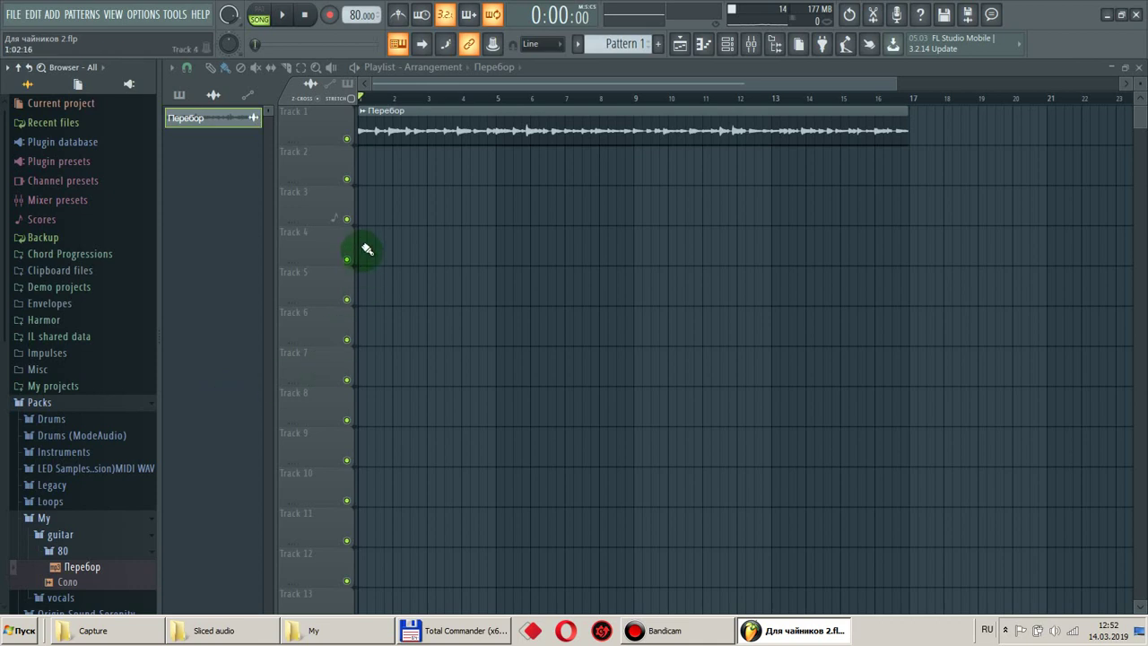
{"action": "left_click", "coordinate": [284, 18]}
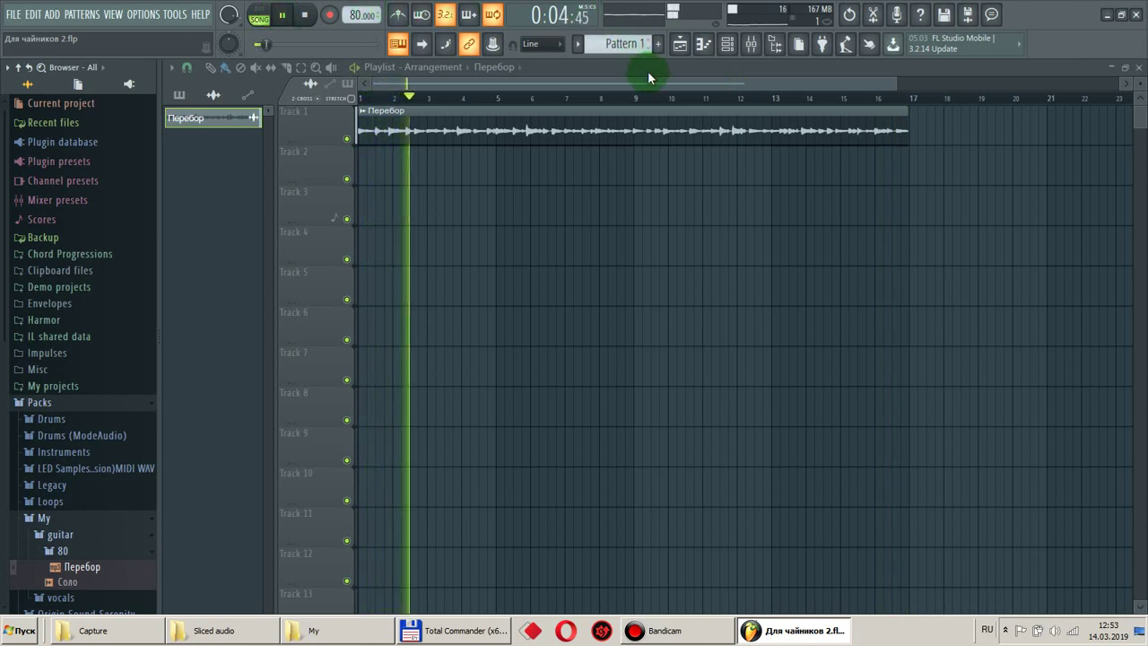
{"action": "left_click", "coordinate": [282, 14]}
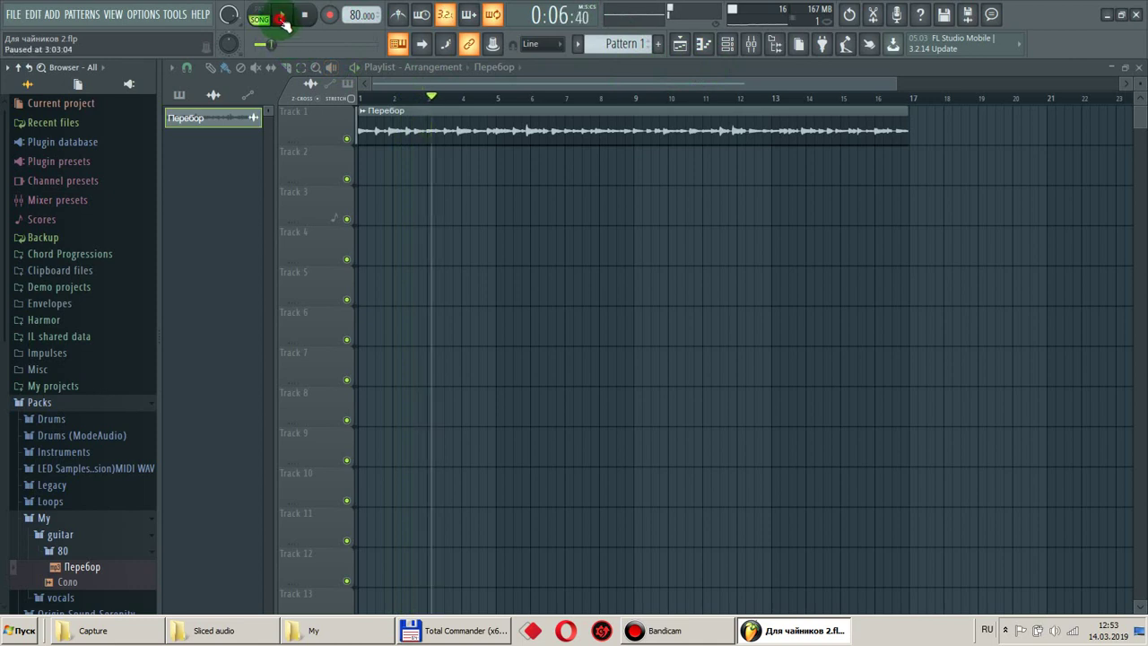
Show the channel rack with the Audio filter and check the Перебор channel's target mixer track.
{"action": "left_click", "coordinate": [728, 45]}
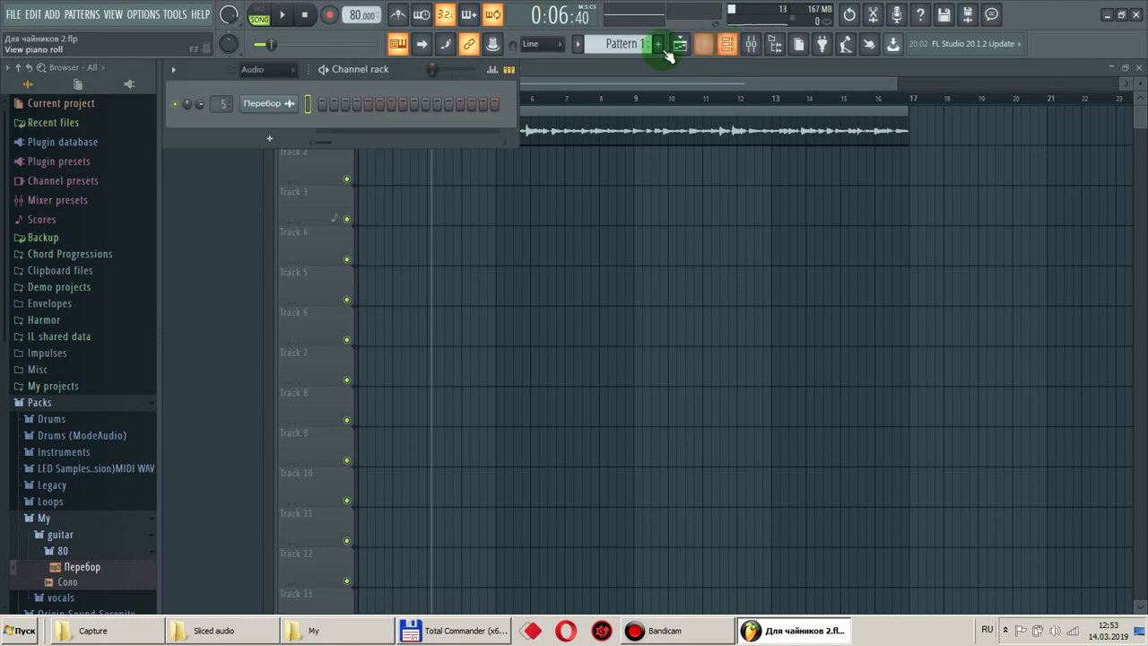
{"action": "left_click", "coordinate": [289, 70]}
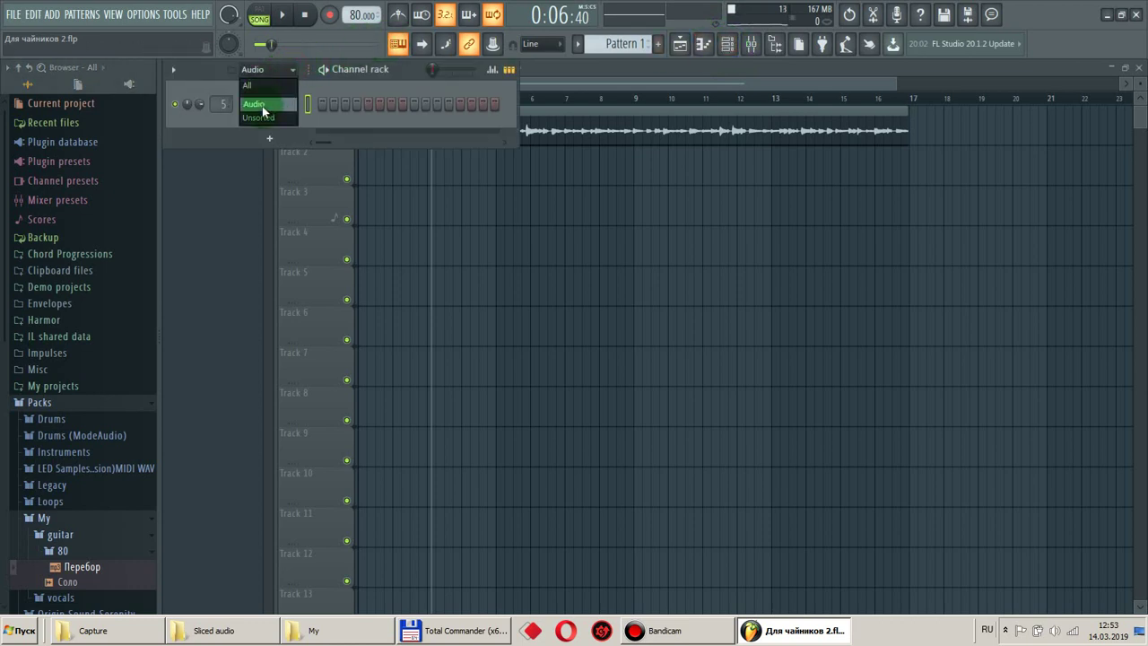
{"action": "left_click", "coordinate": [261, 108]}
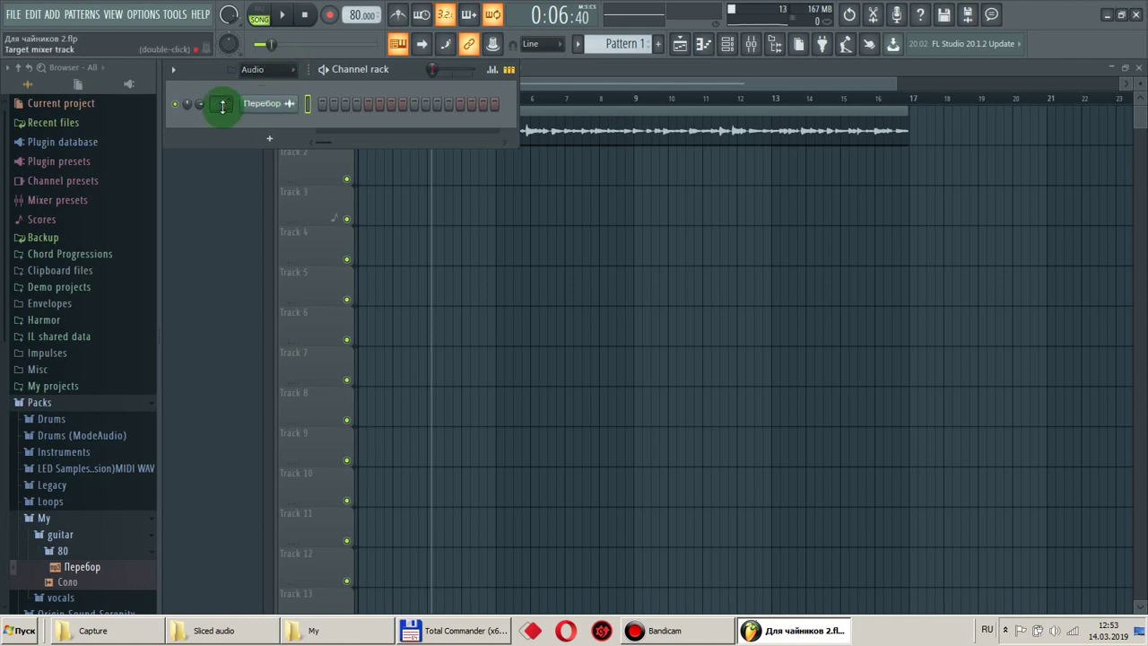
{"action": "left_click_drag", "start_coordinate": [223, 105], "coordinate": [223, 95]}
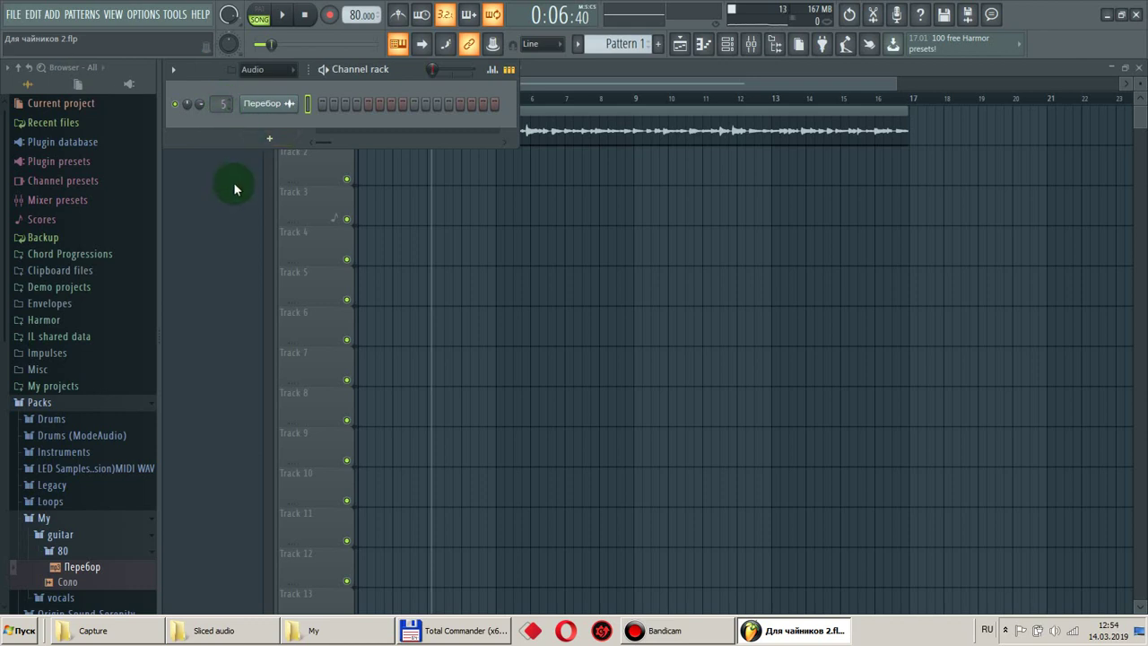
Open the mixer at the Перебор channel's target track and delete the Fruity Stereo Enhancer from its effect slot 3.
{"action": "double_click", "coordinate": [223, 104]}
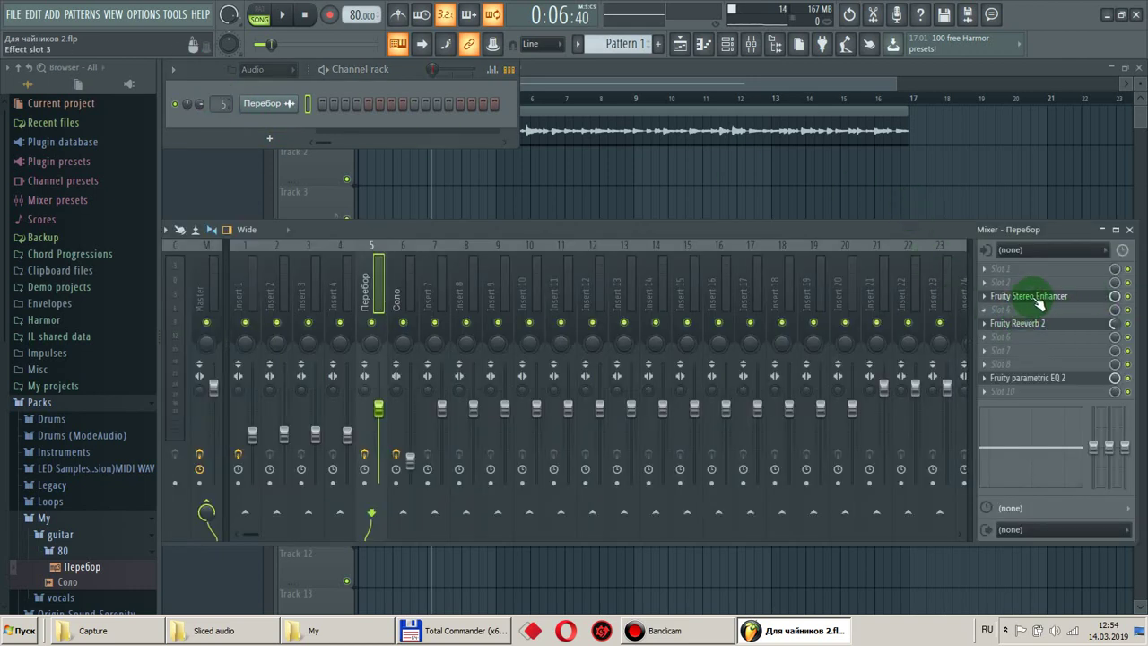
{"action": "left_click", "coordinate": [985, 299]}
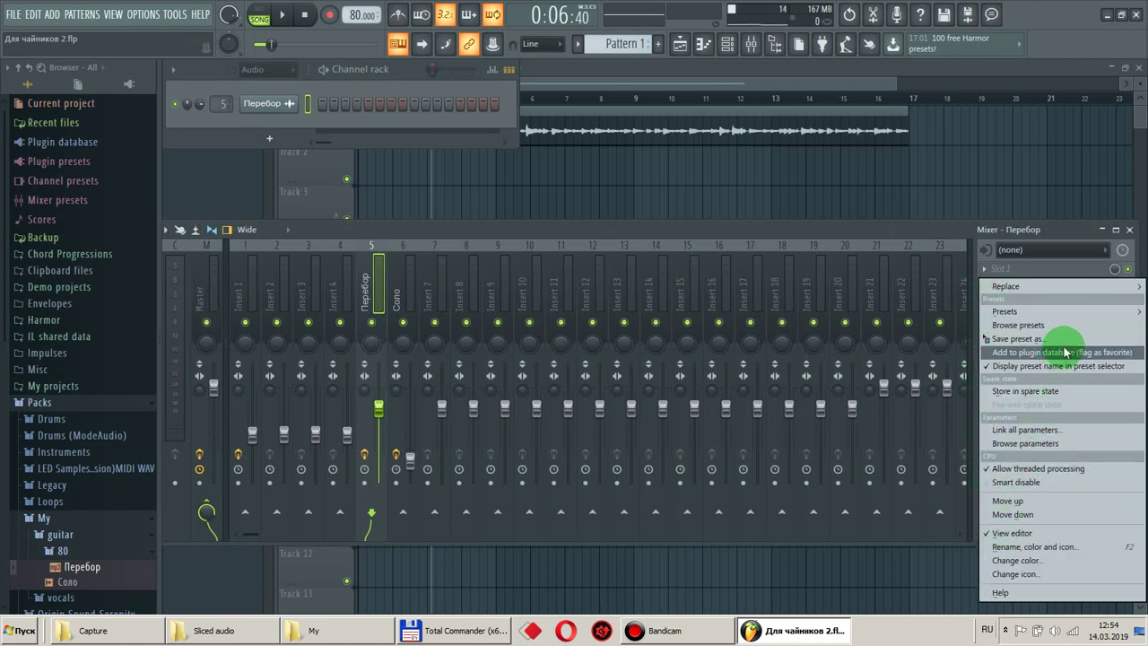
{"action": "mouse_move", "coordinate": [1055, 314]}
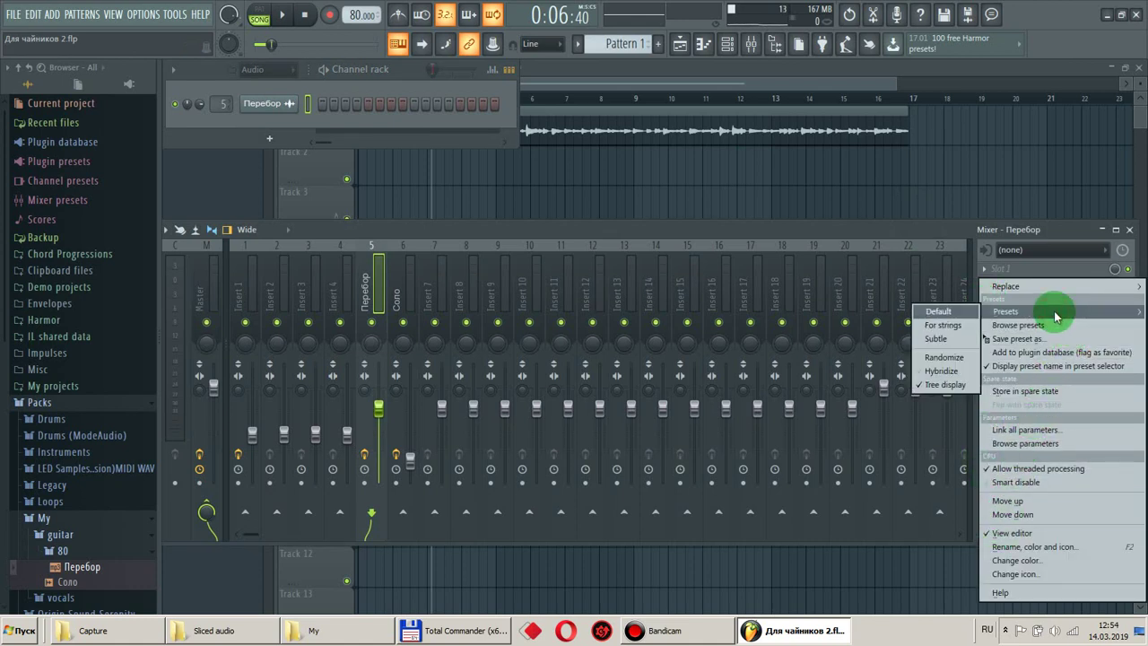
{"action": "mouse_move", "coordinate": [1032, 287]}
{"action": "left_click", "coordinate": [929, 443]}
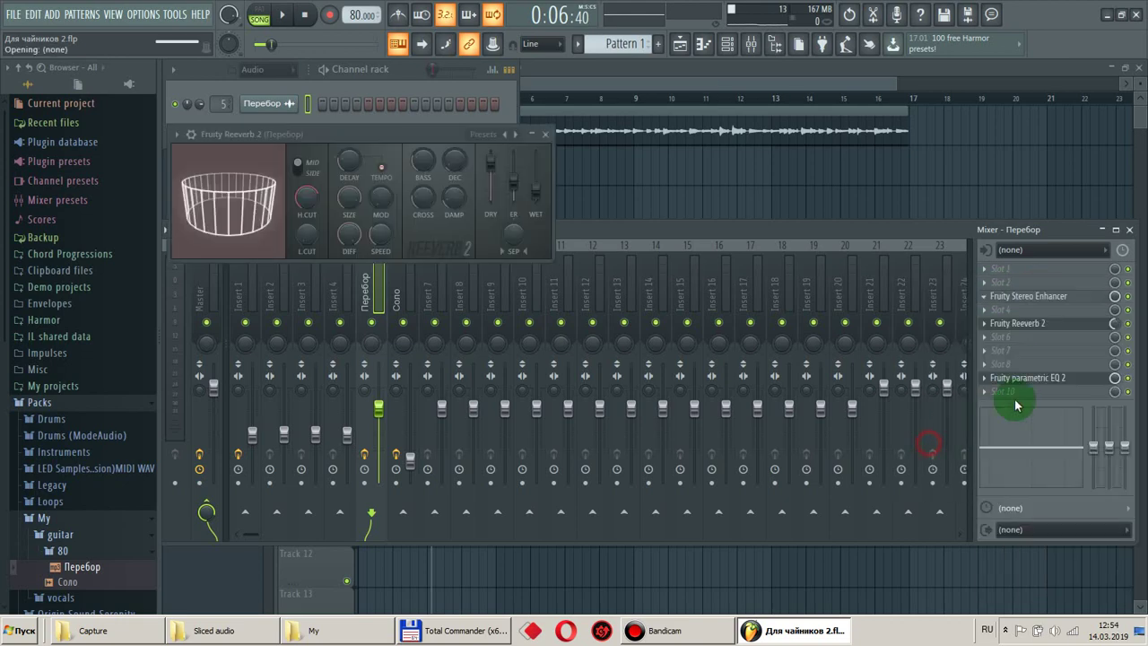
Delete the Fruity Reeverb 2 and Fruity parametric EQ 2 effects from the Перебор mixer track.
{"action": "left_click", "coordinate": [1041, 324]}
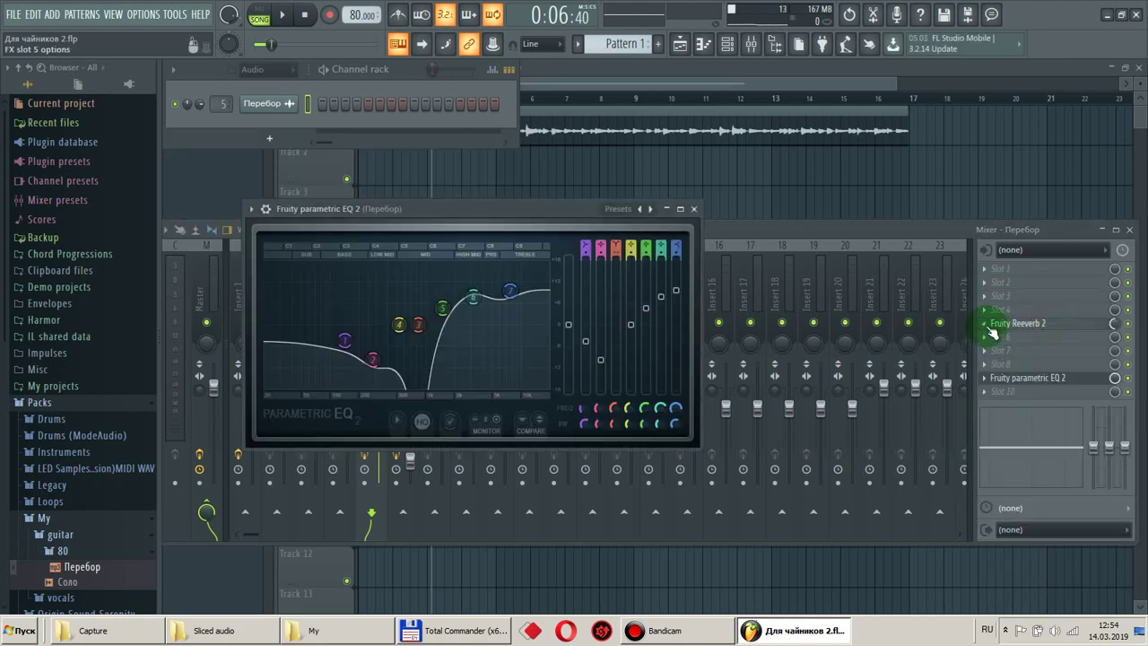
{"action": "left_click", "coordinate": [993, 332]}
{"action": "mouse_move", "coordinate": [997, 287]}
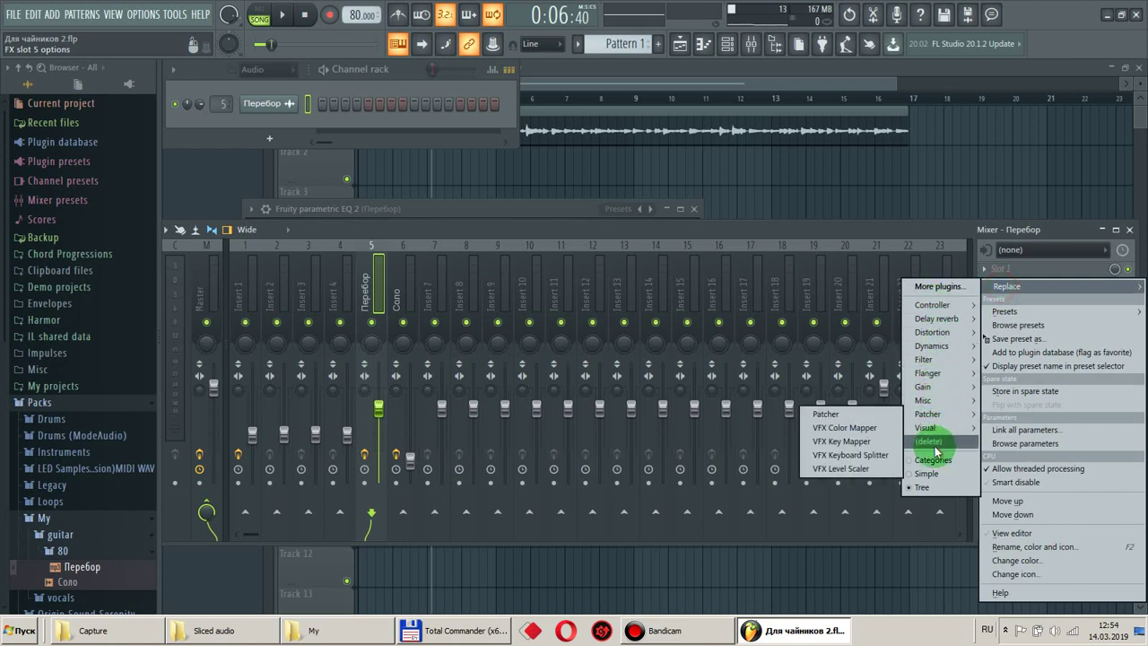
{"action": "left_click", "coordinate": [935, 444]}
{"action": "left_click", "coordinate": [987, 385]}
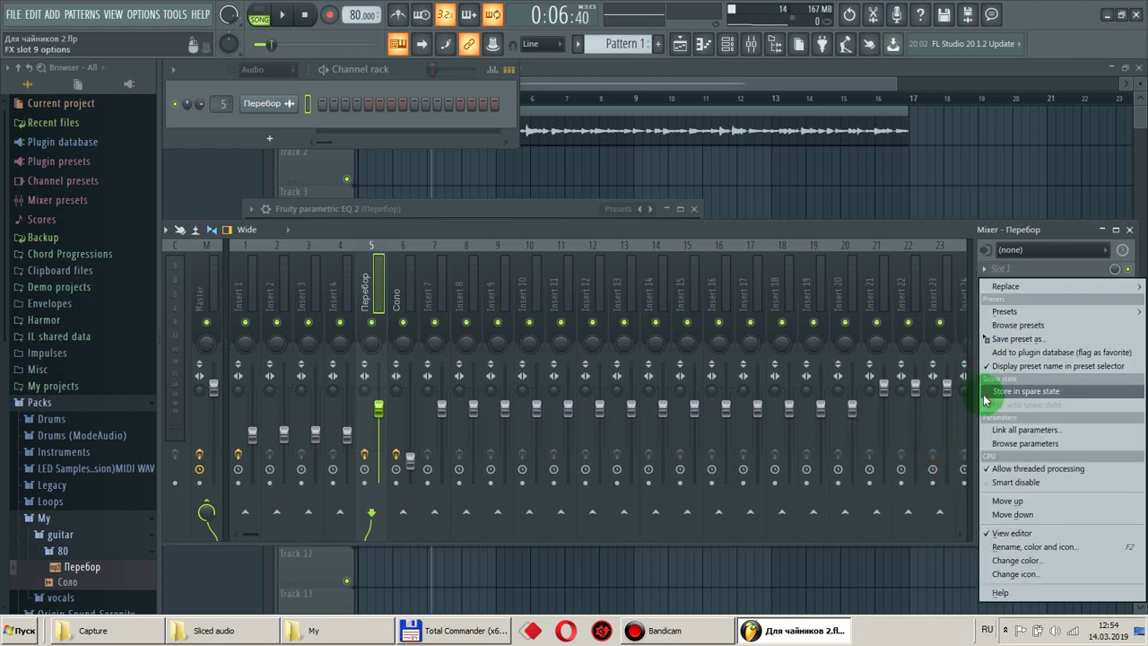
{"action": "mouse_move", "coordinate": [1010, 286]}
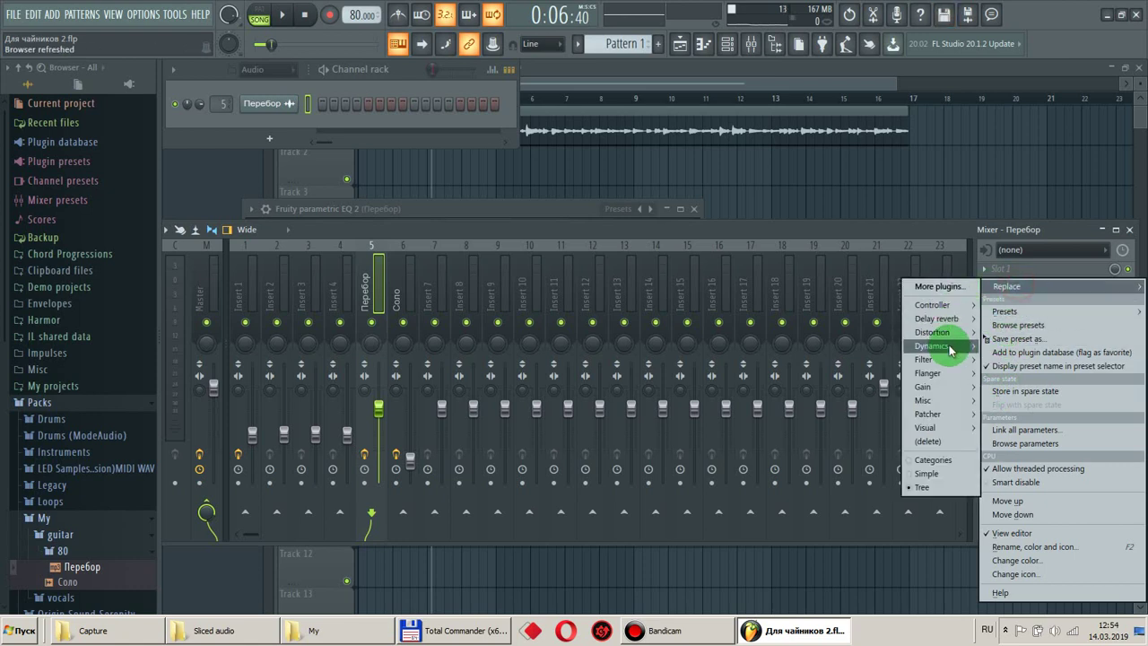
{"action": "mouse_move", "coordinate": [951, 401]}
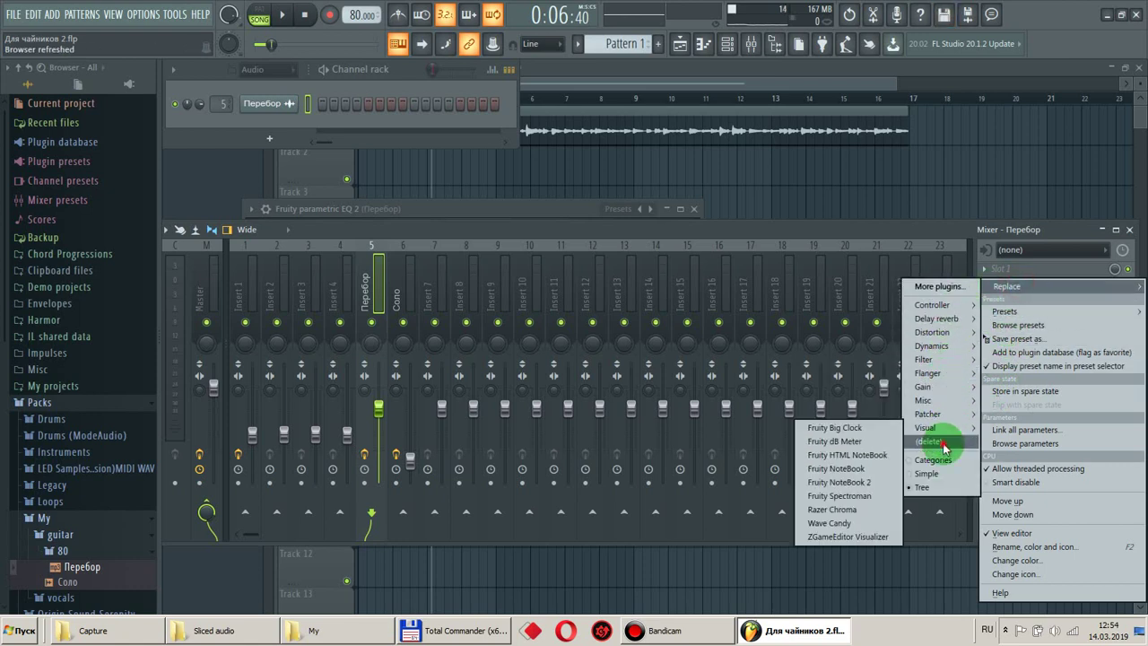
{"action": "left_click", "coordinate": [943, 443]}
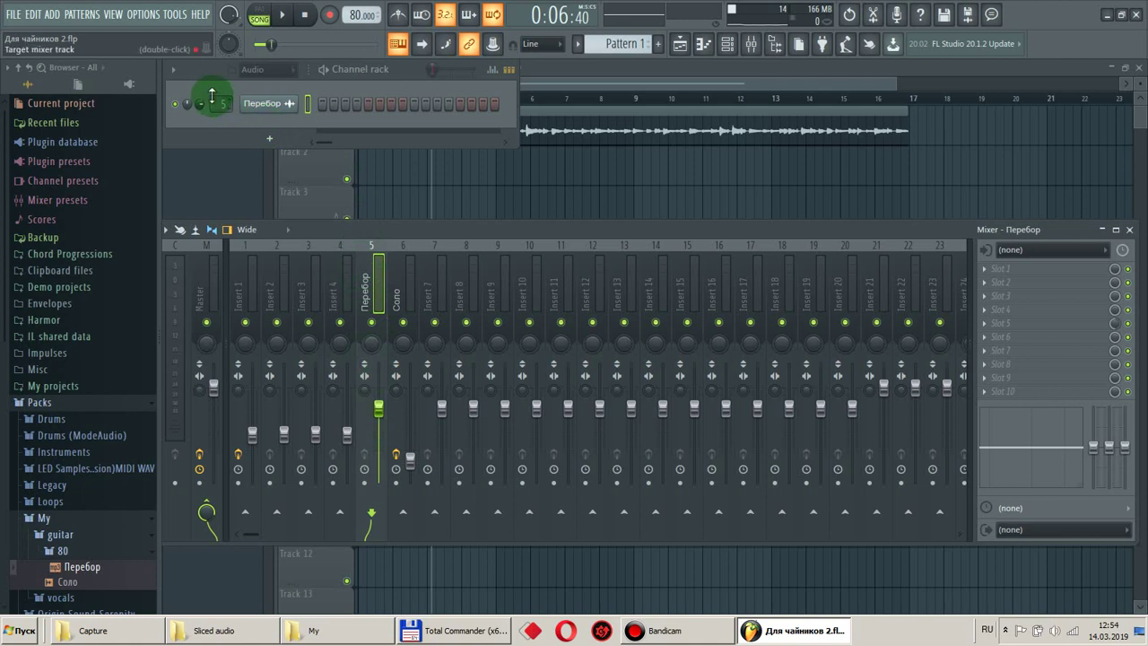
Change the color of the Перебор mixer track to the basic brown (red 128, green 64, blue 0), keeping its name.
{"action": "right_click", "coordinate": [365, 286]}
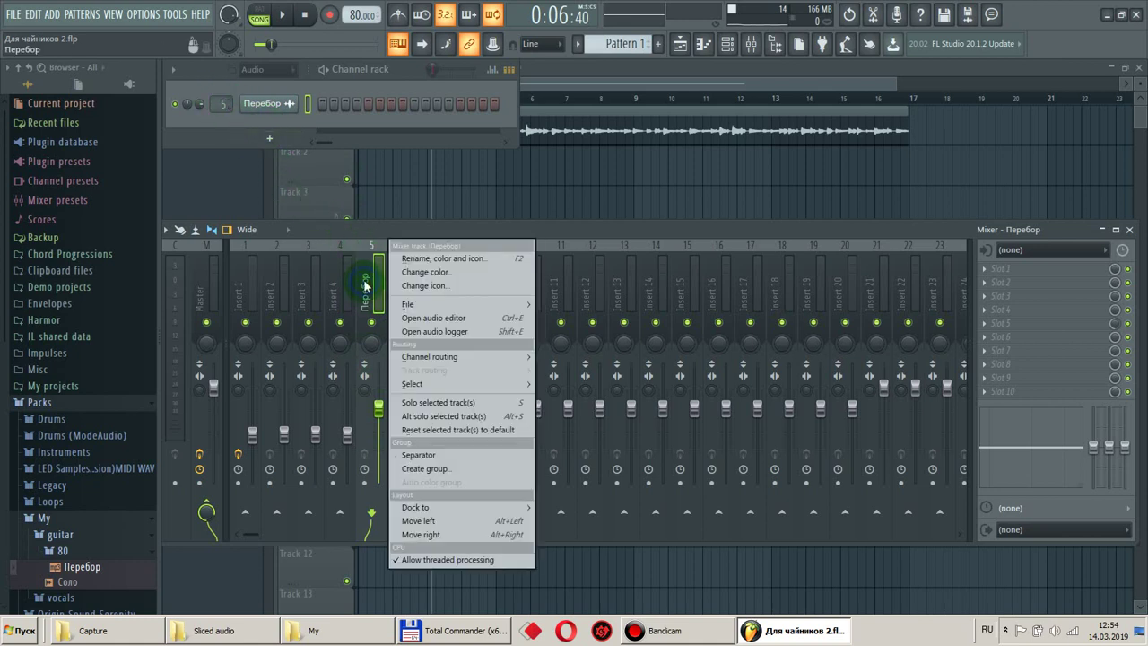
{"action": "left_click", "coordinate": [425, 265]}
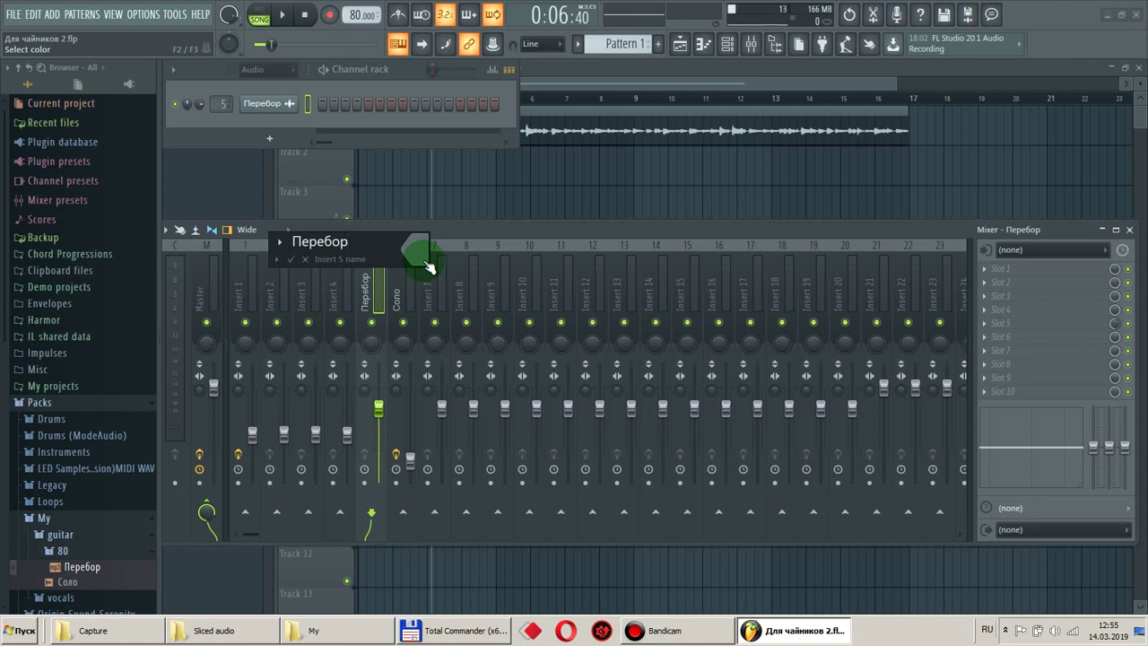
{"action": "left_click", "coordinate": [426, 265]}
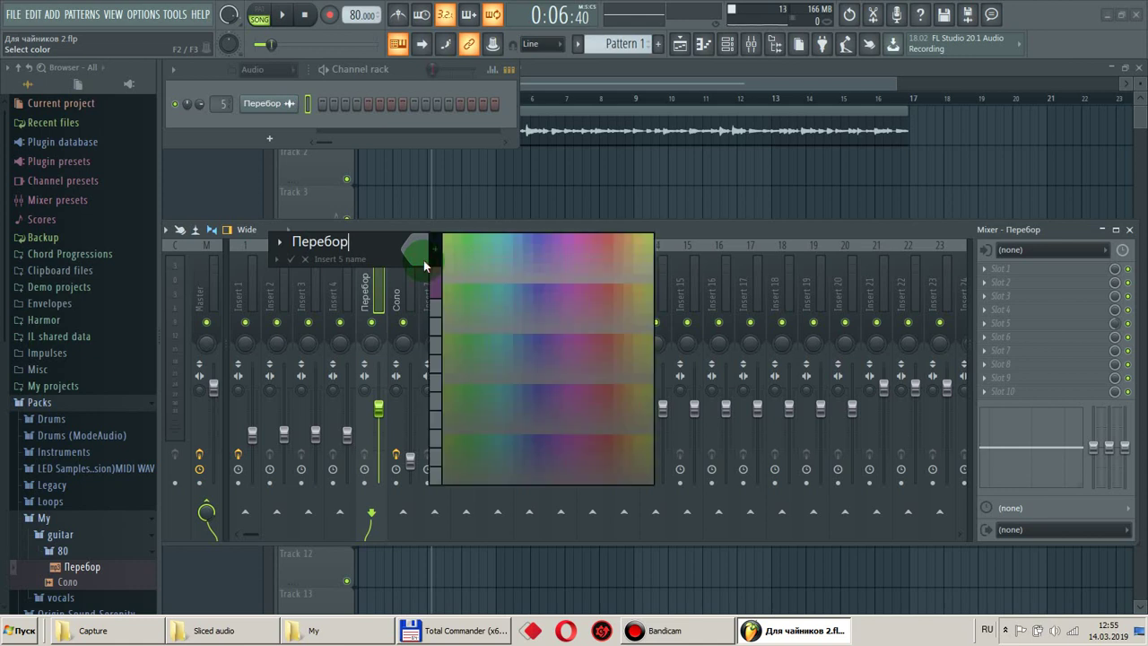
{"action": "left_click", "coordinate": [434, 249]}
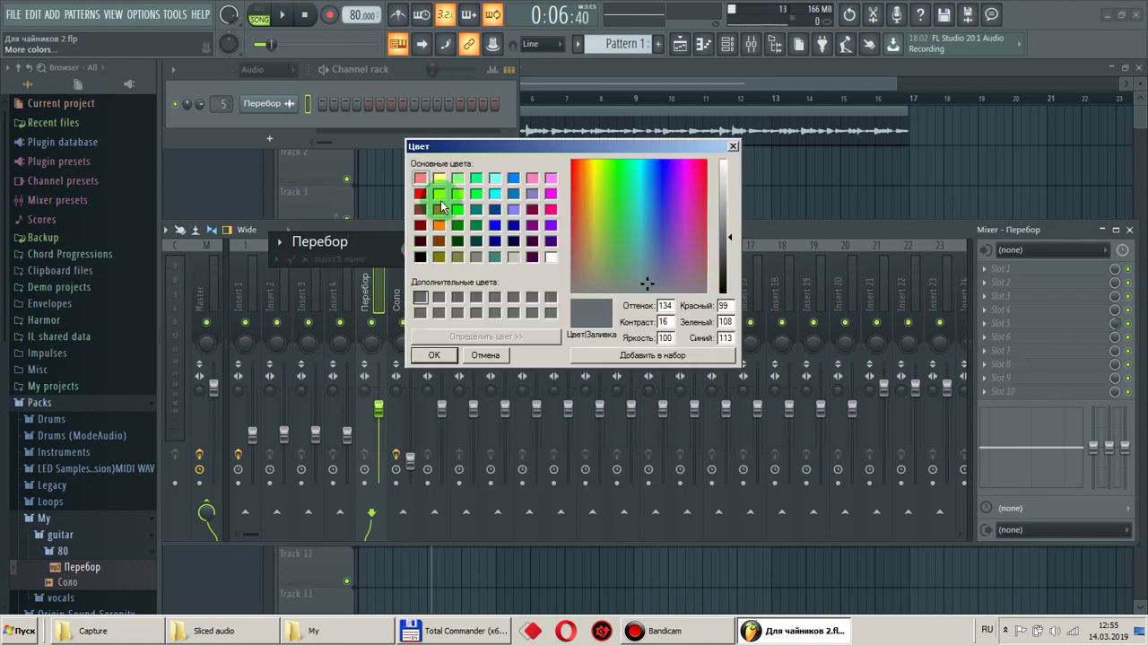
{"action": "left_click", "coordinate": [439, 241]}
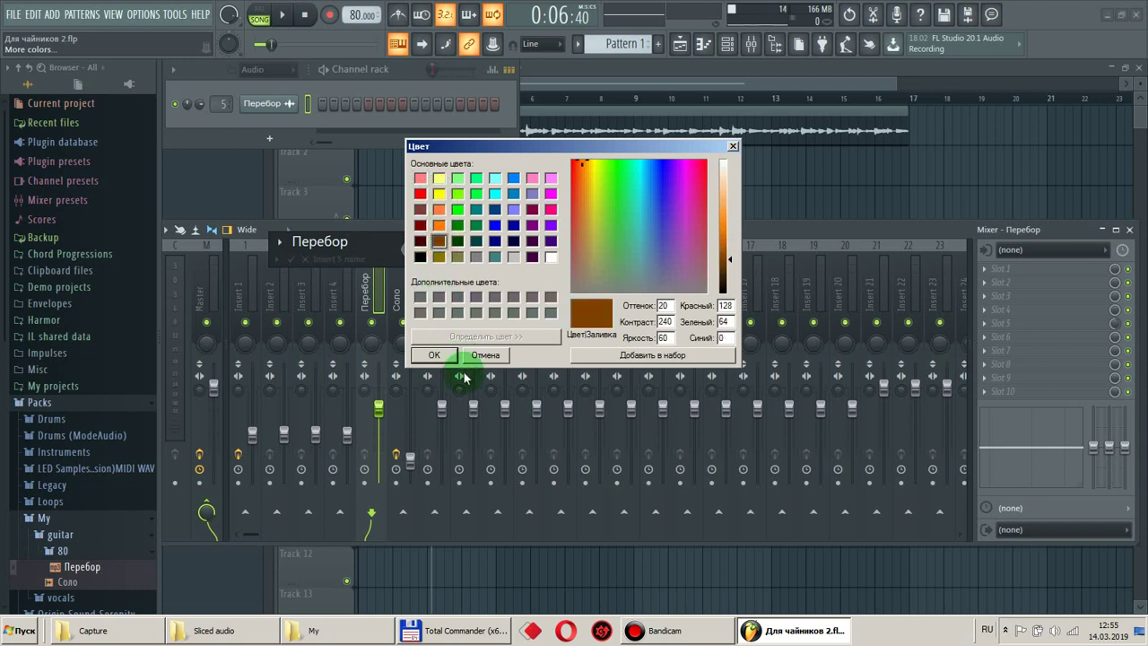
{"action": "left_click", "coordinate": [434, 355]}
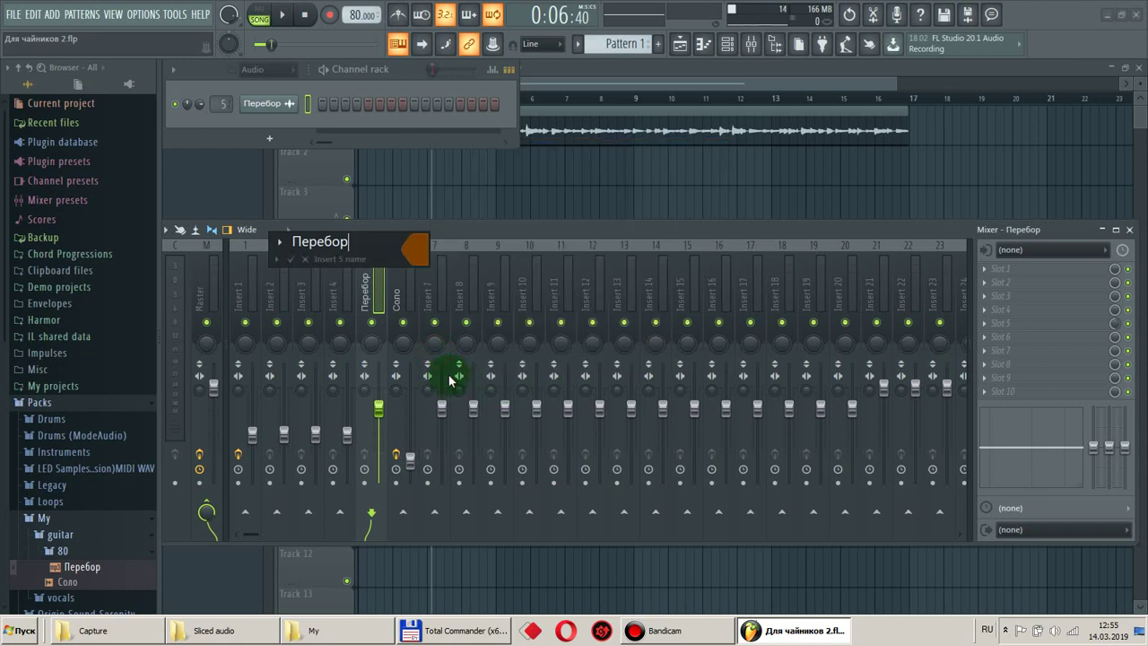
{"action": "key", "text": "Return"}
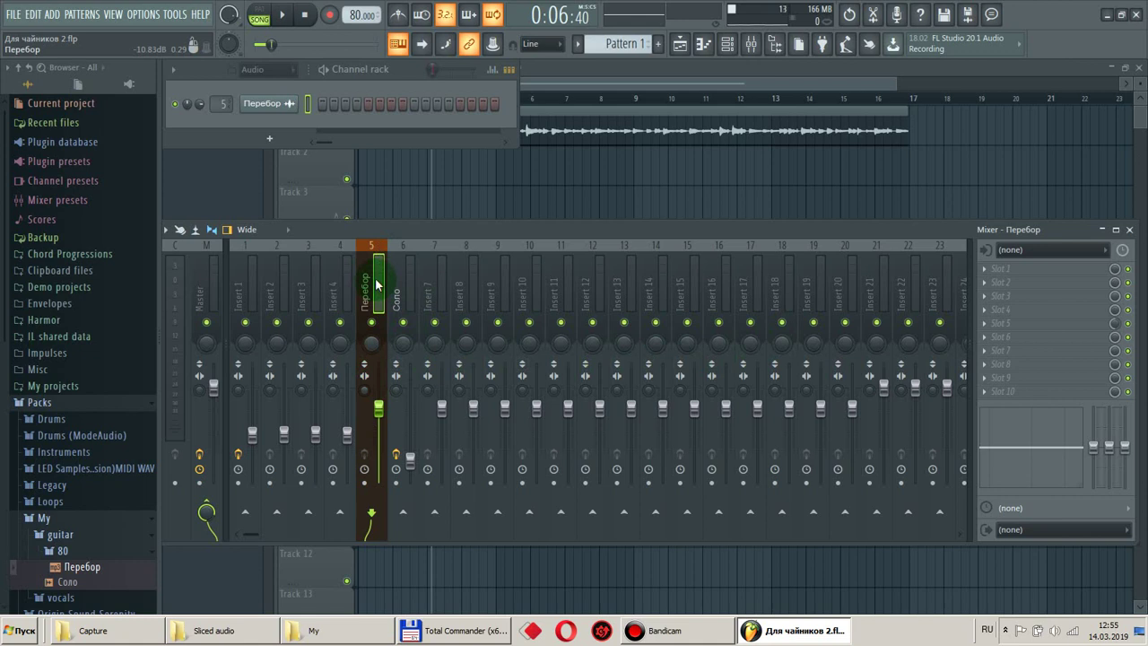
Examine the plugin list for Перебор's effect slot 2 and compare the effect slots of the Перебор, Соло and Insert 7 mixer tracks.
{"action": "left_click", "coordinate": [985, 288]}
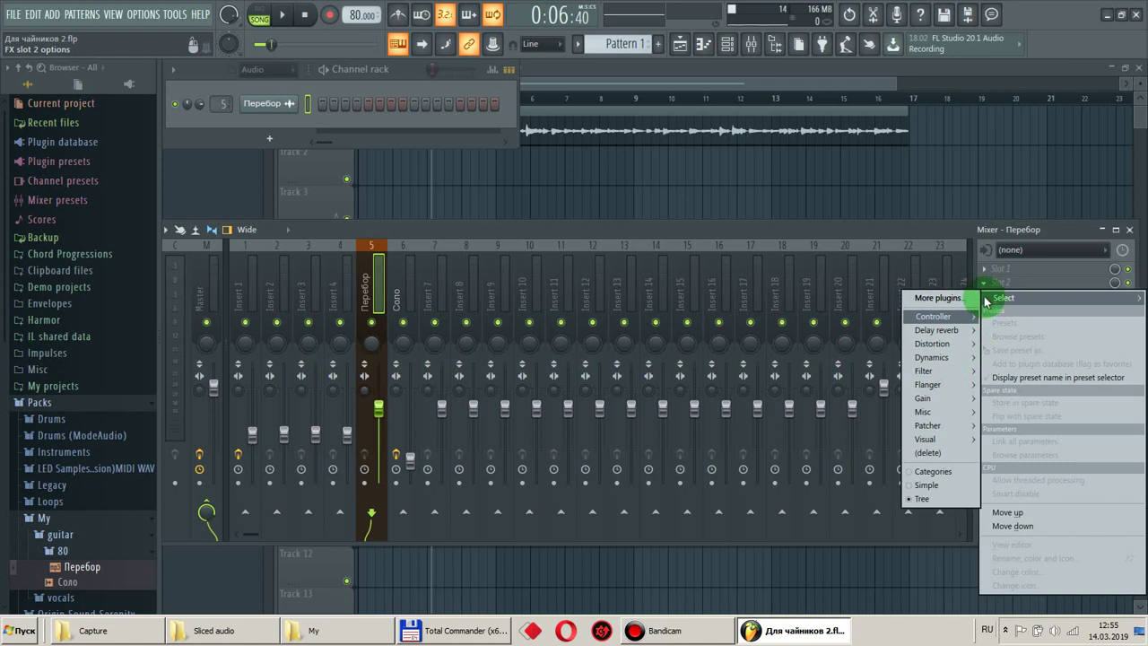
{"action": "left_click", "coordinate": [877, 230]}
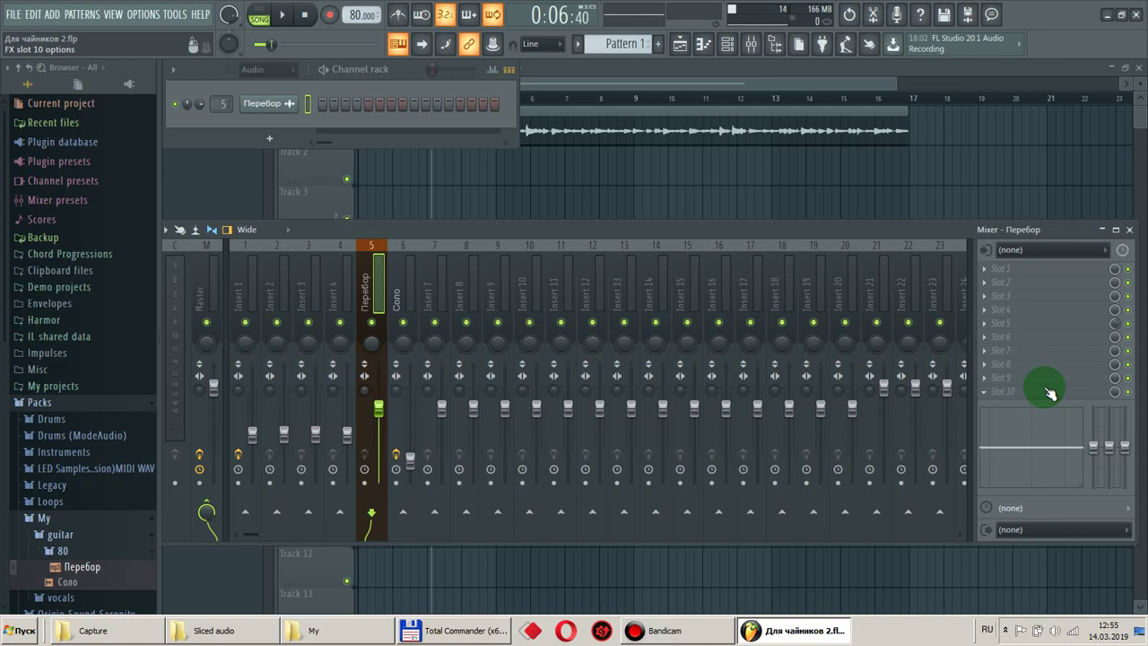
{"action": "left_click", "coordinate": [402, 269]}
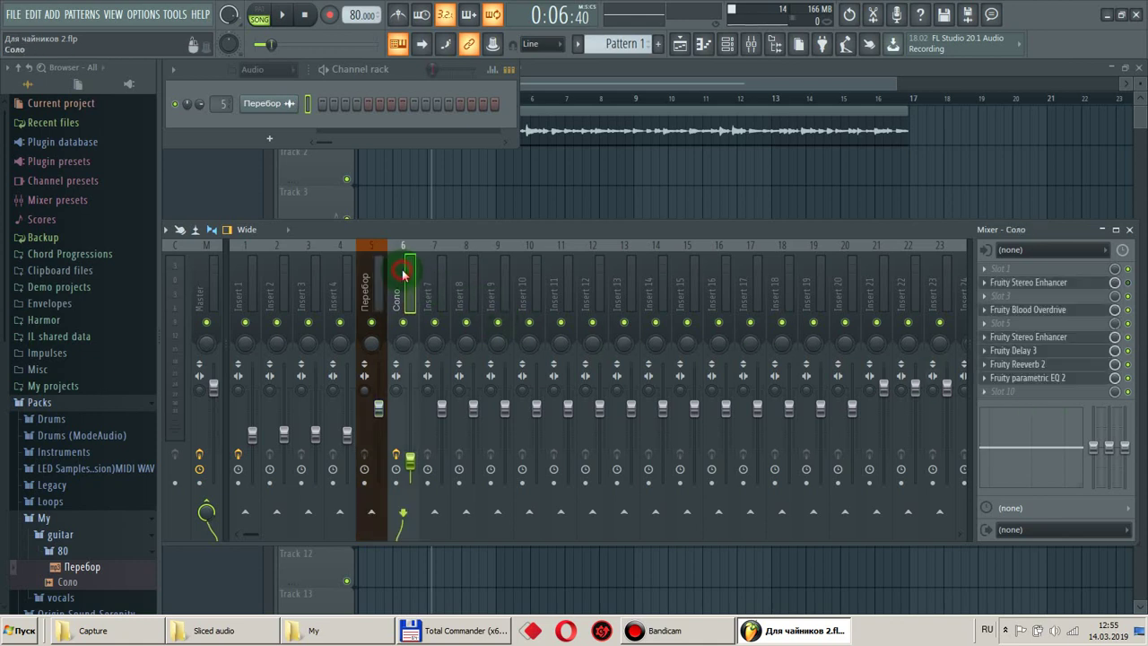
{"action": "left_click", "coordinate": [371, 277]}
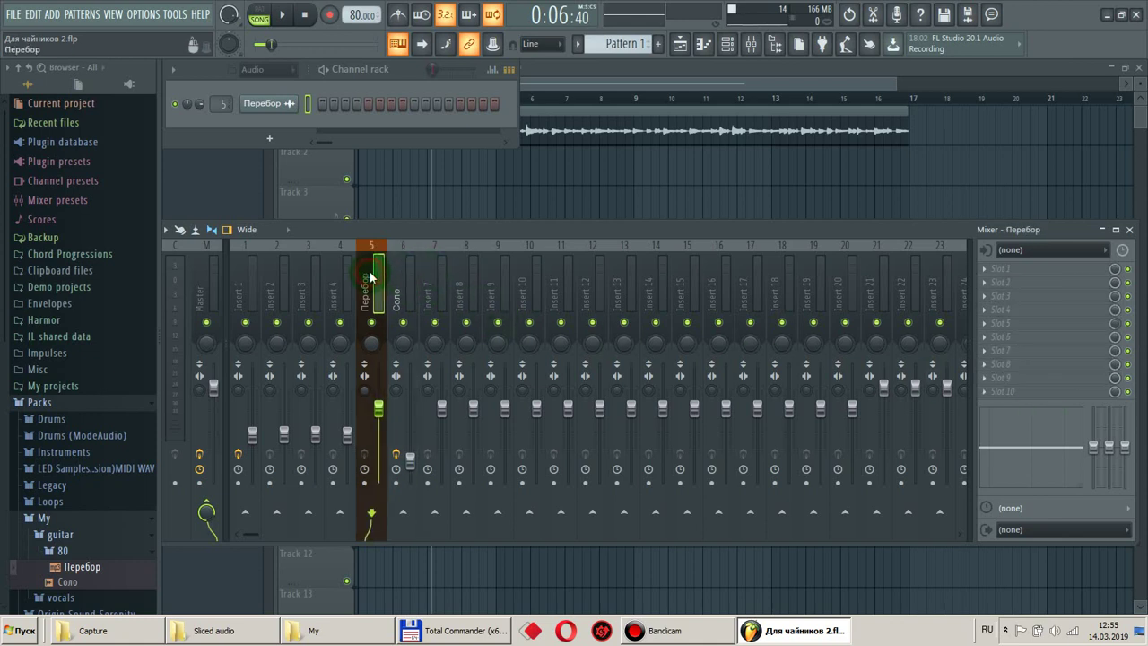
{"action": "left_click", "coordinate": [395, 267]}
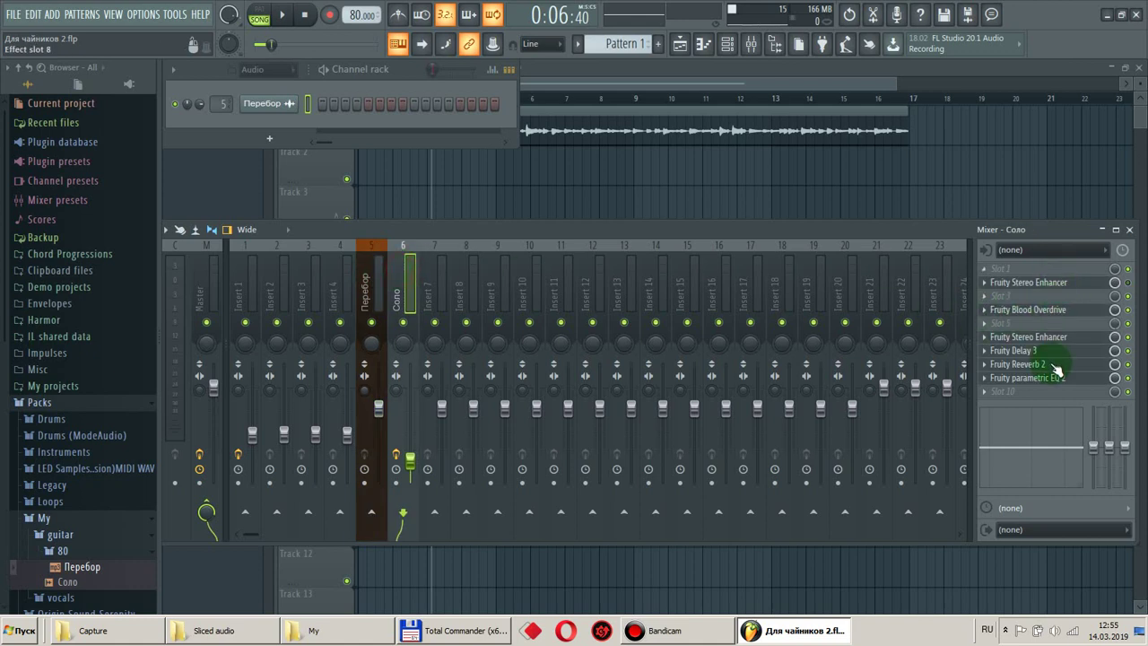
{"action": "left_click", "coordinate": [371, 271]}
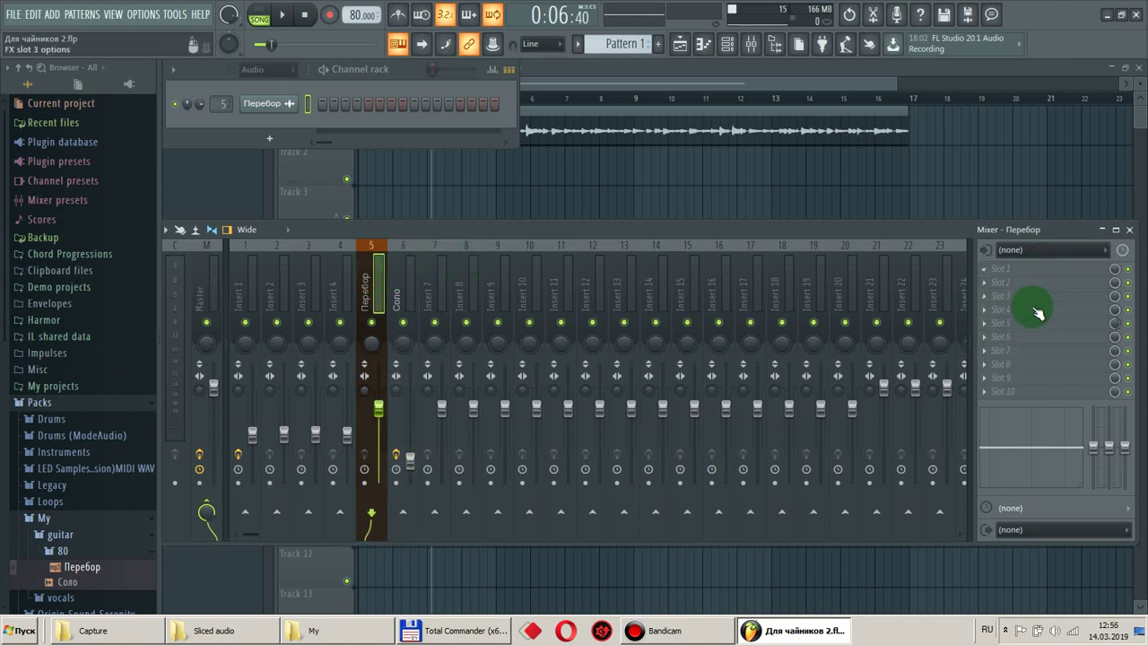
{"action": "left_click", "coordinate": [397, 274]}
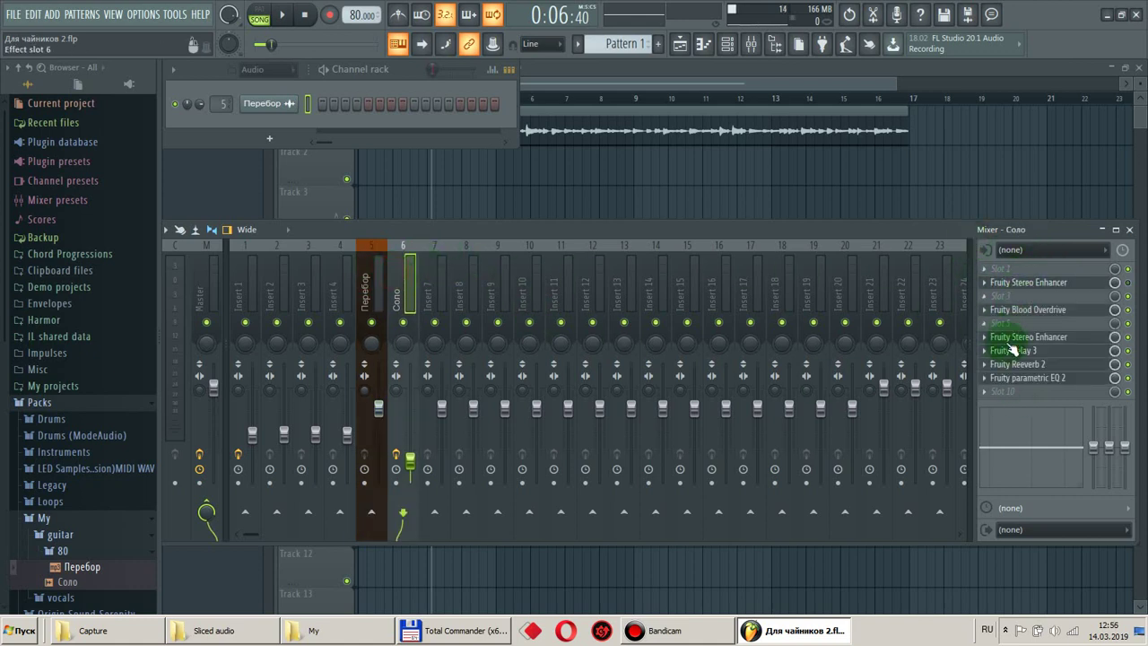
{"action": "left_click", "coordinate": [433, 267]}
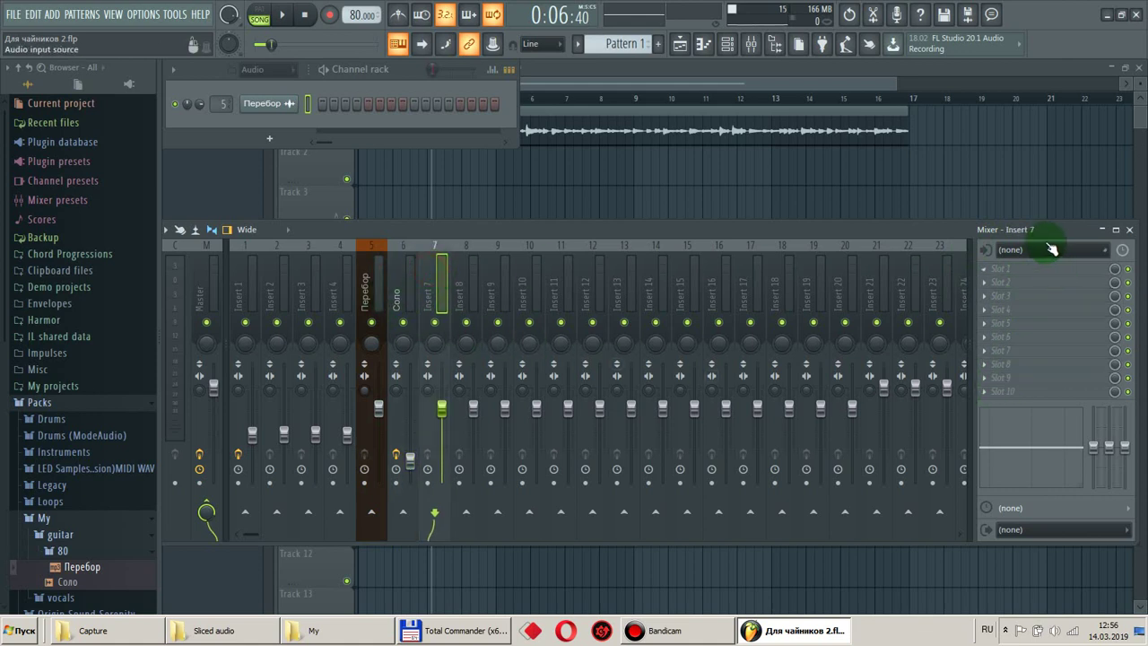
{"action": "left_click", "coordinate": [370, 285]}
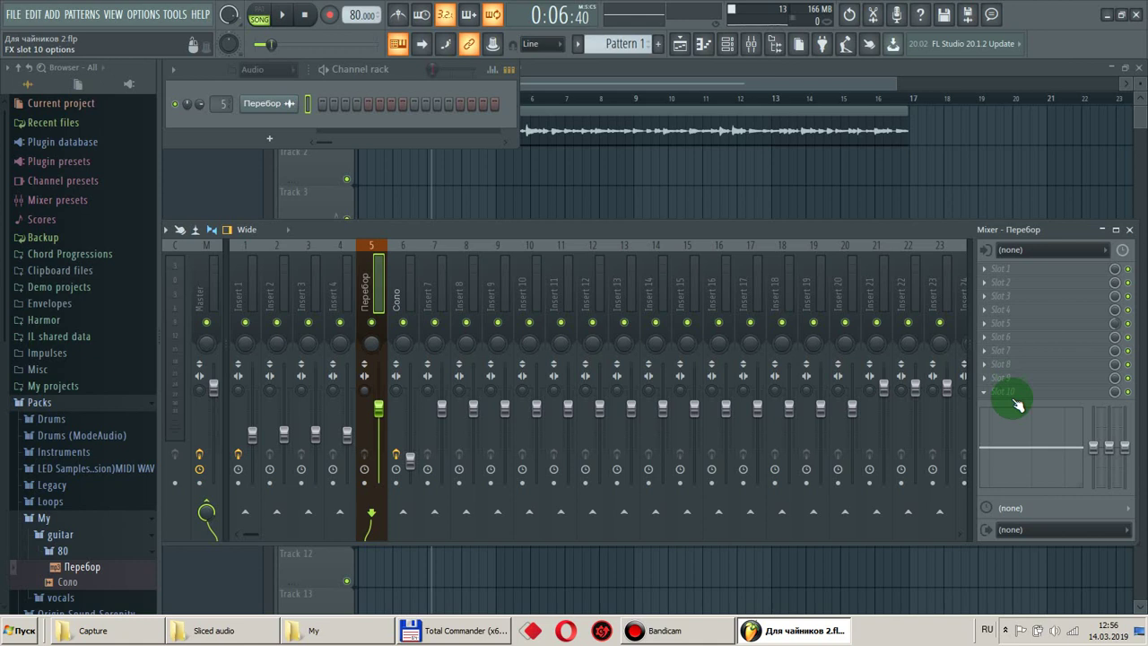
{"action": "left_click_drag", "start_coordinate": [1018, 405], "coordinate": [987, 408]}
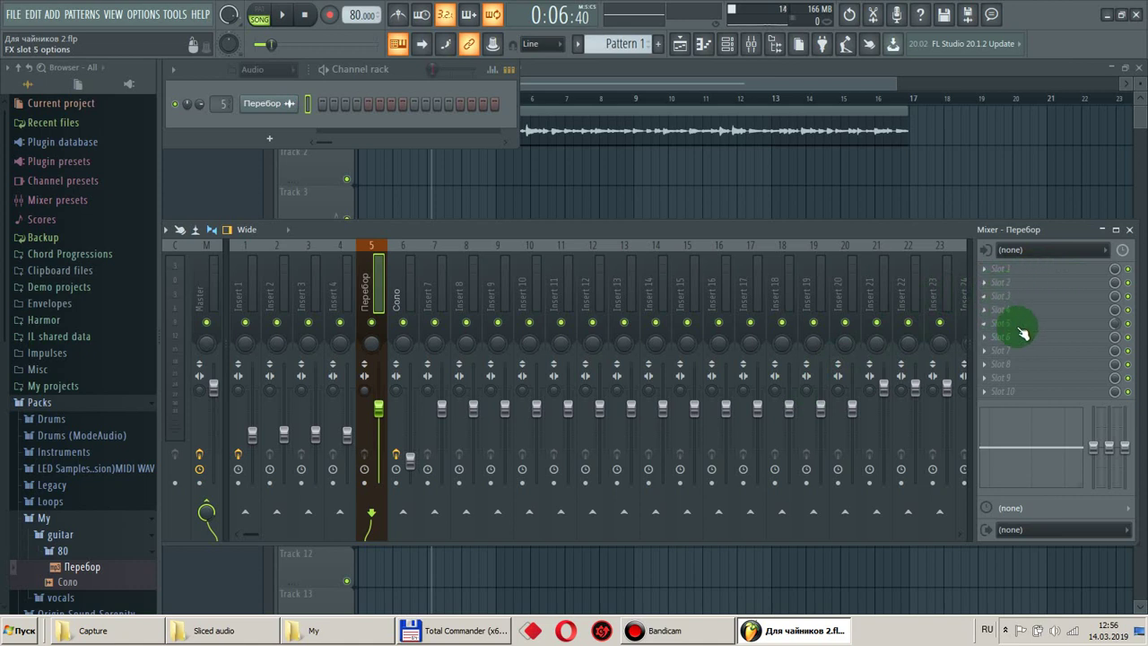
{"action": "left_click_drag", "start_coordinate": [1050, 445], "coordinate": [1050, 437]}
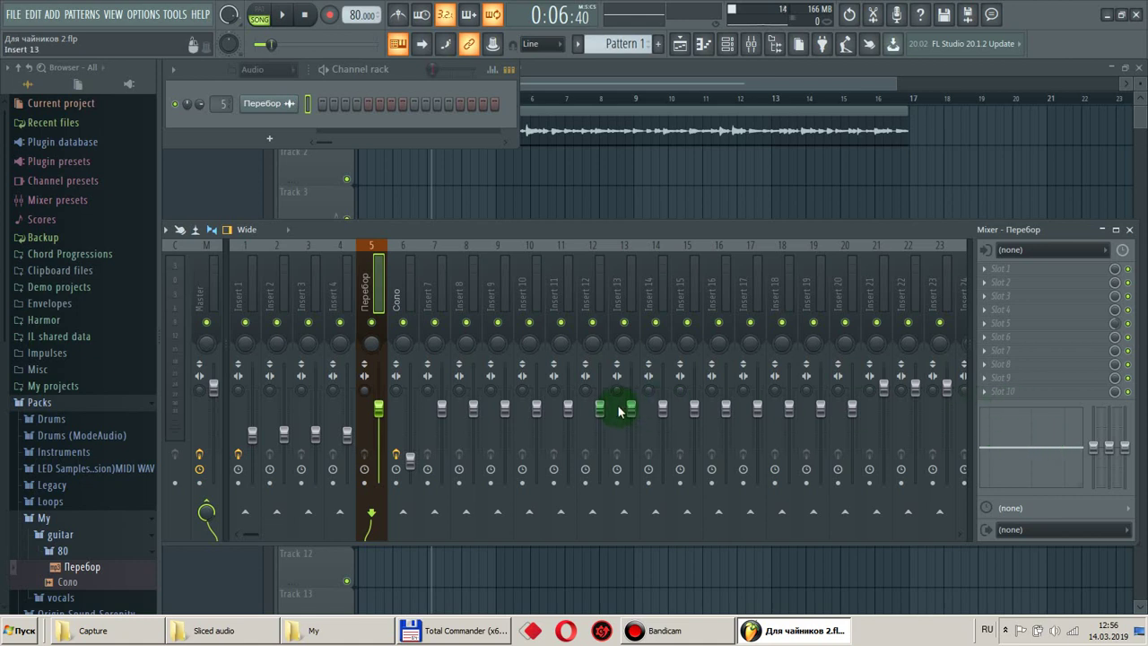
Lower the Перебор mixer track's volume fader to about 68% (-7.7 dB).
{"action": "left_click", "coordinate": [381, 418]}
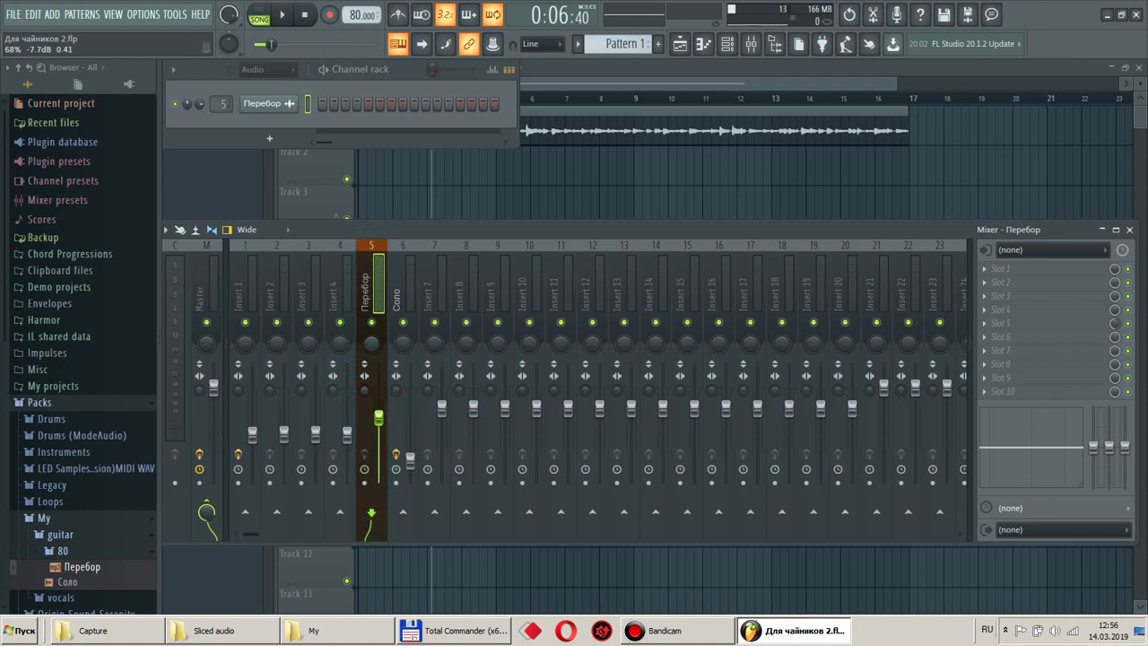
{"action": "left_click_drag", "start_coordinate": [378, 418], "coordinate": [378, 419]}
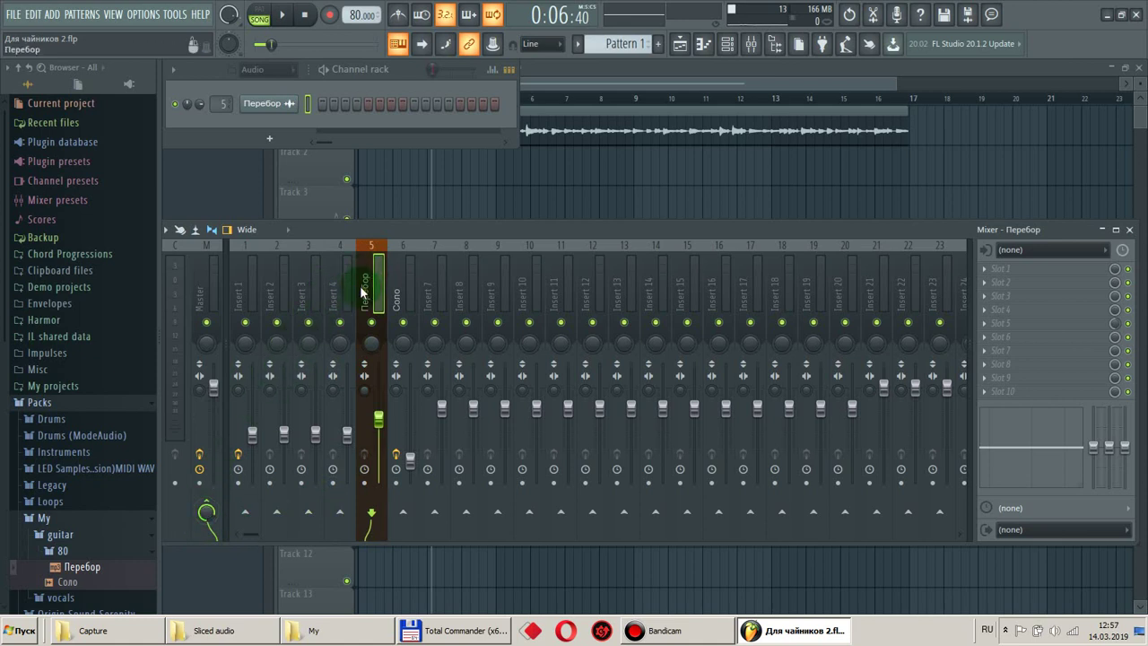
Check the Master send level for the Перебор and Insert 4 tracks, and the plugin categories offered for Перебор's effect slot 2.
{"action": "left_click", "coordinate": [208, 514]}
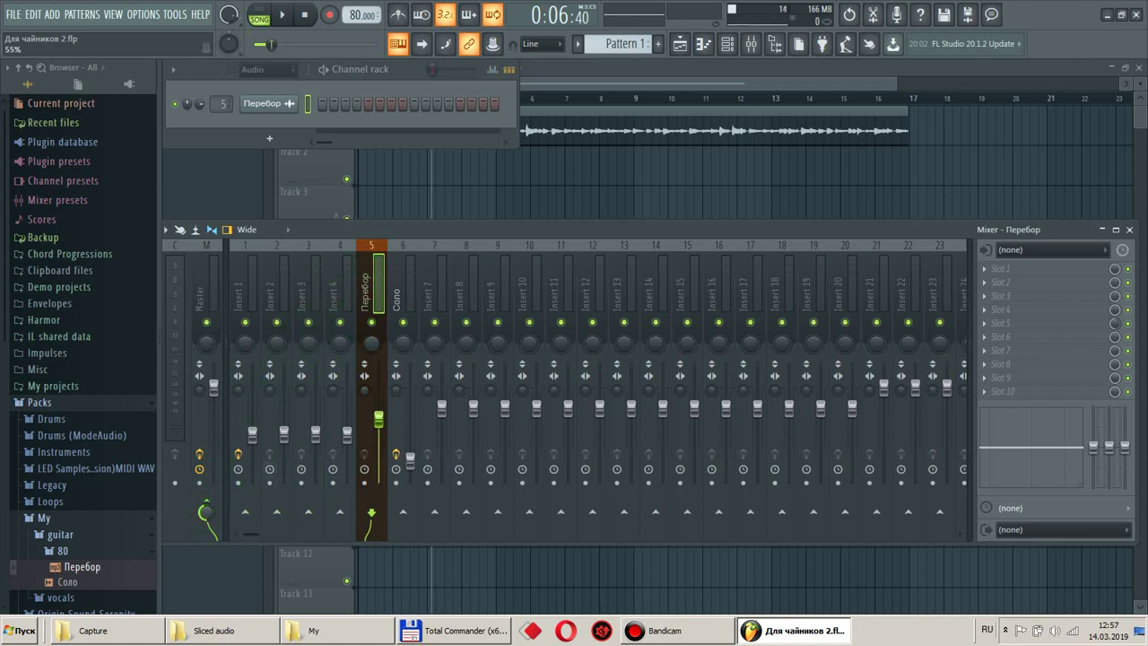
{"action": "left_click", "coordinate": [336, 283]}
{"action": "left_click", "coordinate": [206, 514]}
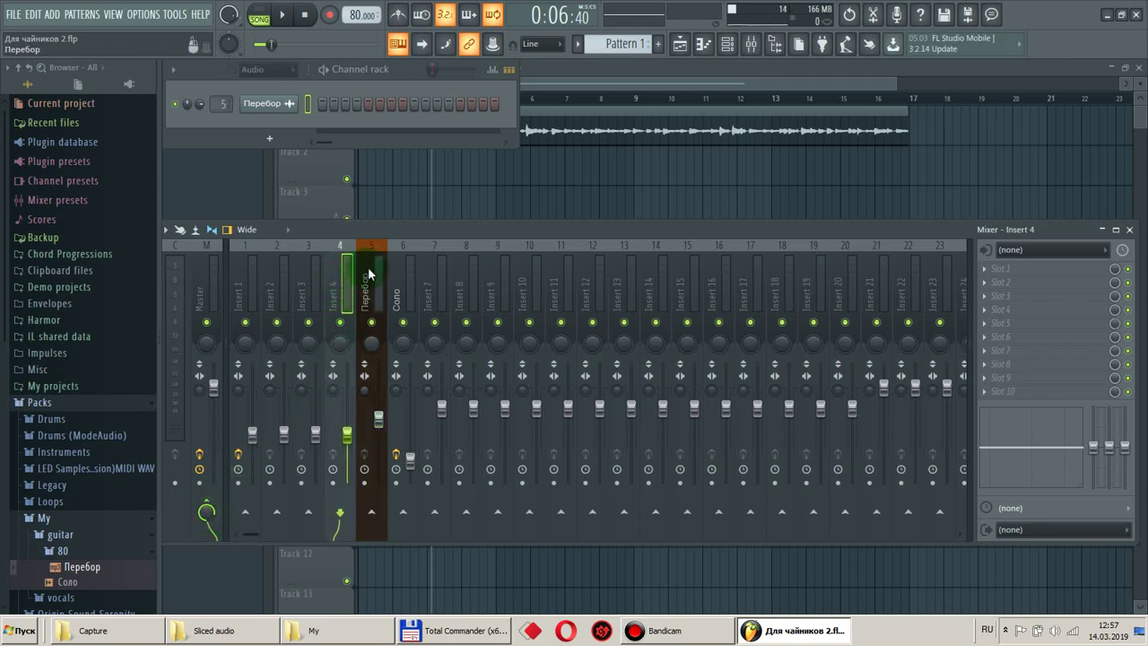
{"action": "left_click", "coordinate": [369, 273]}
{"action": "left_click", "coordinate": [206, 514]}
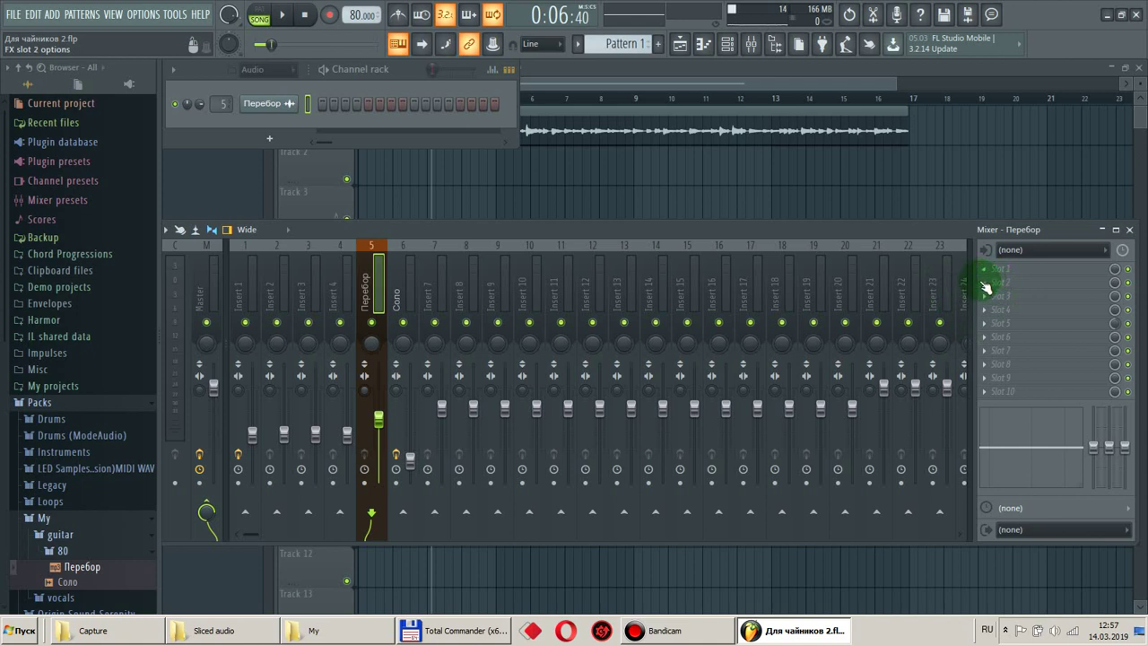
{"action": "left_click", "coordinate": [1017, 286]}
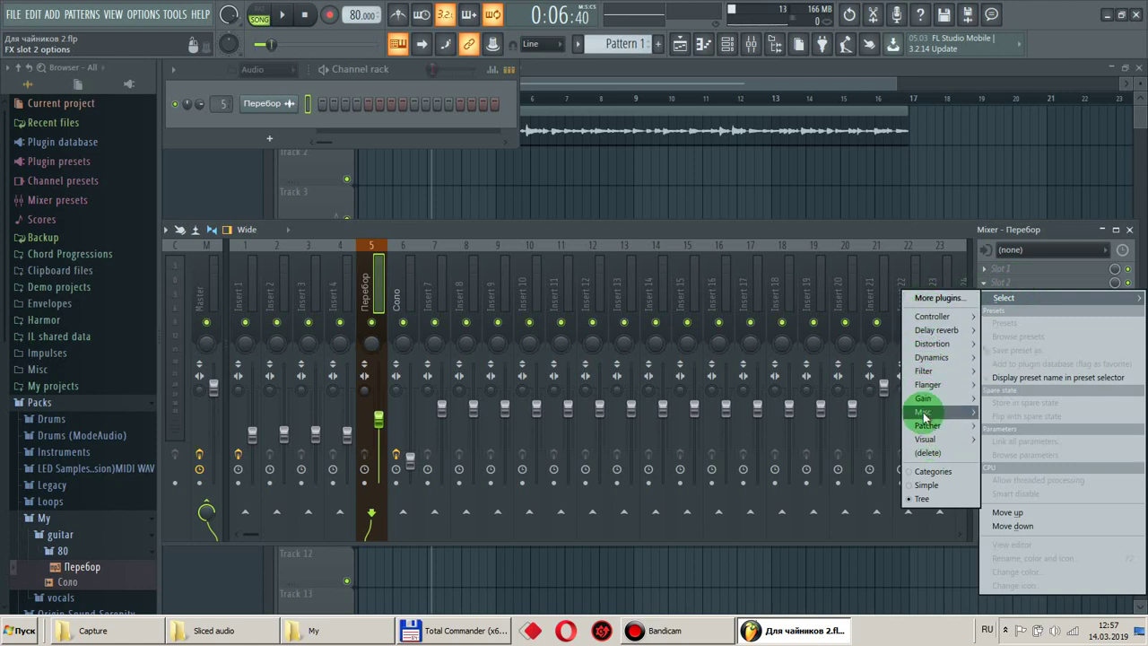
{"action": "left_click", "coordinate": [910, 491]}
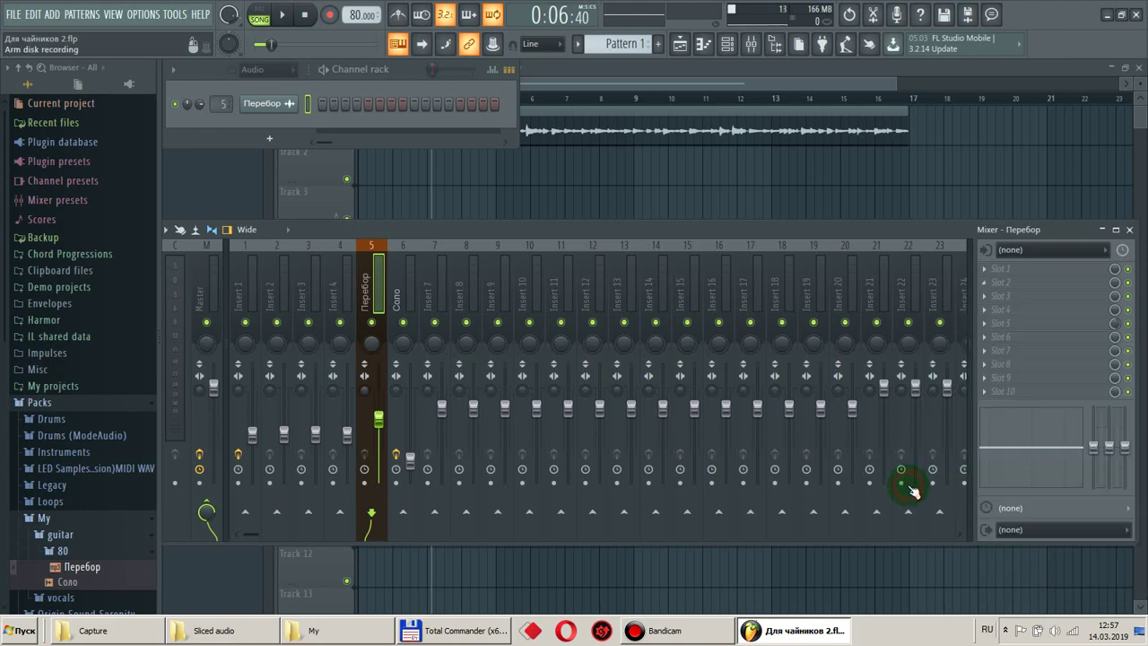
Change the layout of the effect slot's plugin list from Simple to Categories, and finally to Tree.
{"action": "left_click", "coordinate": [1000, 270]}
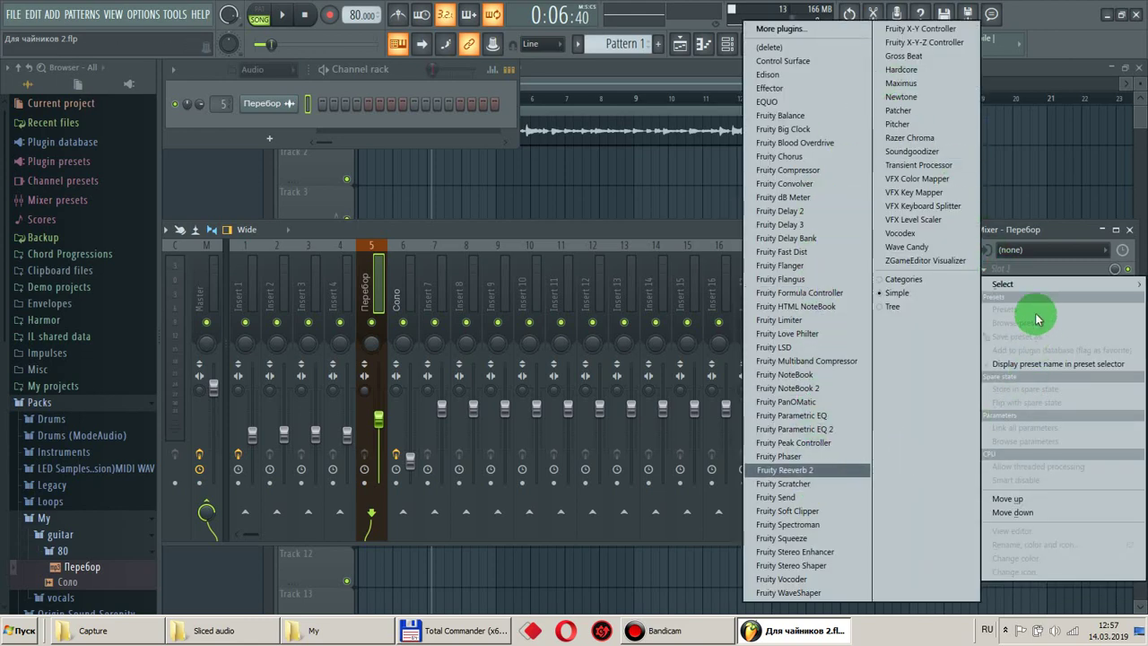
{"action": "mouse_move", "coordinate": [1006, 286]}
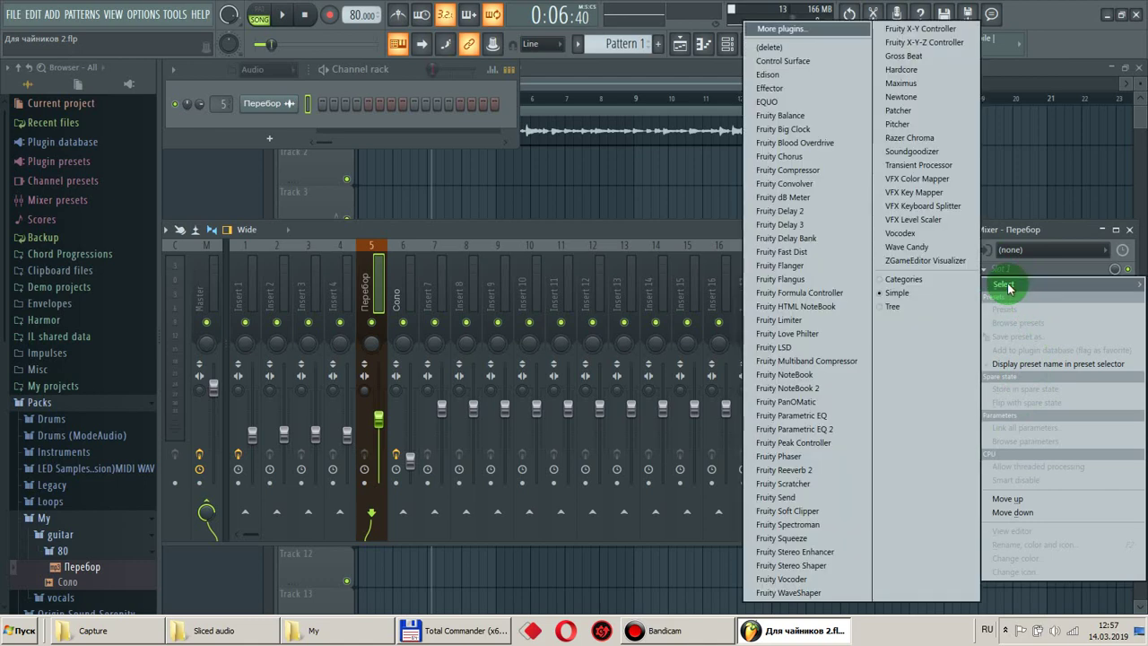
{"action": "left_click", "coordinate": [902, 283]}
{"action": "right_click", "coordinate": [1000, 269]}
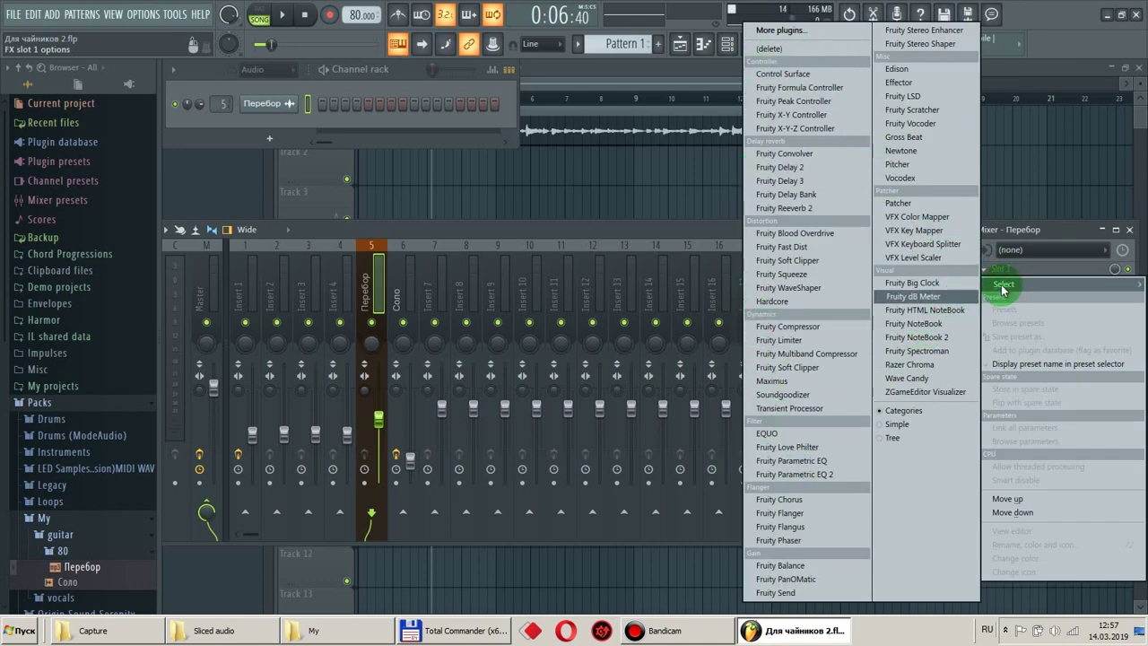
{"action": "left_click", "coordinate": [879, 440]}
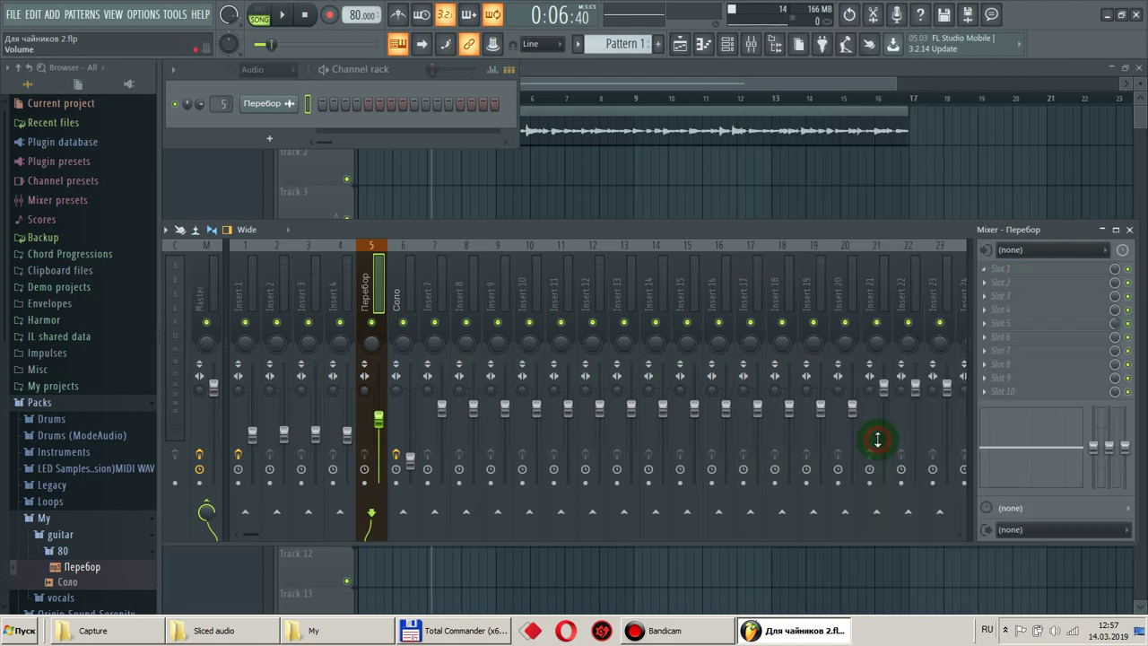
Load Fruity Stereo Enhancer from the Gain group into slot 1 of the Перебор mixer track.
{"action": "left_click", "coordinate": [995, 269]}
{"action": "mouse_move", "coordinate": [972, 316]}
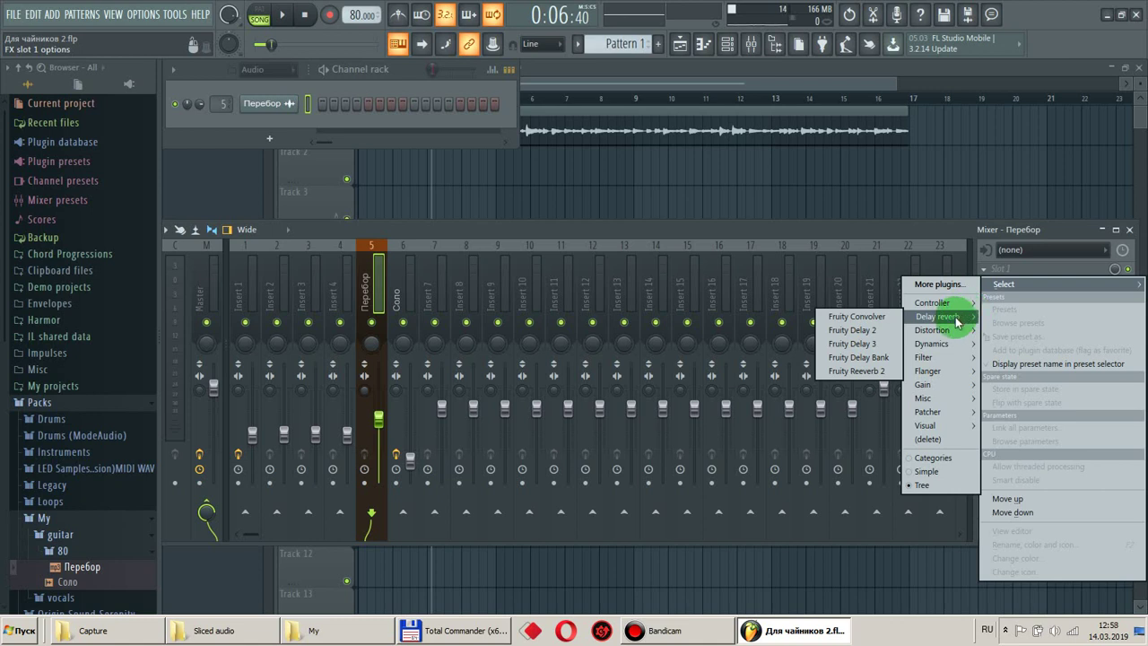
{"action": "mouse_move", "coordinate": [948, 391]}
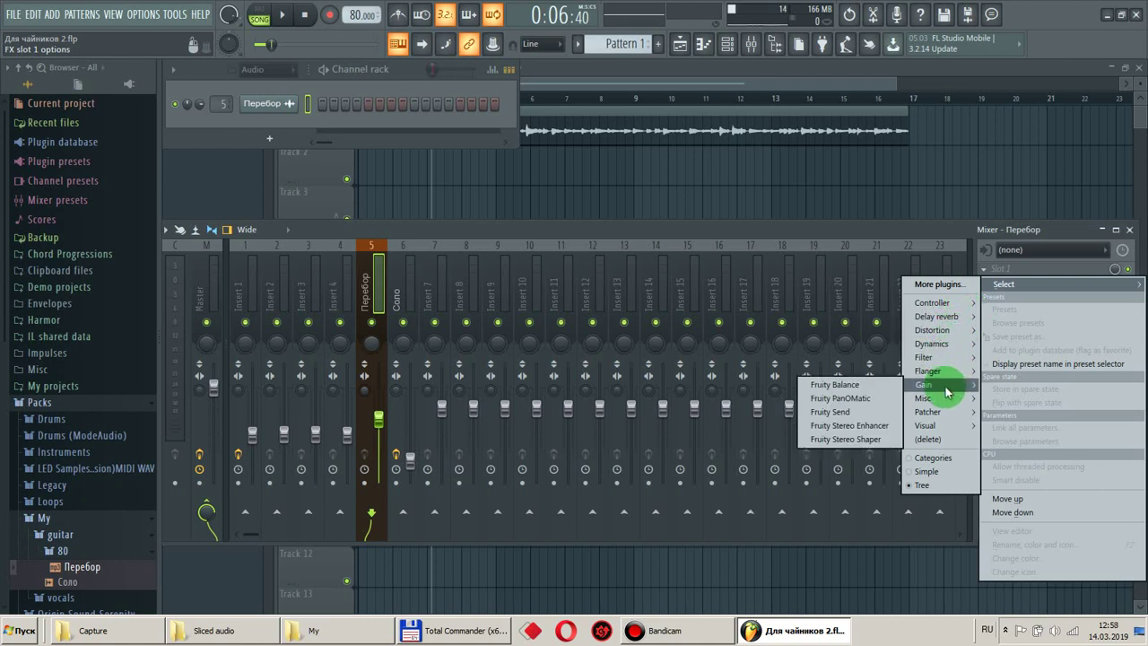
{"action": "left_click", "coordinate": [869, 428]}
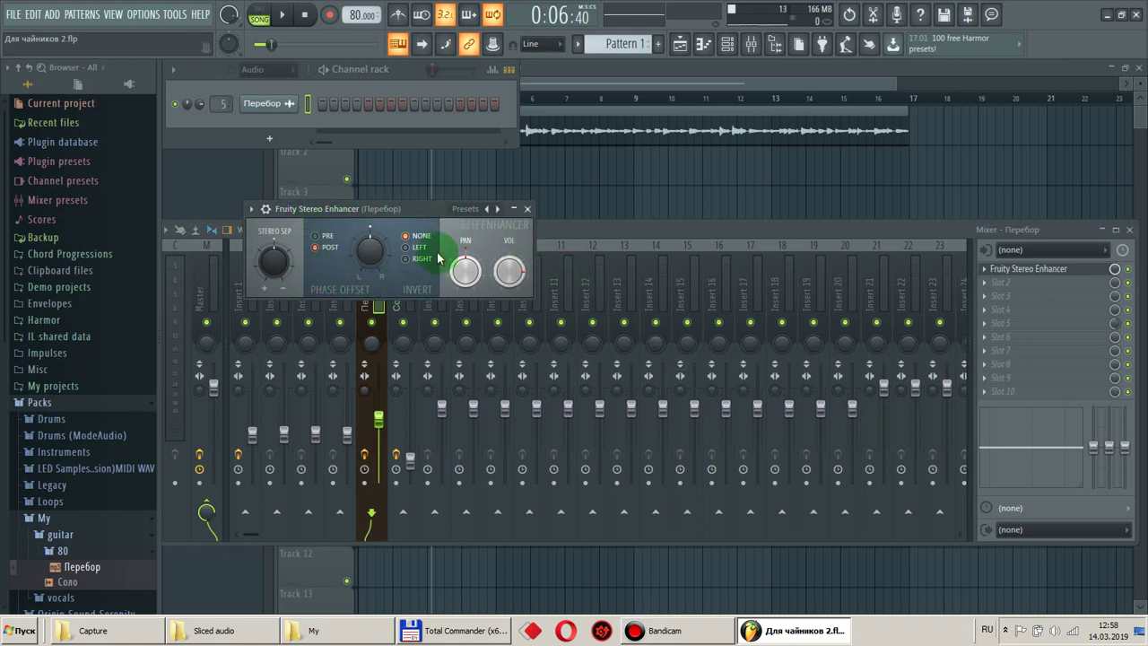
Apply the For strings preset to Fruity Stereo Enhancer and play the song to compare the track with the effect on and off.
{"action": "left_click", "coordinate": [499, 209]}
{"action": "left_click", "coordinate": [499, 209]}
{"action": "left_click_drag", "start_coordinate": [400, 256], "coordinate": [356, 269]}
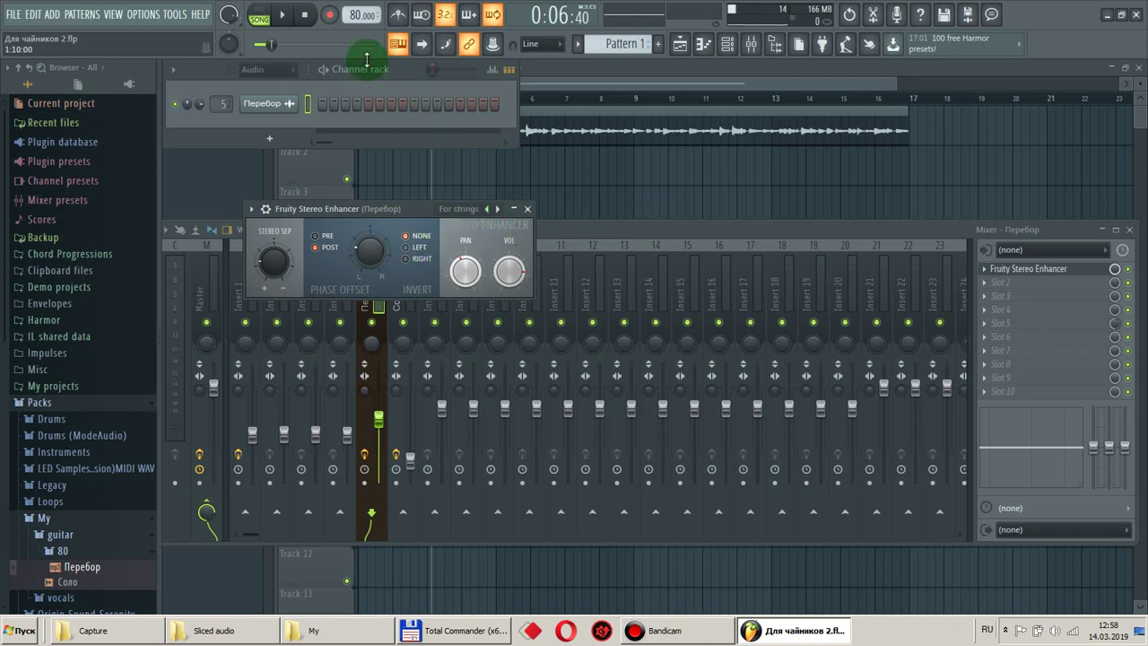
{"action": "left_click", "coordinate": [283, 15]}
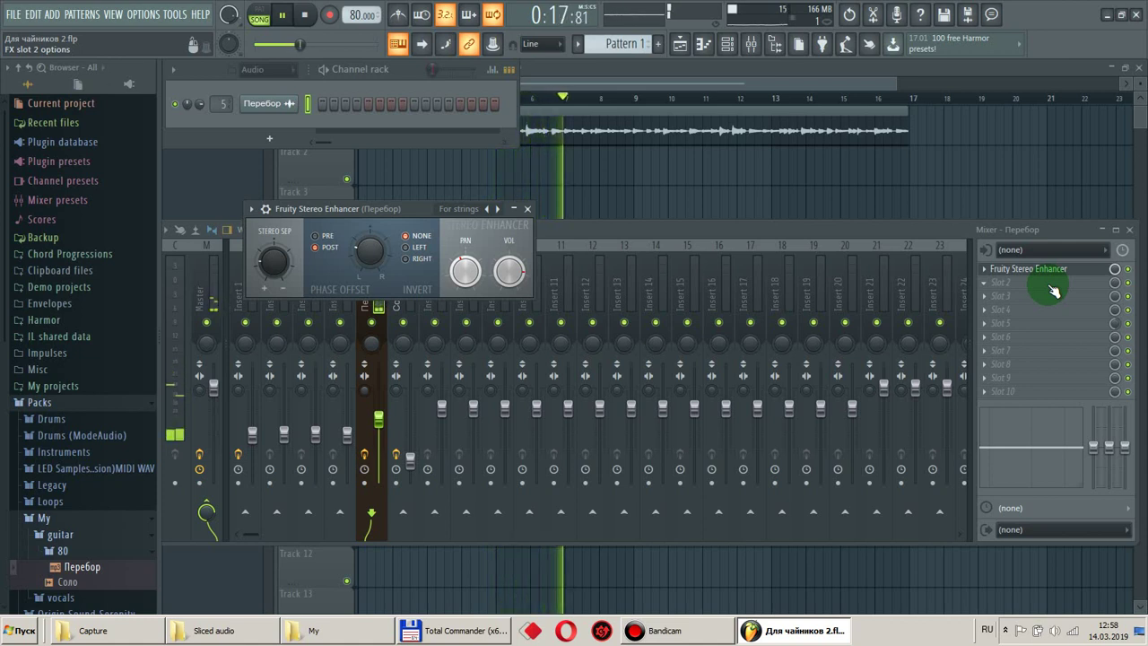
{"action": "left_click", "coordinate": [1128, 272]}
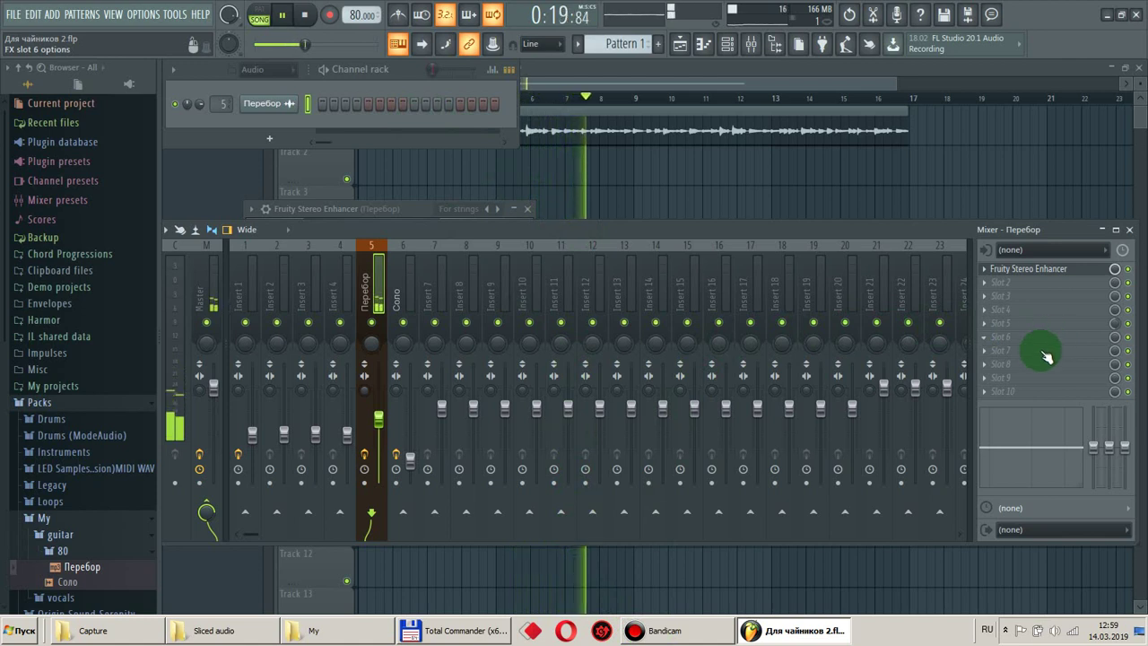
{"action": "left_click", "coordinate": [987, 328]}
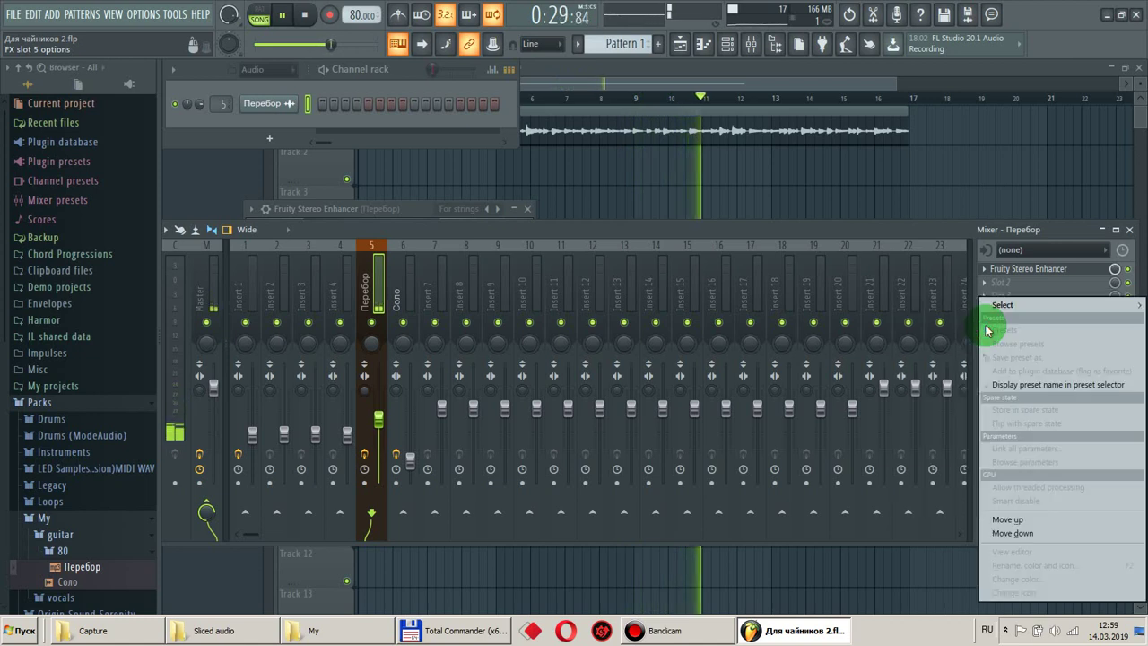
{"action": "mouse_move", "coordinate": [1020, 306]}
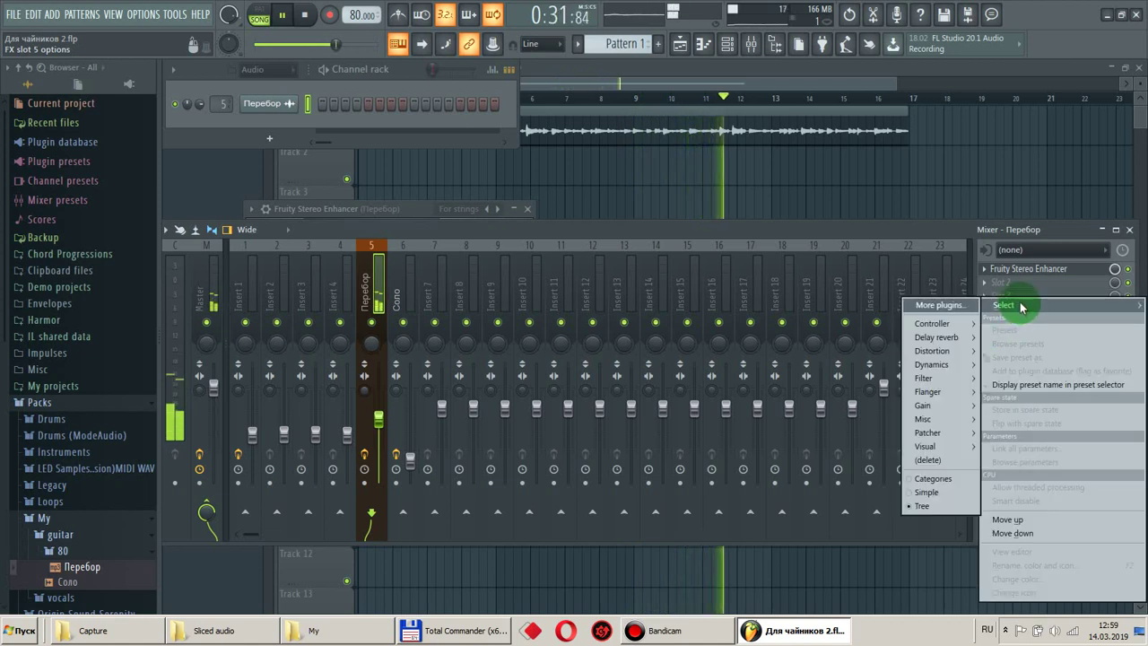
{"action": "left_click", "coordinate": [1022, 297]}
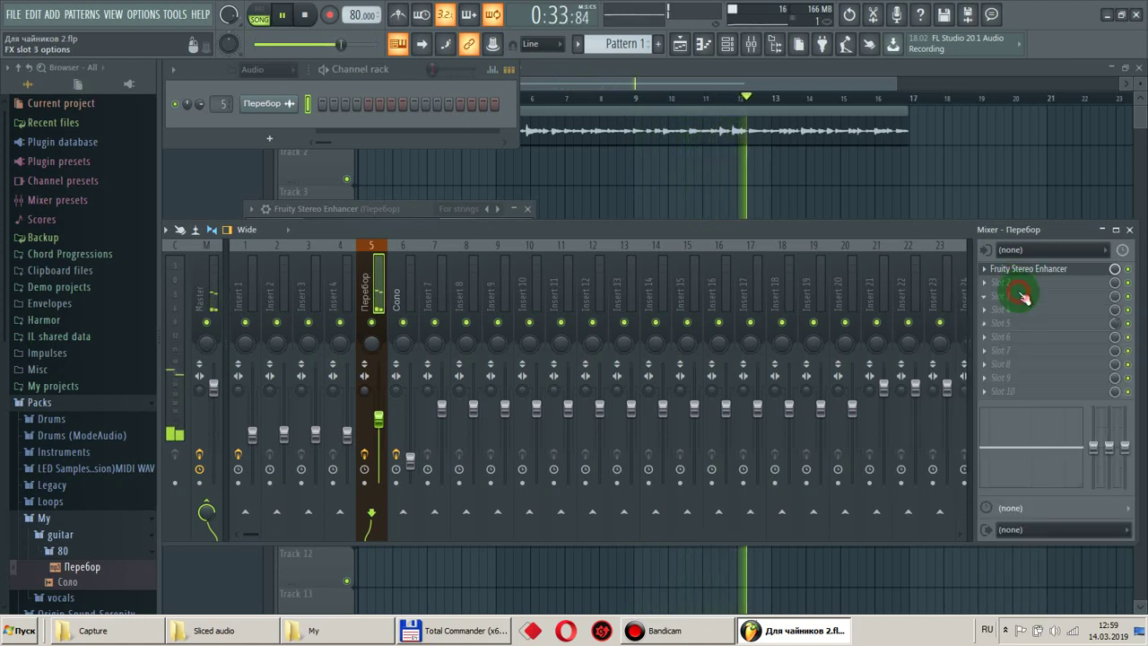
Load Fruity Reeverb 2 from the Delay reverb group into slot 5 of the Перебор mixer track.
{"action": "left_click", "coordinate": [987, 324]}
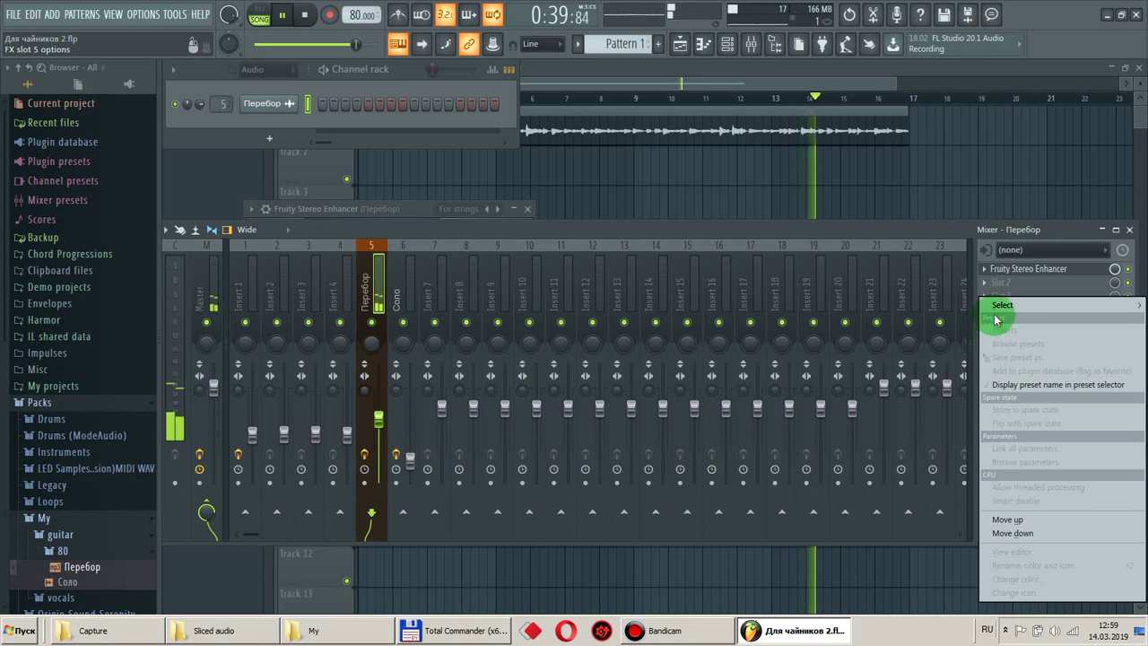
{"action": "mouse_move", "coordinate": [1002, 305]}
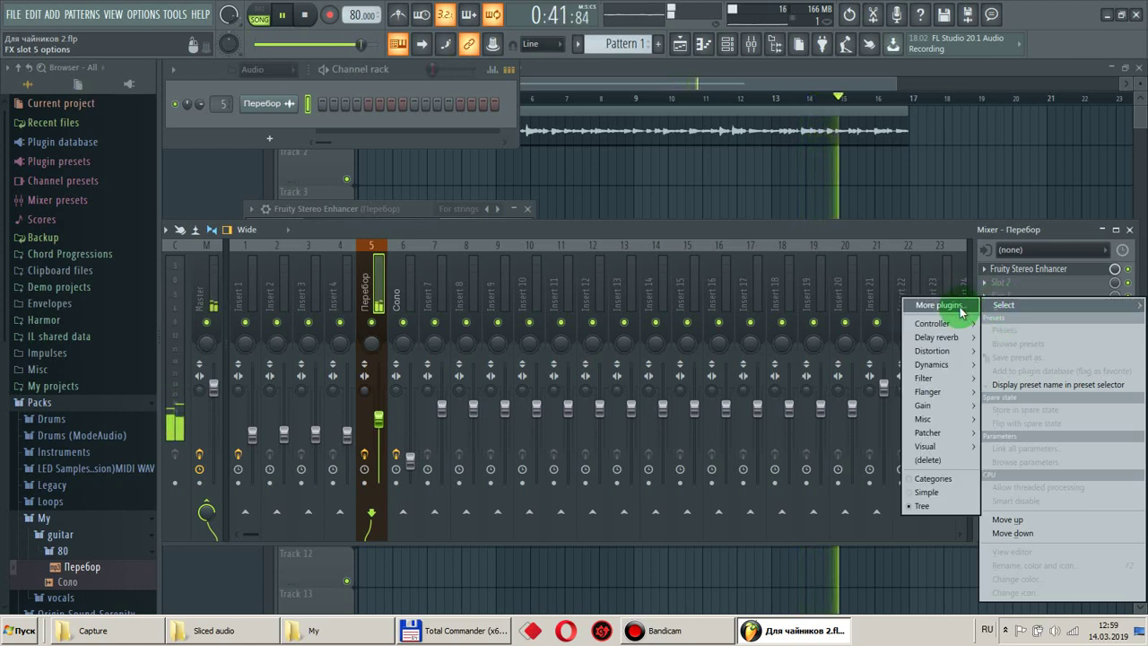
{"action": "mouse_move", "coordinate": [939, 351]}
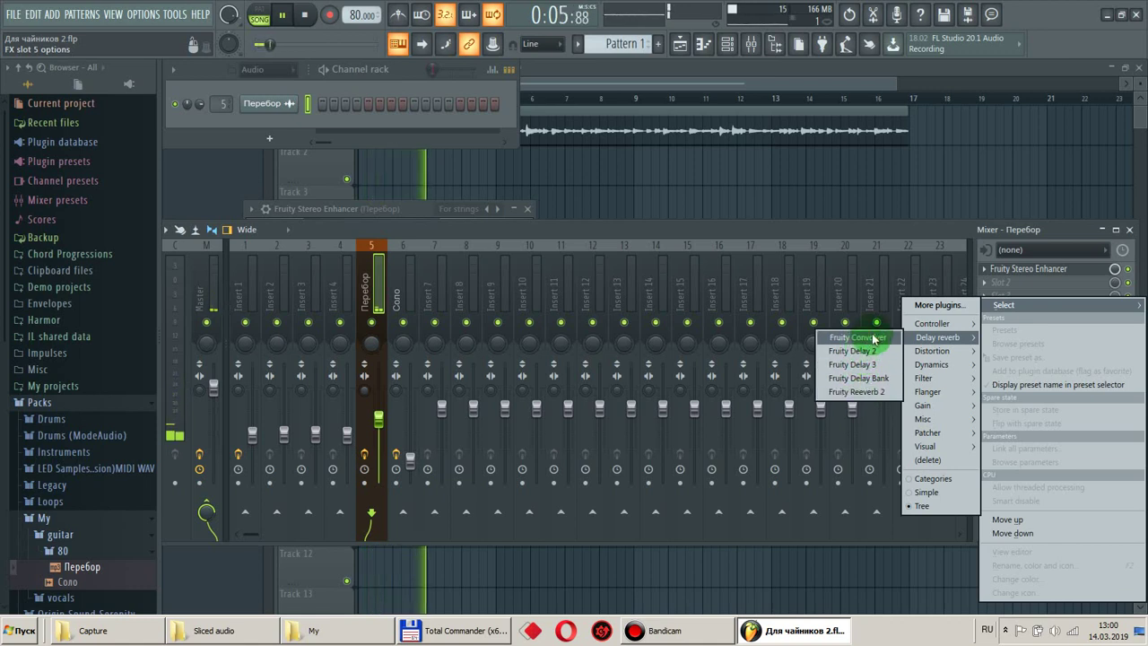
{"action": "left_click", "coordinate": [868, 396]}
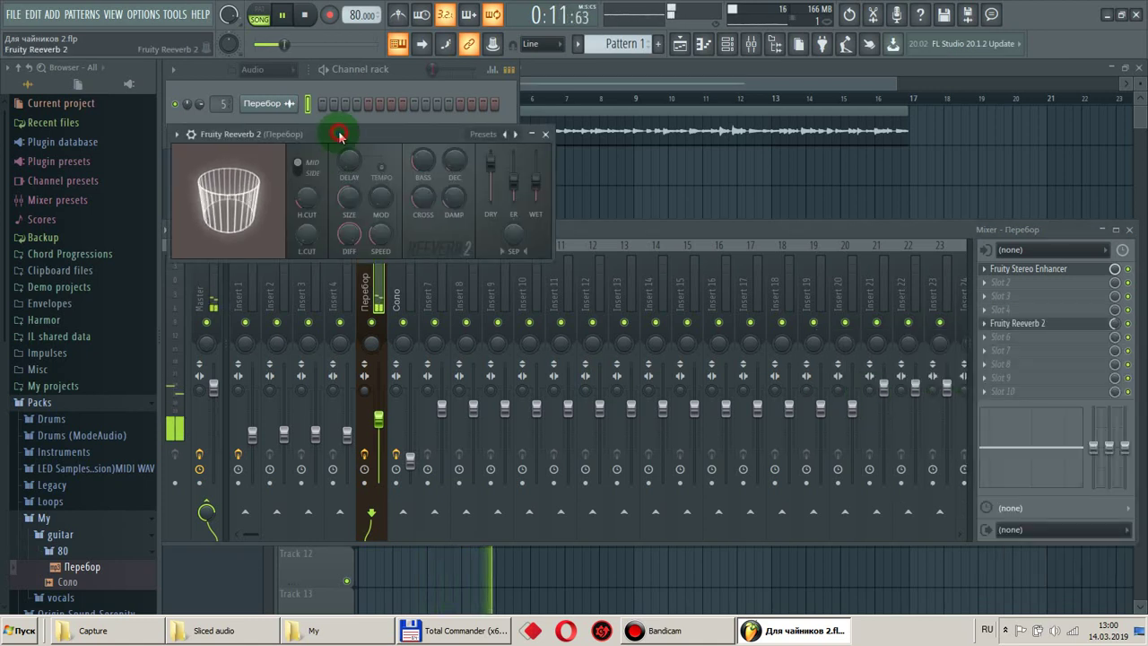
Place the Fruity Reeverb 2 window over the mixer and set its room size to 61 after trying 99.
{"action": "left_click_drag", "start_coordinate": [340, 135], "coordinate": [517, 212]}
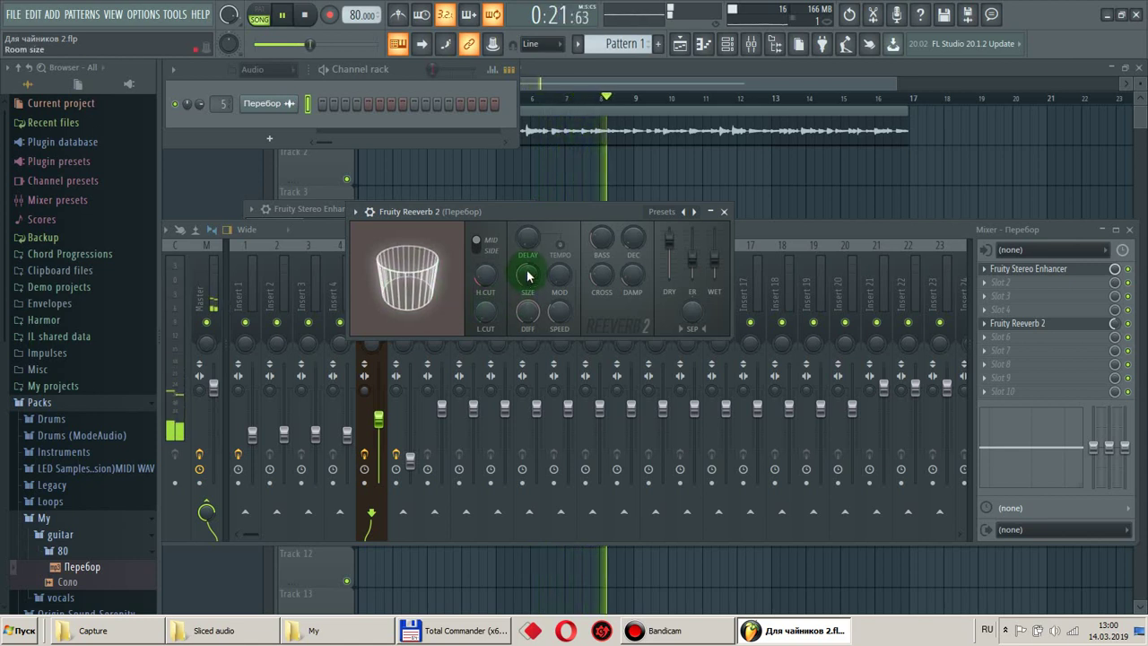
{"action": "left_click_drag", "start_coordinate": [528, 277], "coordinate": [530, 251]}
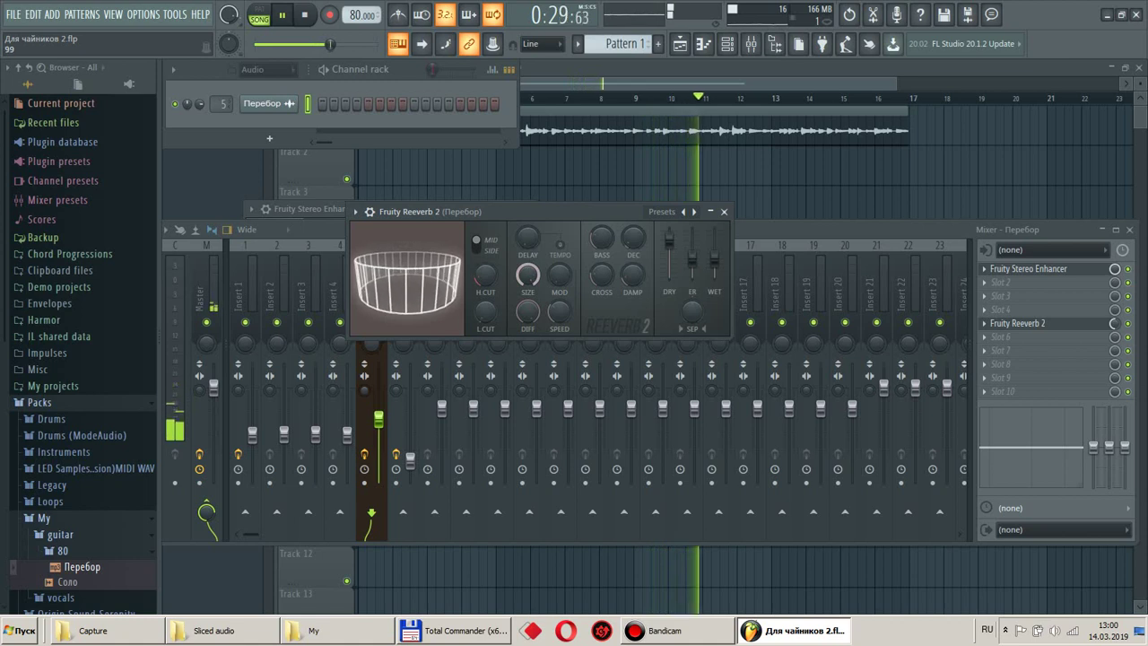
{"action": "mouse_move", "coordinate": [528, 275]}
{"action": "left_mouse_down"}
{"action": "mouse_move", "coordinate": [528, 305]}
{"action": "mouse_move", "coordinate": [528, 249]}
{"action": "mouse_move", "coordinate": [528, 272]}
{"action": "left_mouse_up"}
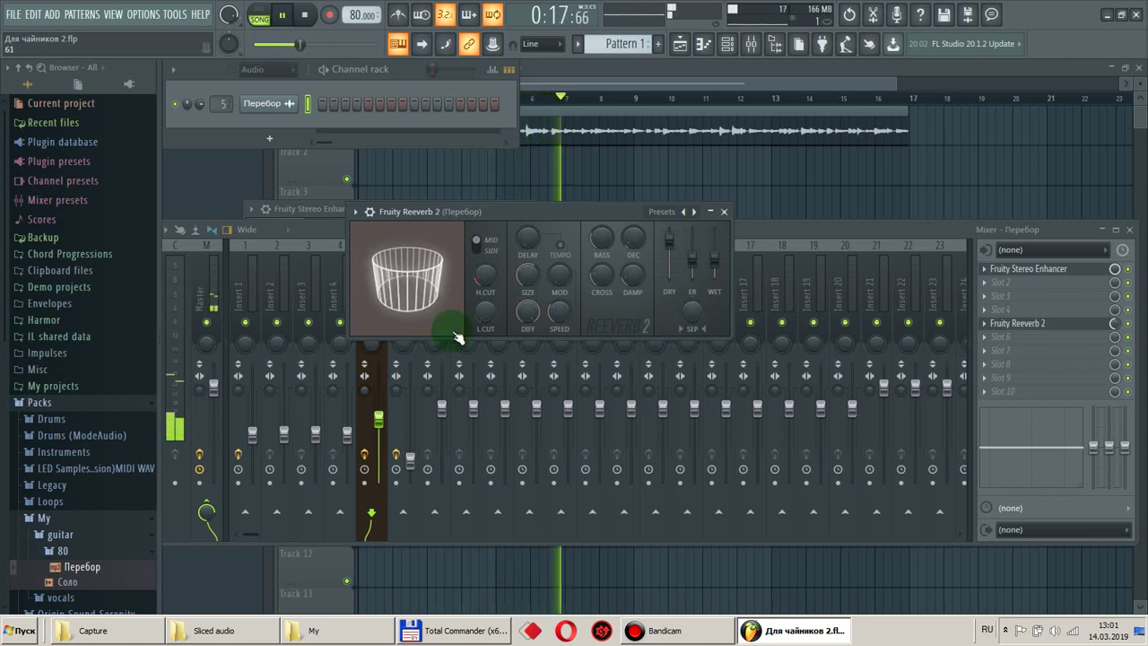
Adjust the diffusion of Fruity Reeverb 2 and turn on its tempo-based delay.
{"action": "left_click_drag", "start_coordinate": [529, 314], "coordinate": [526, 269]}
{"action": "left_click_drag", "start_coordinate": [529, 313], "coordinate": [530, 289]}
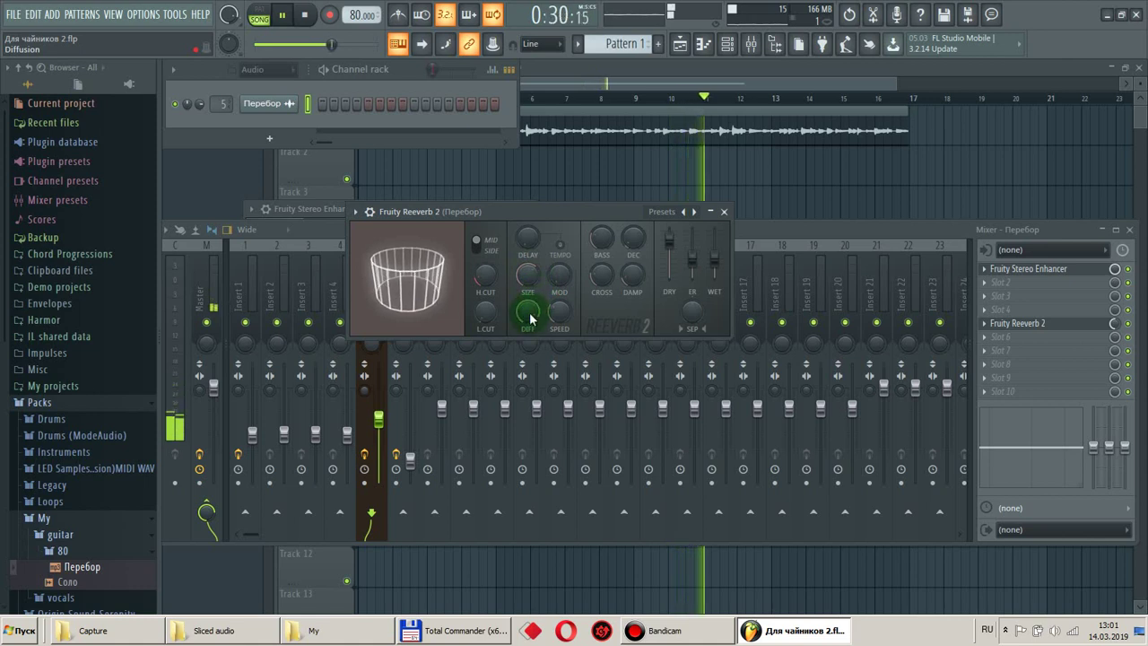
{"action": "left_click", "coordinate": [558, 248]}
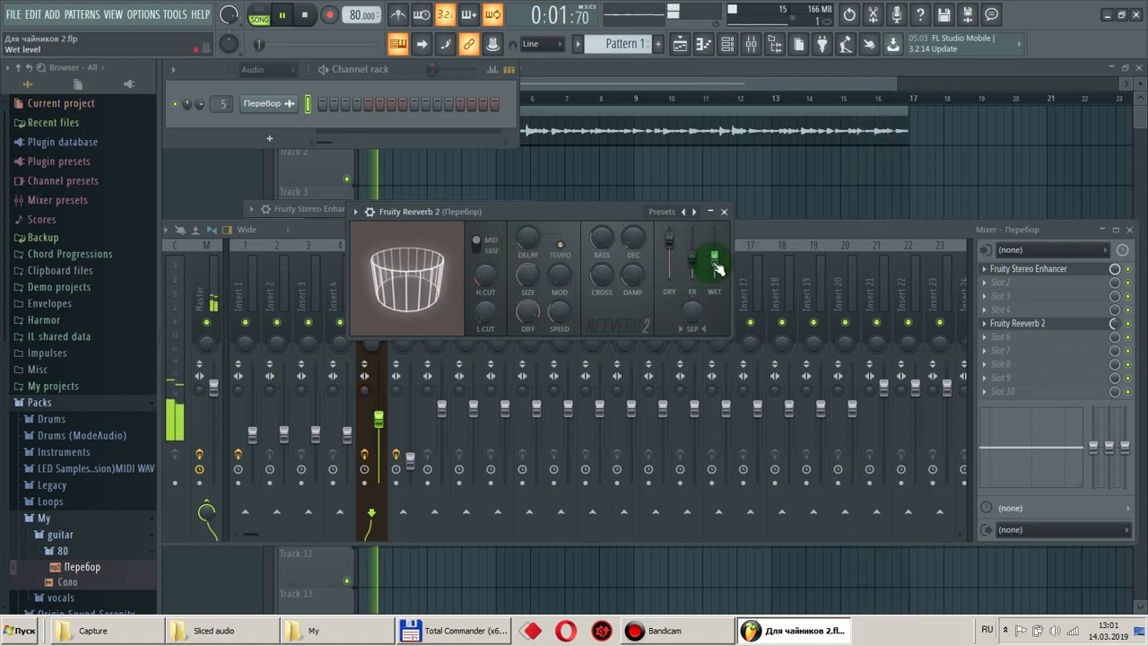
Try Fruity Reeverb 2's wet level at 80%, 125% and 52% during playback, and settle it at 40%.
{"action": "left_click_drag", "start_coordinate": [715, 258], "coordinate": [715, 257]}
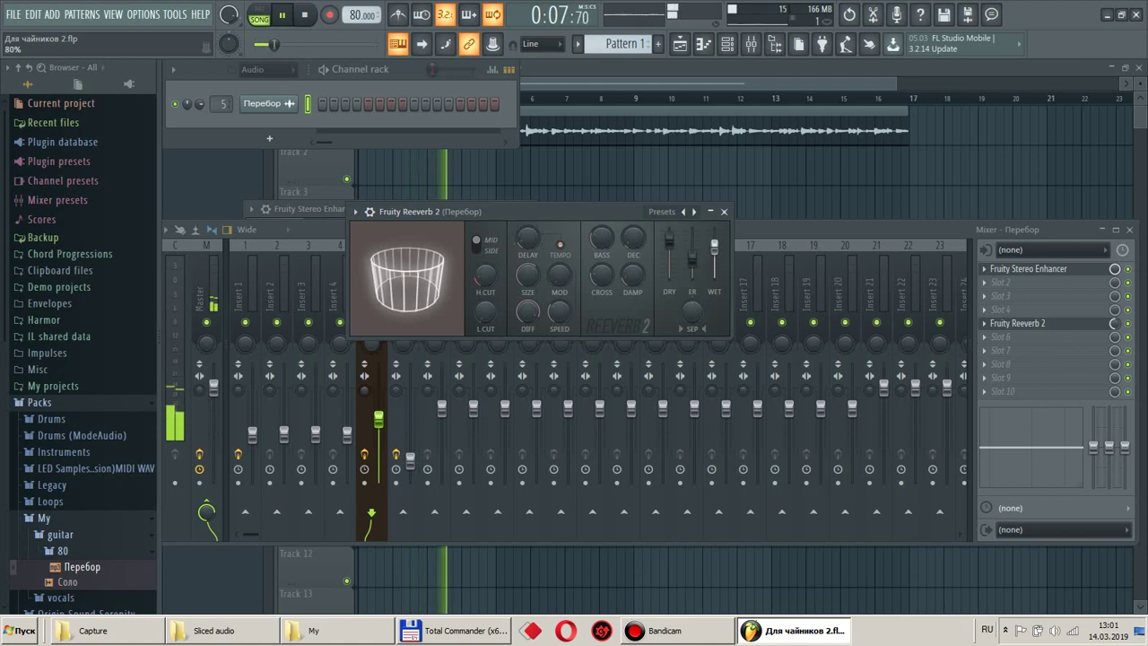
{"action": "left_click_drag", "start_coordinate": [715, 242], "coordinate": [718, 237]}
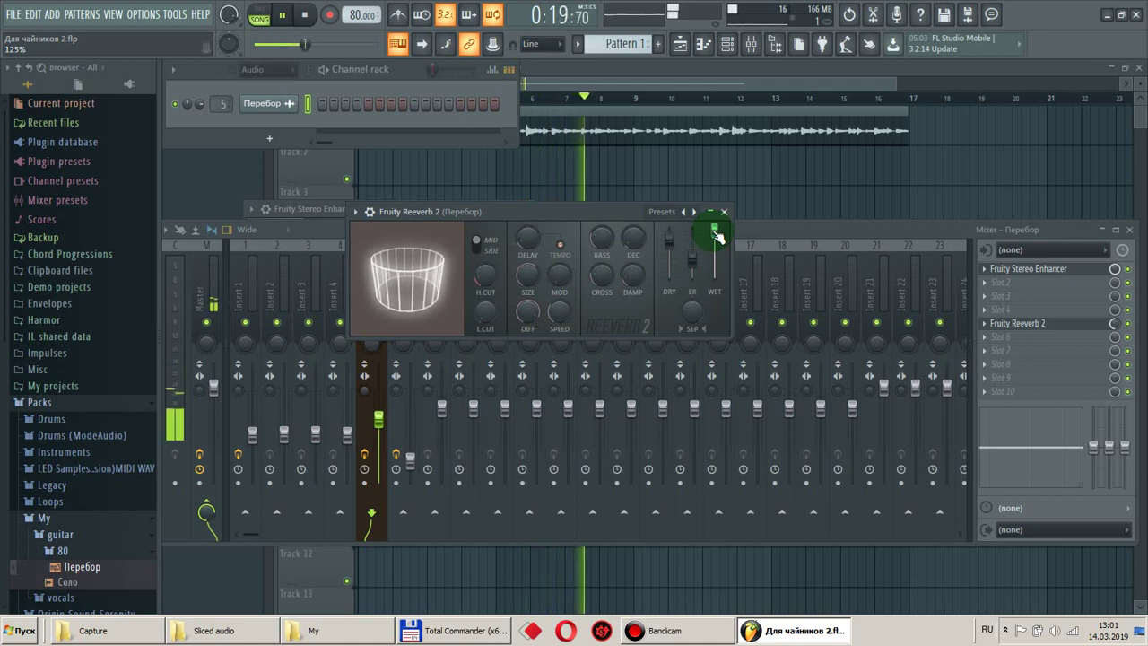
{"action": "left_click_drag", "start_coordinate": [717, 236], "coordinate": [717, 248]}
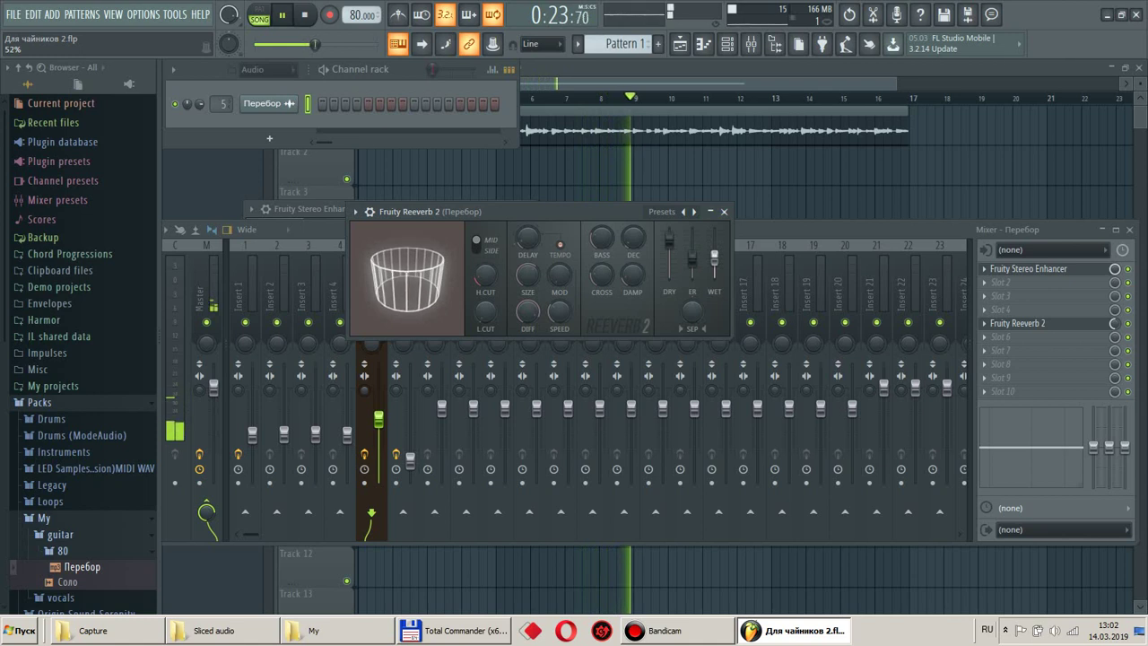
{"action": "mouse_move", "coordinate": [714, 259]}
{"action": "left_mouse_down"}
{"action": "mouse_move", "coordinate": [714, 235]}
{"action": "mouse_move", "coordinate": [714, 259]}
{"action": "left_mouse_up"}
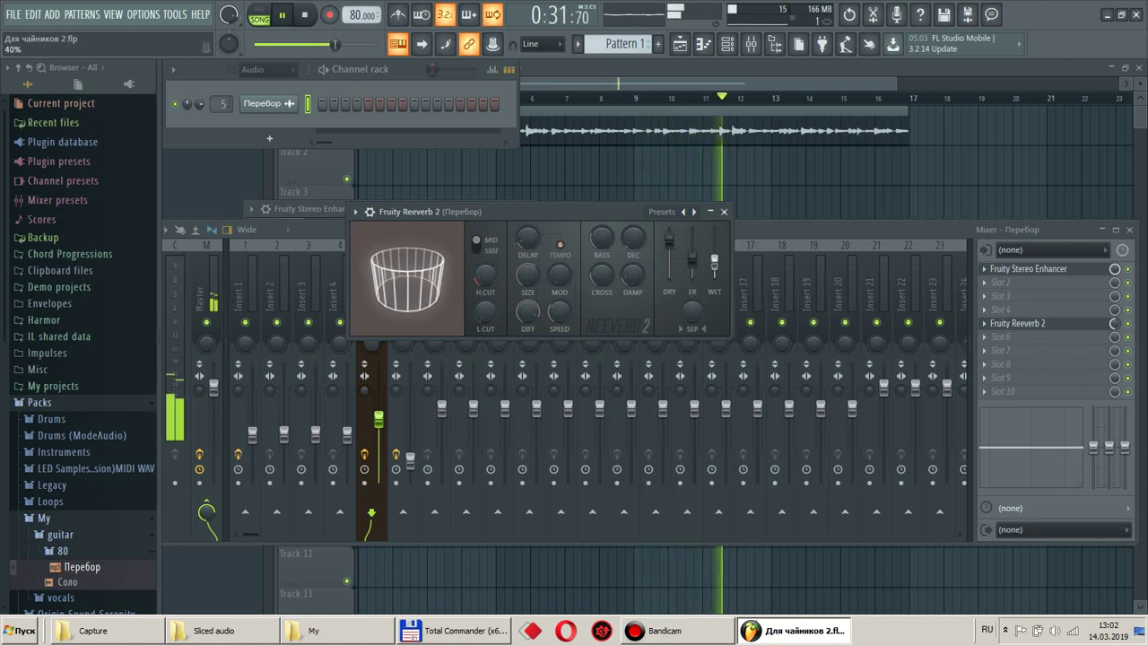
{"action": "left_click", "coordinate": [705, 264]}
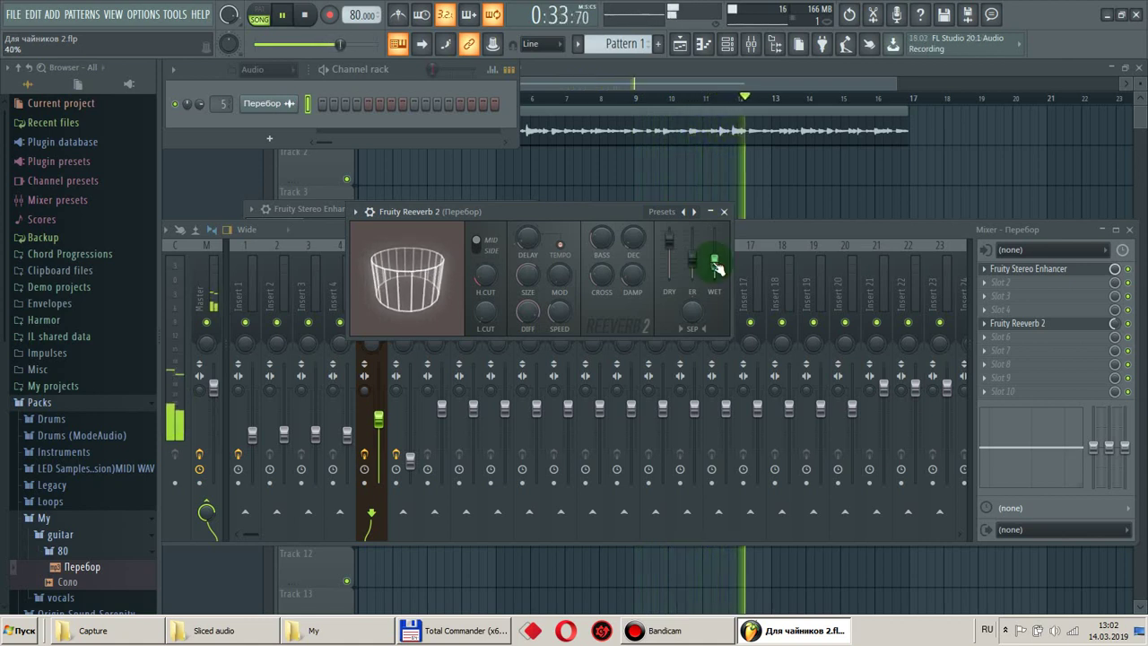
{"action": "left_click", "coordinate": [550, 287]}
{"action": "left_click", "coordinate": [592, 320]}
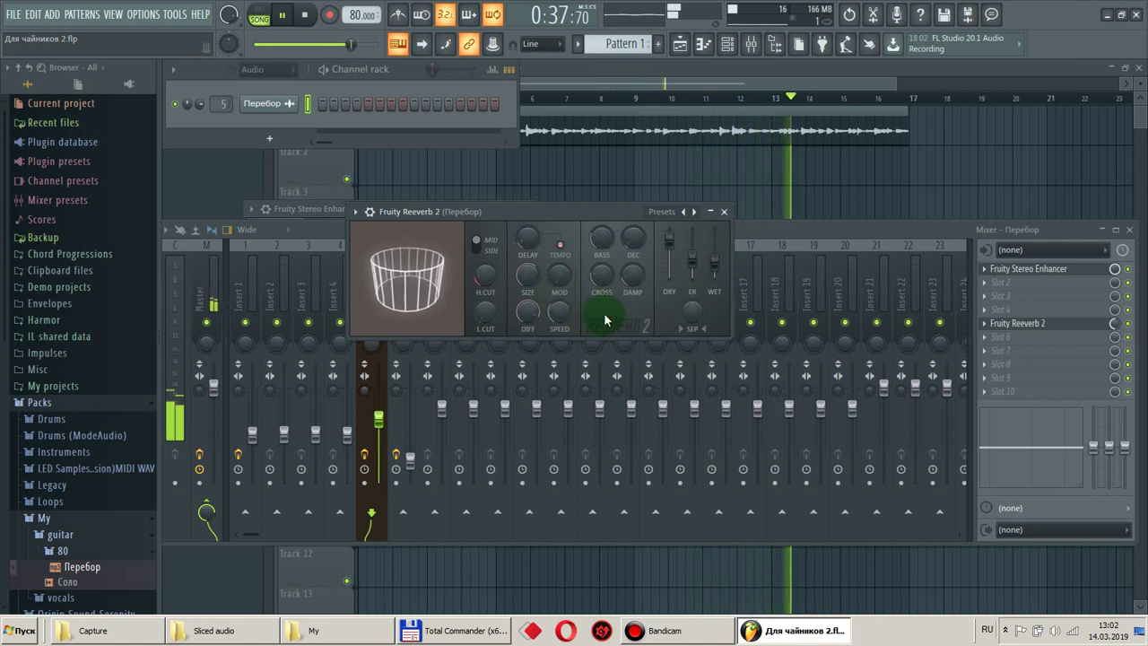
{"action": "left_click_drag", "start_coordinate": [604, 314], "coordinate": [718, 270]}
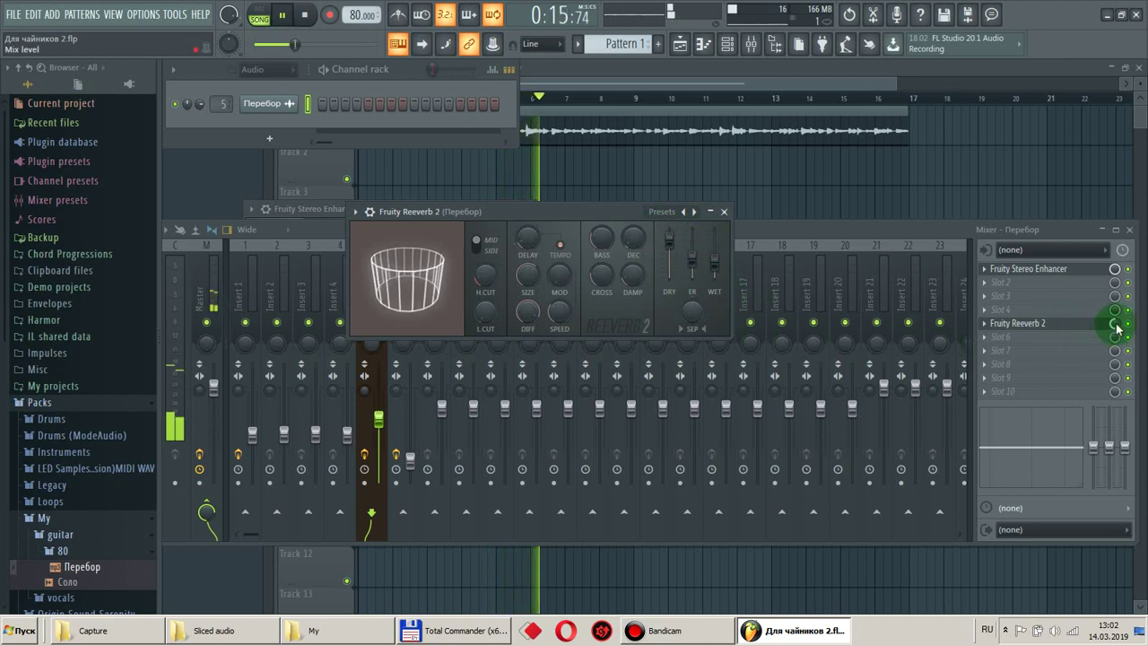
Adjust the mix level of Fruity Reeverb 2 in slot 5 during playback, trying values around 44% and 41%.
{"action": "mouse_move", "coordinate": [1116, 325]}
{"action": "left_mouse_down"}
{"action": "mouse_move", "coordinate": [999, 320]}
{"action": "mouse_move", "coordinate": [1119, 324]}
{"action": "left_mouse_up"}
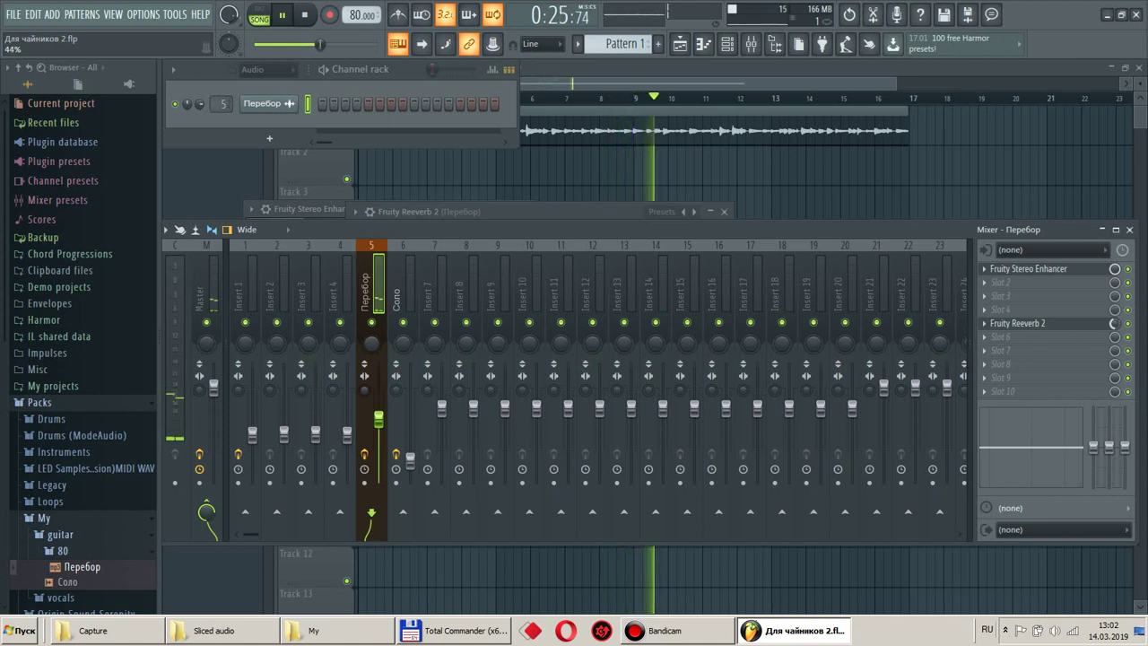
{"action": "left_click", "coordinate": [1116, 323]}
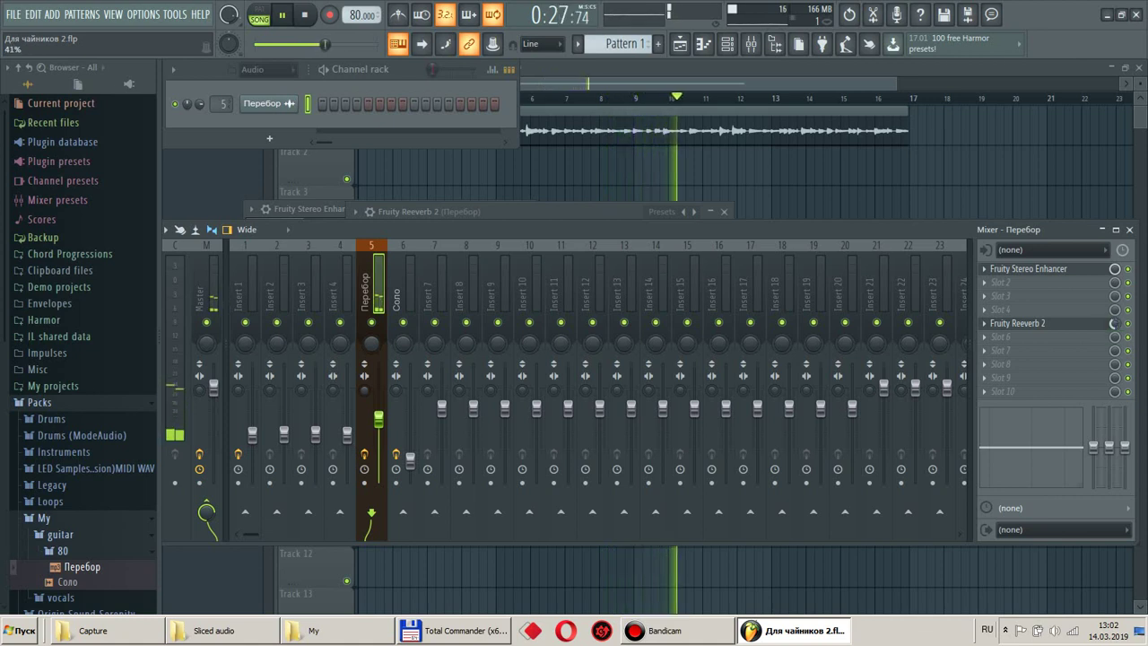
{"action": "left_click_drag", "start_coordinate": [1116, 323], "coordinate": [1117, 329]}
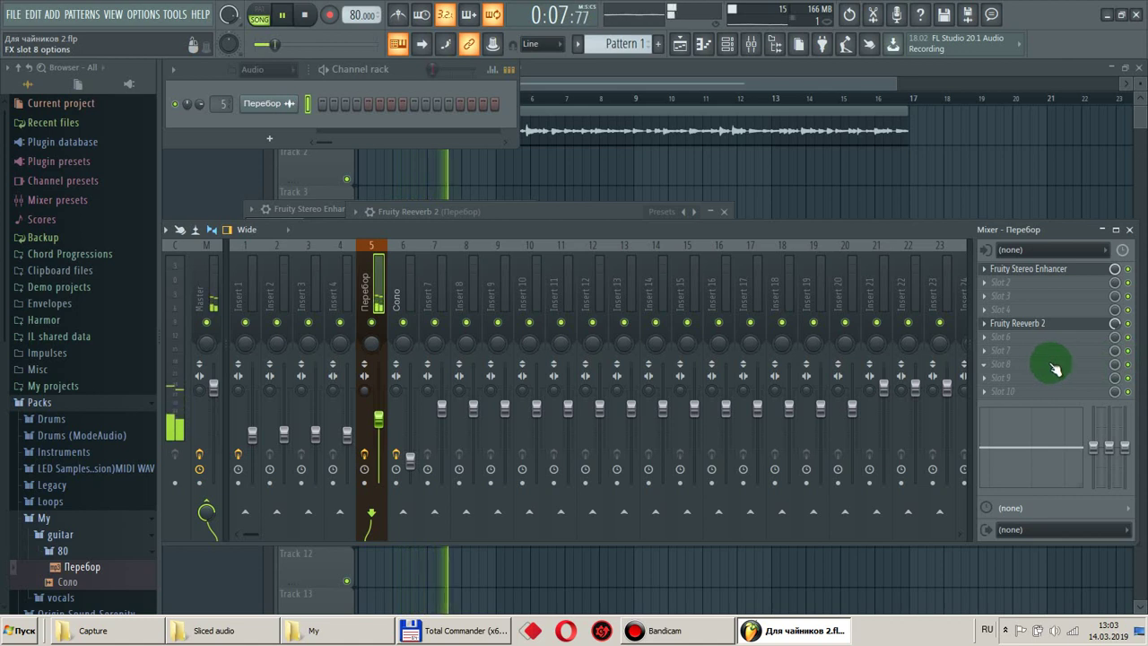
Load the filter effect Fruity Parametric EQ 2 into slot 9 of the Перебор mixer track.
{"action": "left_click", "coordinate": [987, 381]}
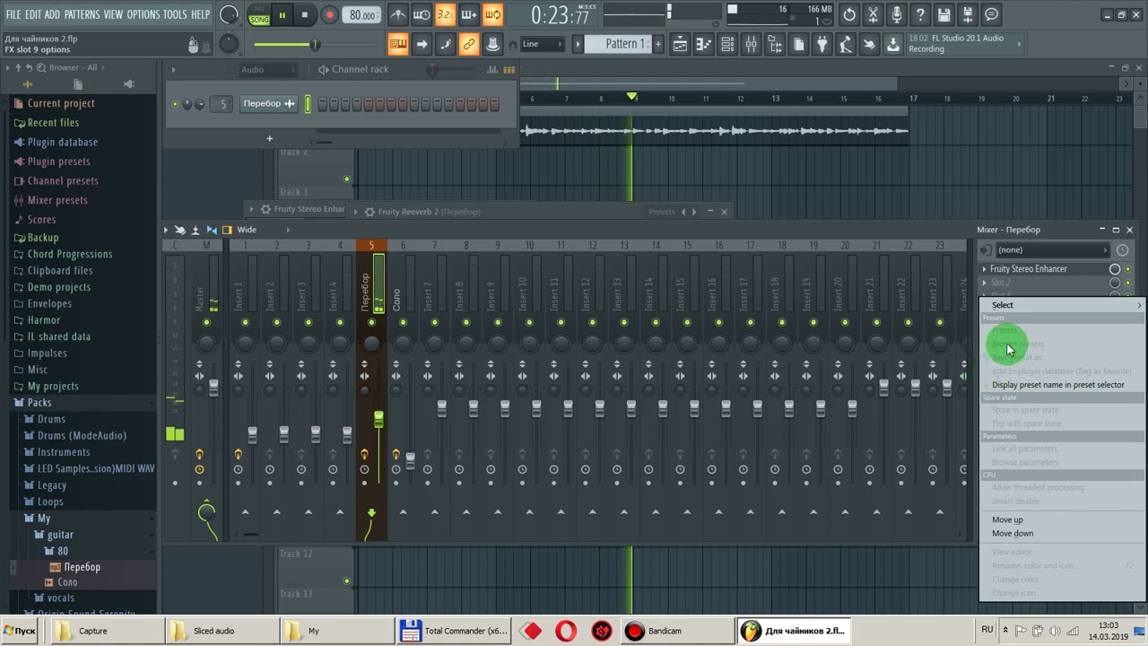
{"action": "mouse_move", "coordinate": [1000, 307]}
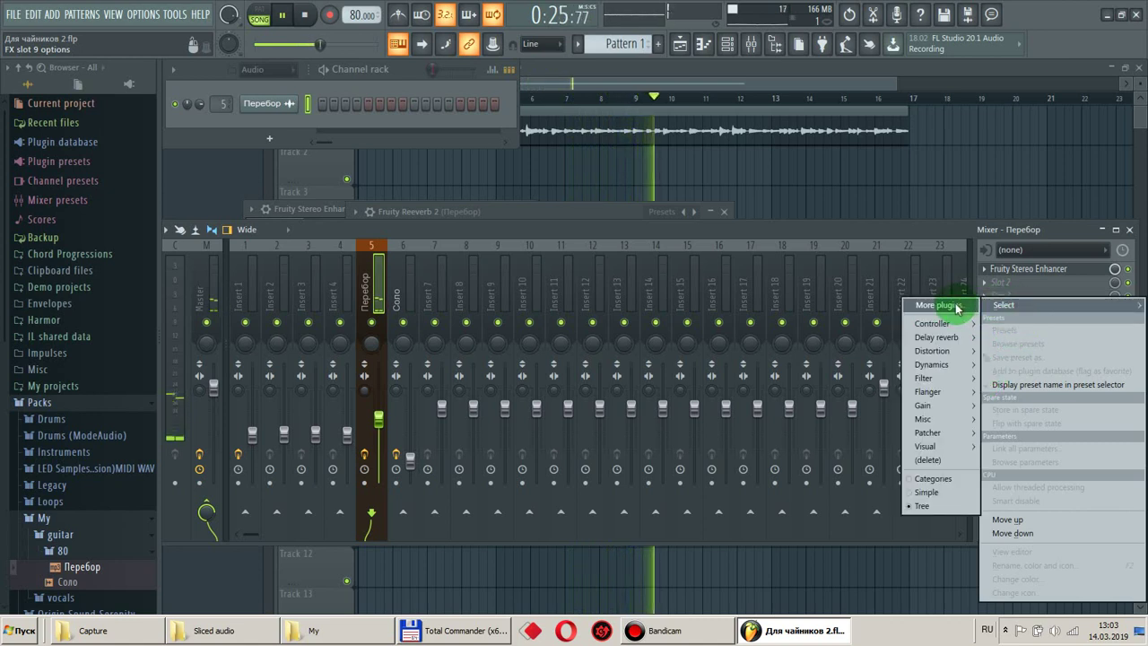
{"action": "mouse_move", "coordinate": [941, 384]}
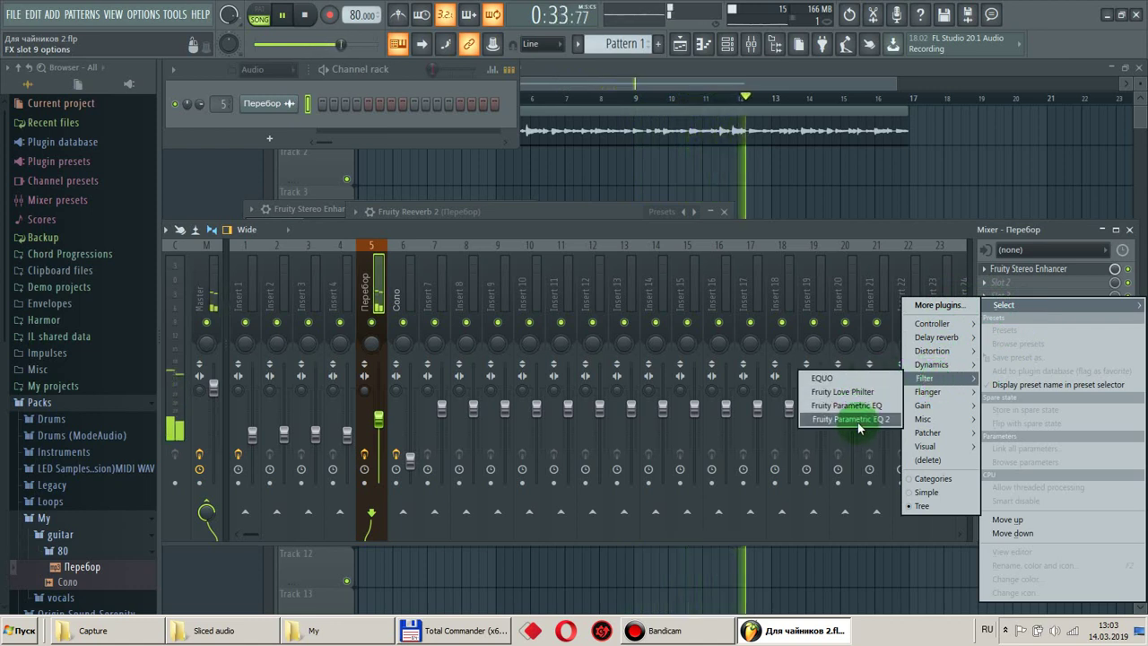
{"action": "left_click", "coordinate": [857, 423]}
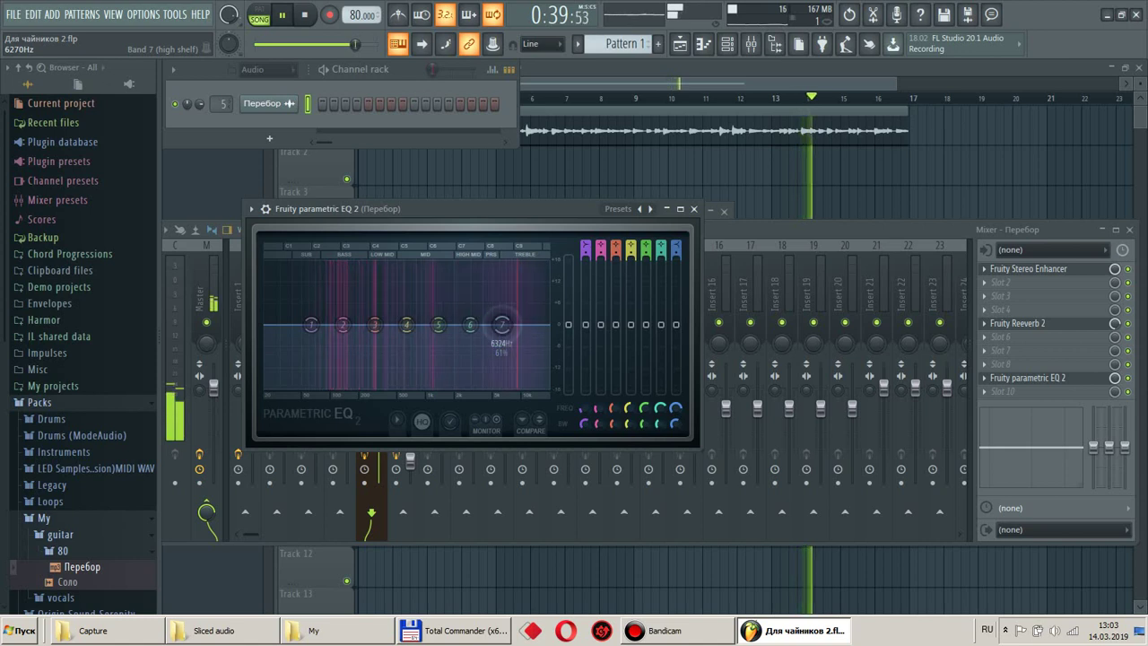
Boost the high-shelf band 7 and the peaking band 6 of the Перебор equalizer during playback.
{"action": "left_click_drag", "start_coordinate": [503, 325], "coordinate": [508, 330]}
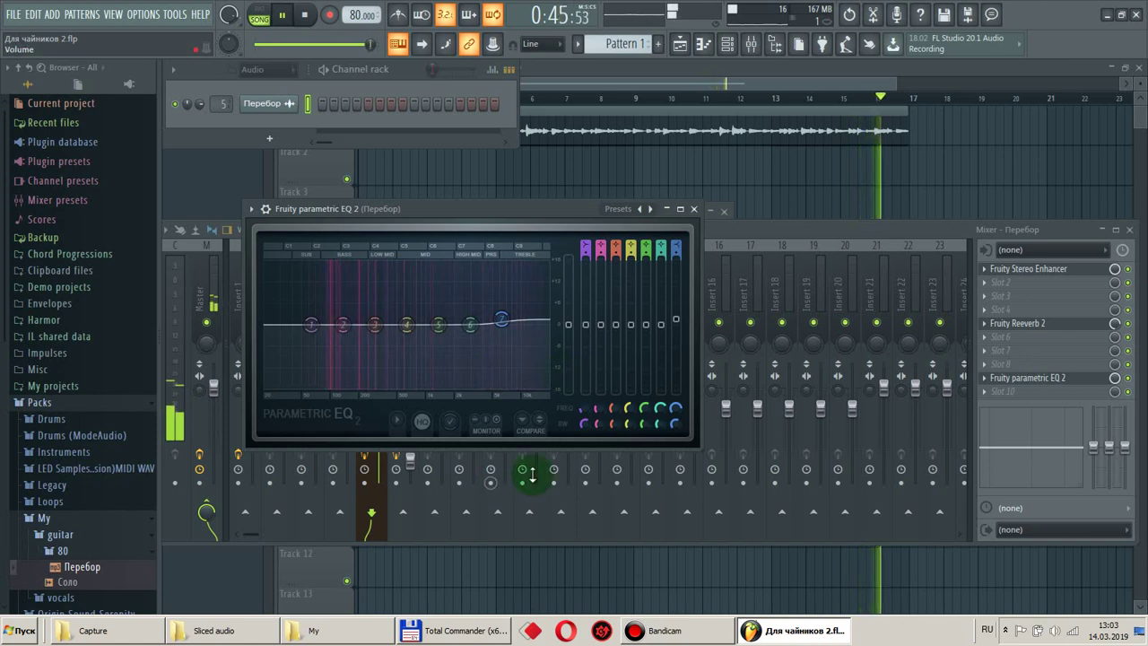
{"action": "left_click_drag", "start_coordinate": [501, 320], "coordinate": [336, 294]}
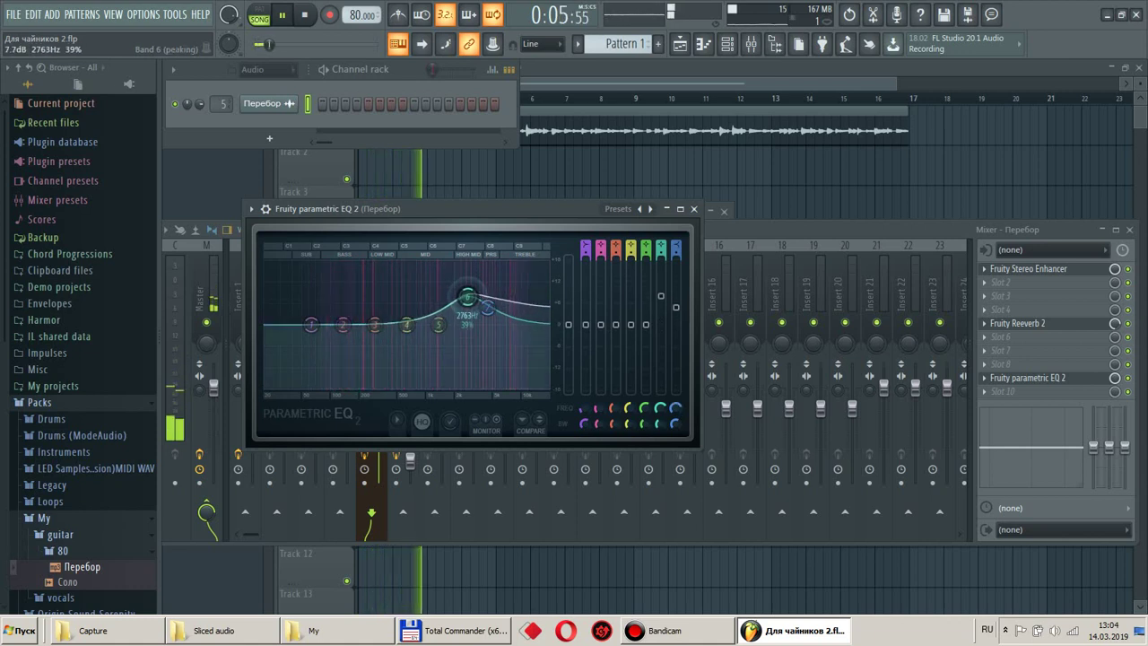
{"action": "left_click_drag", "start_coordinate": [471, 323], "coordinate": [446, 295]}
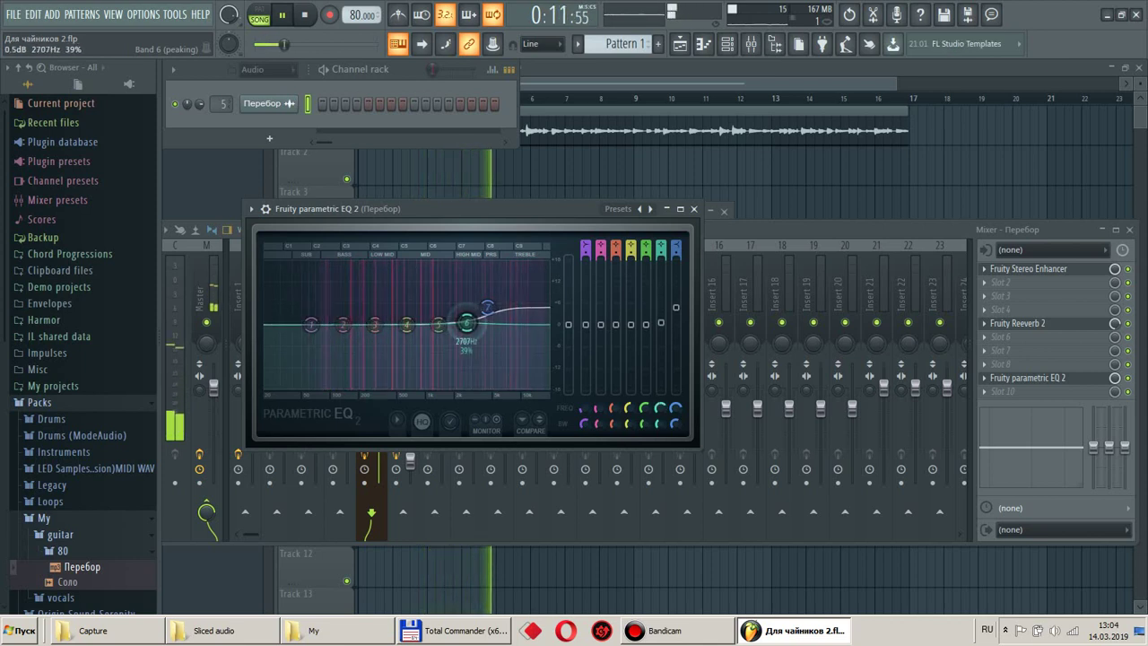
{"action": "left_click_drag", "start_coordinate": [471, 329], "coordinate": [467, 318]}
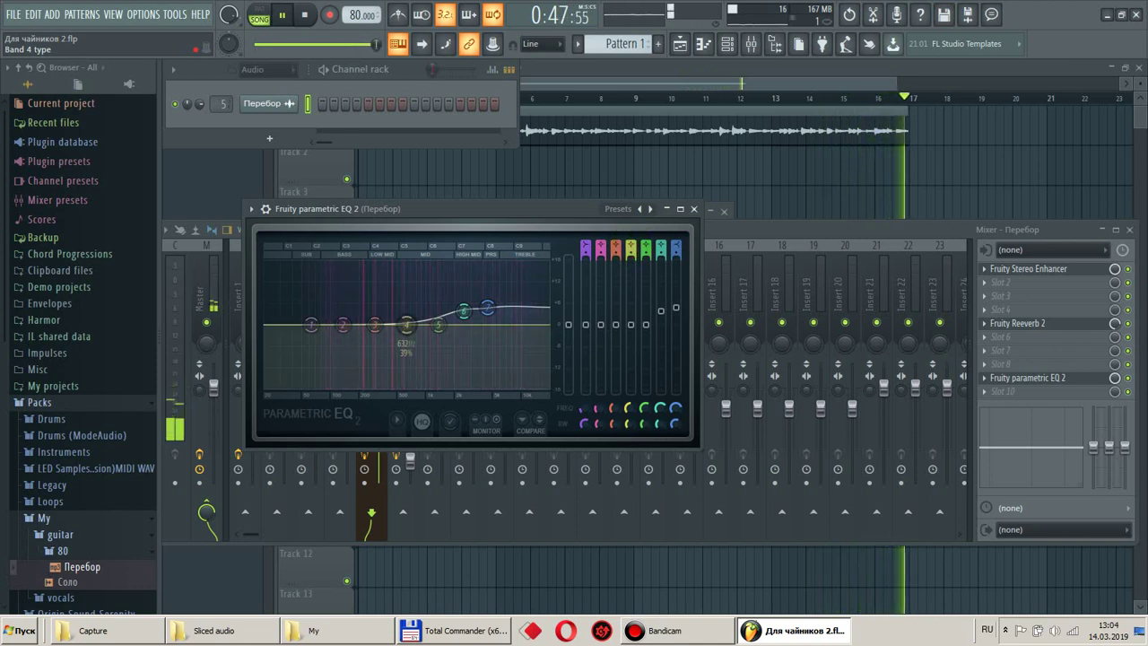
Change equalizer band 4 to a notch filter and try its Gentle 4 and Gentle 6 orders.
{"action": "mouse_move", "coordinate": [631, 248]}
{"action": "left_mouse_down"}
{"action": "mouse_move", "coordinate": [631, 279]}
{"action": "mouse_move", "coordinate": [630, 258]}
{"action": "left_mouse_up"}
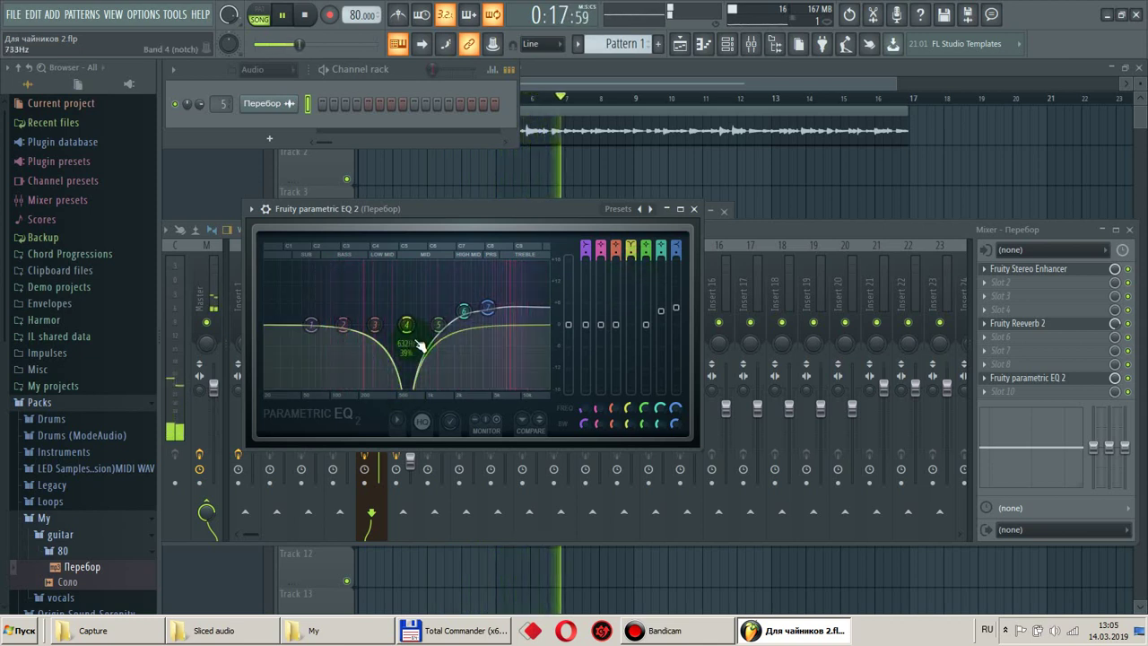
{"action": "left_click", "coordinate": [629, 252]}
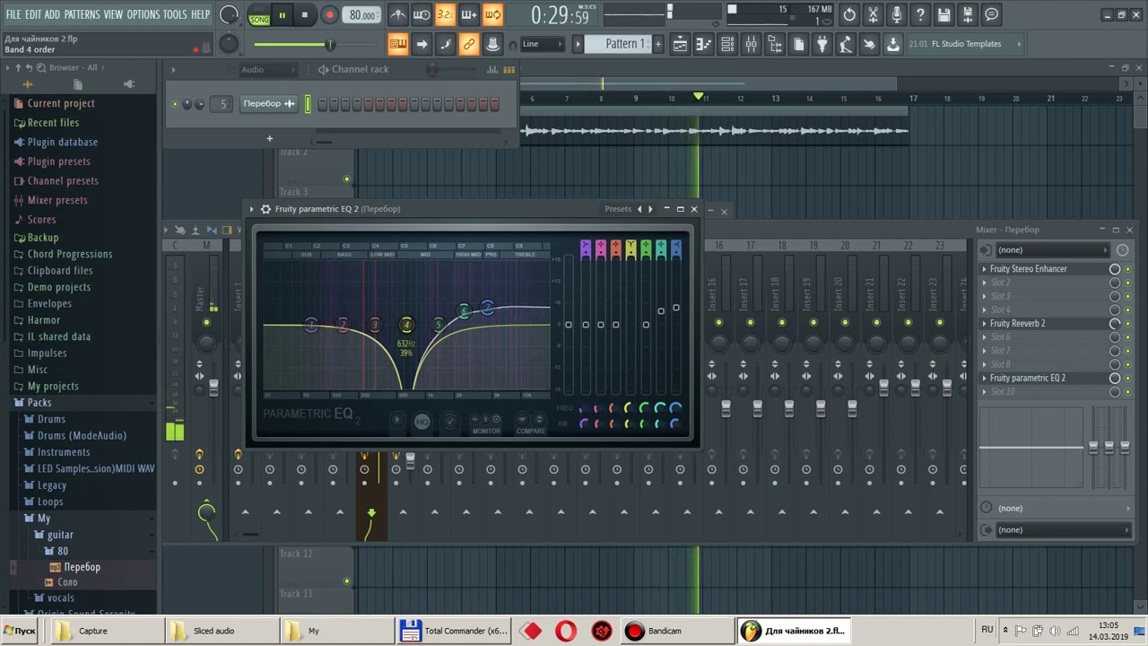
{"action": "left_click_drag", "start_coordinate": [630, 253], "coordinate": [630, 245]}
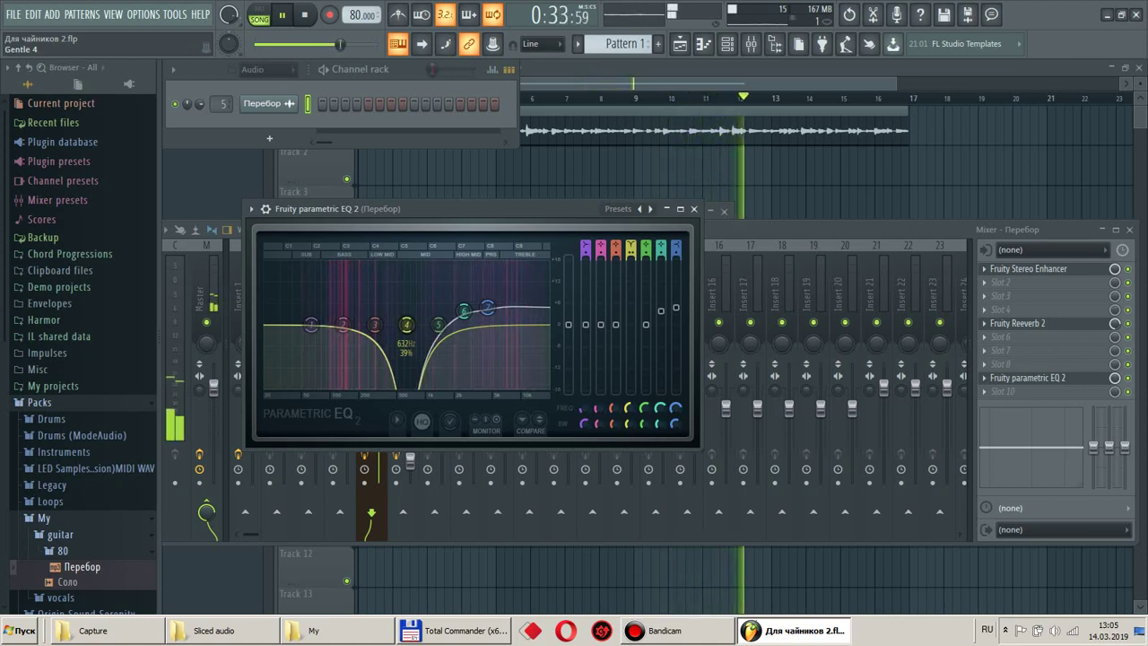
{"action": "left_click_drag", "start_coordinate": [629, 245], "coordinate": [630, 238]}
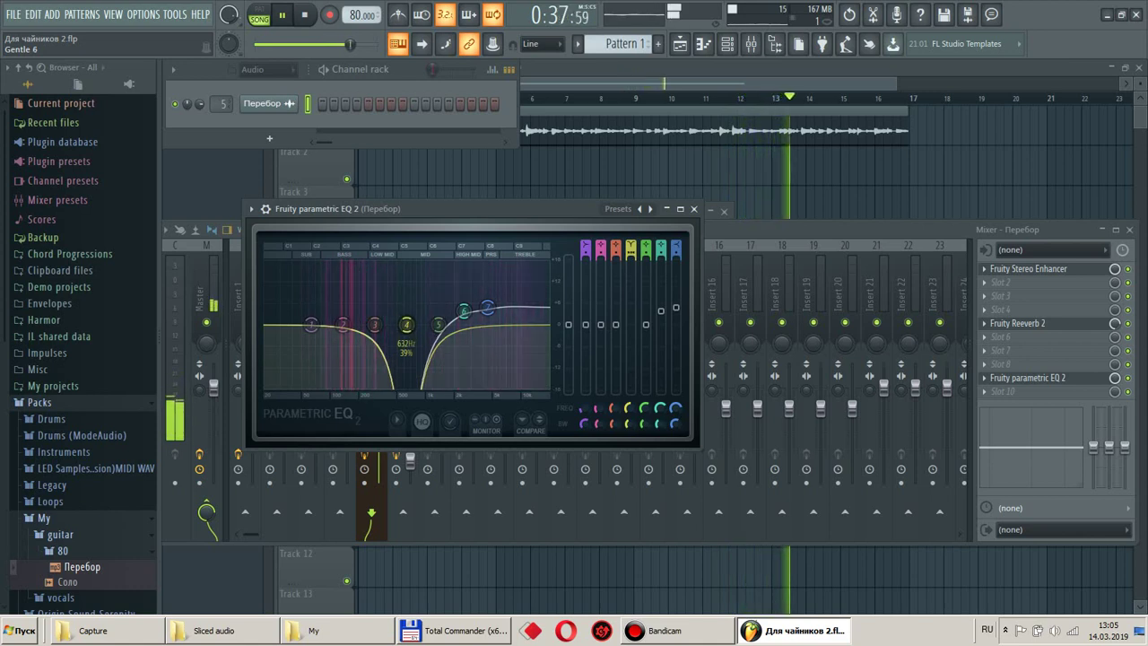
{"action": "left_click_drag", "start_coordinate": [629, 239], "coordinate": [630, 246]}
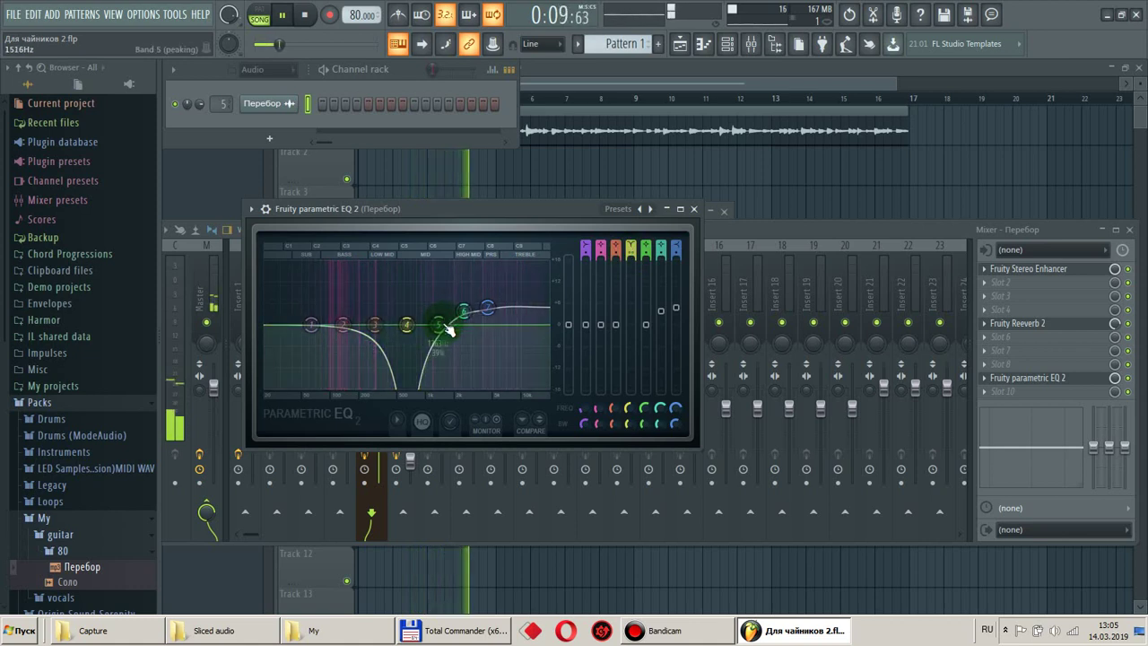
Raise equalizer bands 5, 6 and 7 and cut band 3 slightly at about 296 Hz.
{"action": "left_click_drag", "start_coordinate": [446, 328], "coordinate": [466, 305]}
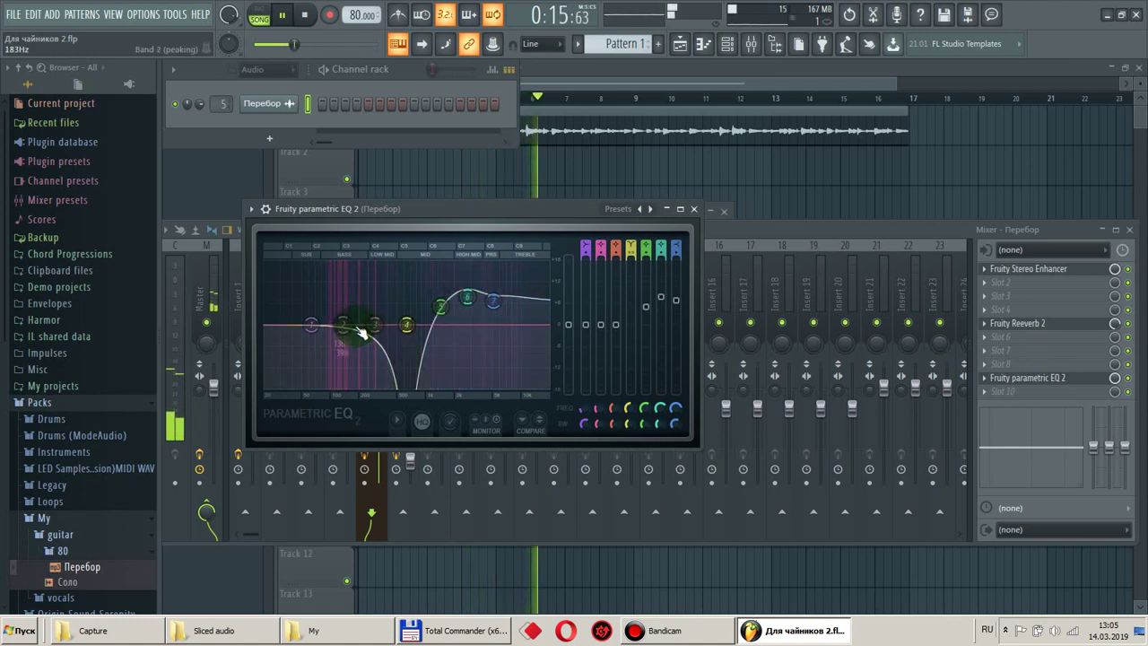
{"action": "left_click_drag", "start_coordinate": [381, 329], "coordinate": [377, 332]}
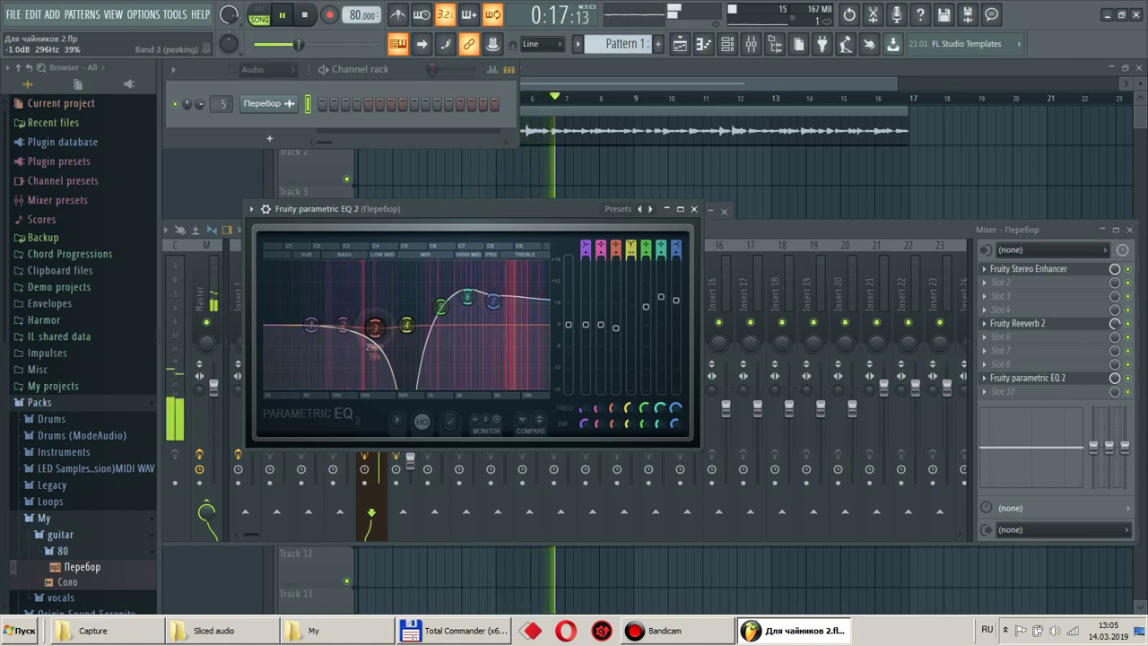
Sweep the band 4 notch through about 503, 690 and 868 Hz during playback and bring it back lower.
{"action": "left_click", "coordinate": [406, 324]}
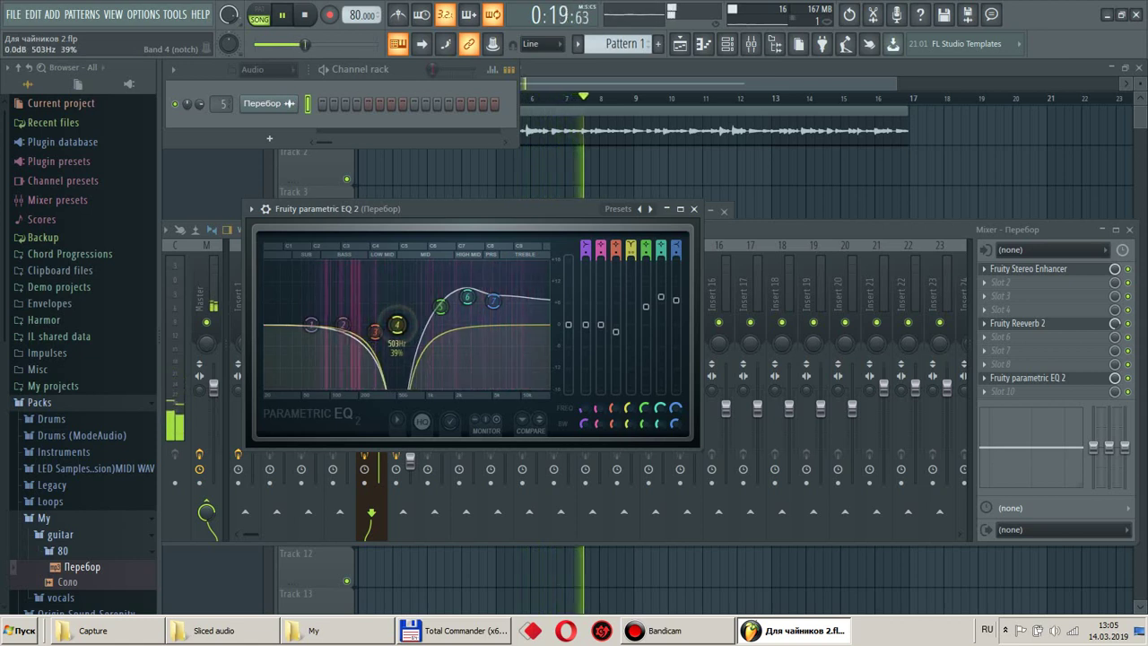
{"action": "left_click_drag", "start_coordinate": [395, 324], "coordinate": [389, 325]}
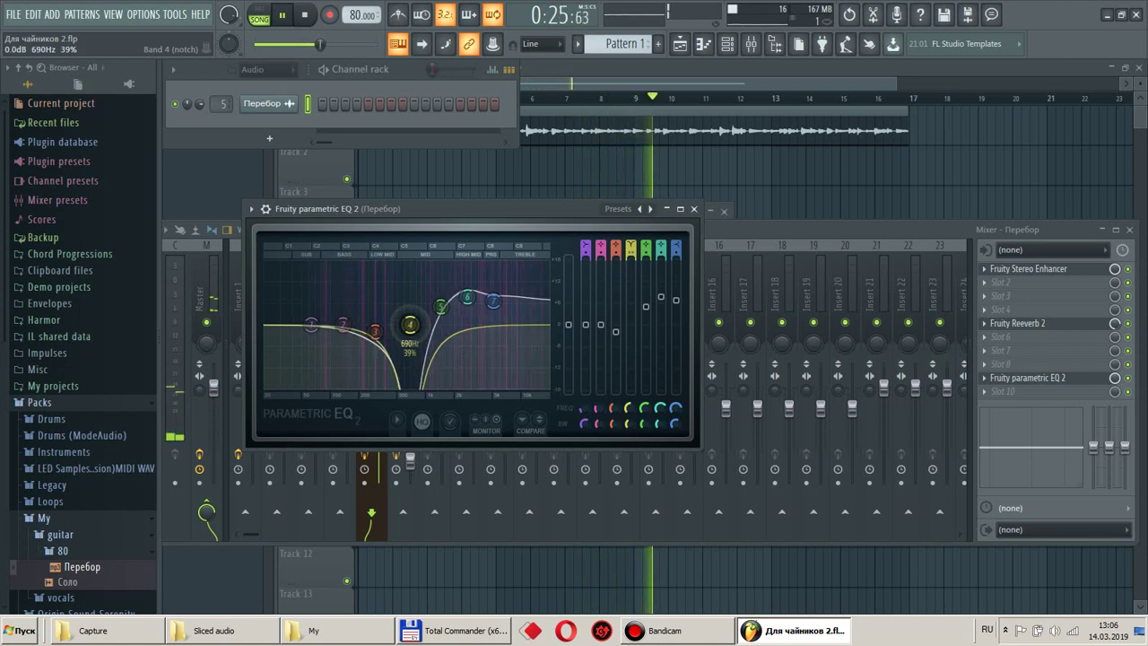
{"action": "left_click_drag", "start_coordinate": [409, 324], "coordinate": [411, 323]}
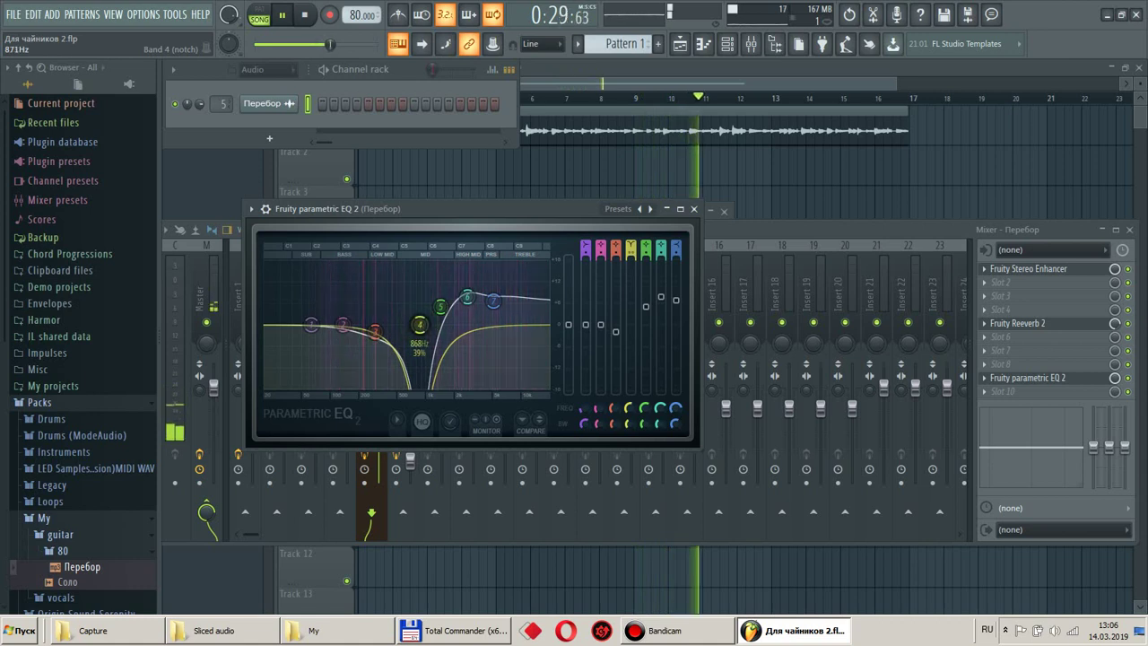
{"action": "mouse_move", "coordinate": [419, 324]}
{"action": "left_mouse_down"}
{"action": "mouse_move", "coordinate": [384, 326]}
{"action": "mouse_move", "coordinate": [421, 325]}
{"action": "mouse_move", "coordinate": [406, 324]}
{"action": "left_mouse_up"}
Reshape the equalizer curve by cutting low-shelf band 1, lowering band 5, and readjusting bands 6 and 7 in the highs.
{"action": "left_click_drag", "start_coordinate": [493, 299], "coordinate": [496, 288]}
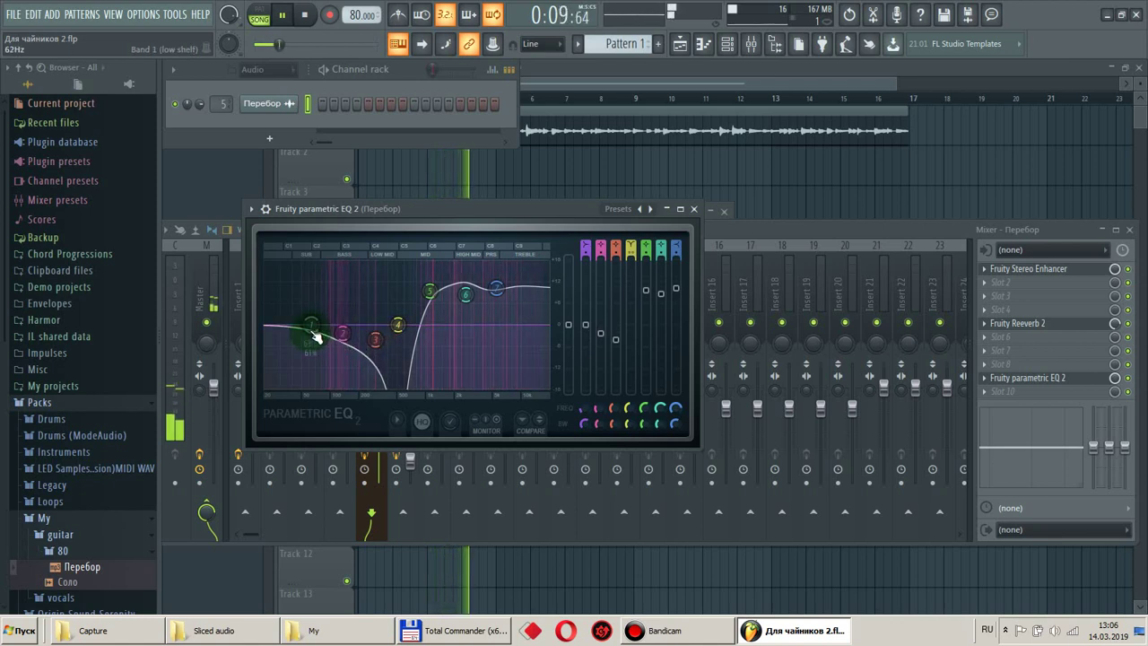
{"action": "left_click_drag", "start_coordinate": [314, 332], "coordinate": [312, 333]}
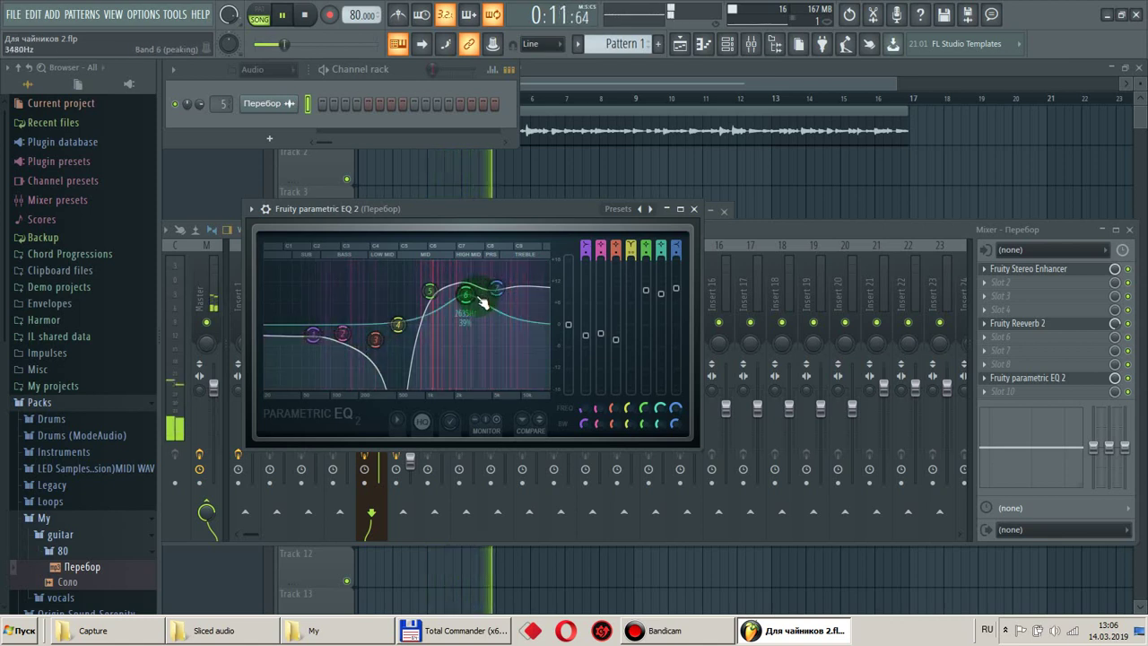
{"action": "left_click_drag", "start_coordinate": [430, 292], "coordinate": [431, 298]}
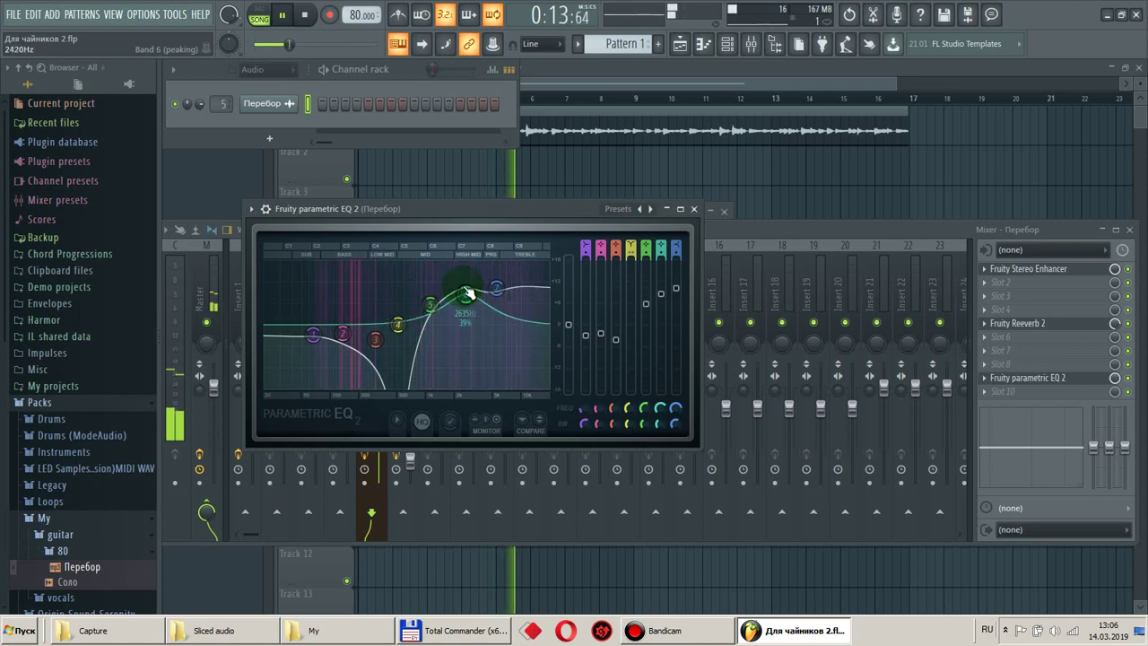
{"action": "scroll", "coordinate": [498, 288], "scroll_direction": "up", "scroll_amount": 3}
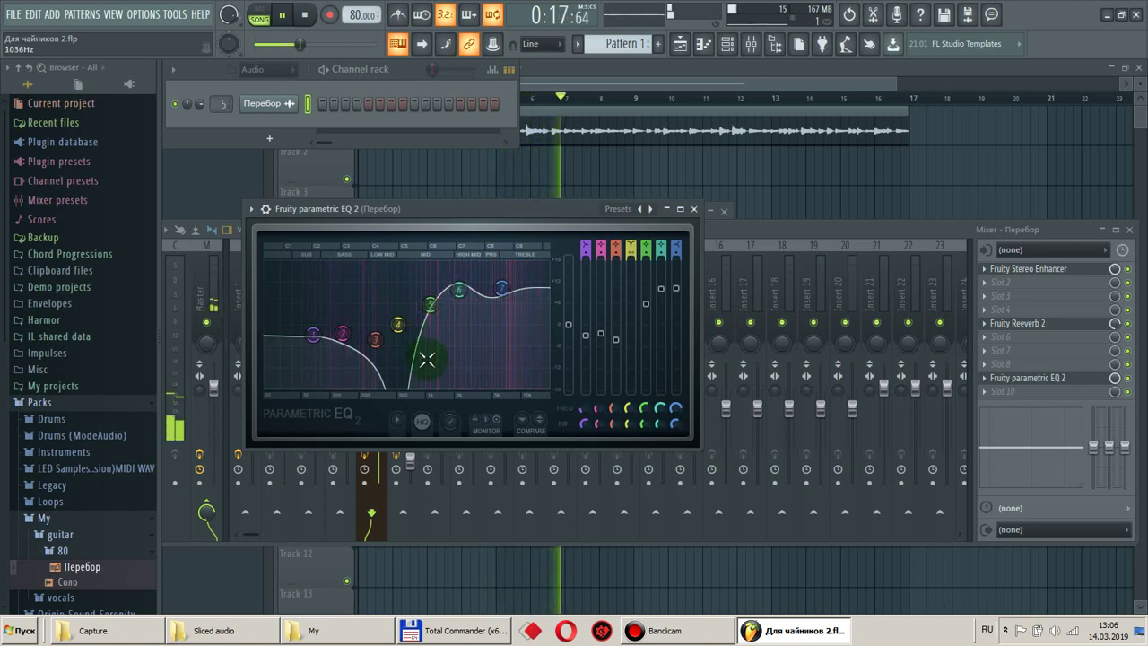
{"action": "left_click_drag", "start_coordinate": [502, 287], "coordinate": [509, 296]}
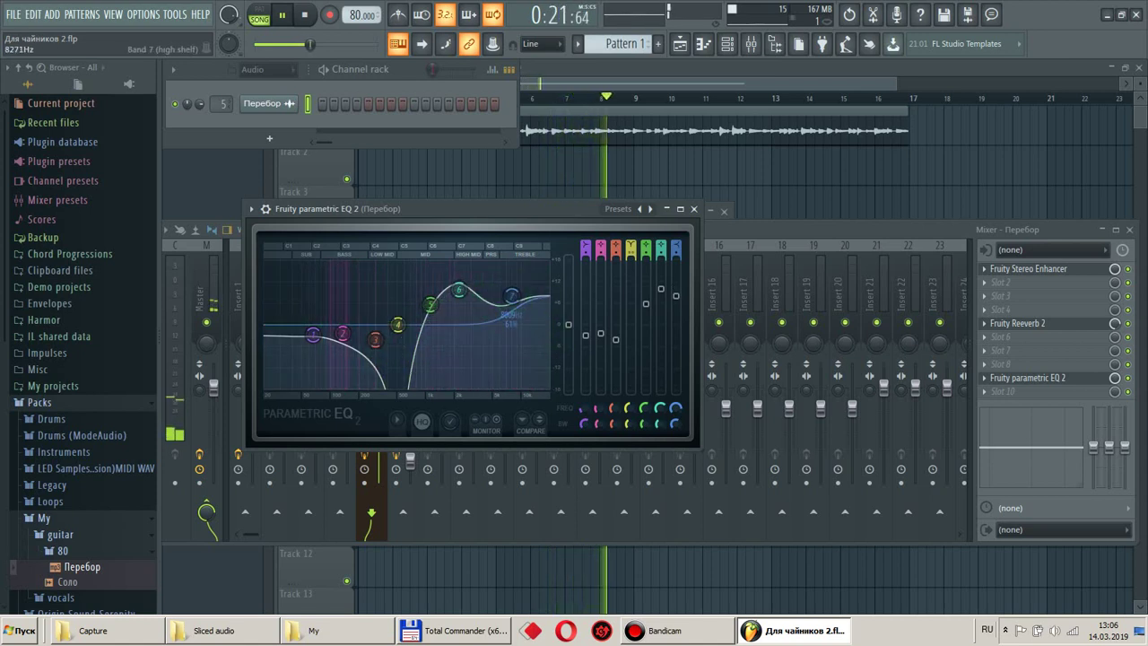
{"action": "left_click_drag", "start_coordinate": [511, 296], "coordinate": [483, 294]}
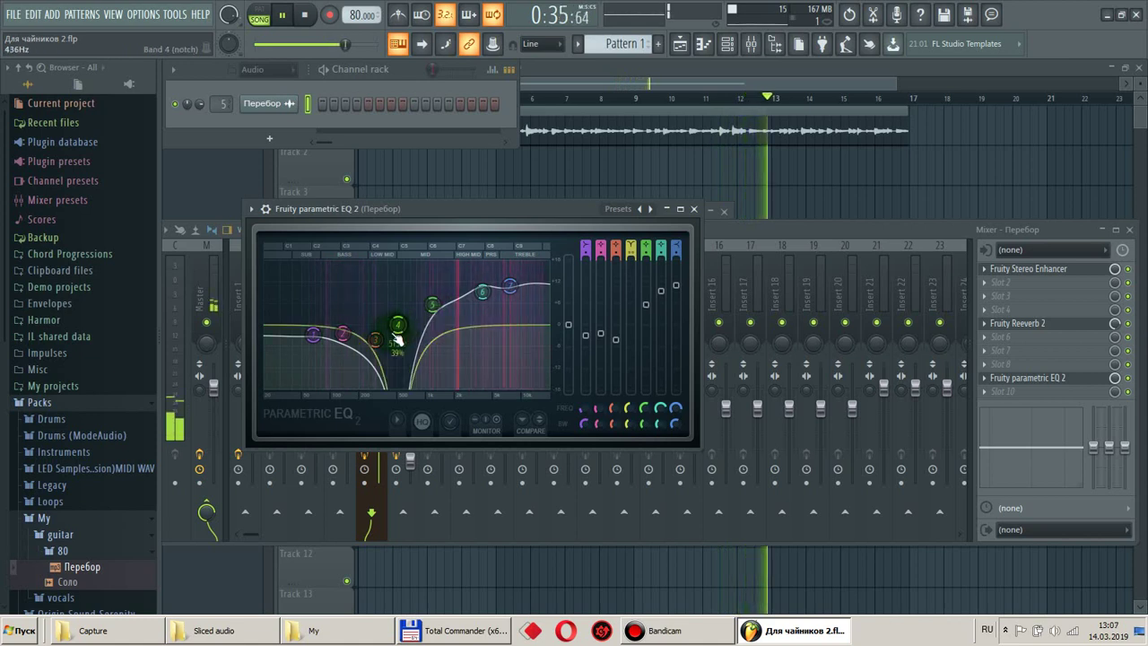
Soften the band 3 cut, try the band 4 notch around 611 and 806 Hz, and lower band 7 slightly.
{"action": "left_click_drag", "start_coordinate": [376, 339], "coordinate": [407, 326]}
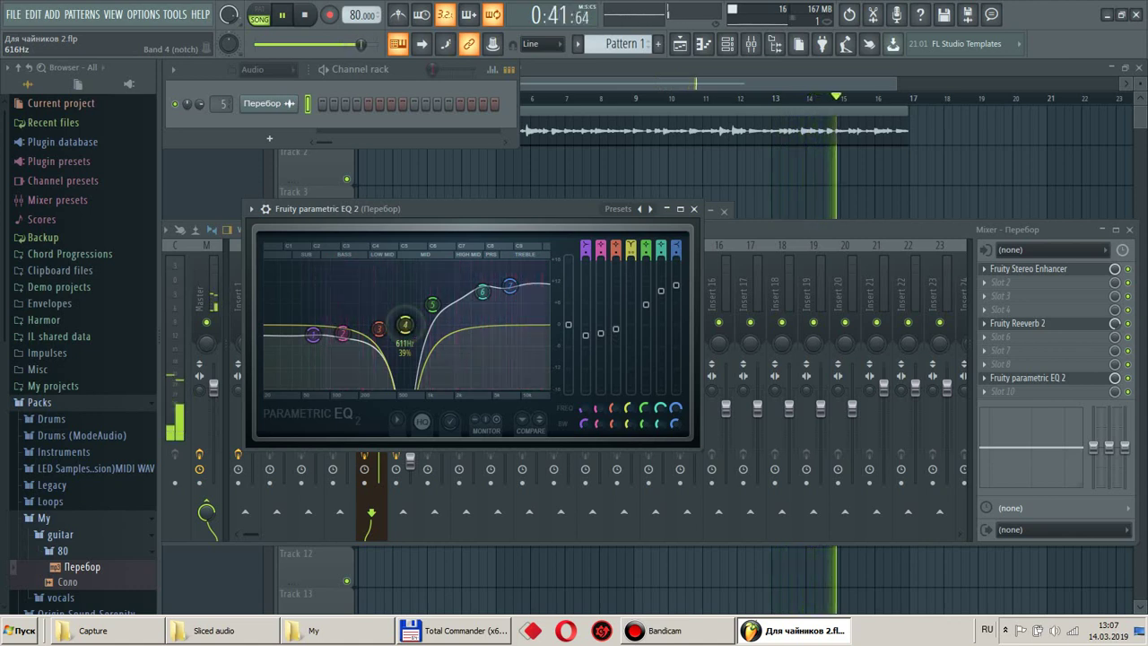
{"action": "left_click_drag", "start_coordinate": [405, 325], "coordinate": [419, 327]}
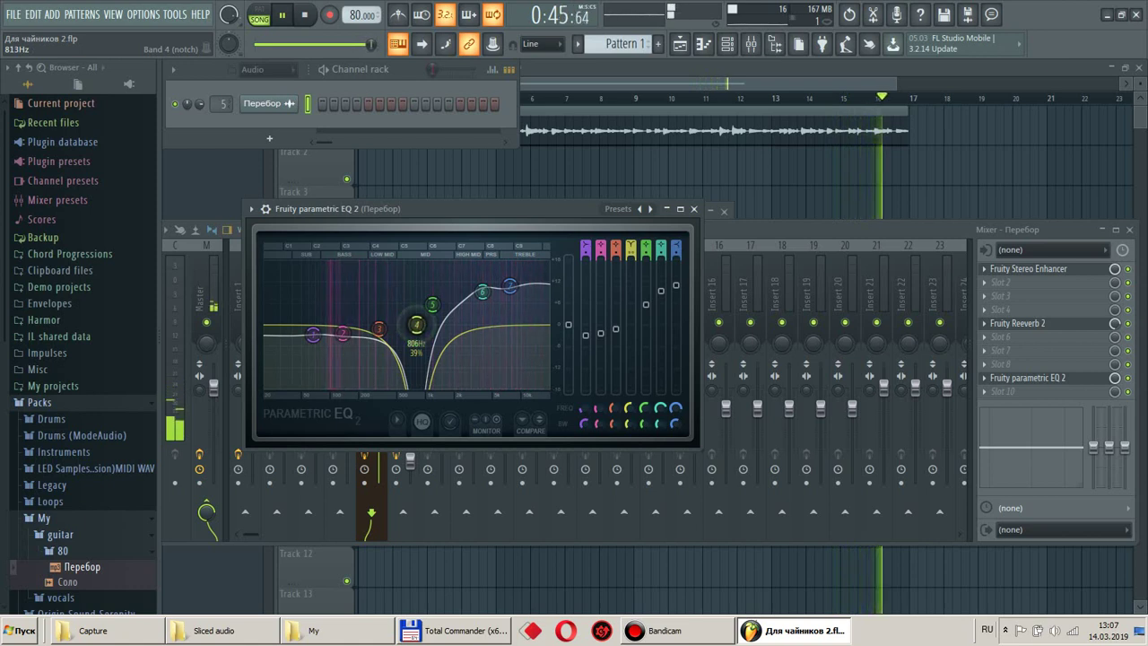
{"action": "left_click_drag", "start_coordinate": [417, 325], "coordinate": [411, 324]}
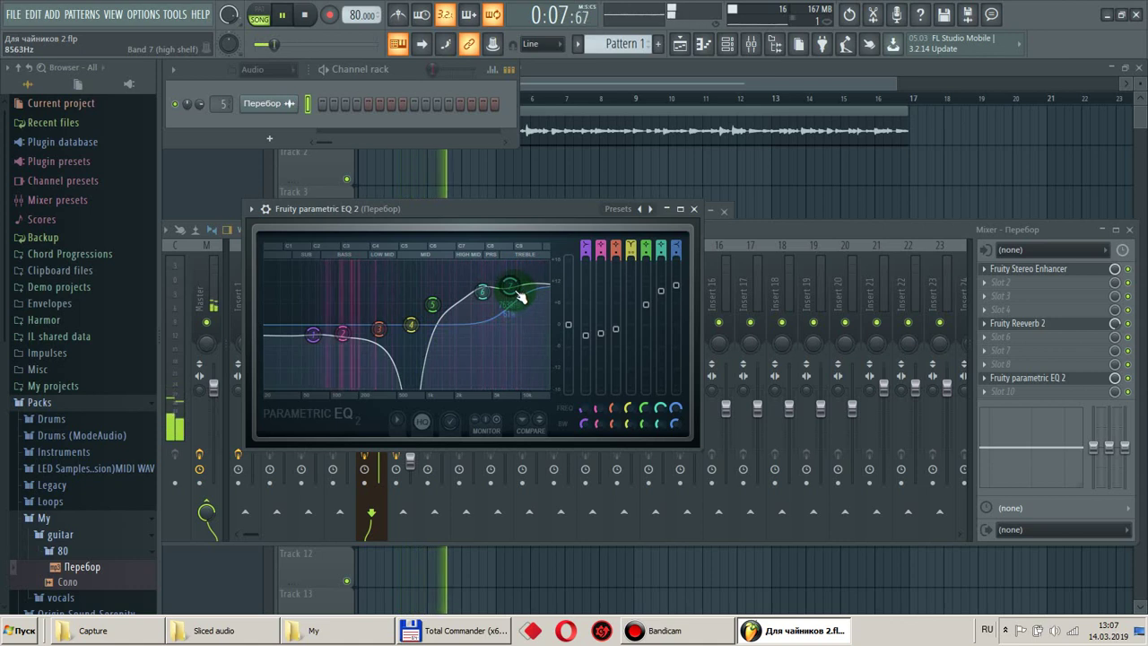
{"action": "left_click_drag", "start_coordinate": [511, 286], "coordinate": [512, 294]}
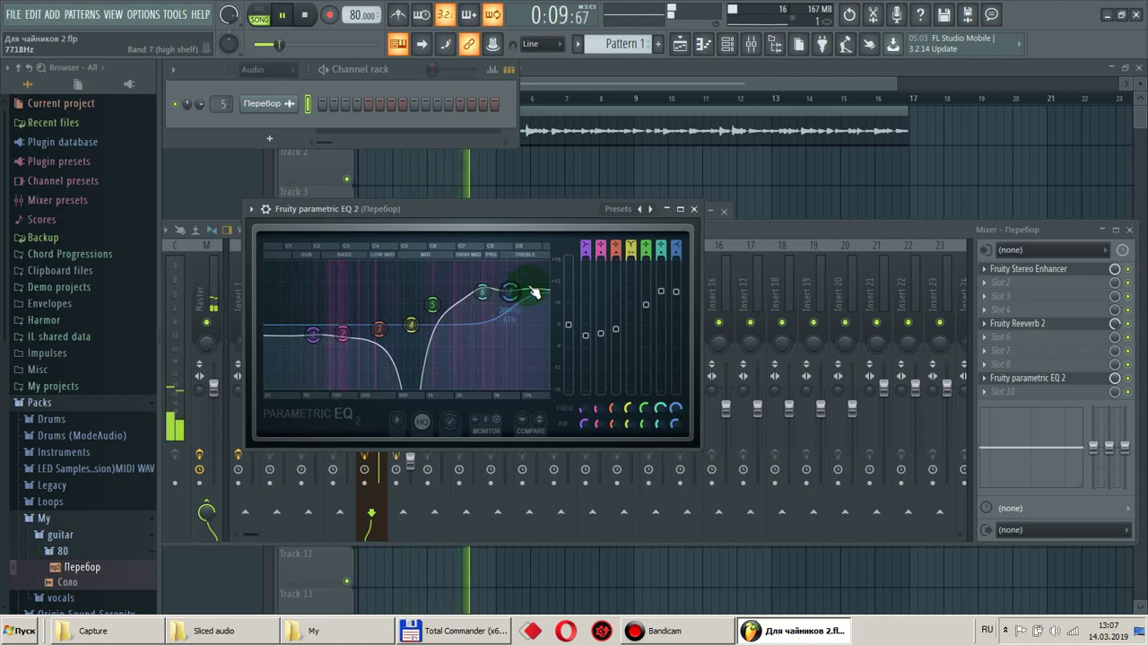
Bring the playlist to the front and place the Соло sample at the start of Track 2.
{"action": "left_click", "coordinate": [720, 69]}
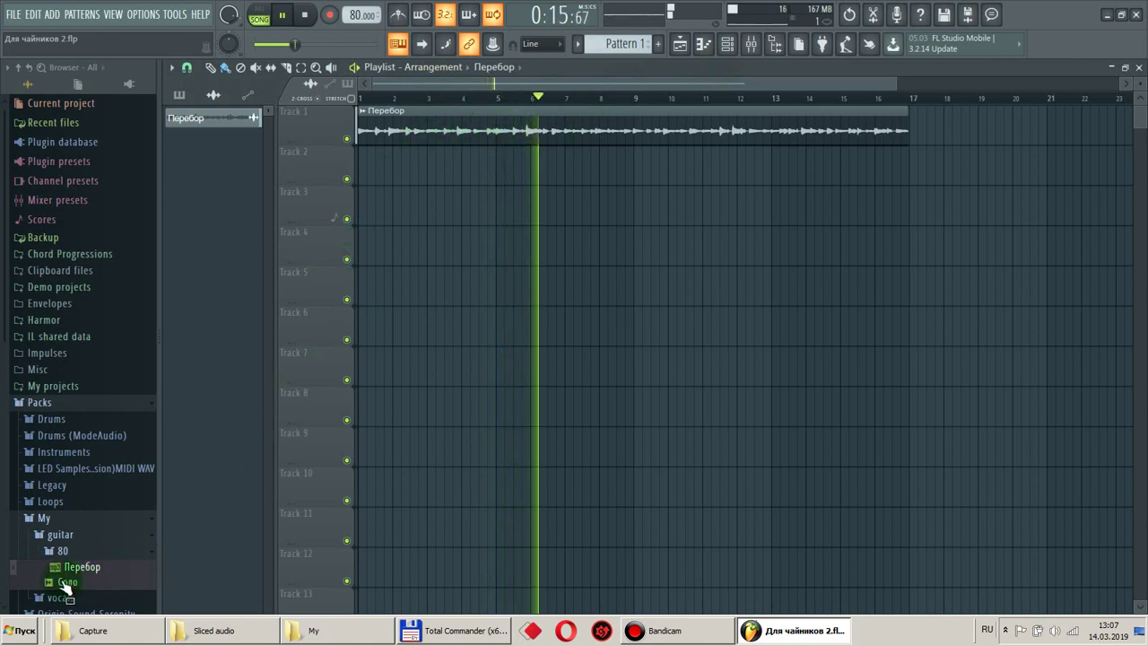
{"action": "left_click_drag", "start_coordinate": [70, 583], "coordinate": [361, 151]}
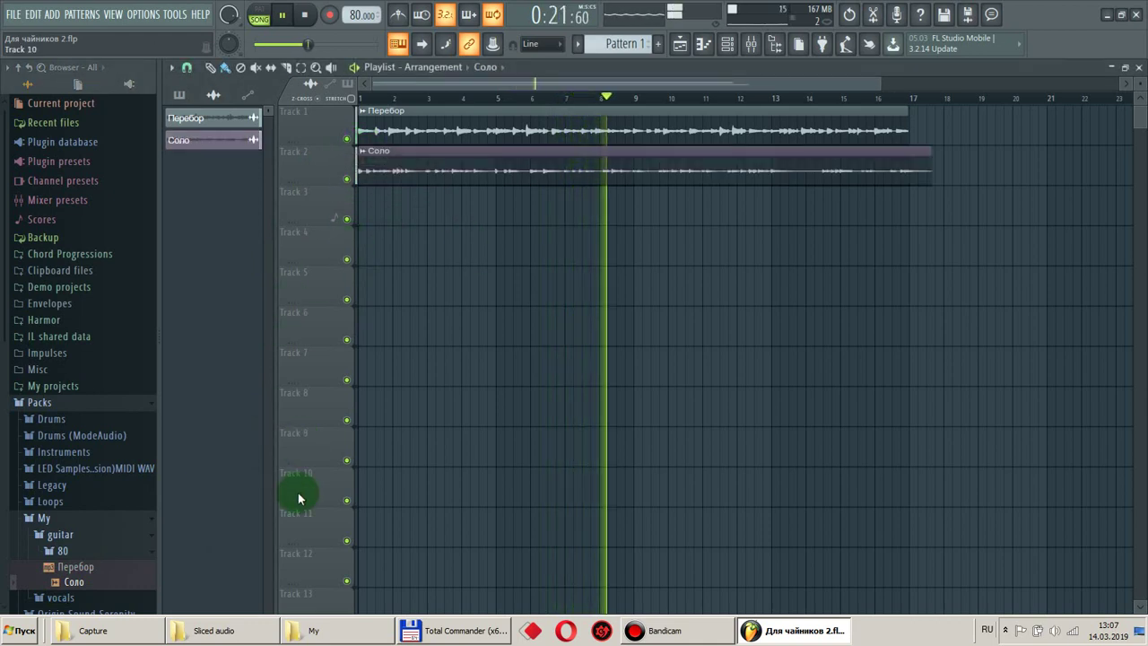
Route the Соло channel to mixer track 7 and open that track in the mixer.
{"action": "left_click", "coordinate": [706, 47]}
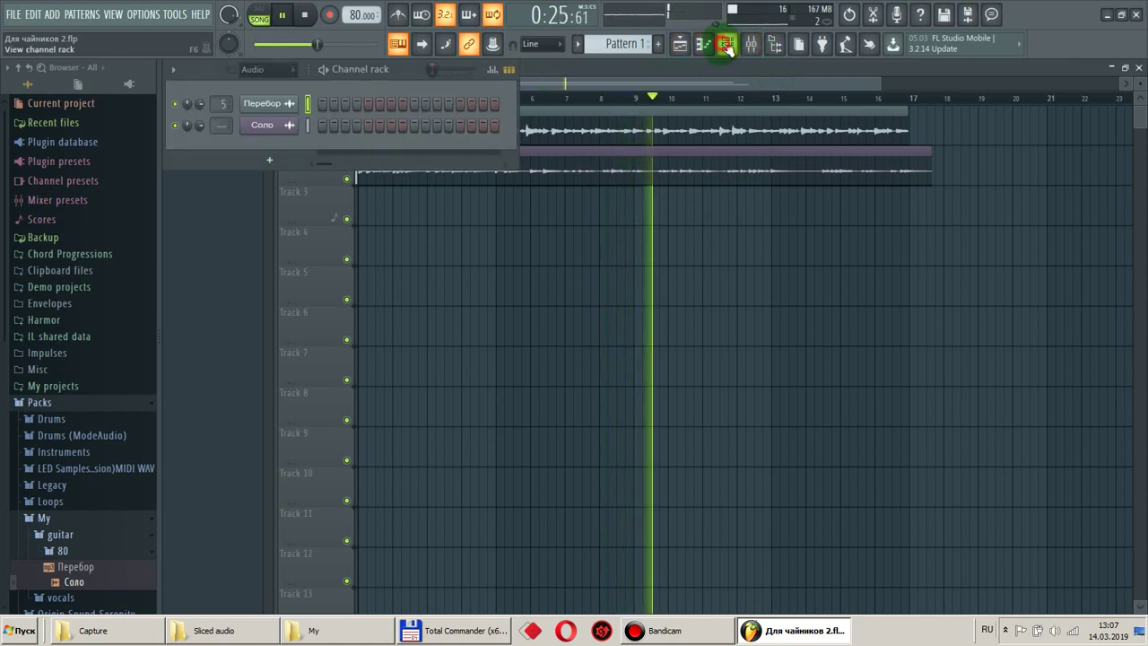
{"action": "left_click_drag", "start_coordinate": [222, 125], "coordinate": [221, 99]}
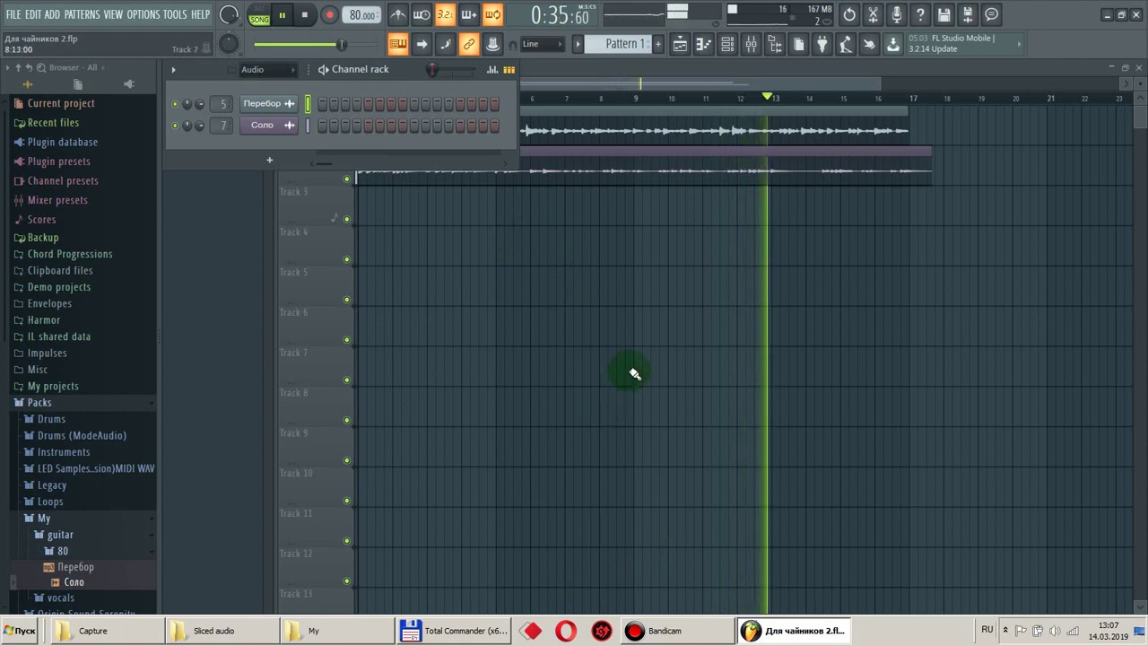
{"action": "double_click", "coordinate": [218, 124]}
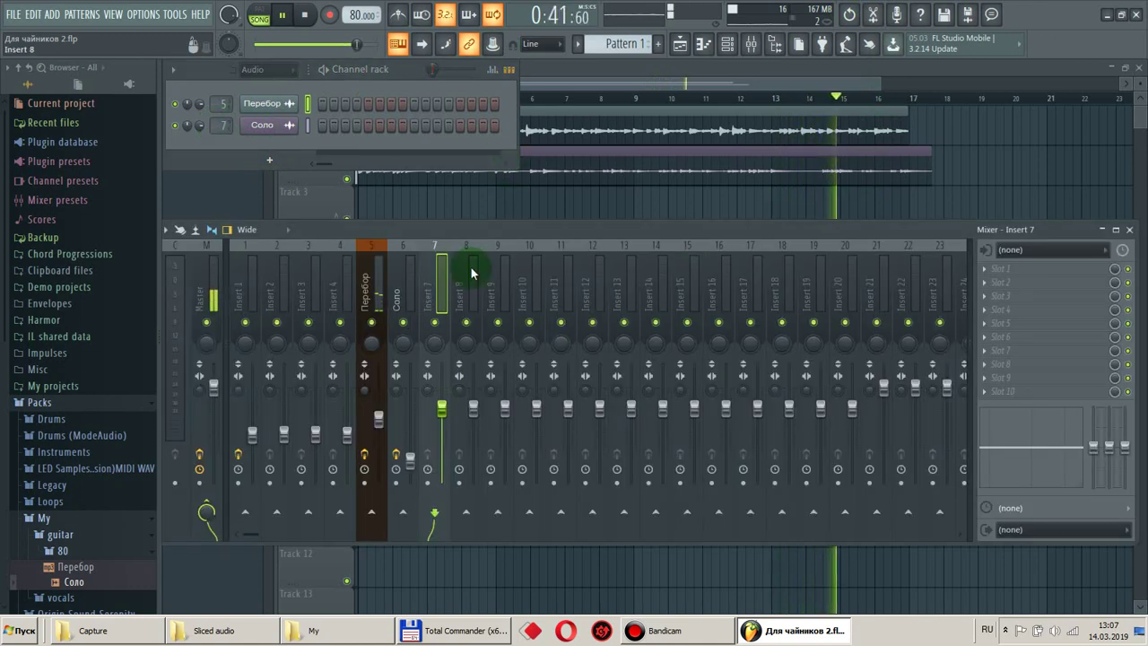
Load Fruity Stereo Enhancer into effect slot 2 of mixer track 7 and choose its "For strings" preset.
{"action": "right_click", "coordinate": [988, 284]}
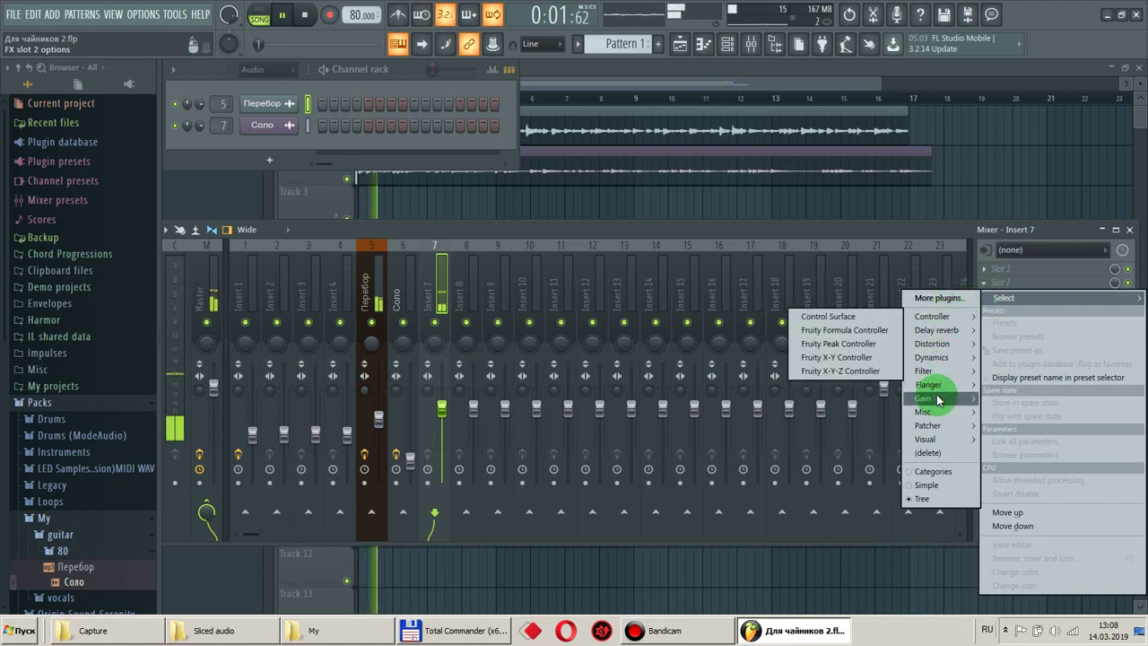
{"action": "mouse_move", "coordinate": [938, 399]}
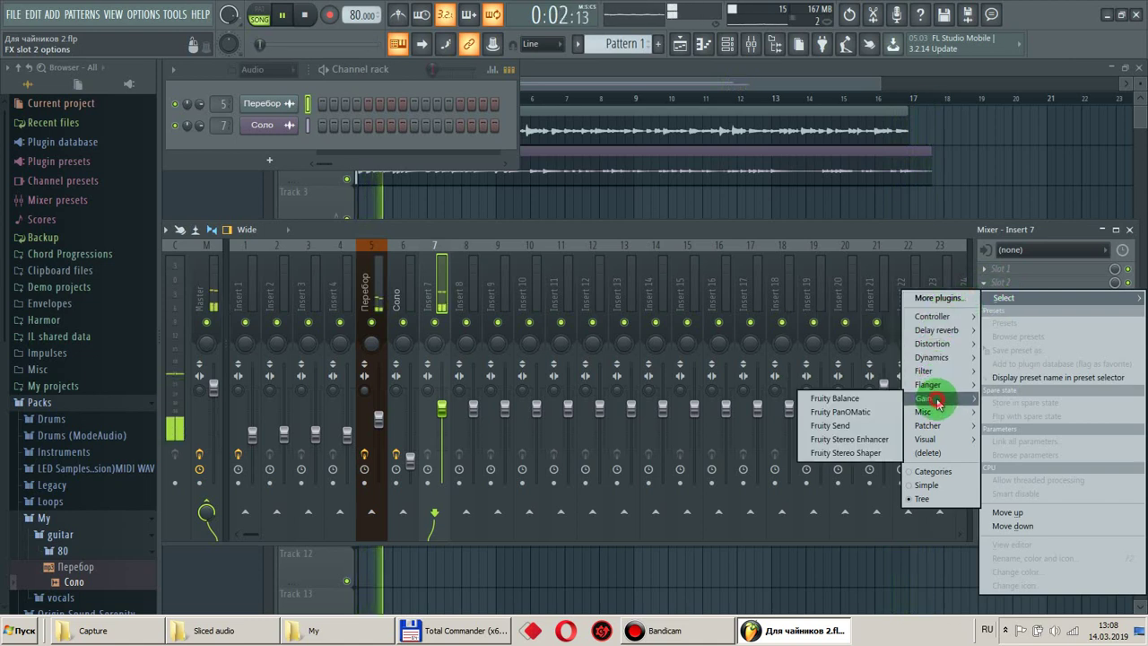
{"action": "left_click", "coordinate": [857, 438]}
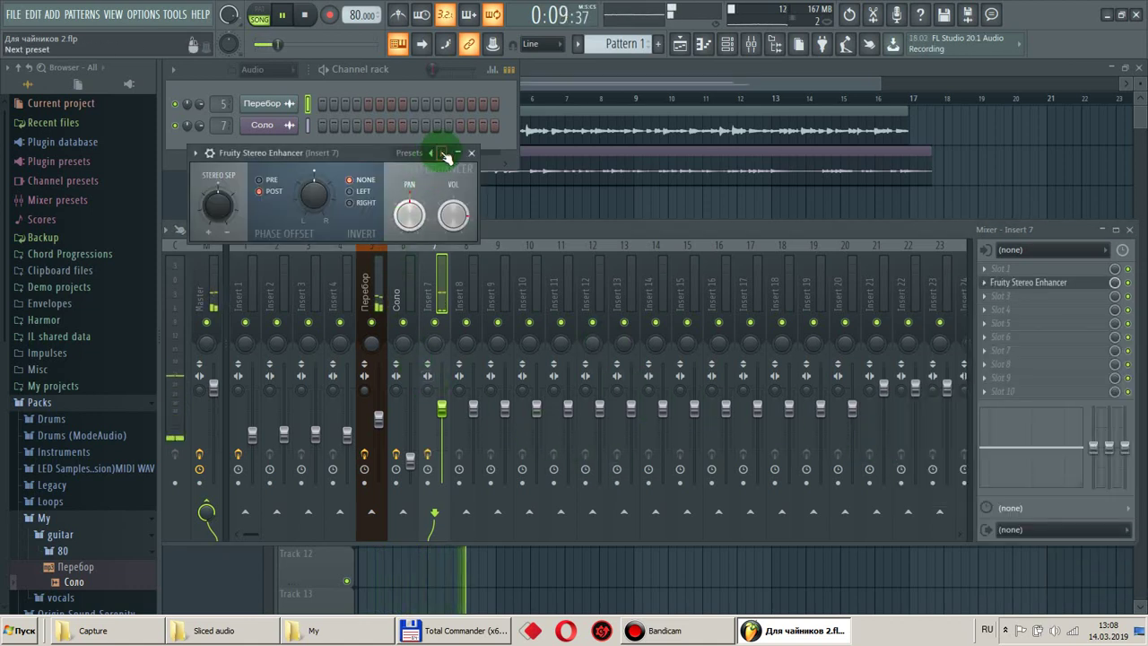
{"action": "left_click", "coordinate": [444, 154]}
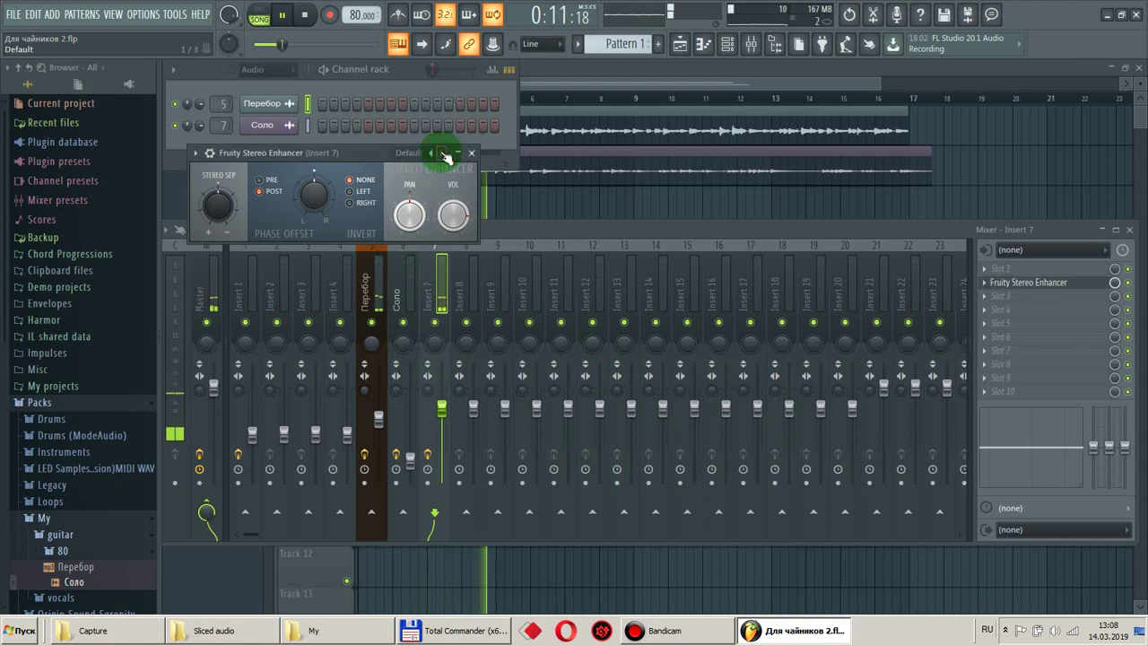
{"action": "left_click", "coordinate": [444, 154]}
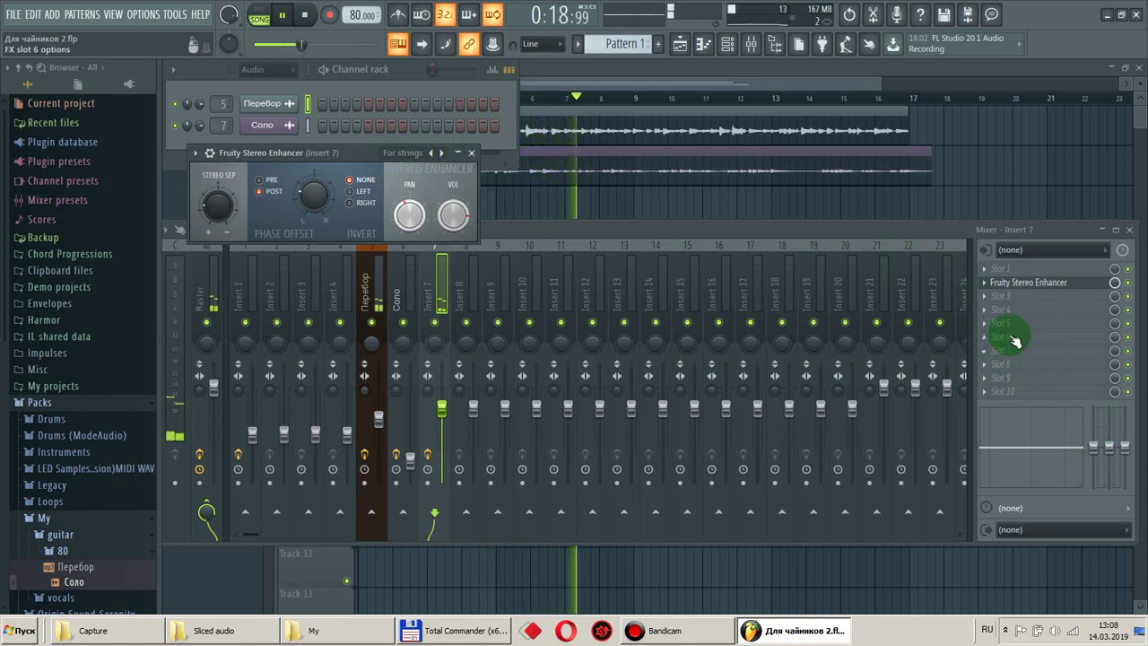
Load the Fruity Blood Overdrive distortion into effect slot 4 of mixer track 7 and move its window over the mixer.
{"action": "left_click", "coordinate": [990, 313]}
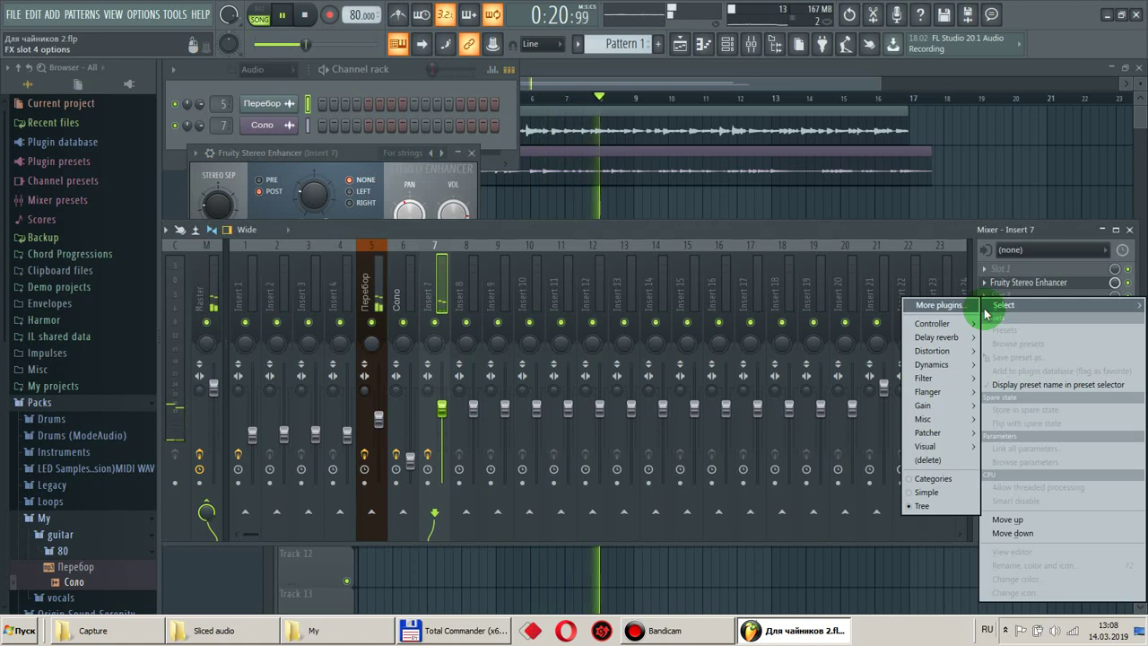
{"action": "mouse_move", "coordinate": [971, 355]}
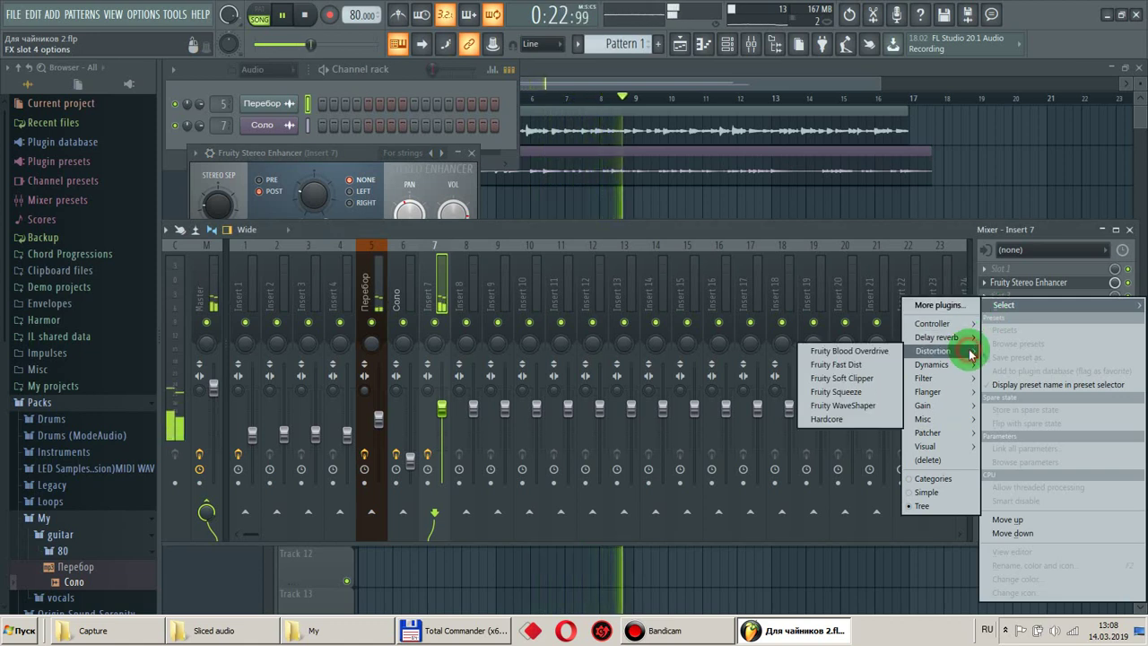
{"action": "left_click", "coordinate": [1002, 308]}
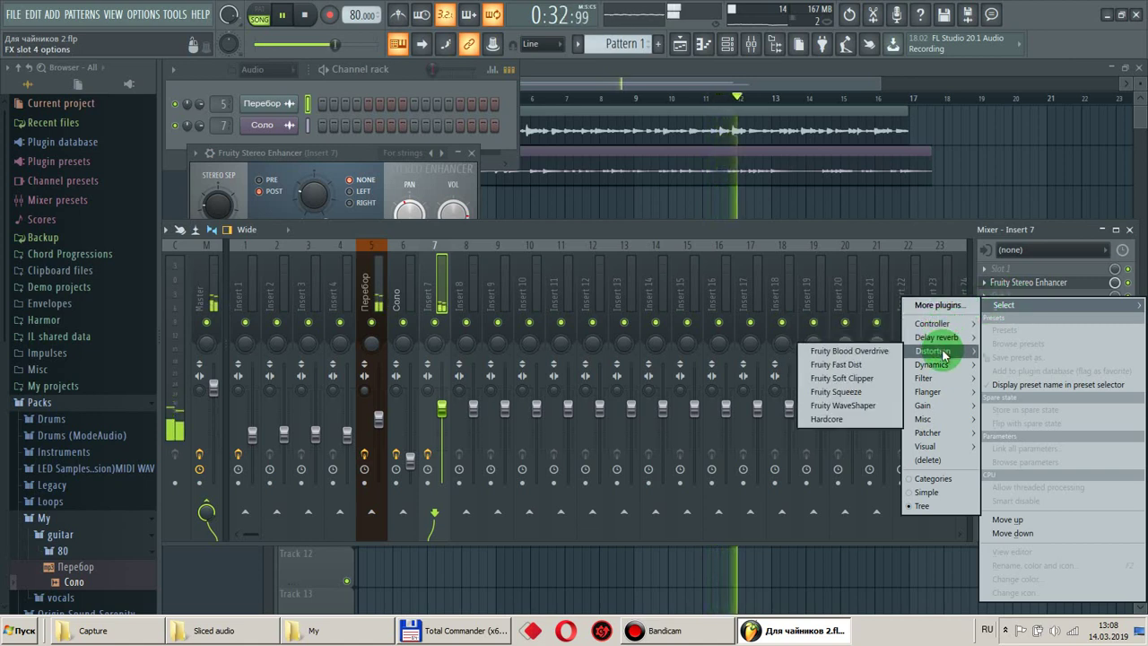
{"action": "left_click", "coordinate": [839, 351]}
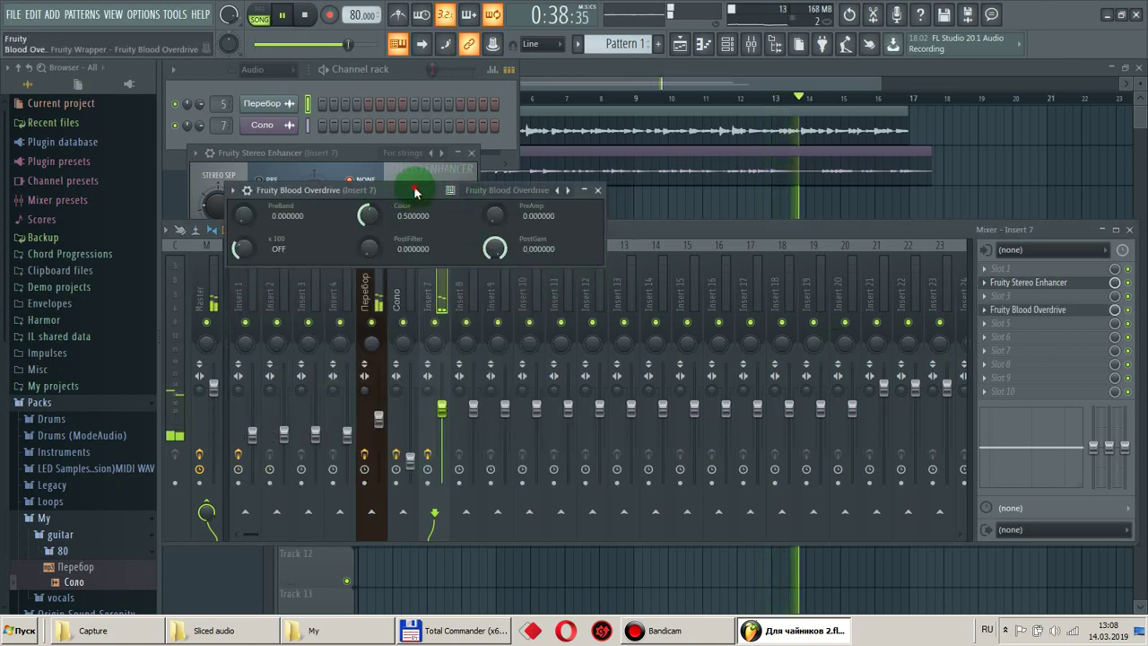
{"action": "left_click_drag", "start_coordinate": [415, 191], "coordinate": [478, 283]}
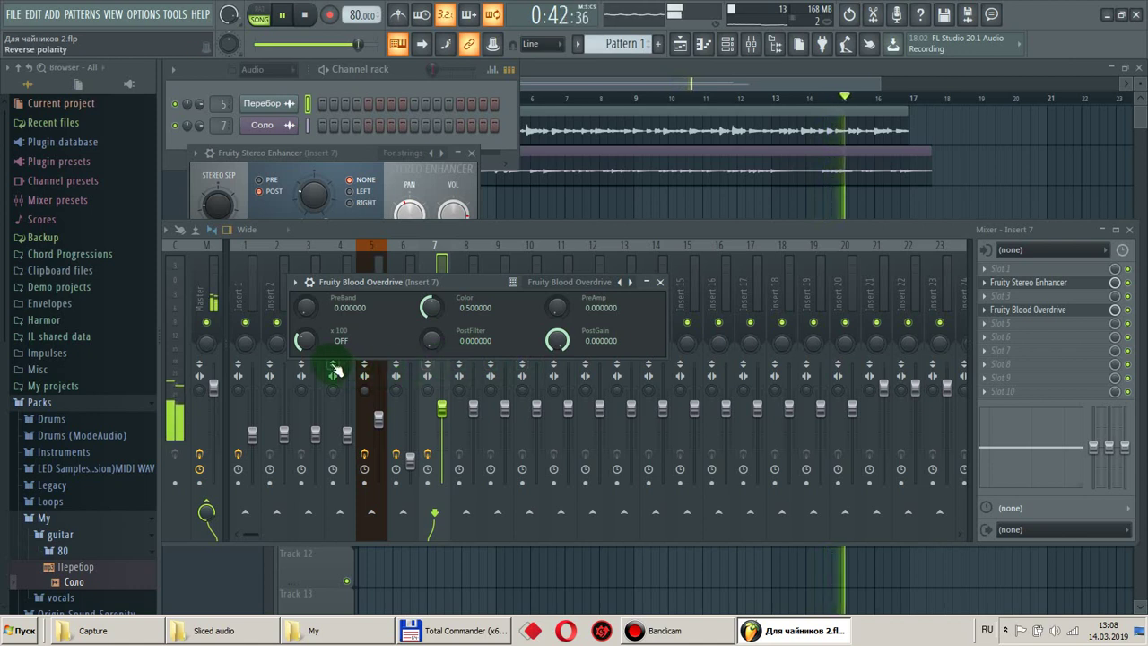
Set the overdrive to PreBand about 0.25, x100 on, Color about 0.53, PreAmp about 0.38 and PostFilter about 0.84.
{"action": "left_click_drag", "start_coordinate": [308, 309], "coordinate": [307, 280]}
{"action": "left_click_drag", "start_coordinate": [306, 348], "coordinate": [306, 348]}
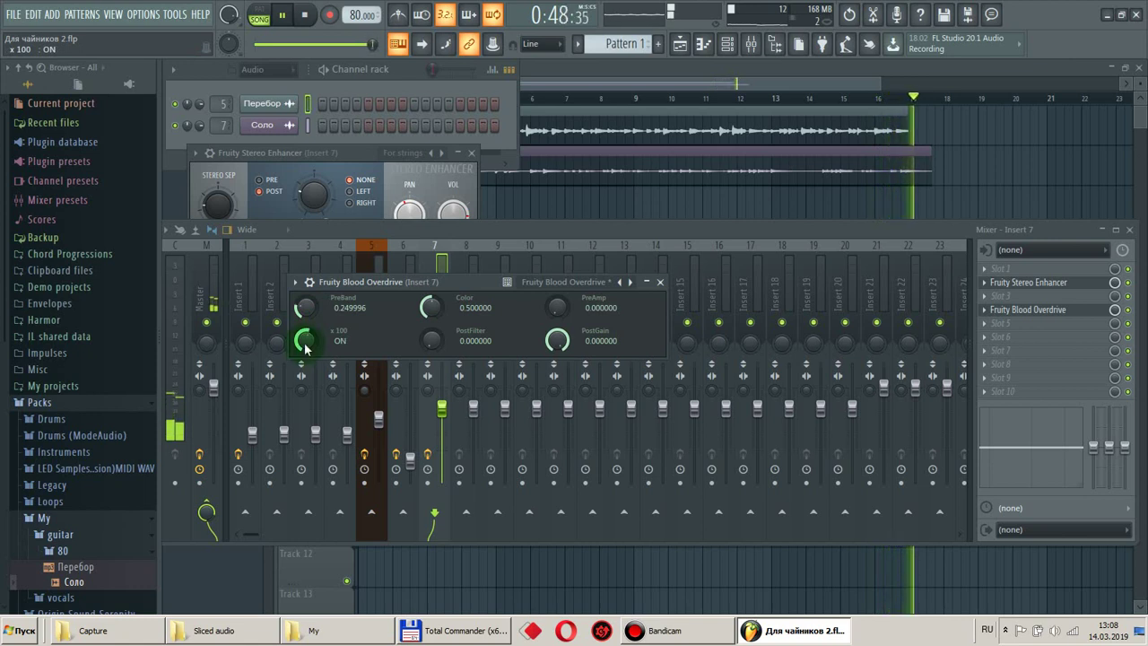
{"action": "left_click_drag", "start_coordinate": [431, 307], "coordinate": [431, 303]}
{"action": "left_click_drag", "start_coordinate": [556, 307], "coordinate": [557, 291]}
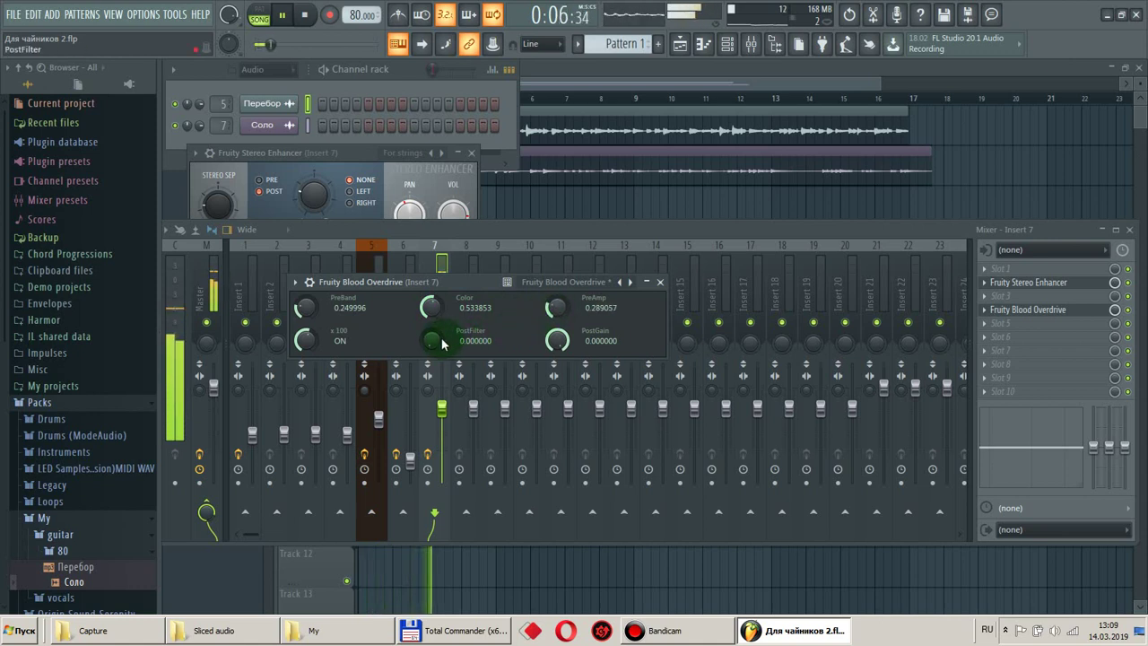
{"action": "left_click_drag", "start_coordinate": [434, 337], "coordinate": [434, 307]}
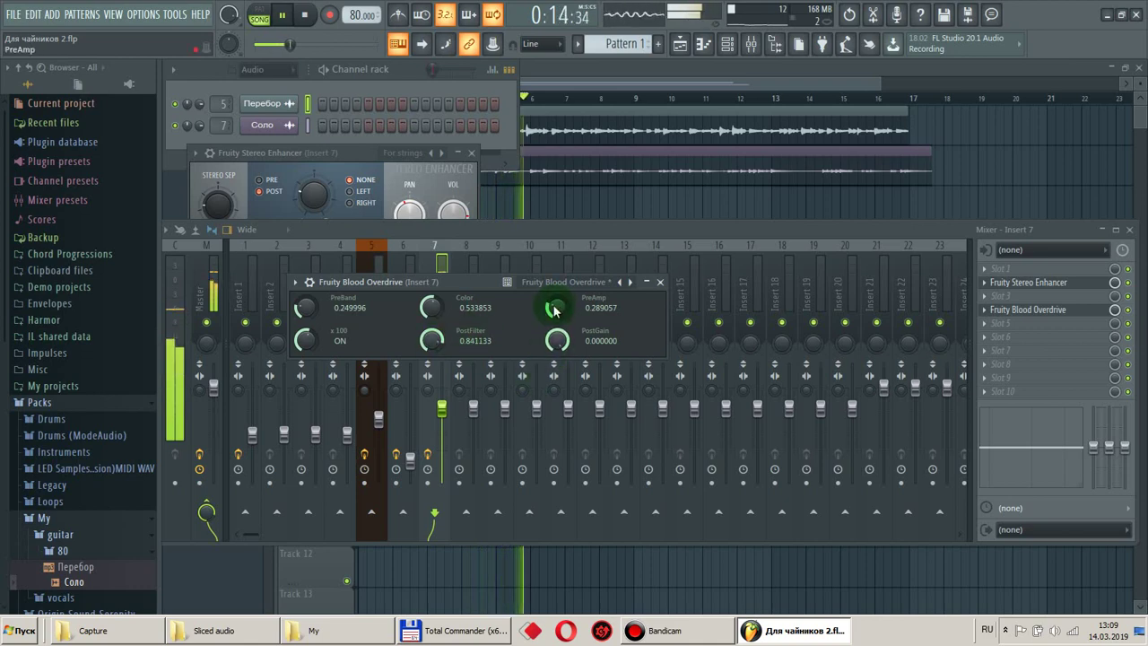
{"action": "left_click_drag", "start_coordinate": [553, 309], "coordinate": [554, 303]}
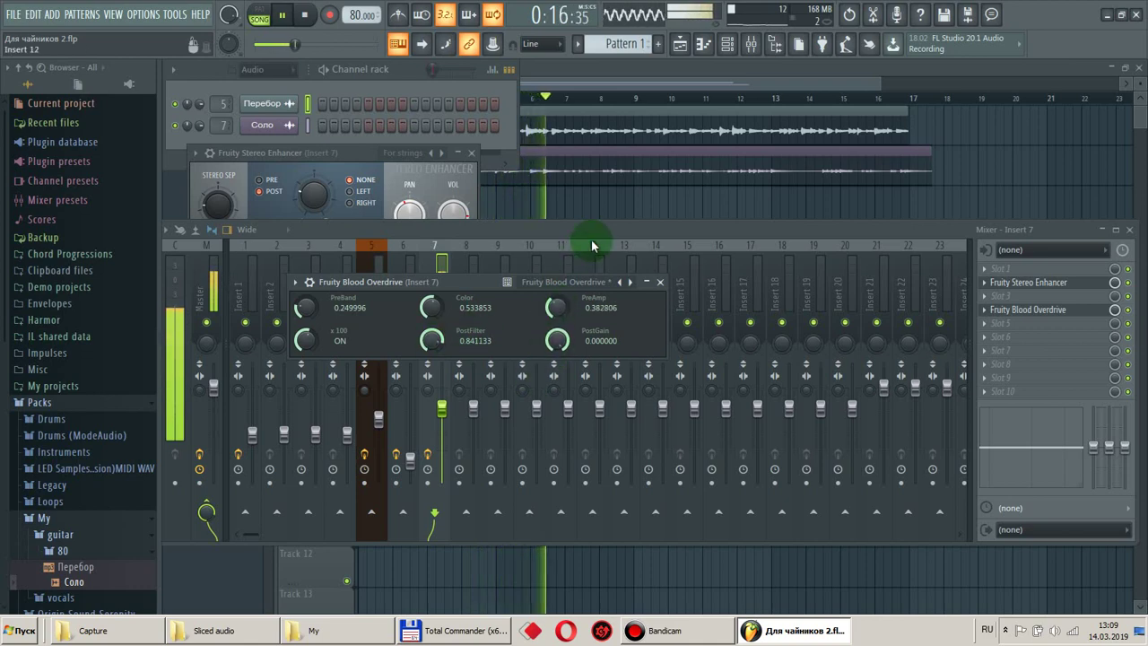
Inspect the Соло clip's sample and miscellaneous channel settings, close them and bring back the channel rack and mixer.
{"action": "left_click", "coordinate": [625, 147]}
{"action": "left_click", "coordinate": [625, 147]}
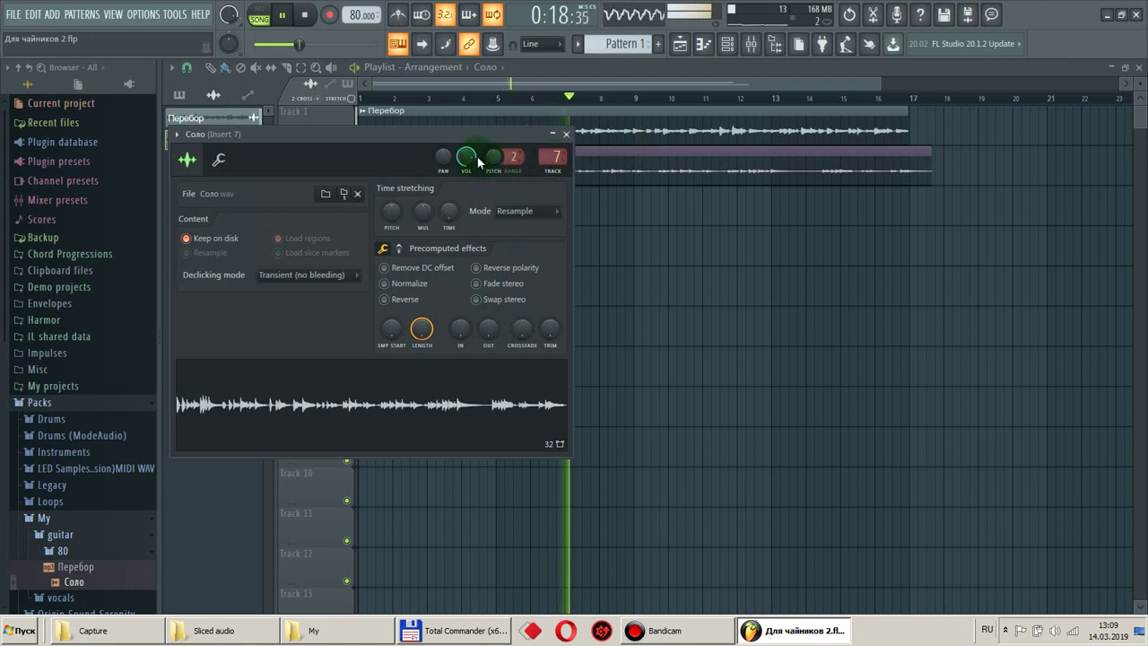
{"action": "left_click", "coordinate": [218, 159]}
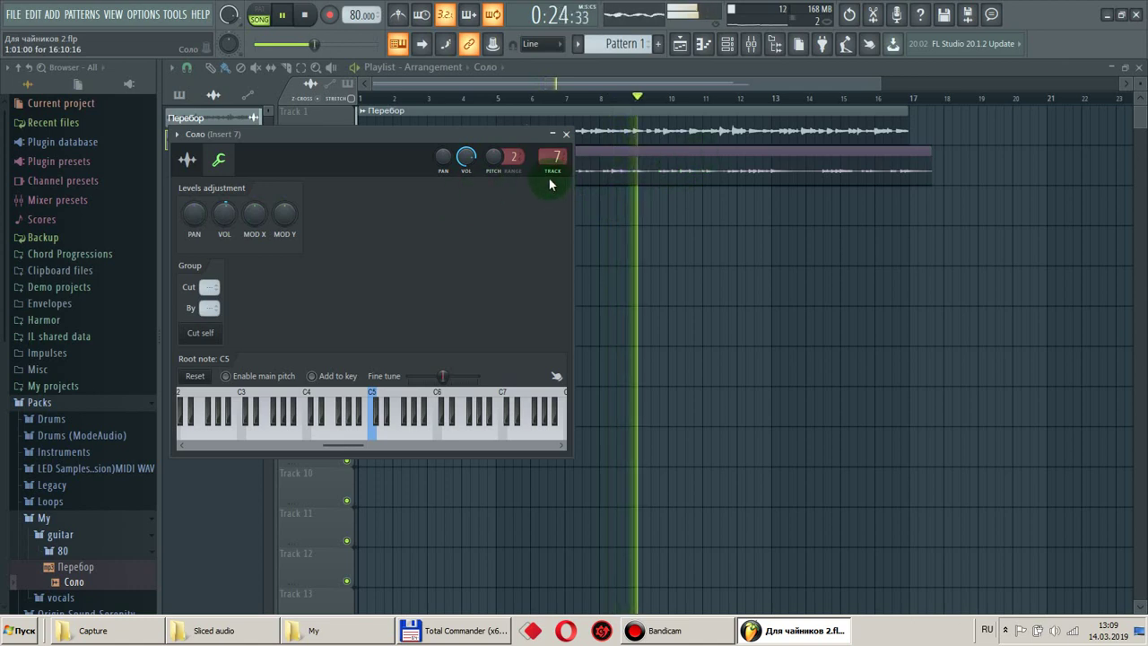
{"action": "left_click", "coordinate": [567, 134]}
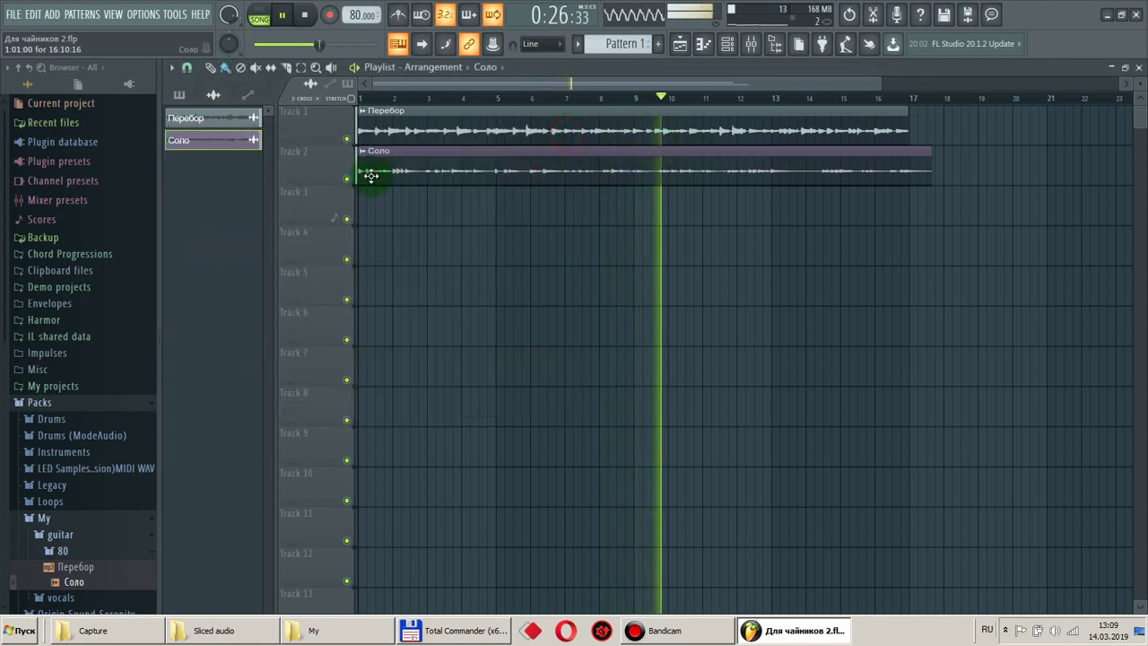
{"action": "left_click", "coordinate": [703, 44]}
{"action": "left_click", "coordinate": [727, 44]}
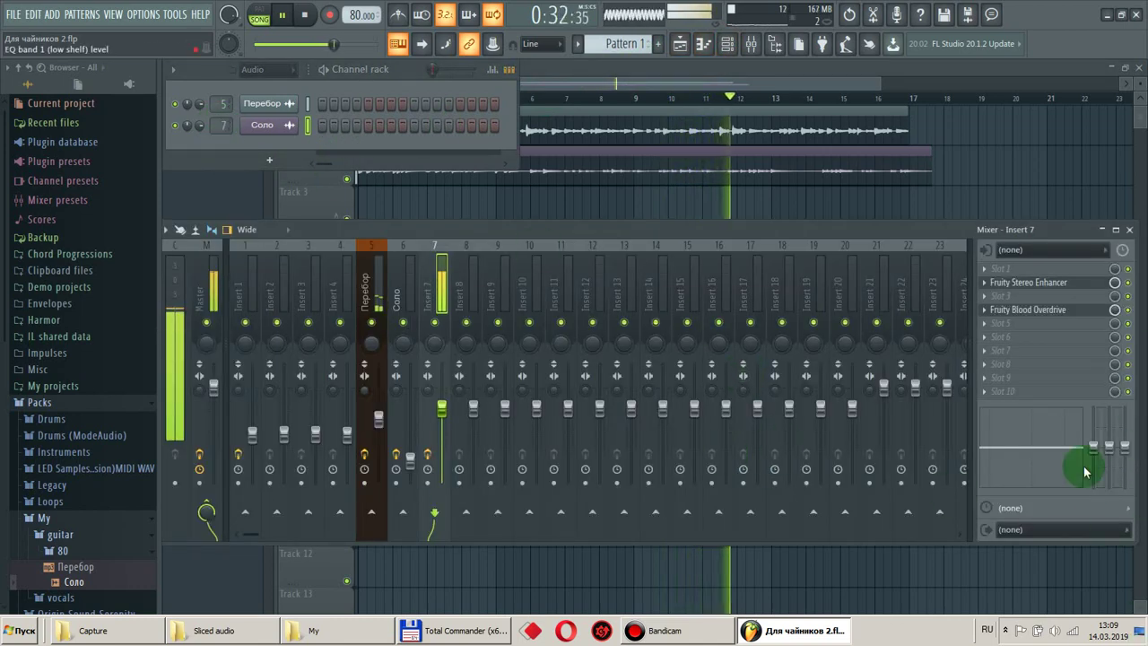
Reopen the Stereo Enhancer and Blood Overdrive windows of mixer track 7 and move the overdrive clear of that track's meter.
{"action": "left_click", "coordinate": [1025, 283]}
{"action": "left_click", "coordinate": [1028, 309]}
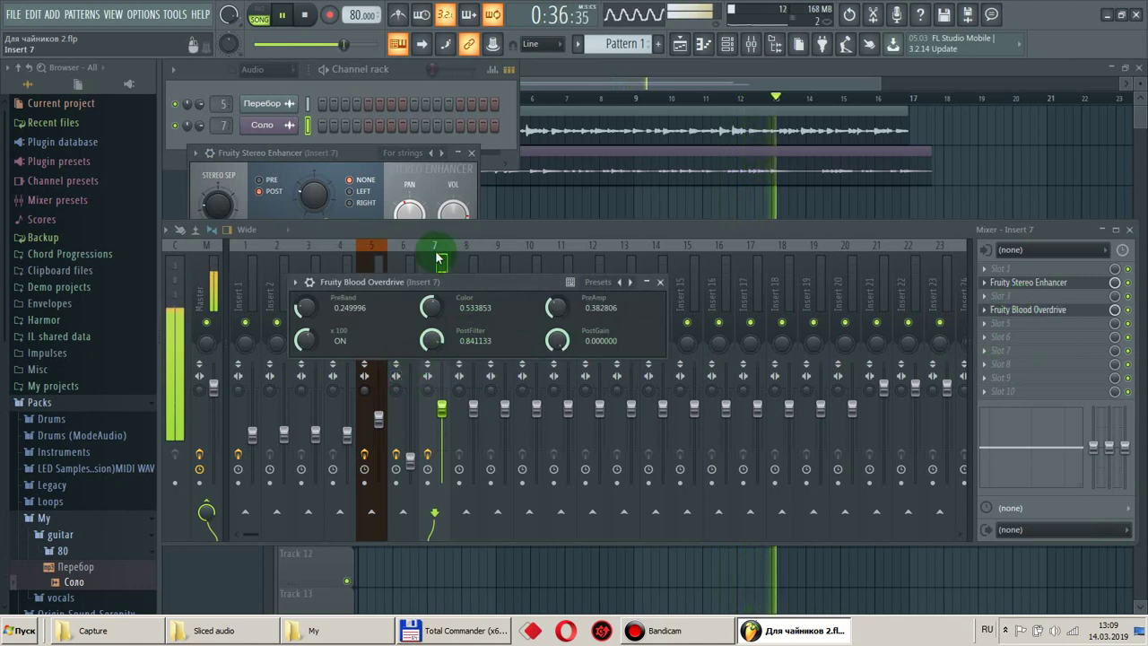
{"action": "left_click_drag", "start_coordinate": [494, 284], "coordinate": [736, 217]}
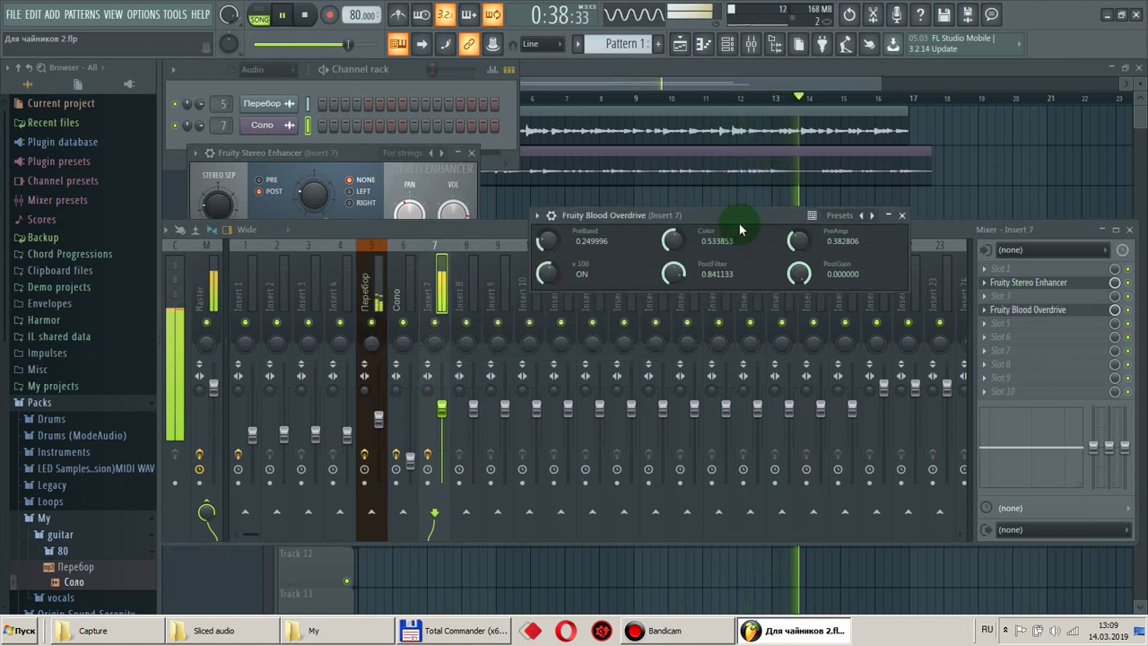
Balance the guitar levels by lowering mixer track 7's fader in stages to below 40% and raising the Перебор track's fader slightly.
{"action": "left_click_drag", "start_coordinate": [442, 410], "coordinate": [443, 432]}
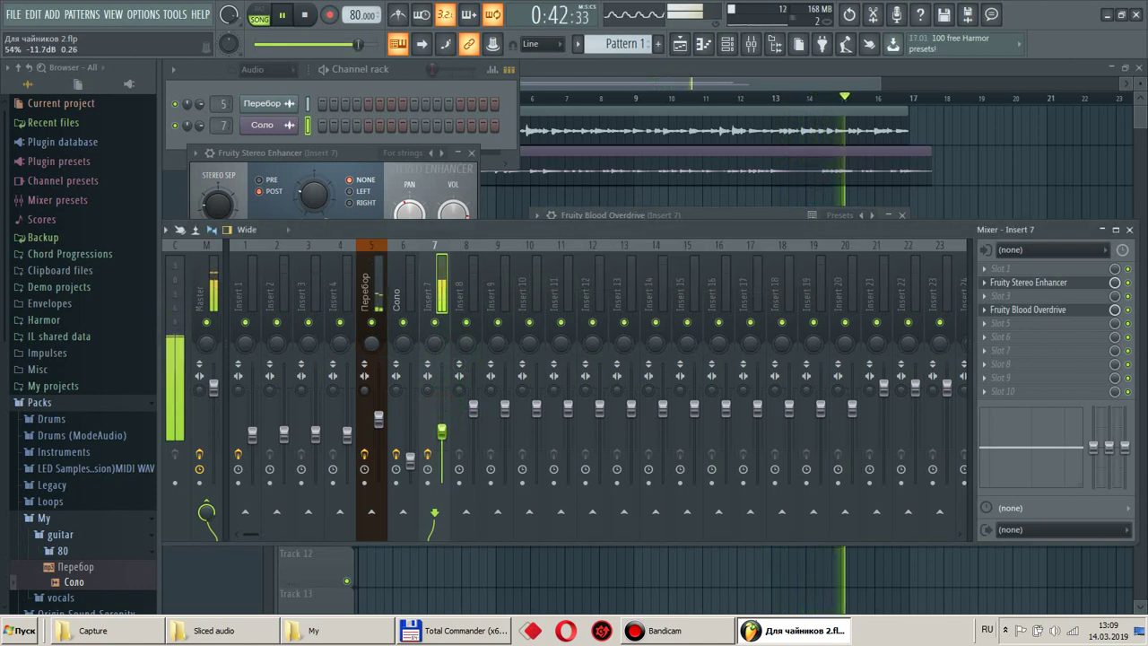
{"action": "left_click", "coordinate": [410, 459]}
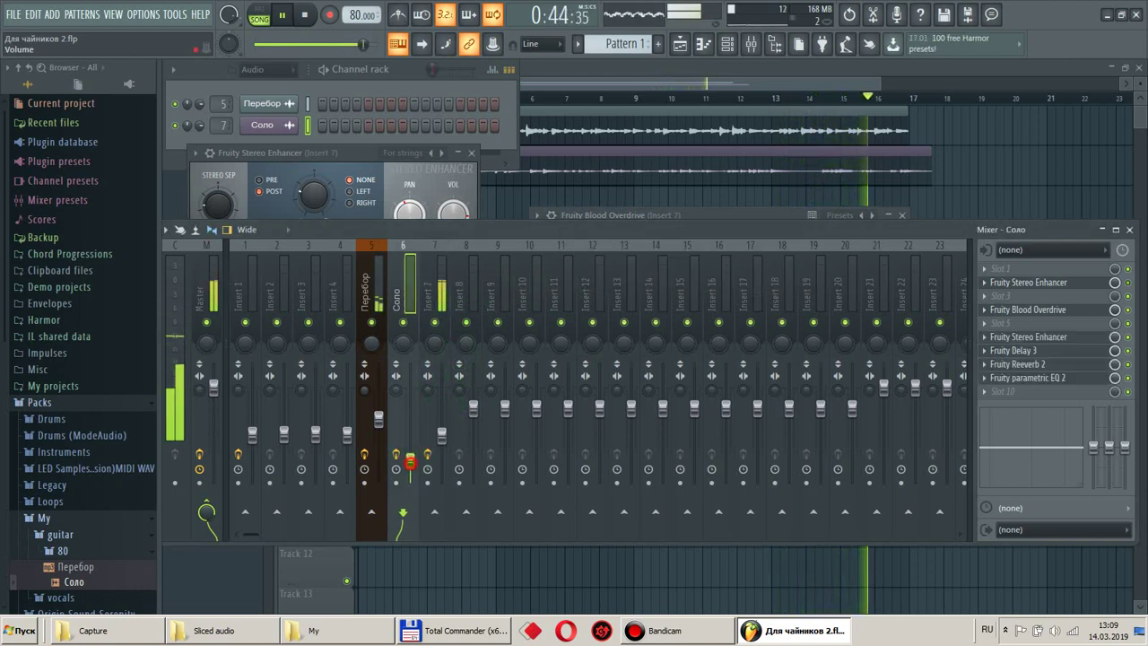
{"action": "left_click_drag", "start_coordinate": [410, 457], "coordinate": [410, 454]}
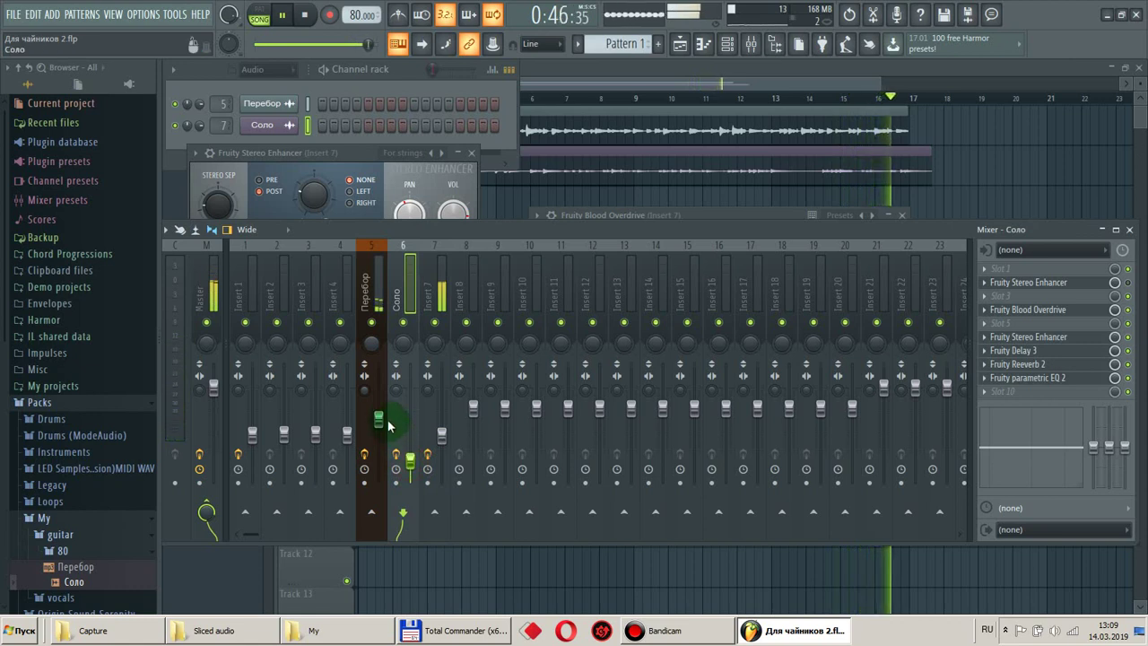
{"action": "left_click_drag", "start_coordinate": [379, 419], "coordinate": [378, 408]}
{"action": "left_click", "coordinate": [444, 436]}
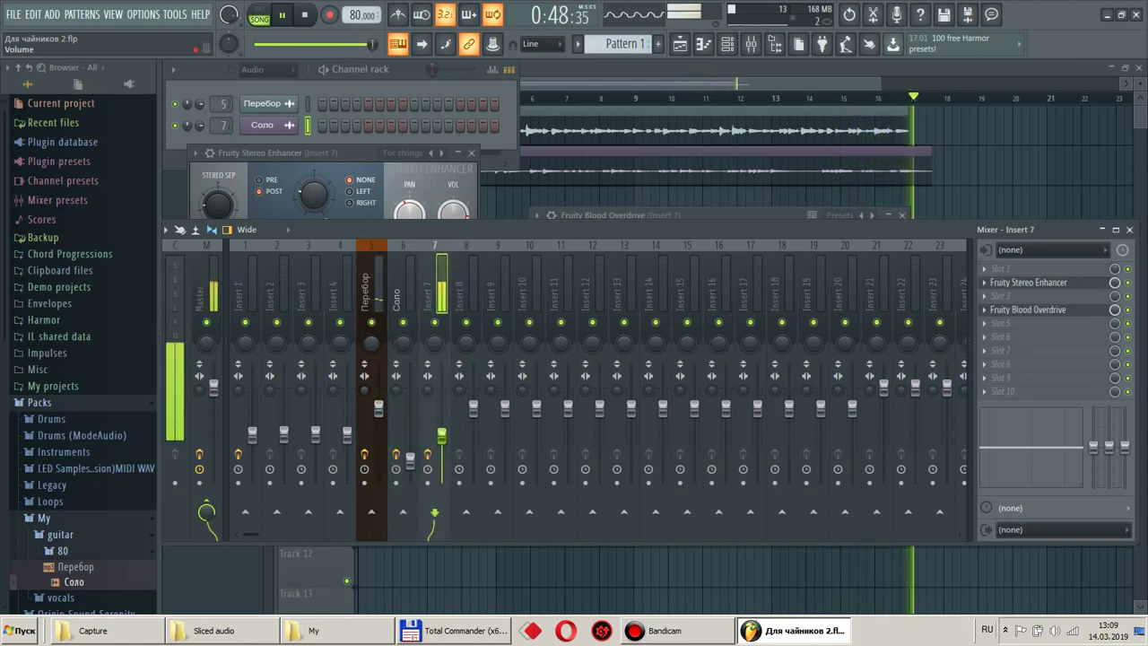
{"action": "left_click_drag", "start_coordinate": [443, 437], "coordinate": [444, 442]}
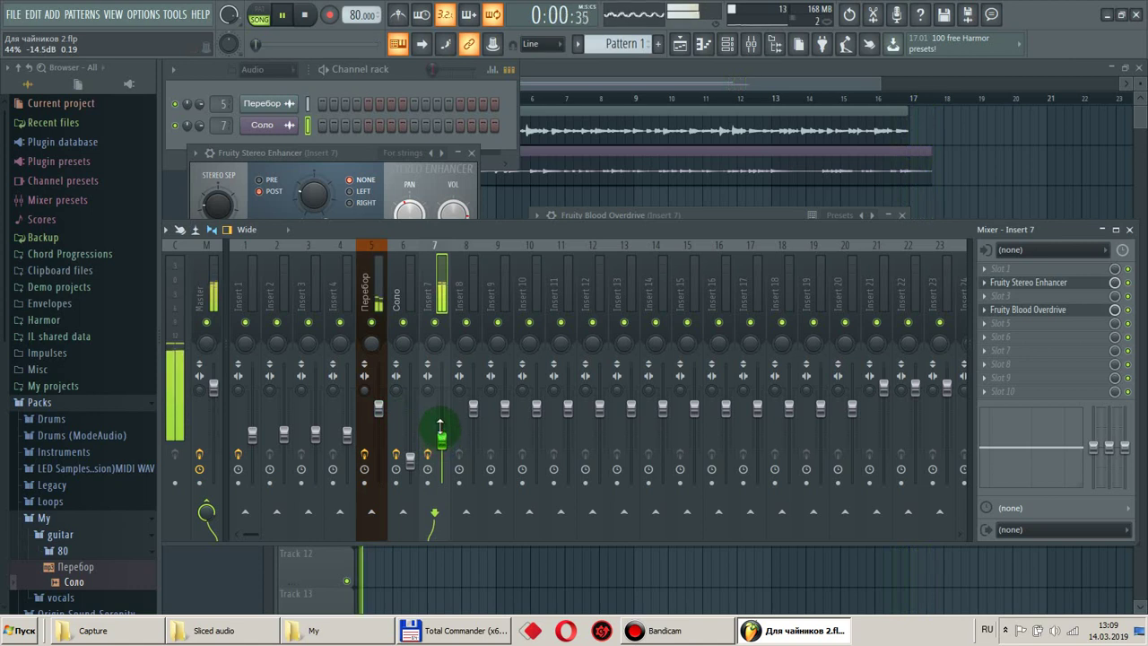
{"action": "left_click", "coordinate": [441, 440]}
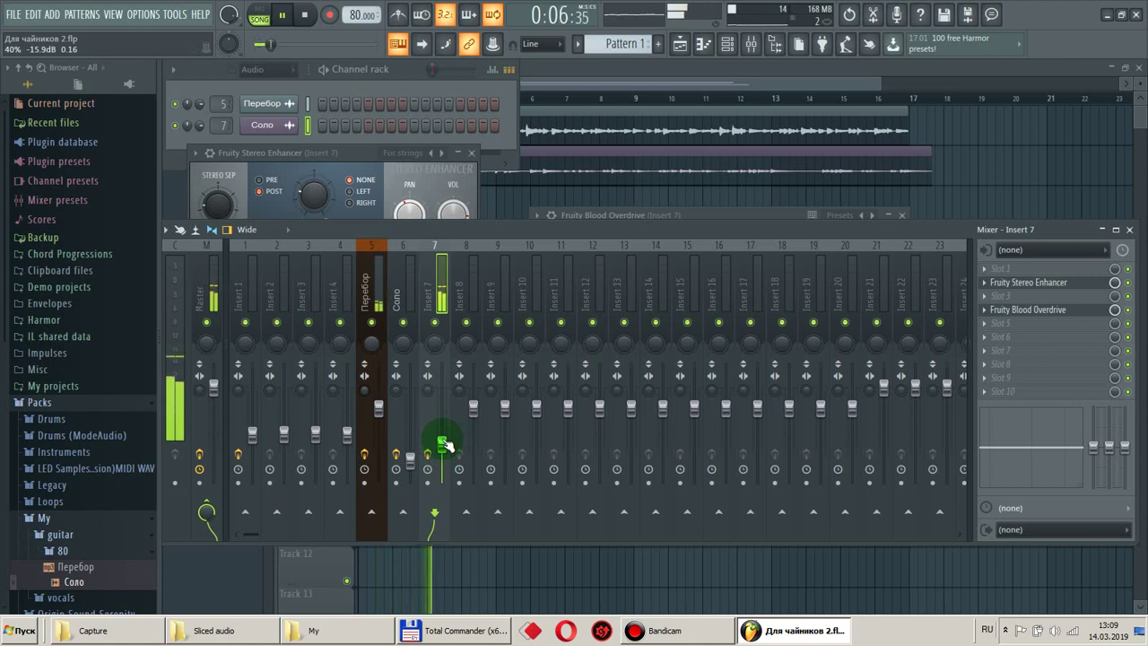
{"action": "left_click_drag", "start_coordinate": [445, 445], "coordinate": [446, 455]}
Rename mixer track 7 as "Соло дисторшн".
{"action": "left_click", "coordinate": [434, 302]}
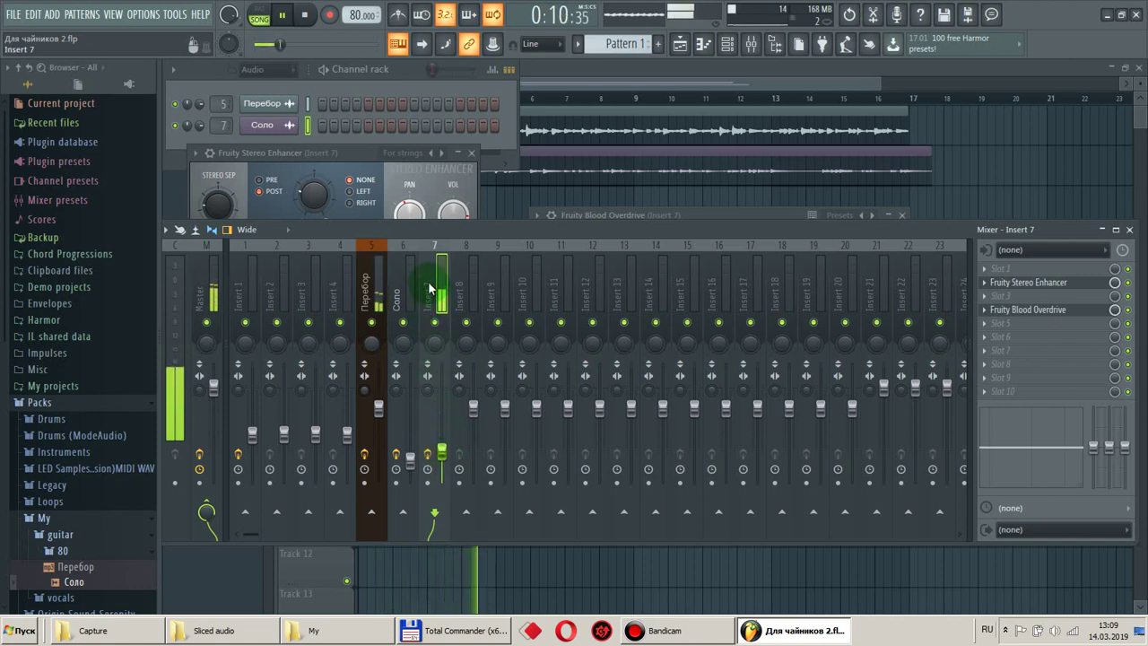
{"action": "right_click", "coordinate": [431, 287]}
{"action": "left_click", "coordinate": [506, 259]}
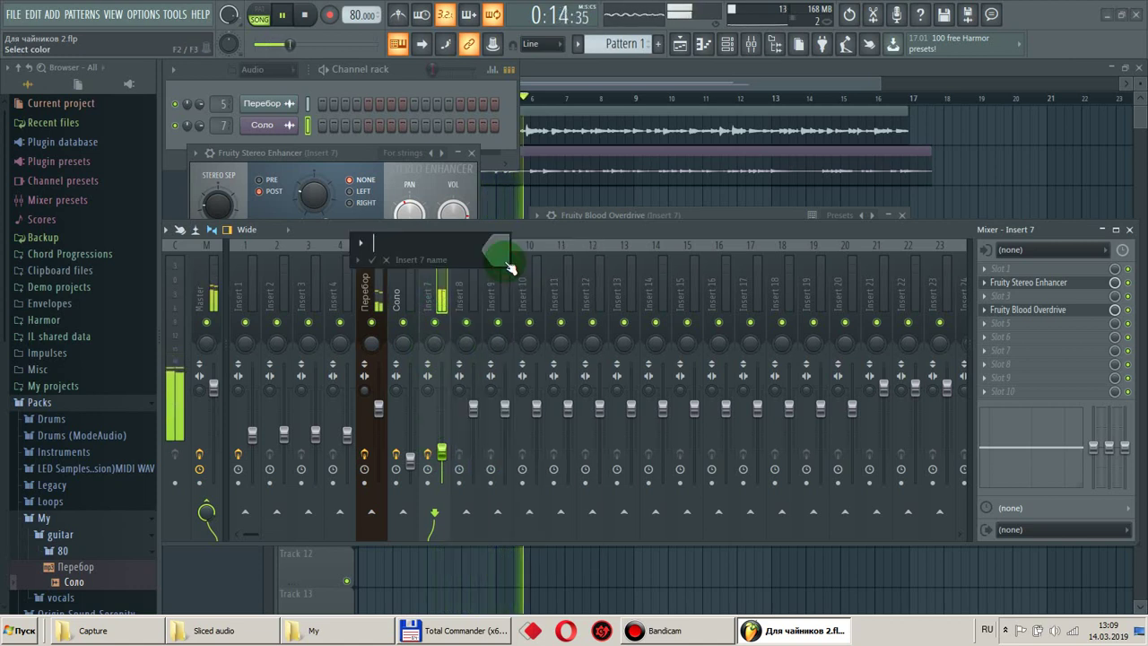
{"action": "type", "text": "Соло дисторшн"}
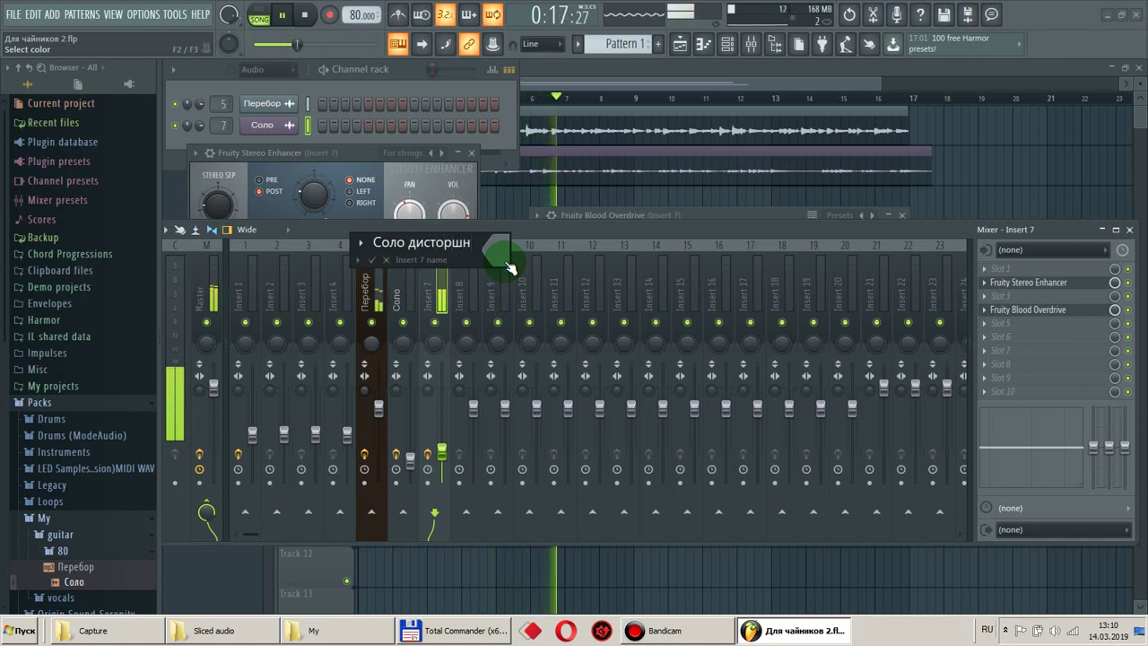
{"action": "key", "text": "Return"}
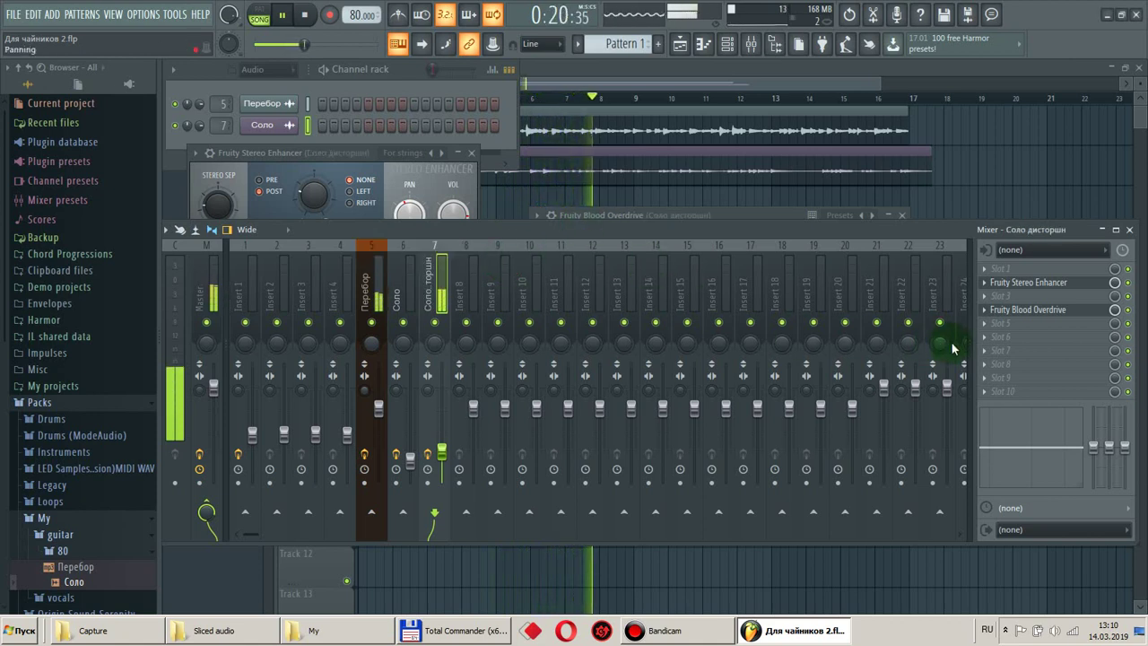
Readjust the Blood Overdrive to PreBand about 0.33, Color 0.62, PreAmp 0.63, PostFilter 0.88 and PostGain about -0.21.
{"action": "left_click", "coordinate": [1018, 312]}
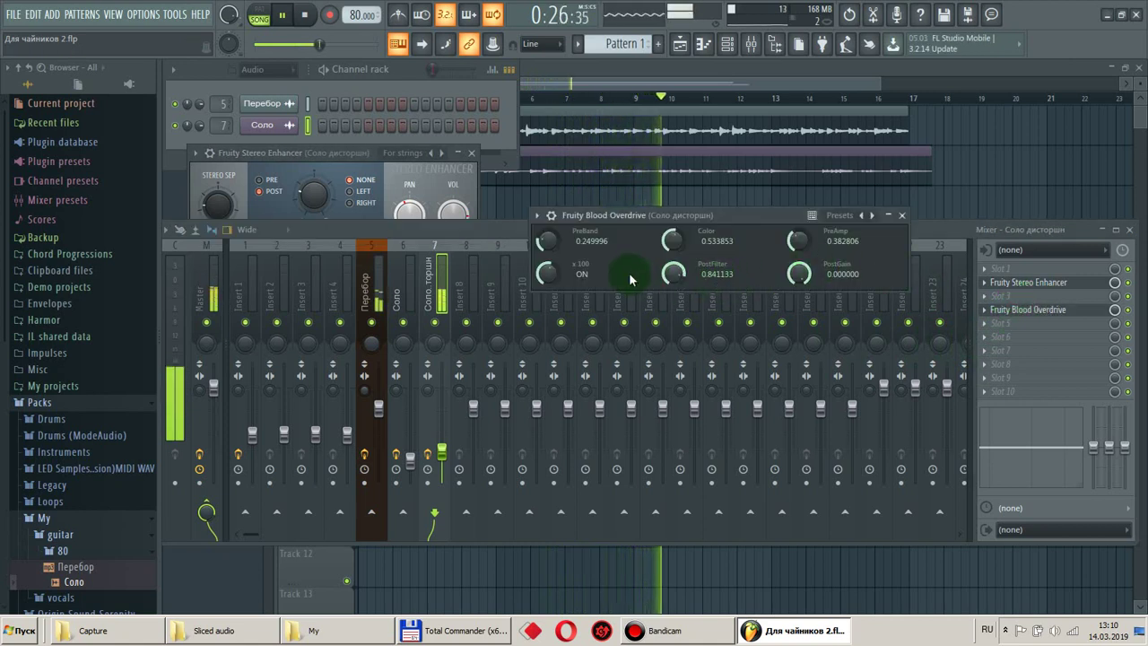
{"action": "left_click_drag", "start_coordinate": [548, 250], "coordinate": [548, 235]}
{"action": "left_click_drag", "start_coordinate": [673, 246], "coordinate": [672, 233]}
{"action": "left_click_drag", "start_coordinate": [799, 274], "coordinate": [801, 235]}
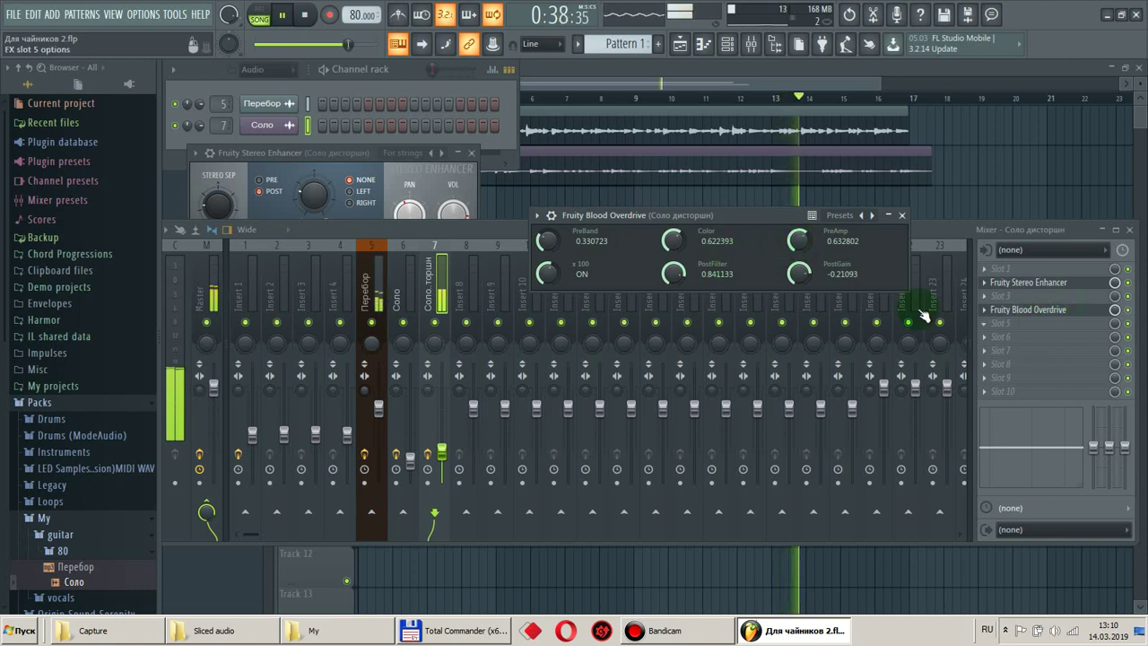
{"action": "left_click_drag", "start_coordinate": [675, 276], "coordinate": [675, 269]}
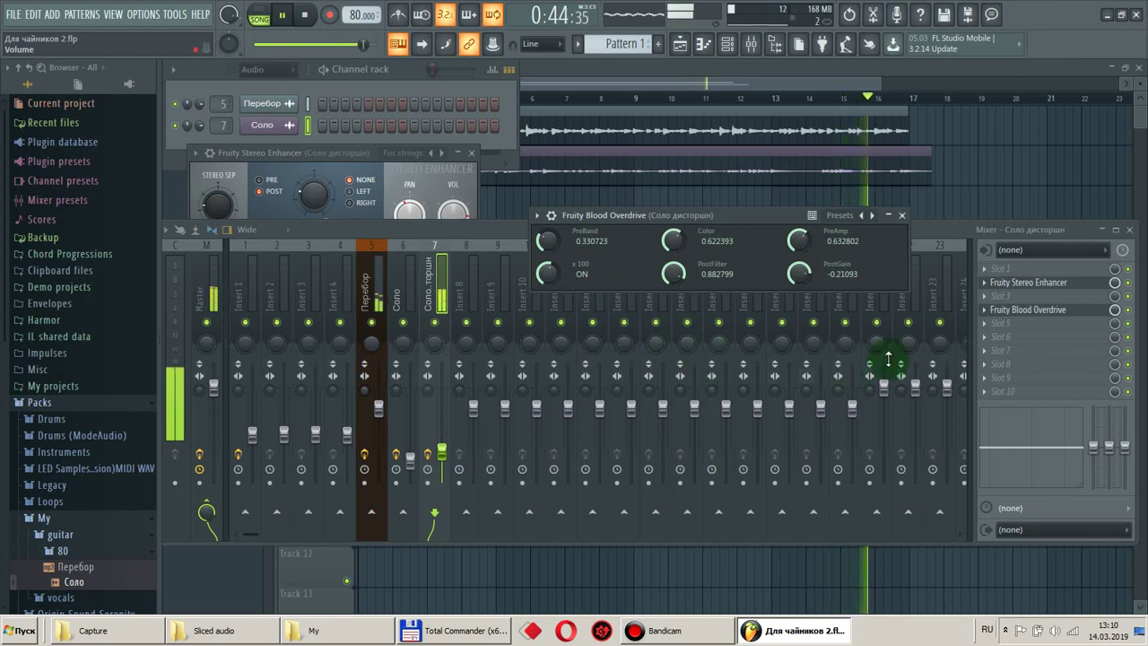
Load Fruity Delay 3 into effect slot 6 of the Соло дисторшн mixer track.
{"action": "left_click", "coordinate": [994, 343]}
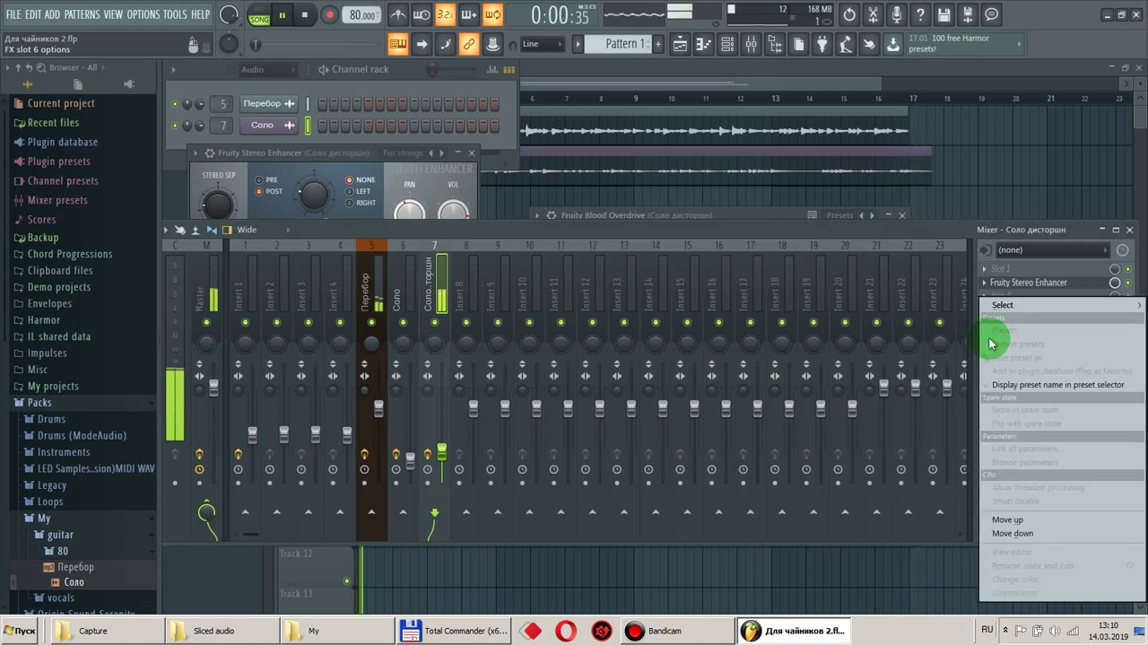
{"action": "mouse_move", "coordinate": [1002, 310]}
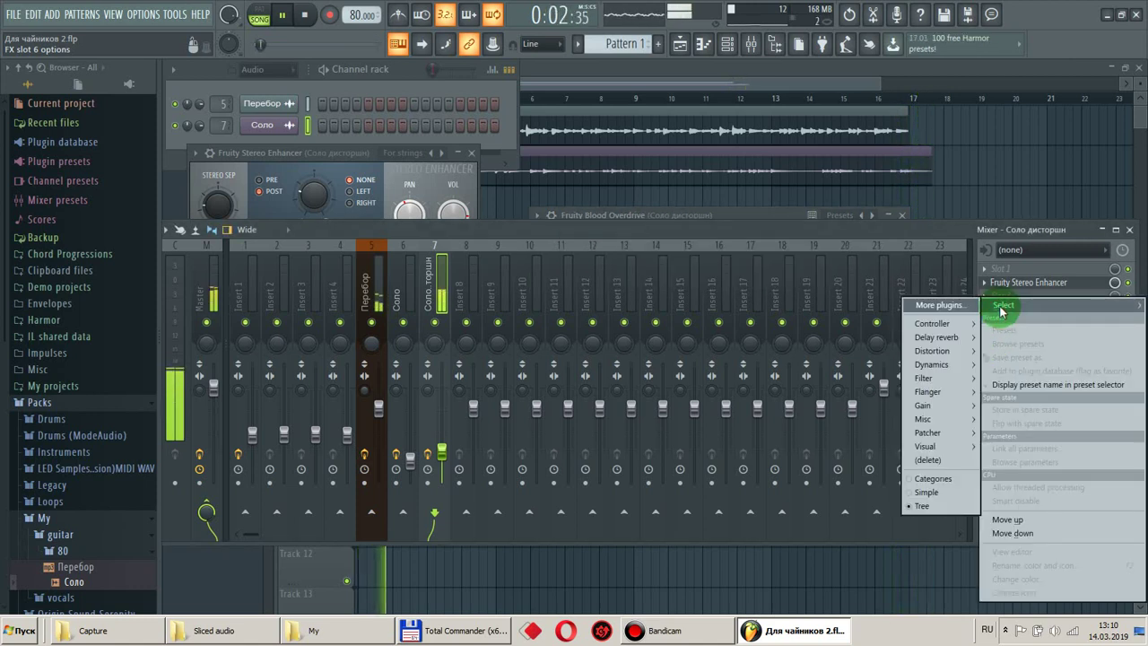
{"action": "mouse_move", "coordinate": [962, 342]}
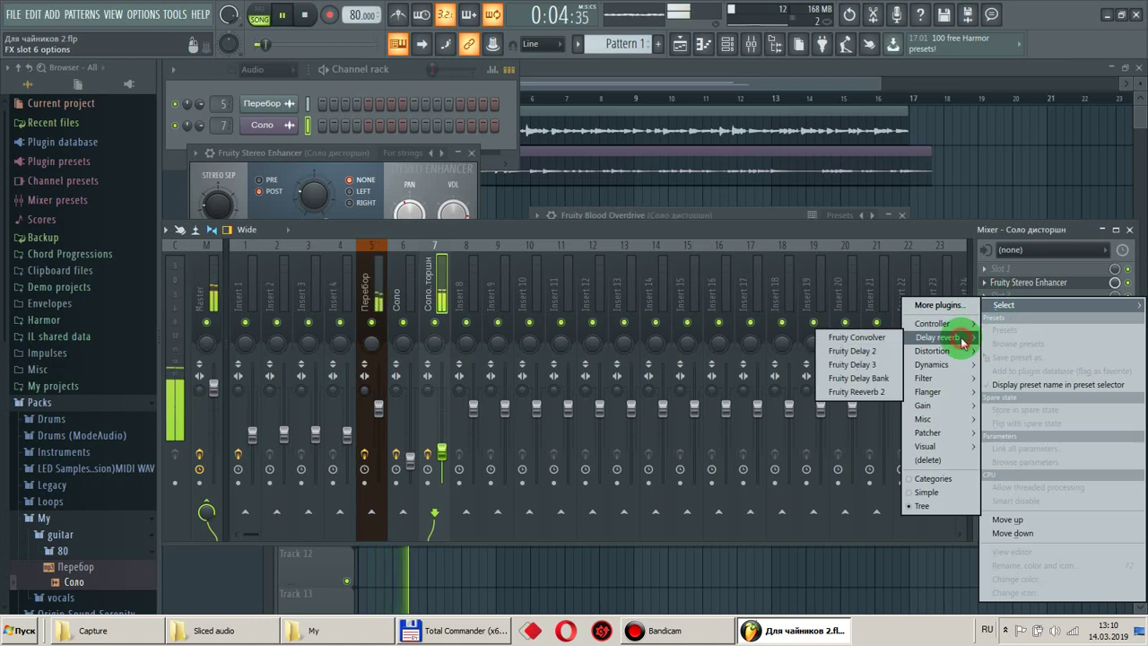
{"action": "left_click", "coordinate": [862, 367]}
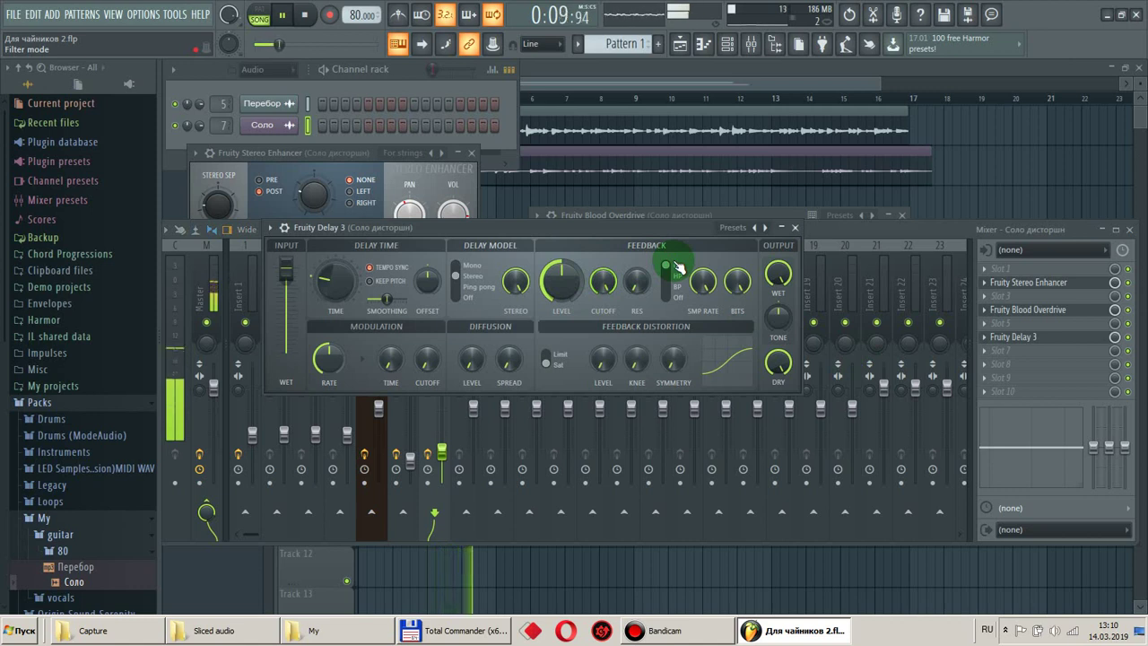
Shorten Fruity Delay 3's tempo-synced delay time and lower its feedback level to about 7%.
{"action": "left_click", "coordinate": [325, 285]}
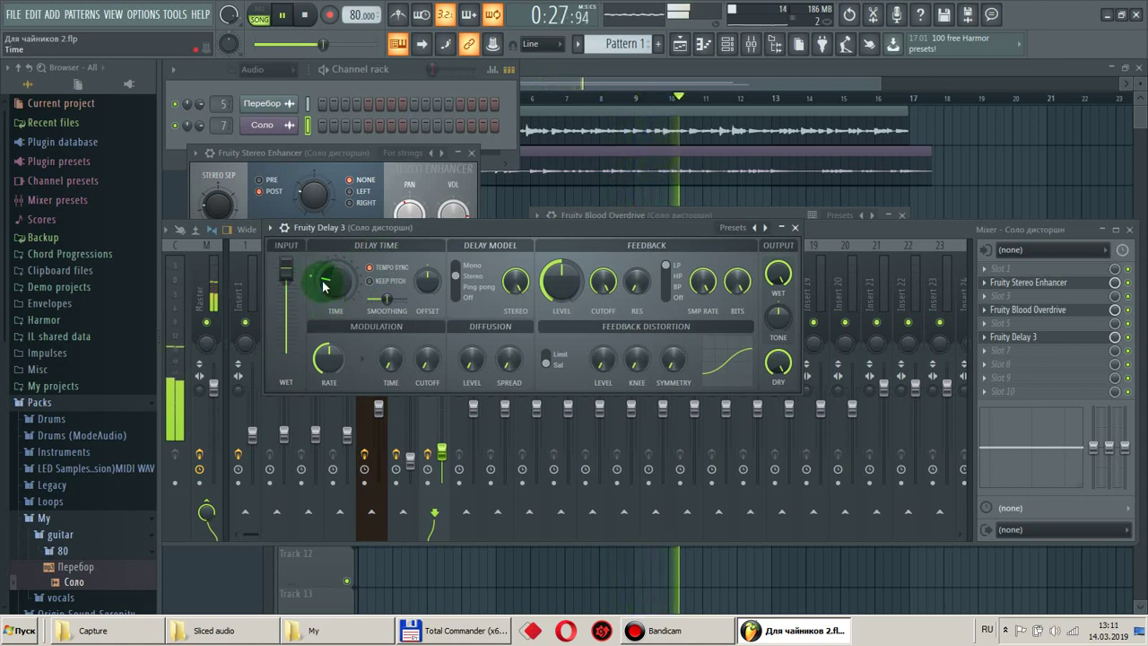
{"action": "left_click_drag", "start_coordinate": [324, 277], "coordinate": [323, 288]}
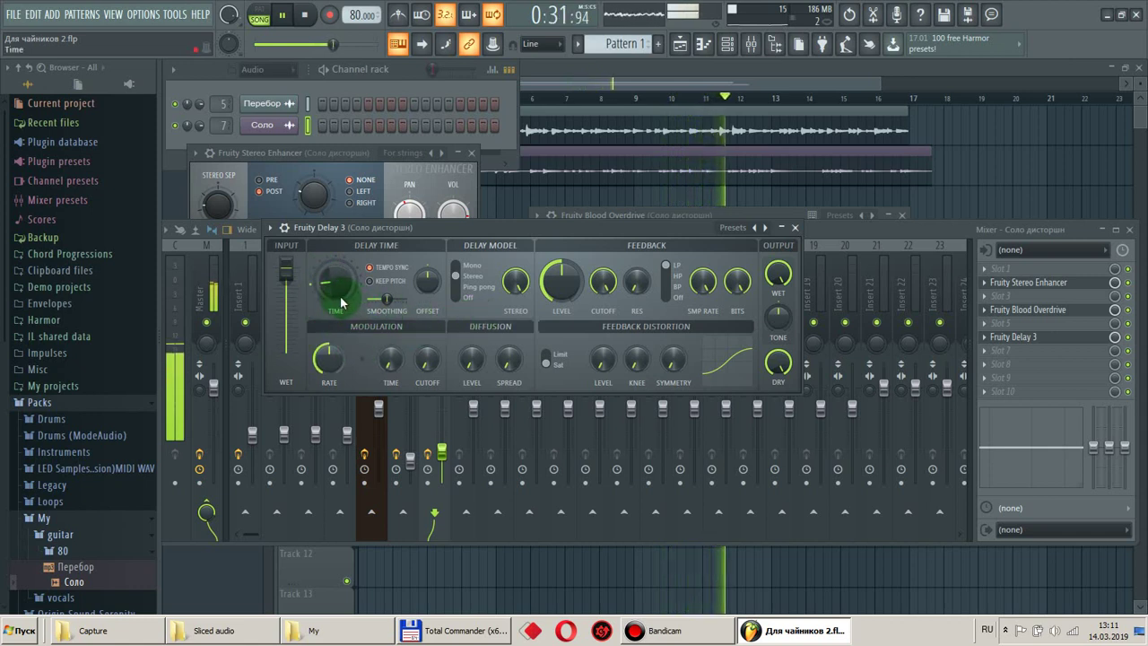
{"action": "left_click_drag", "start_coordinate": [326, 285], "coordinate": [326, 294]}
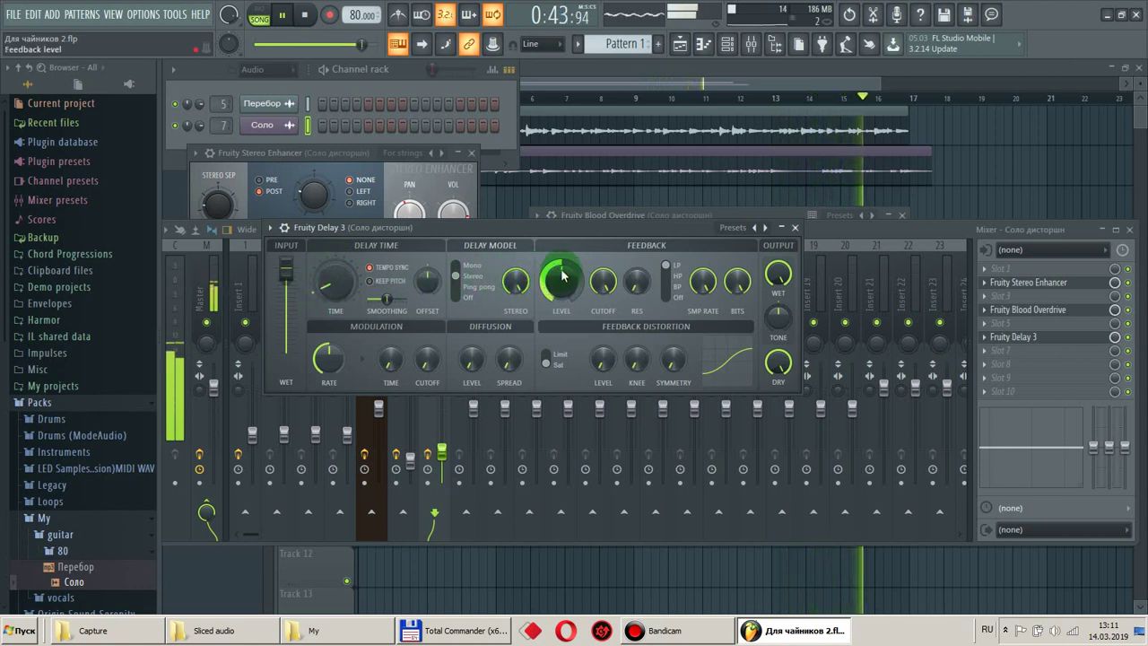
{"action": "left_click_drag", "start_coordinate": [562, 275], "coordinate": [562, 280]}
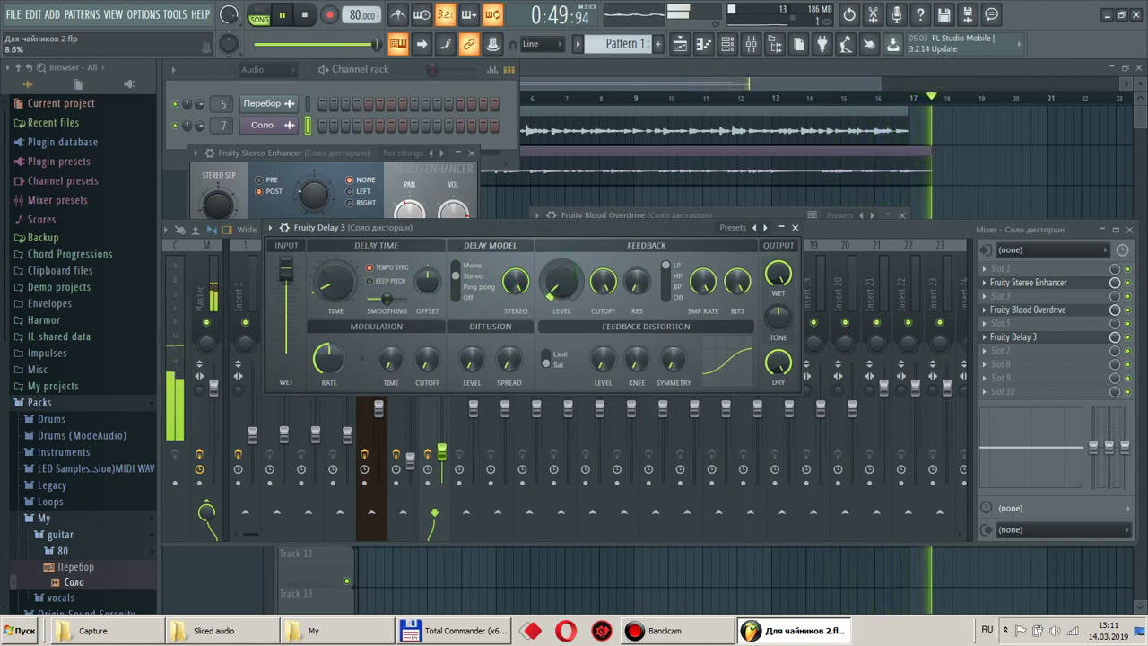
{"action": "left_click_drag", "start_coordinate": [562, 274], "coordinate": [555, 282]}
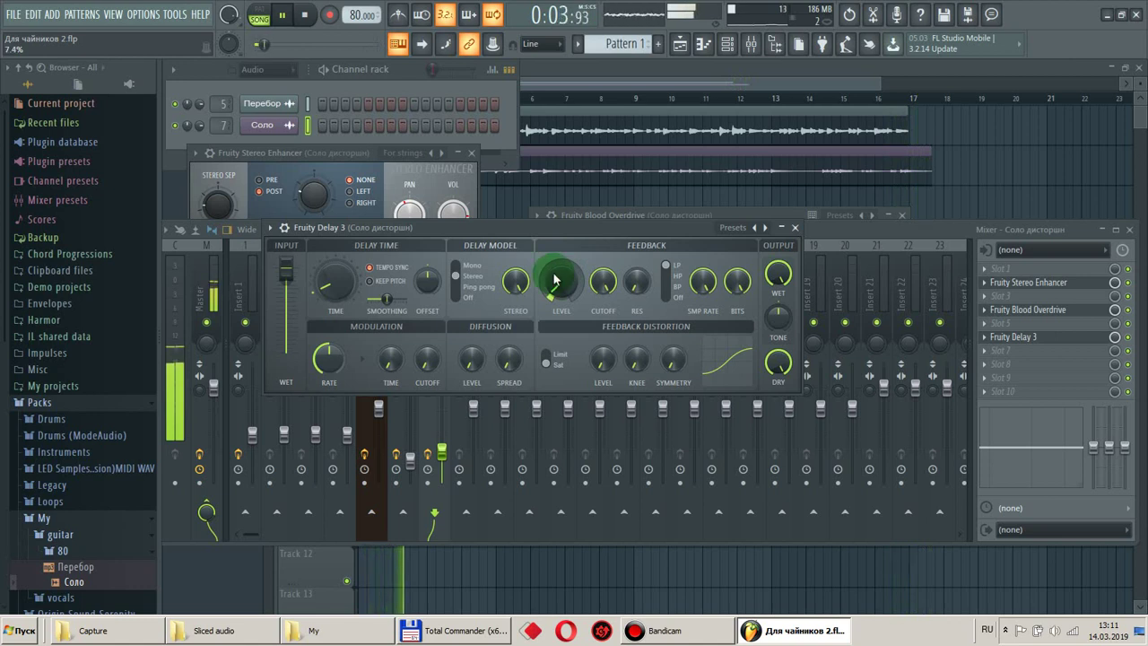
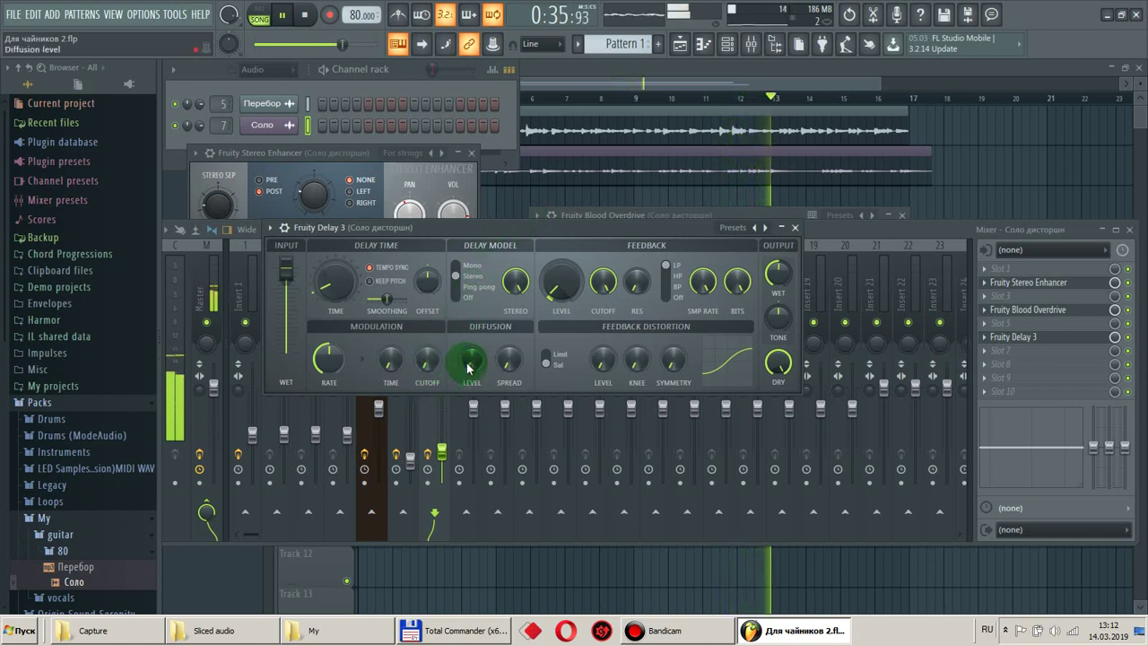
Raise the diffusion level and diffusion spread of Fruity Delay 3 to full.
{"action": "left_click_drag", "start_coordinate": [470, 370], "coordinate": [470, 374]}
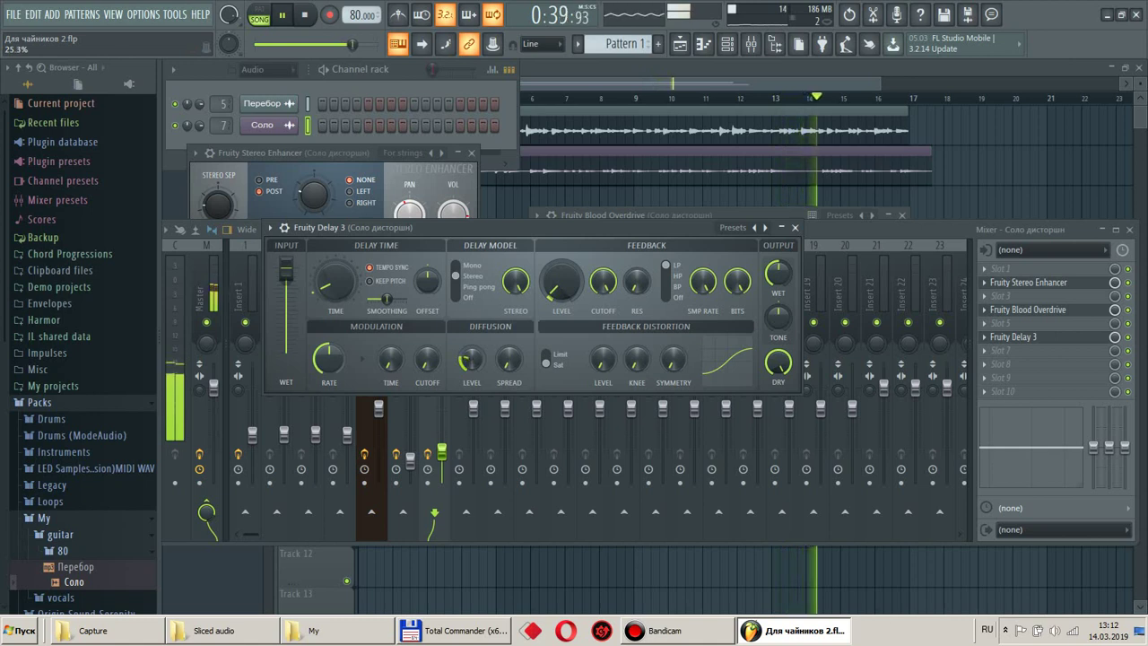
{"action": "left_click_drag", "start_coordinate": [470, 374], "coordinate": [344, 338]}
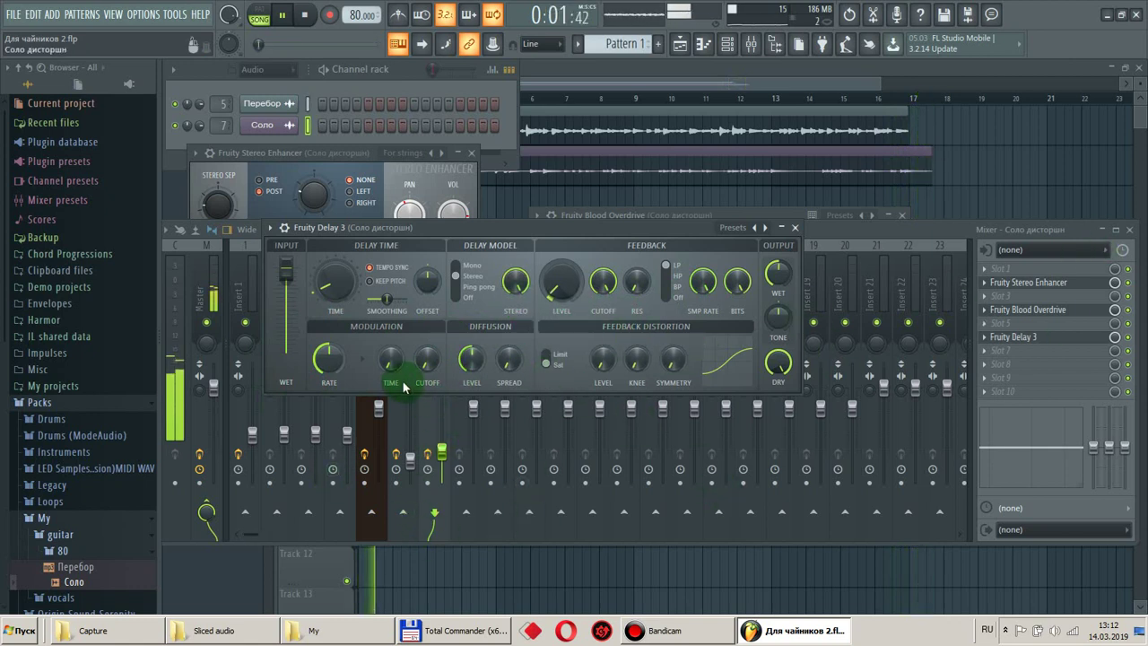
{"action": "left_click_drag", "start_coordinate": [471, 359], "coordinate": [471, 350]}
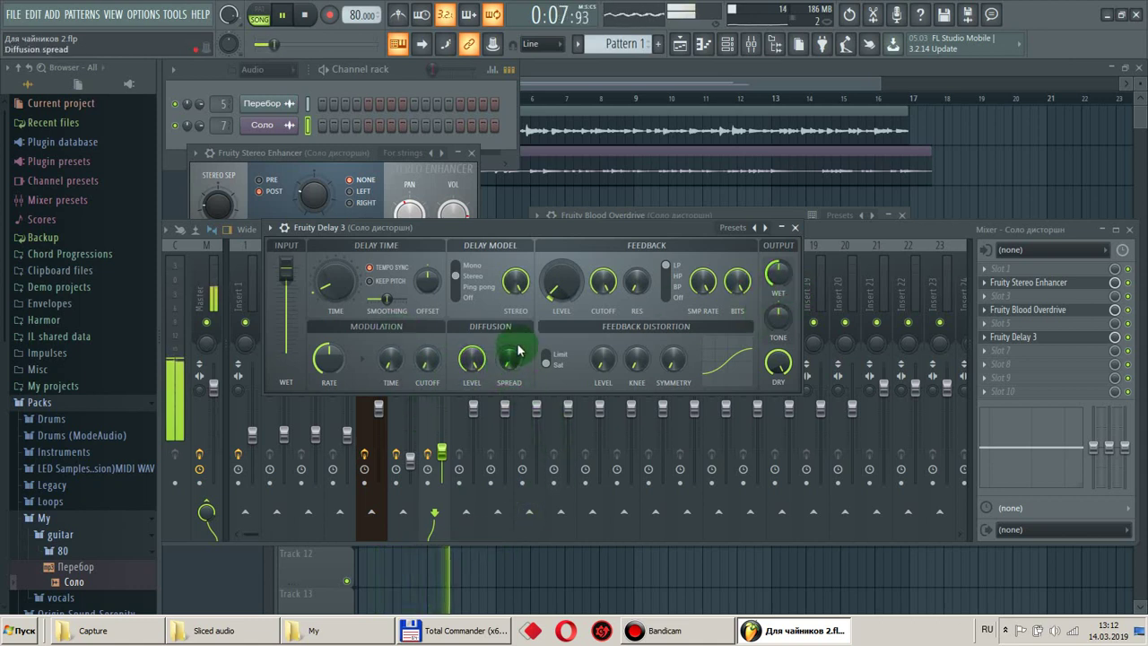
{"action": "left_click_drag", "start_coordinate": [508, 365], "coordinate": [509, 363]}
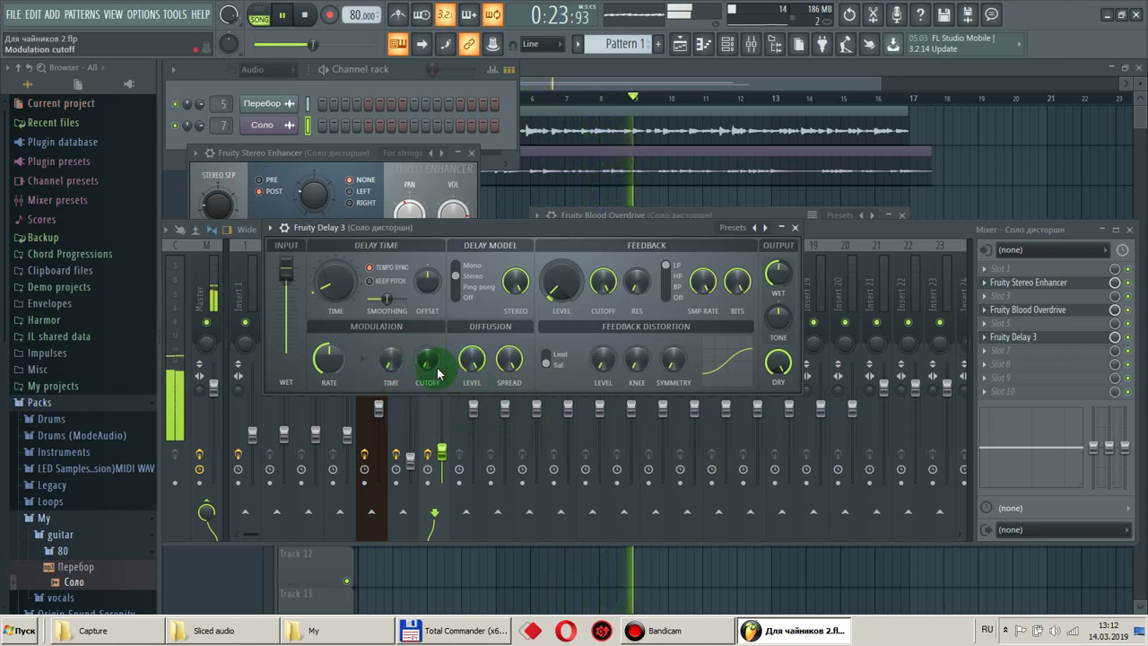
Try the Ping pong delay model with the output wet level at full and the dry level strongly reduced.
{"action": "left_click", "coordinate": [481, 285]}
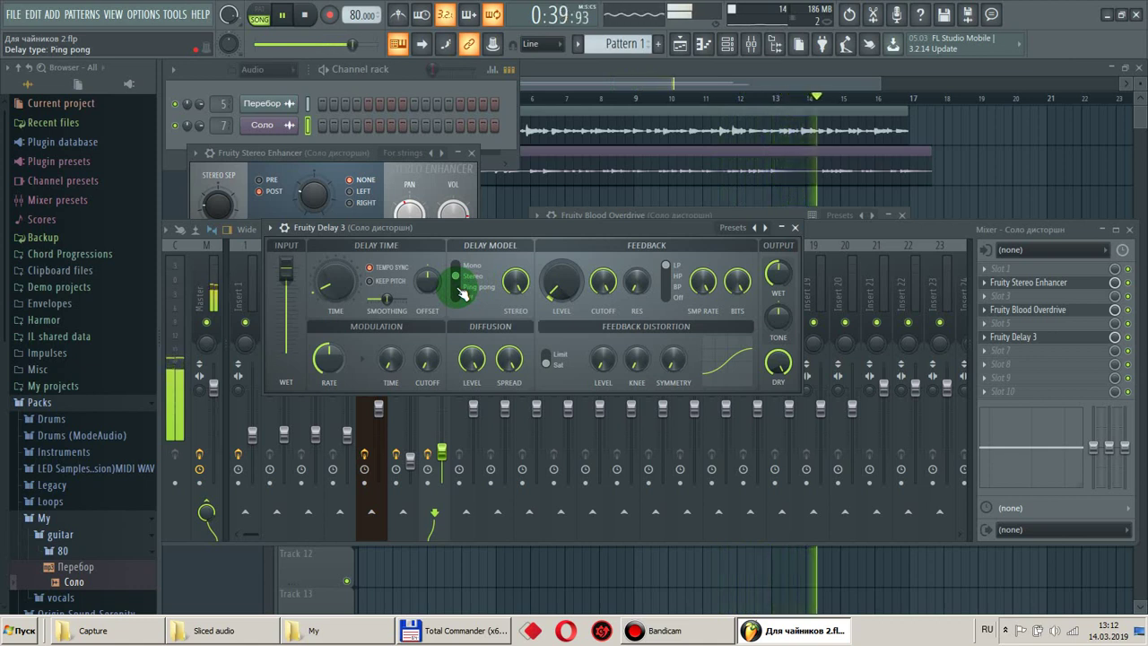
{"action": "left_click", "coordinate": [462, 289]}
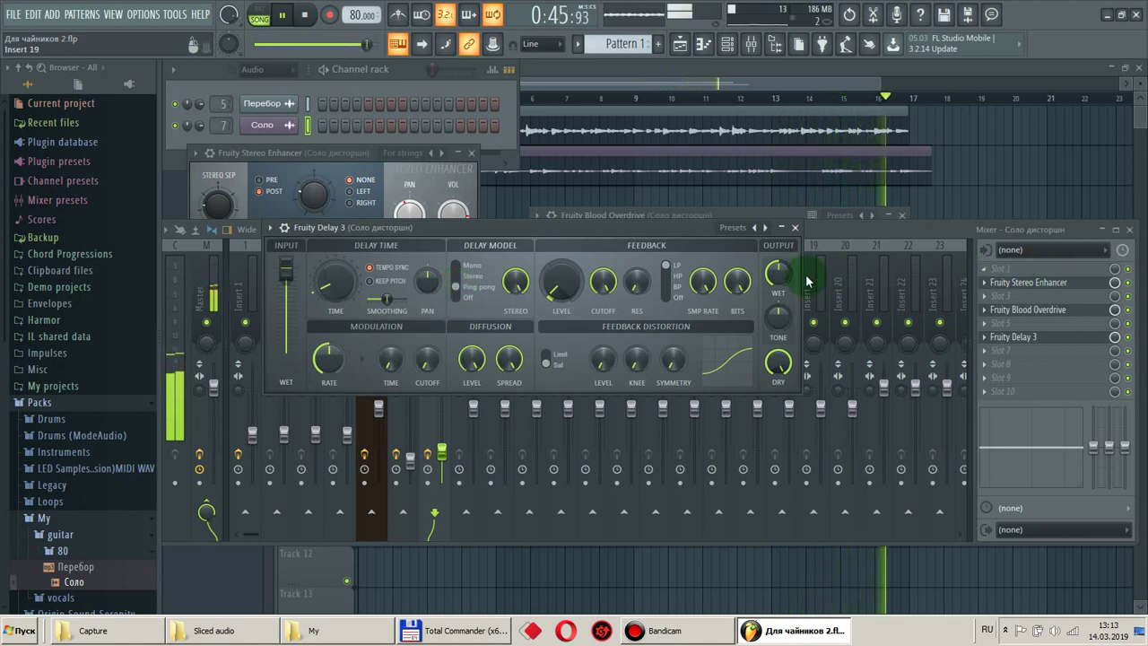
{"action": "left_click_drag", "start_coordinate": [779, 273], "coordinate": [778, 261]}
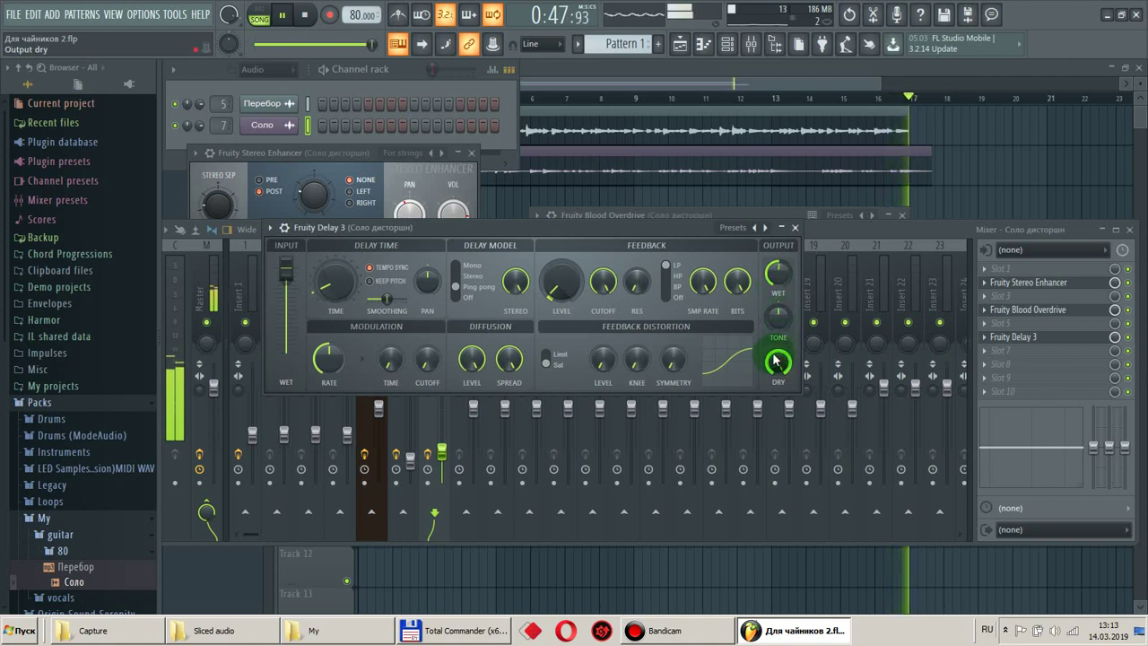
{"action": "left_click_drag", "start_coordinate": [778, 361], "coordinate": [778, 412]}
{"action": "left_click_drag", "start_coordinate": [778, 274], "coordinate": [778, 267]}
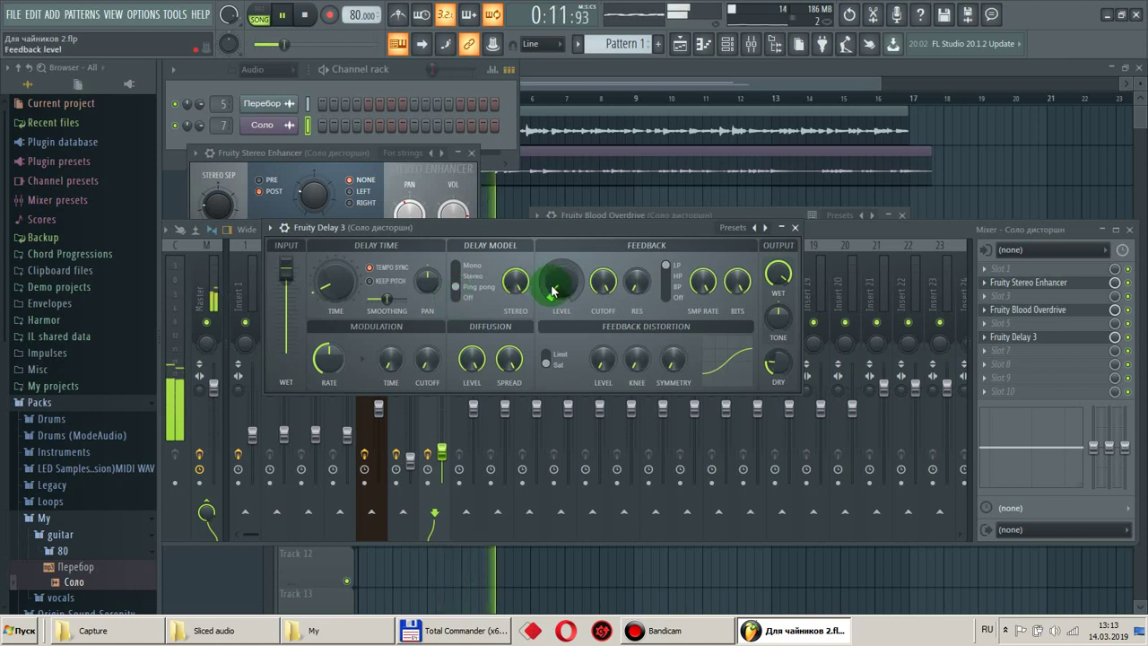
Return the delay model to Stereo and try a raised feedback level with the stereo spread reduced to about 23%.
{"action": "left_click_drag", "start_coordinate": [552, 289], "coordinate": [551, 238]}
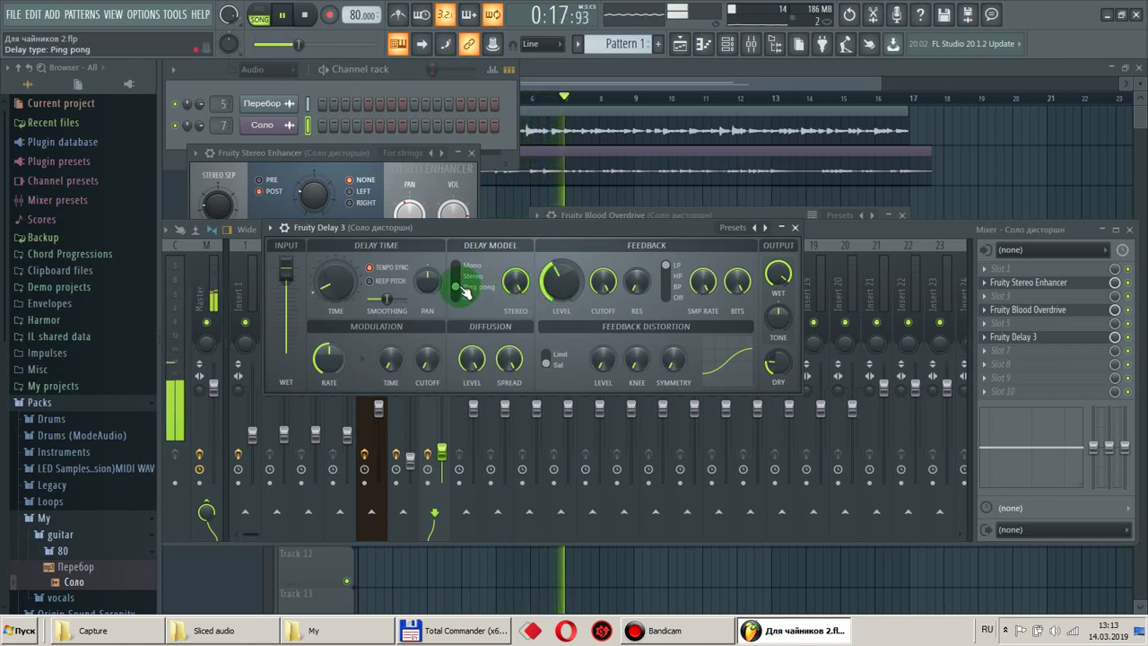
{"action": "left_click_drag", "start_coordinate": [458, 283], "coordinate": [461, 306]}
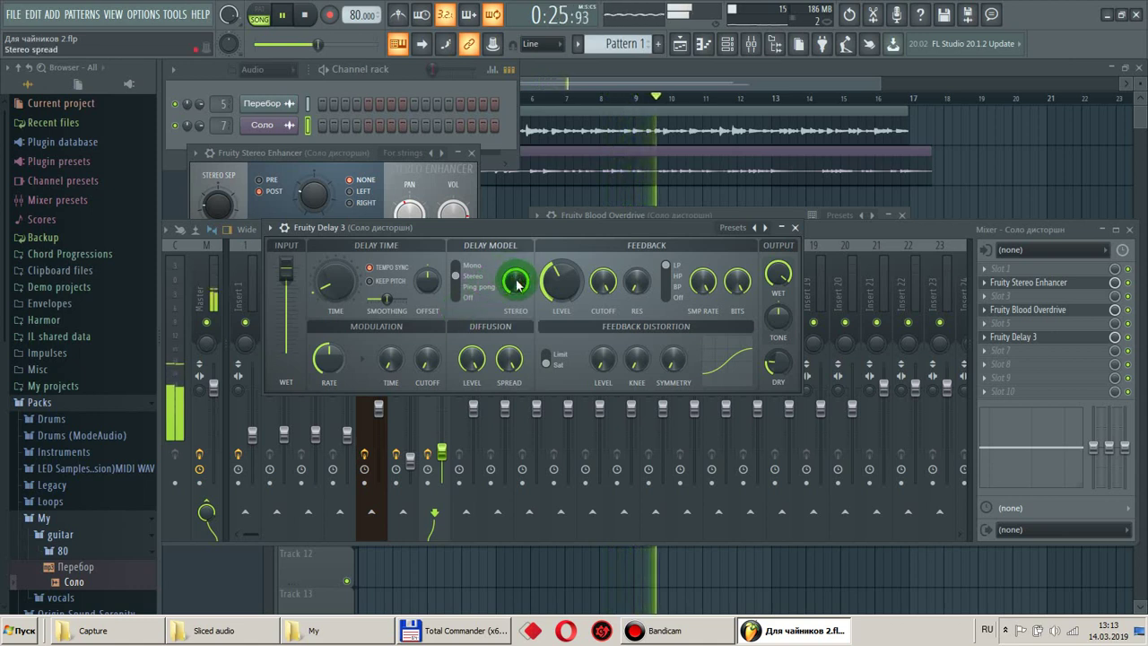
{"action": "left_click_drag", "start_coordinate": [517, 285], "coordinate": [518, 293]}
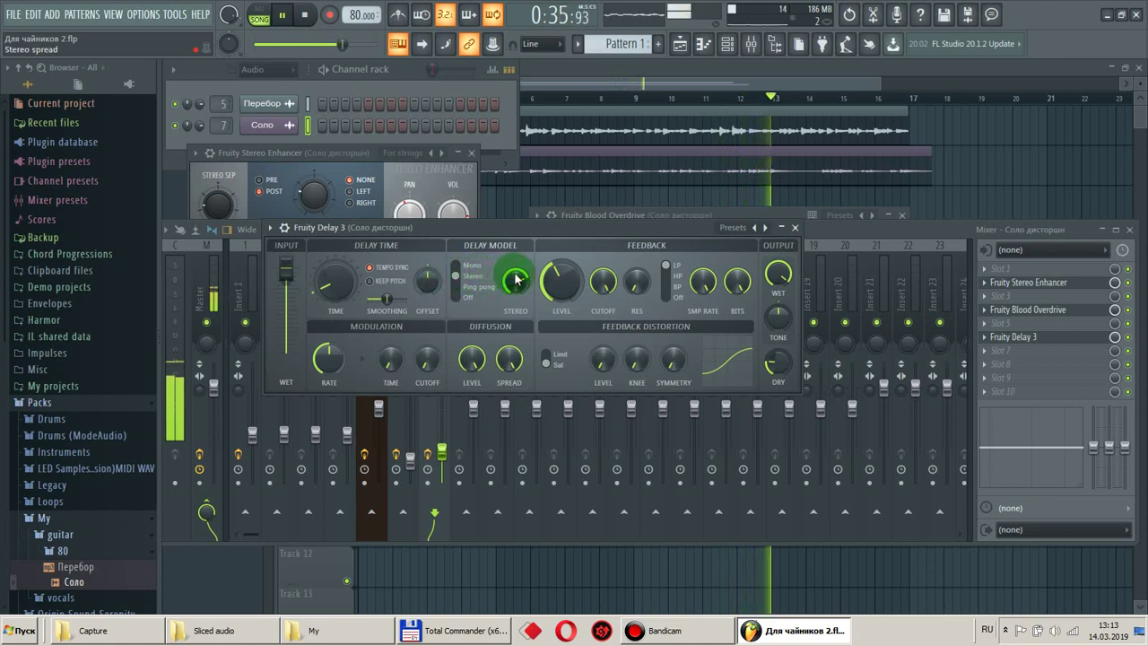
{"action": "left_click_drag", "start_coordinate": [517, 280], "coordinate": [516, 286]}
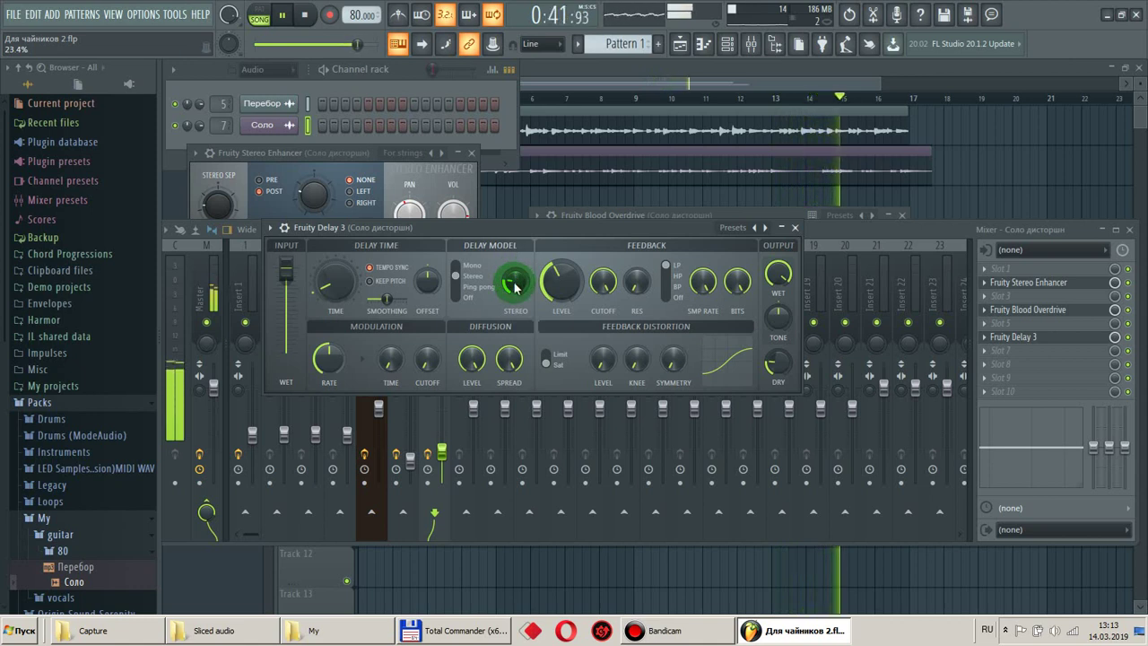
{"action": "left_click_drag", "start_coordinate": [559, 281], "coordinate": [559, 292]}
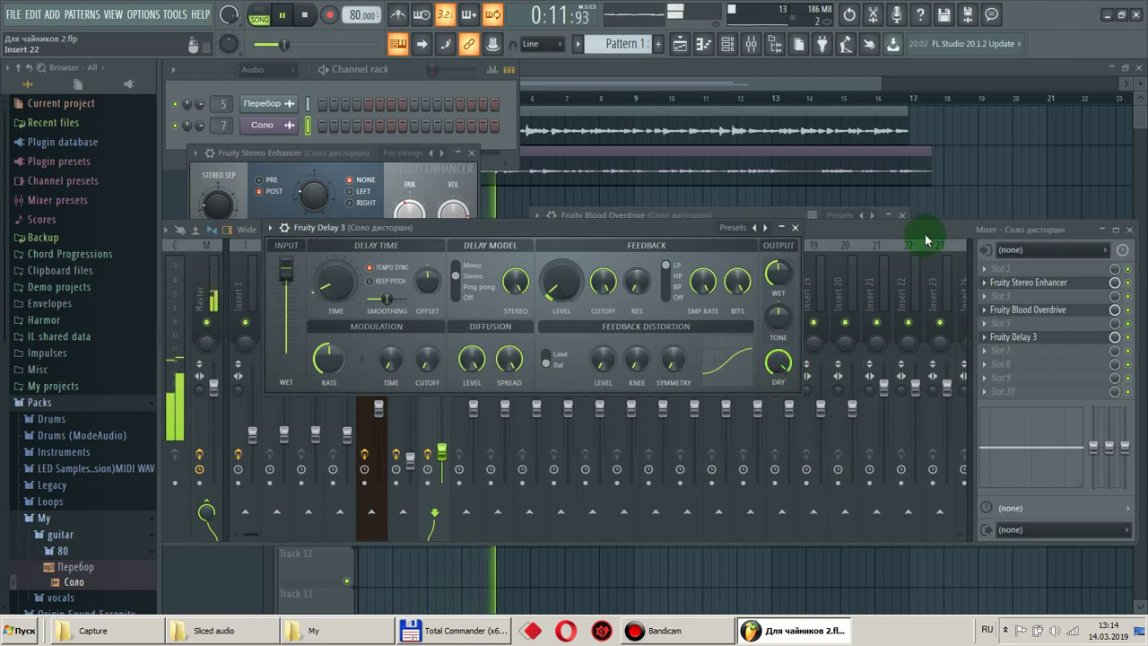
Load Fruity Reeverb 2 into effect slot 7 of the Соло дисторшн track.
{"action": "left_click", "coordinate": [1010, 359]}
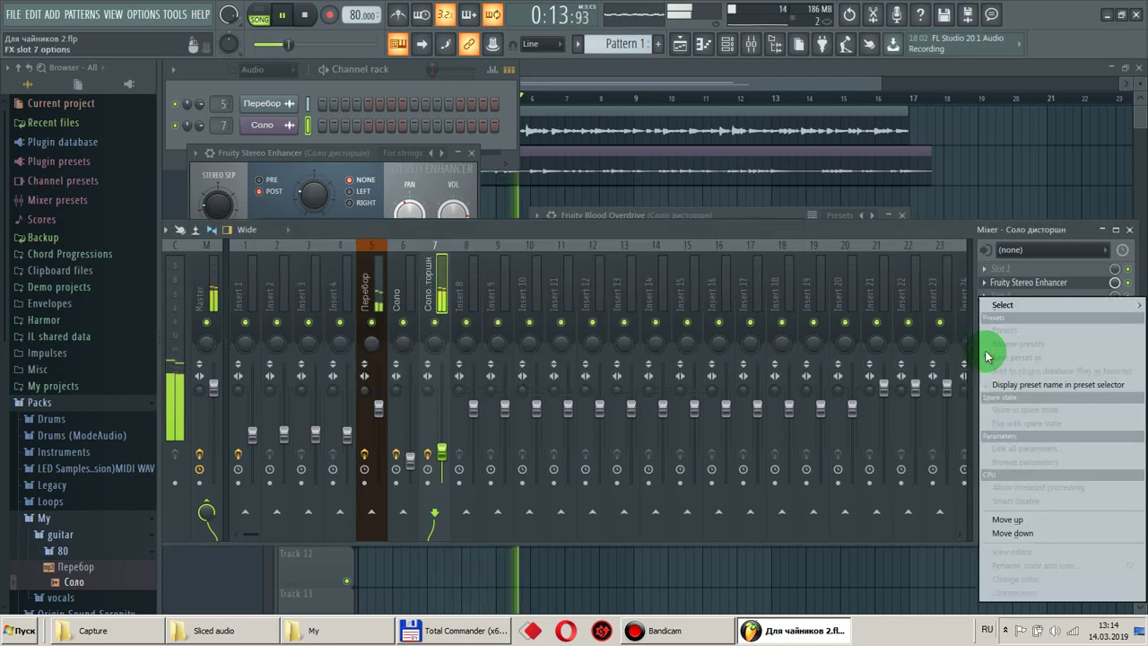
{"action": "mouse_move", "coordinate": [1010, 309]}
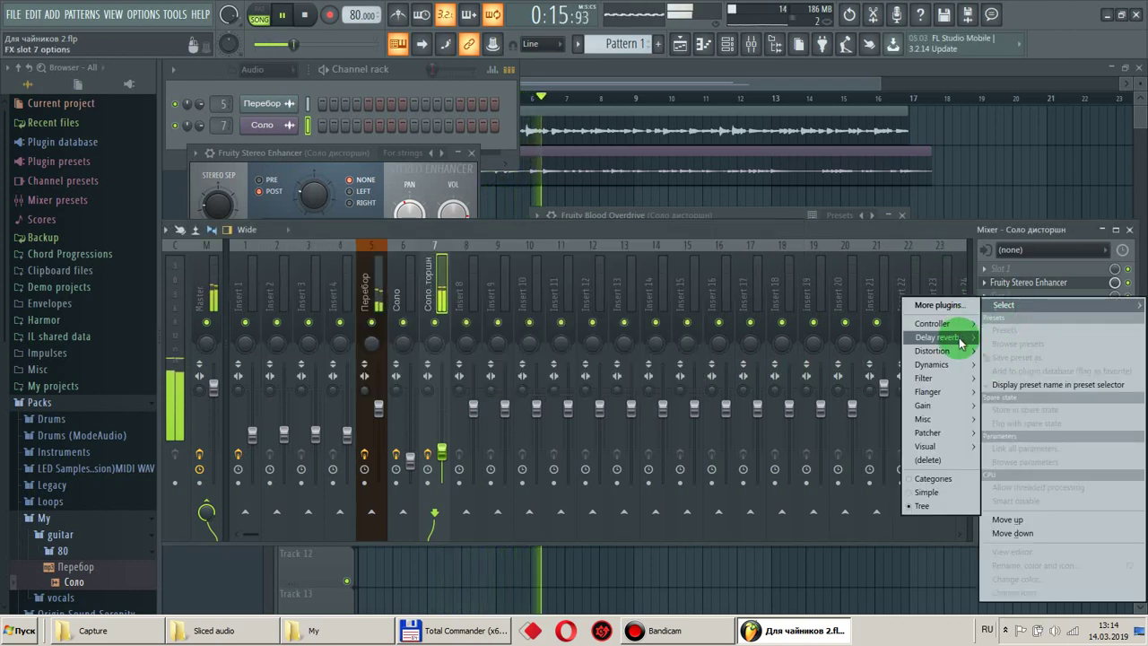
{"action": "mouse_move", "coordinate": [953, 336]}
{"action": "left_click", "coordinate": [873, 394]}
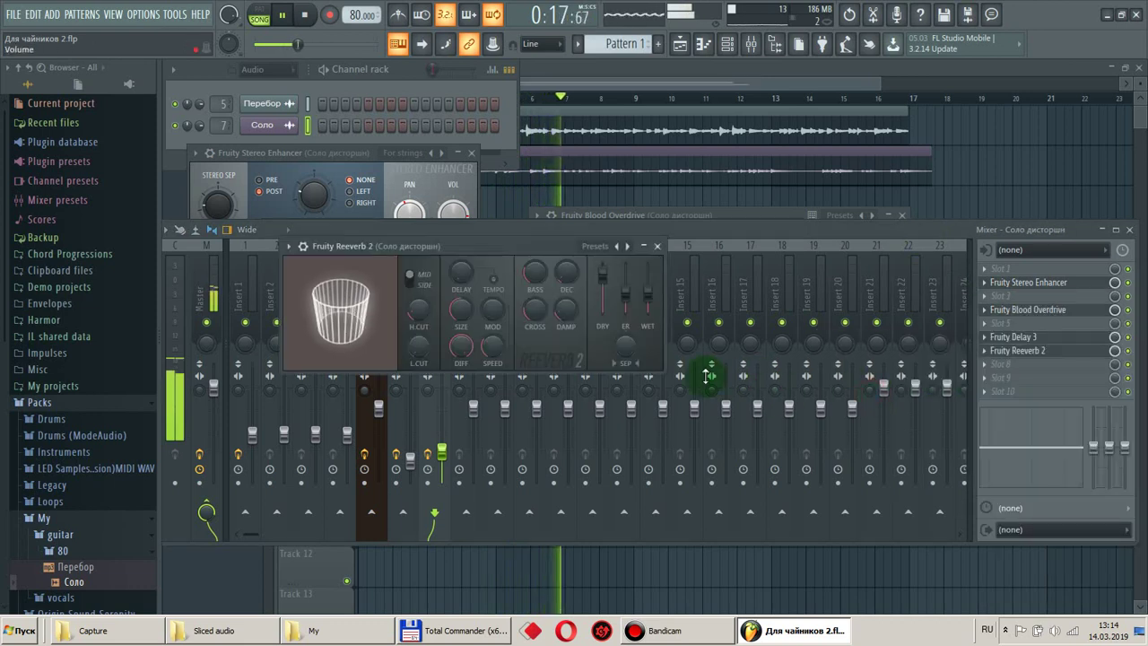
Enlarge Fruity Reeverb 2's room size and adjust its high cut and low cut, trying the low cut up to 3000 Hz.
{"action": "left_click_drag", "start_coordinate": [461, 310], "coordinate": [461, 296]}
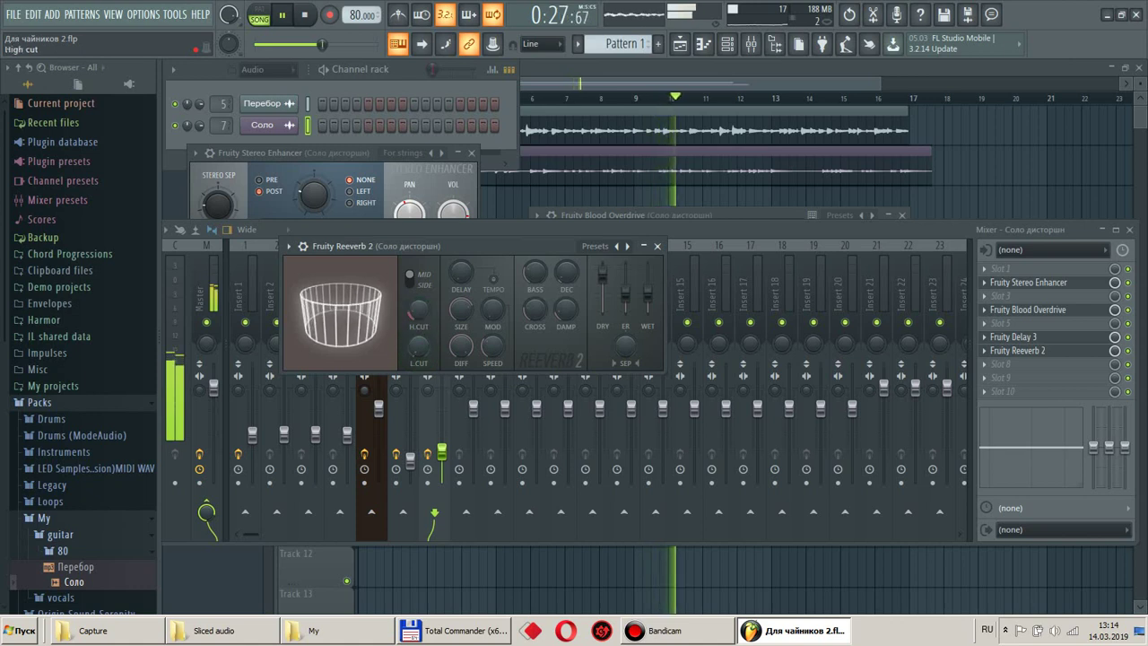
{"action": "left_click_drag", "start_coordinate": [419, 311], "coordinate": [419, 301]}
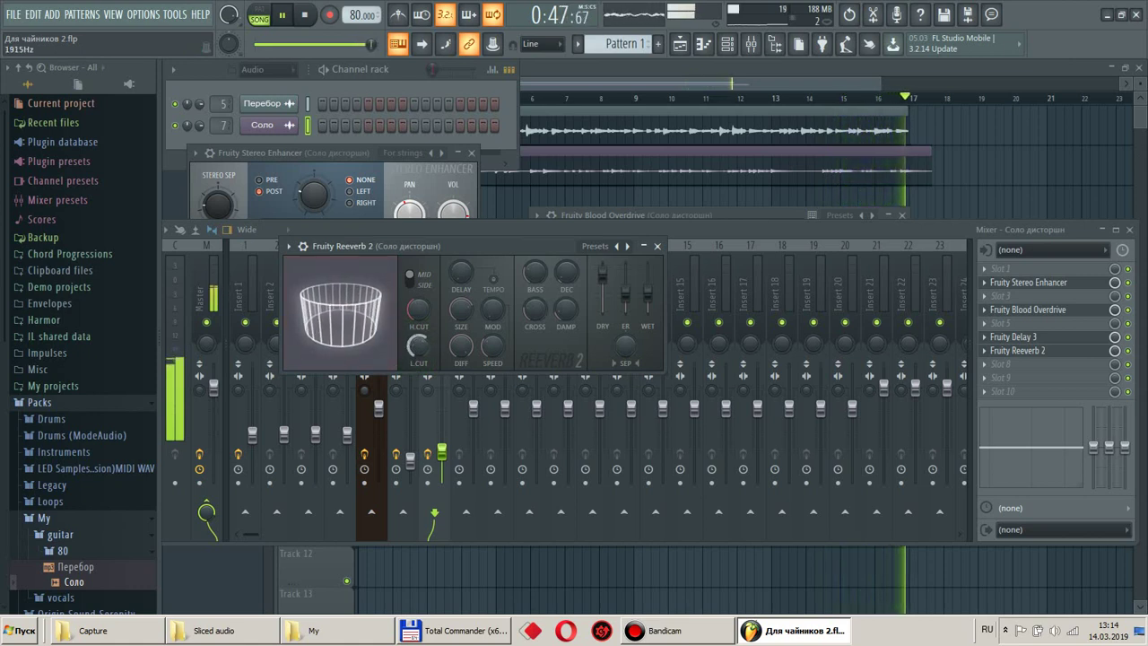
{"action": "left_click_drag", "start_coordinate": [419, 353], "coordinate": [419, 348]}
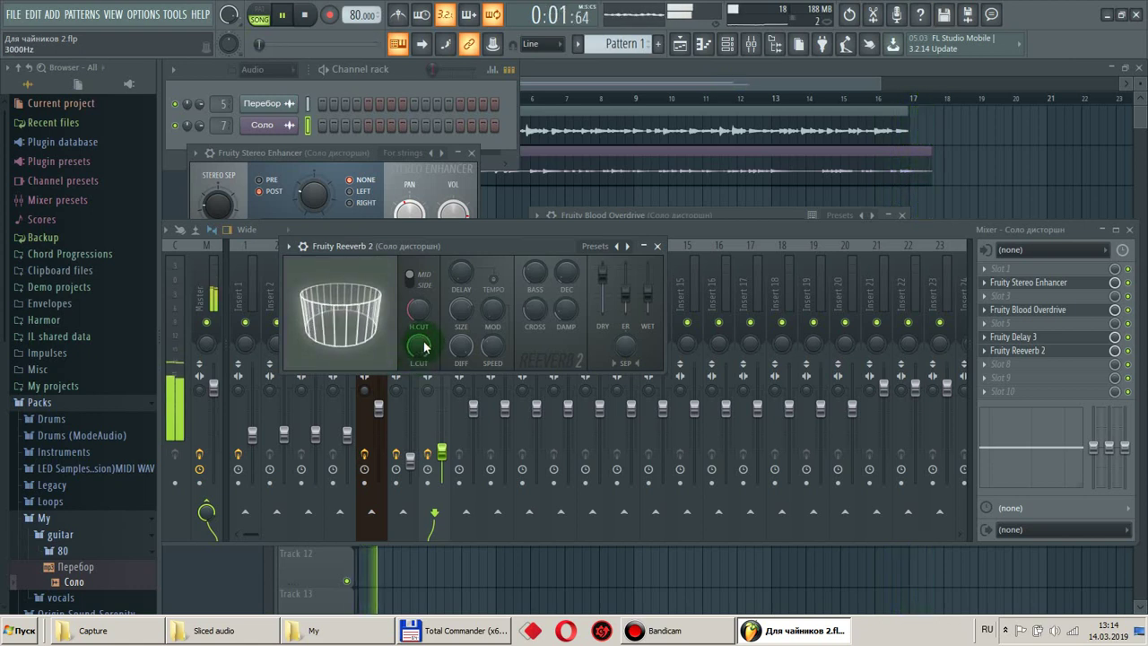
{"action": "left_click_drag", "start_coordinate": [425, 347], "coordinate": [418, 306]}
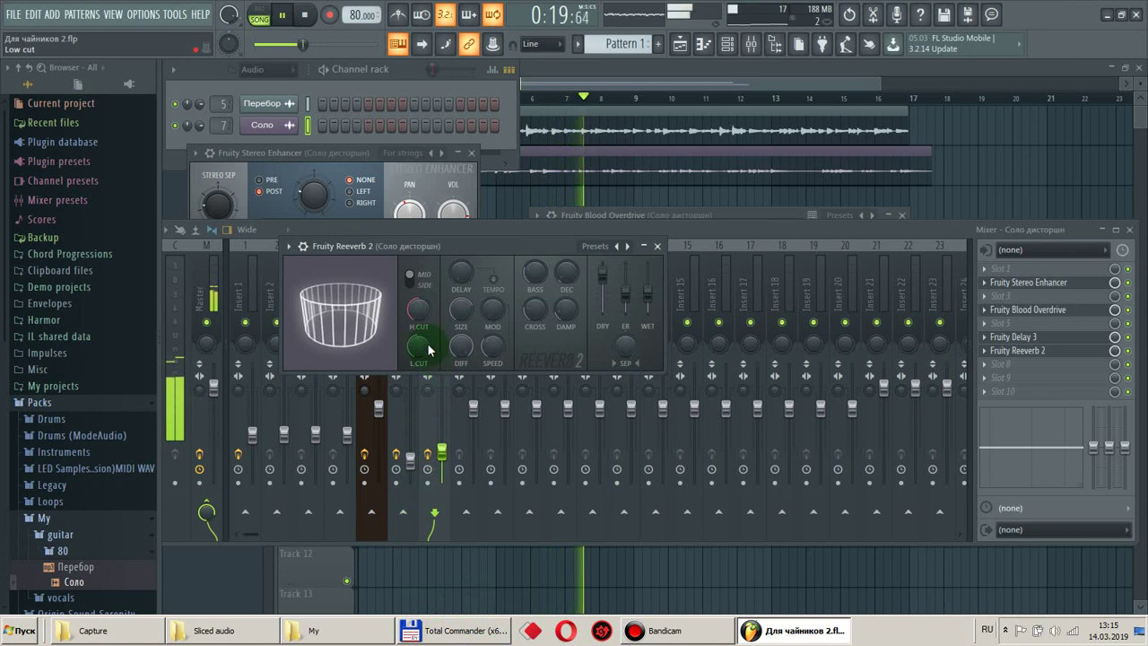
{"action": "left_click_drag", "start_coordinate": [418, 345], "coordinate": [418, 334]}
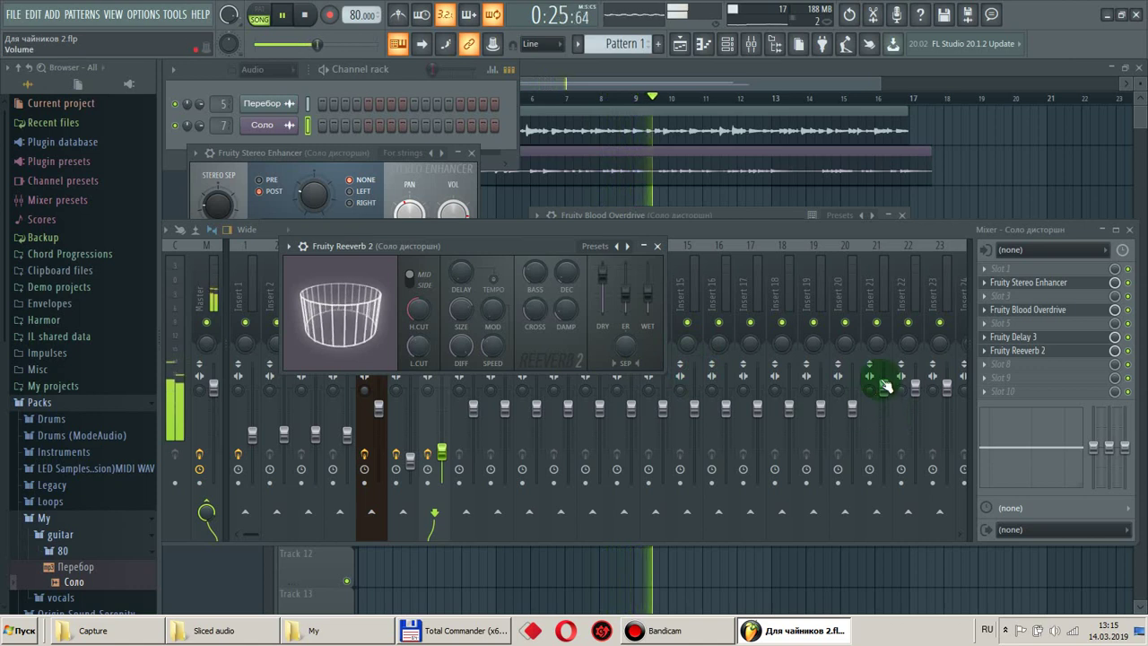
Load Fruity Parametric EQ 2 into effect slot 9 of the Соло дисторшн track.
{"action": "left_click", "coordinate": [989, 378]}
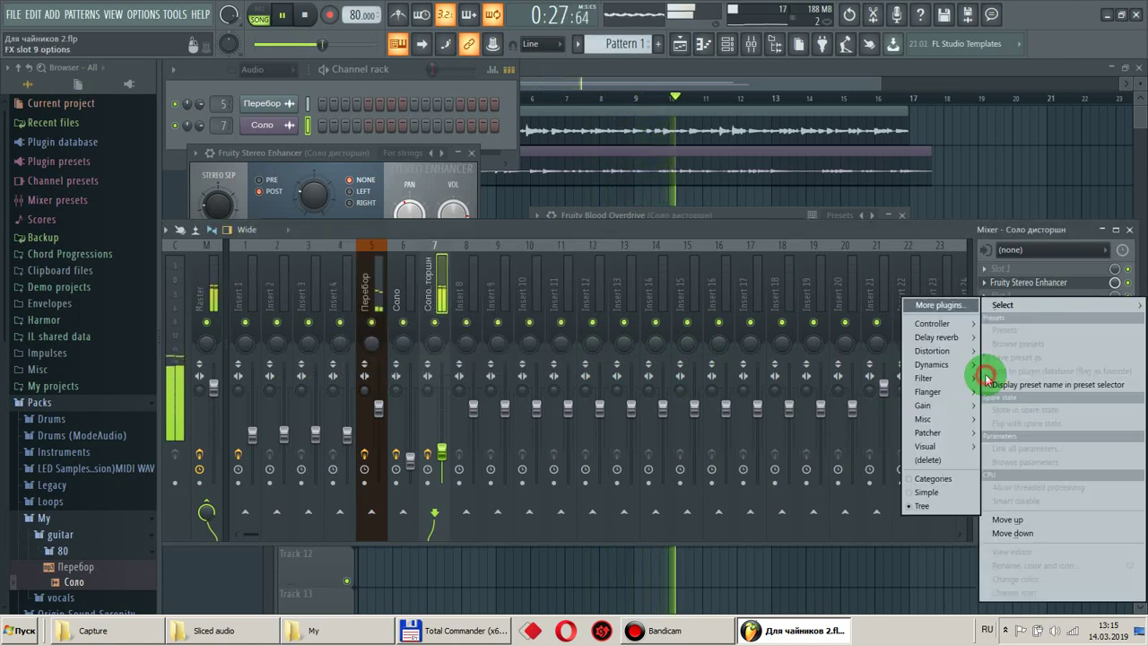
{"action": "mouse_move", "coordinate": [1005, 305]}
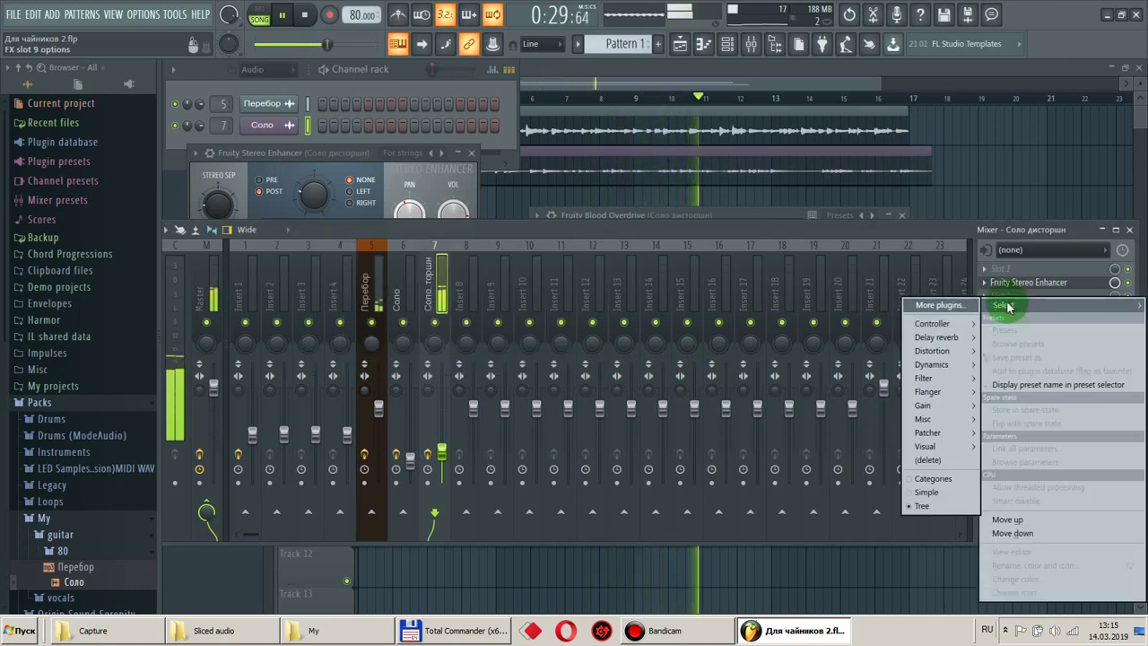
{"action": "mouse_move", "coordinate": [944, 345]}
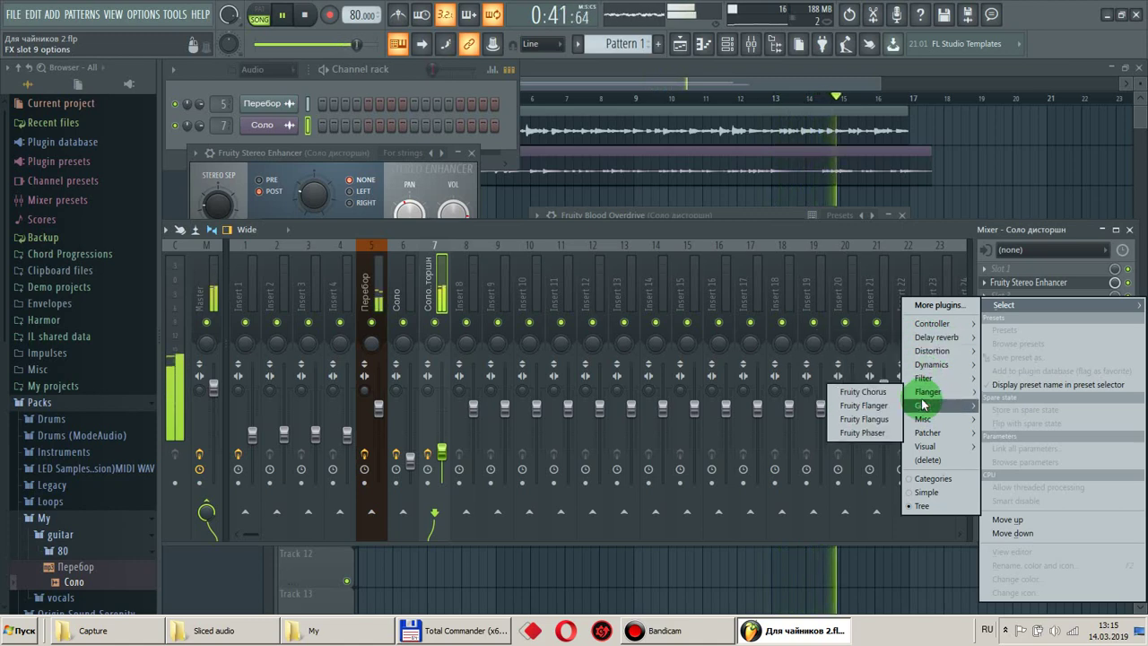
{"action": "mouse_move", "coordinate": [910, 377]}
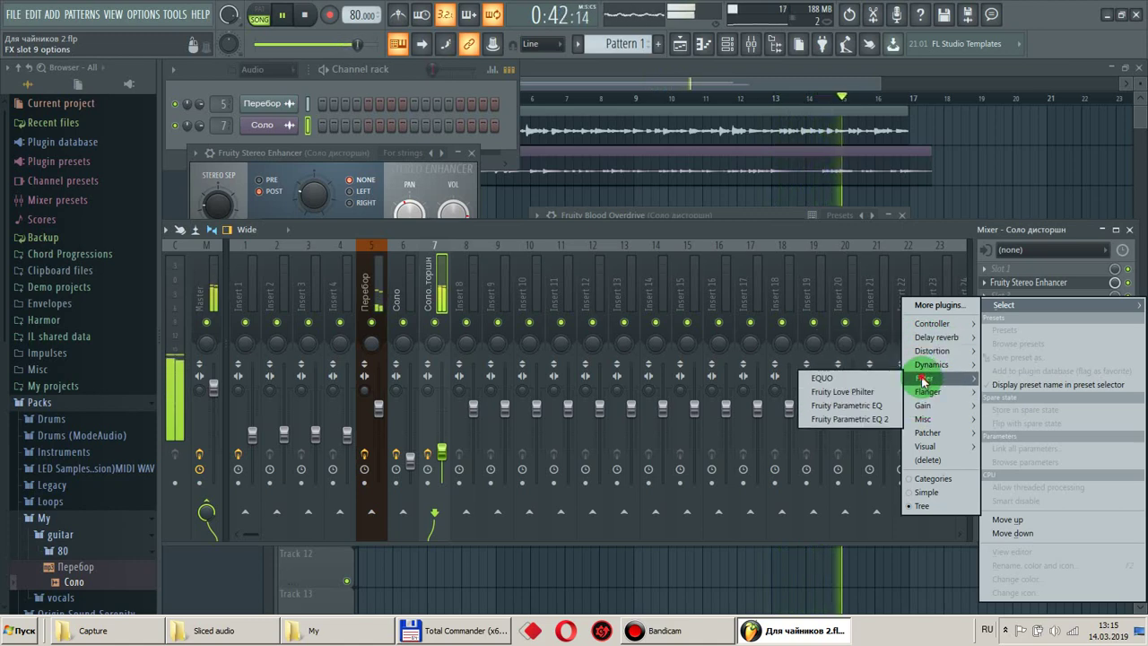
{"action": "left_click", "coordinate": [879, 419]}
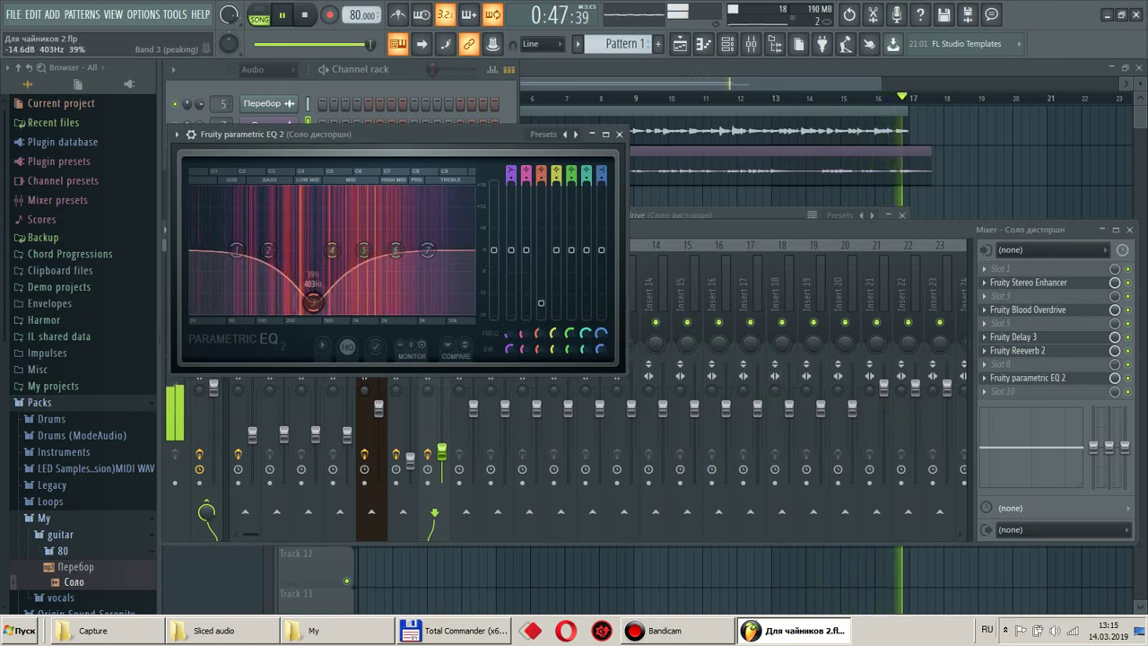
Cut EQ band 4 to about -17.5 dB at 739 Hz, boost bands 5 to 7, and compare the sound with the EQ bypassed.
{"action": "left_click_drag", "start_coordinate": [365, 251], "coordinate": [397, 238]}
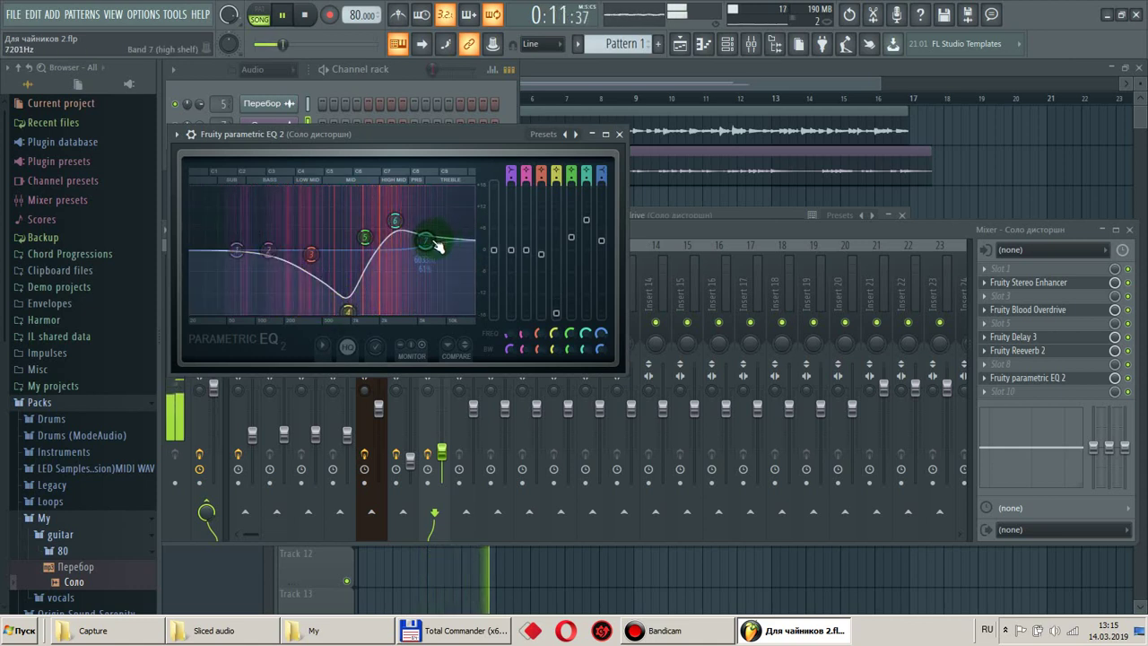
{"action": "left_click_drag", "start_coordinate": [437, 247], "coordinate": [395, 226]}
{"action": "left_click_drag", "start_coordinate": [310, 261], "coordinate": [306, 269]}
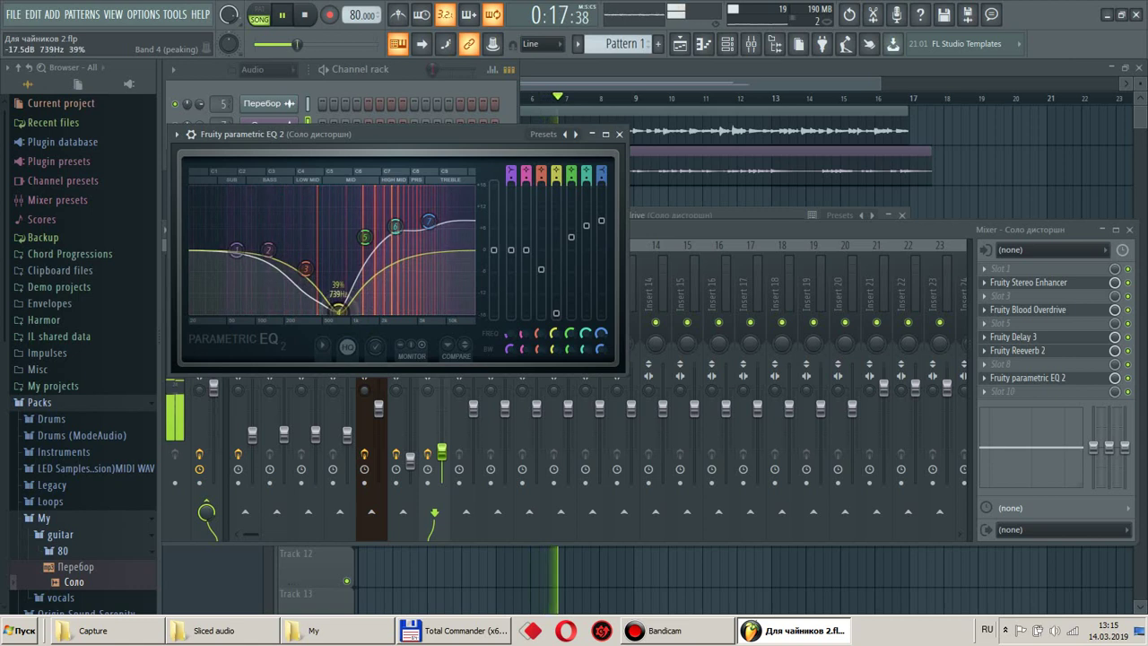
{"action": "left_click_drag", "start_coordinate": [365, 240], "coordinate": [365, 230]}
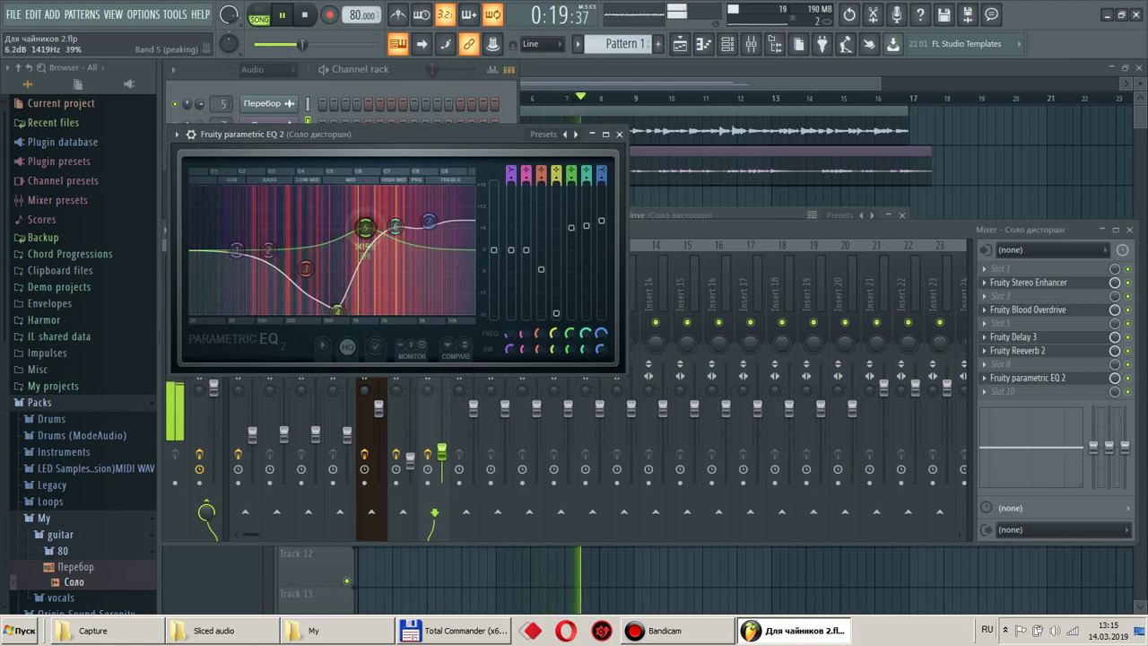
{"action": "left_click", "coordinate": [1129, 380]}
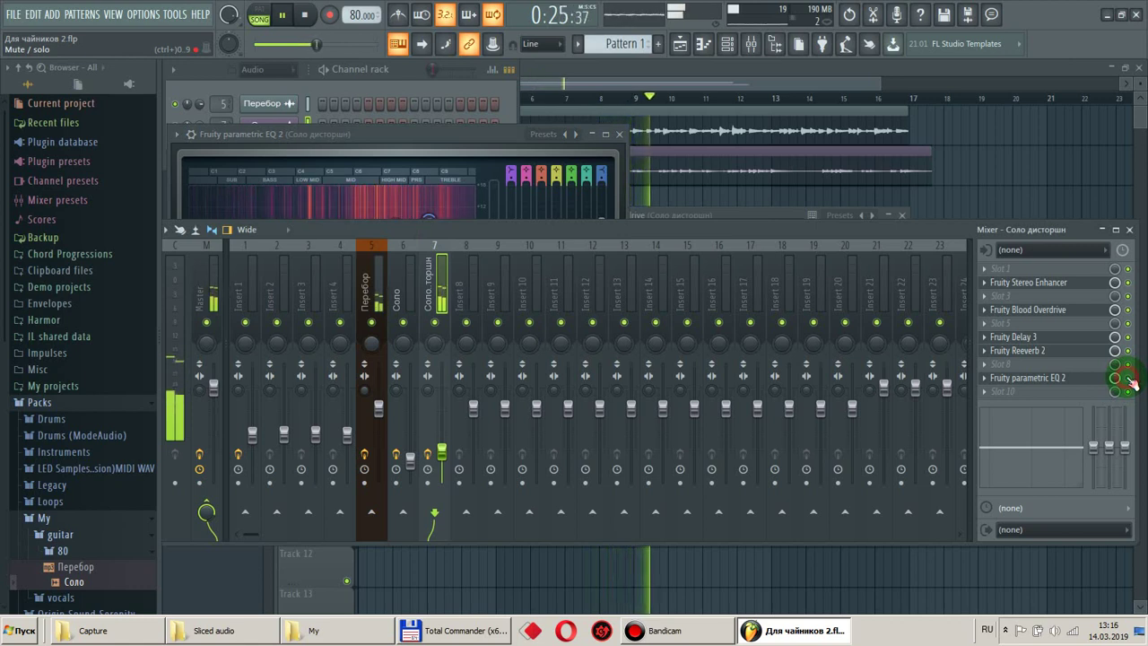
{"action": "left_click", "coordinate": [413, 140]}
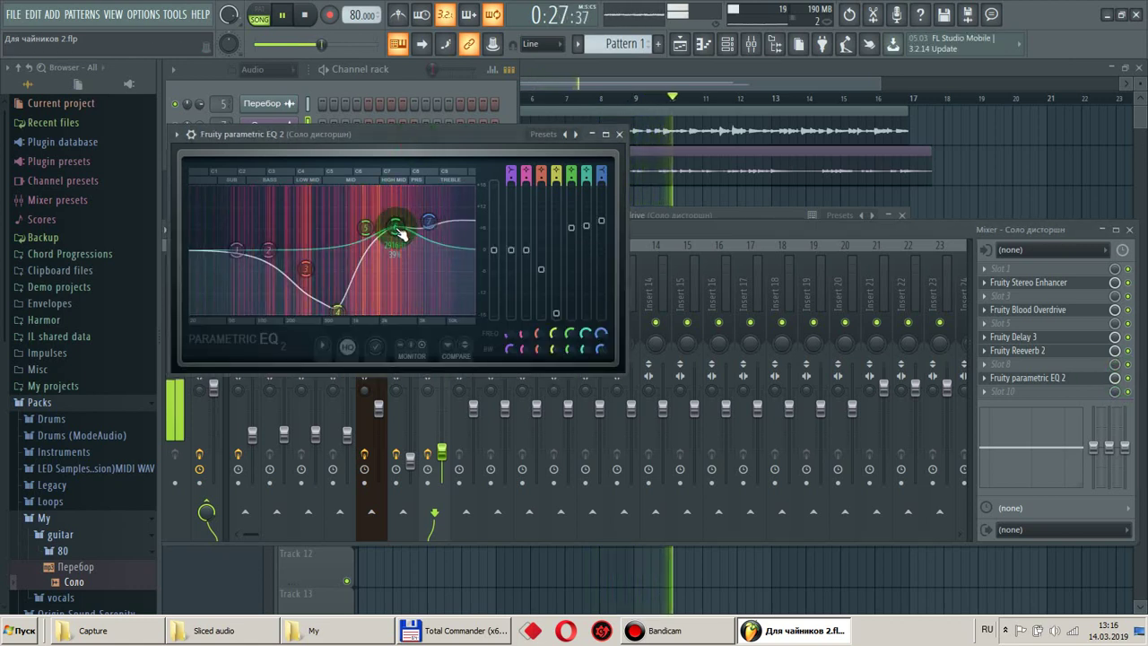
Set EQ band 3 to about -3.2 dB at 320 Hz, raise band 1, and shift band 4's cut to a lower frequency.
{"action": "left_click_drag", "start_coordinate": [337, 309], "coordinate": [303, 267]}
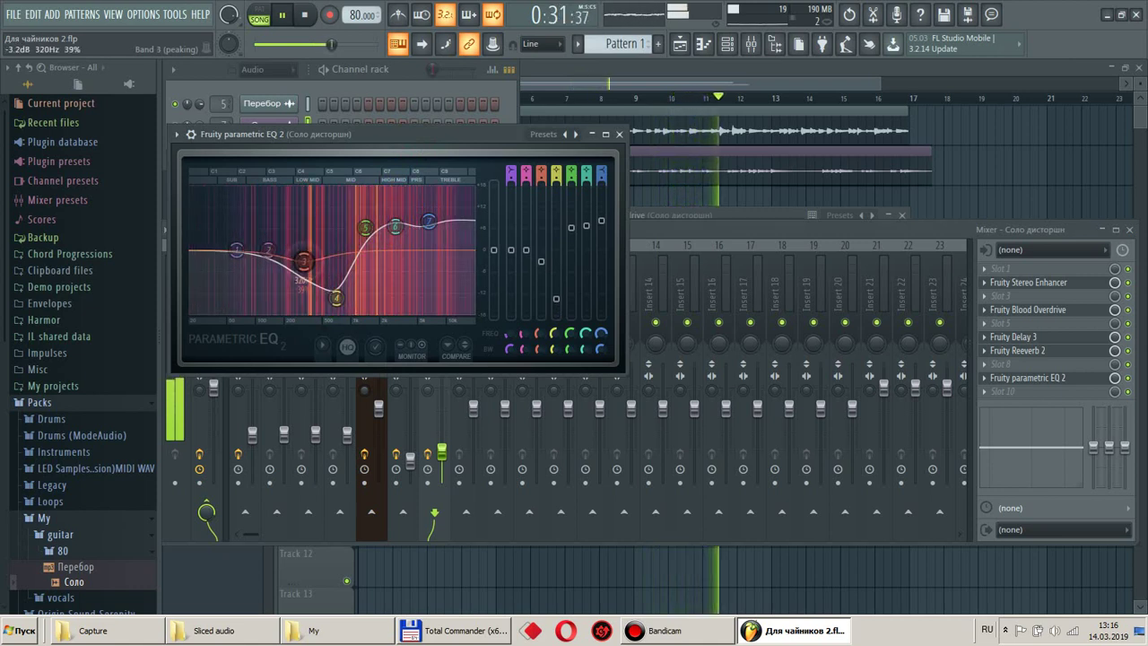
{"action": "left_click_drag", "start_coordinate": [237, 252], "coordinate": [234, 241]}
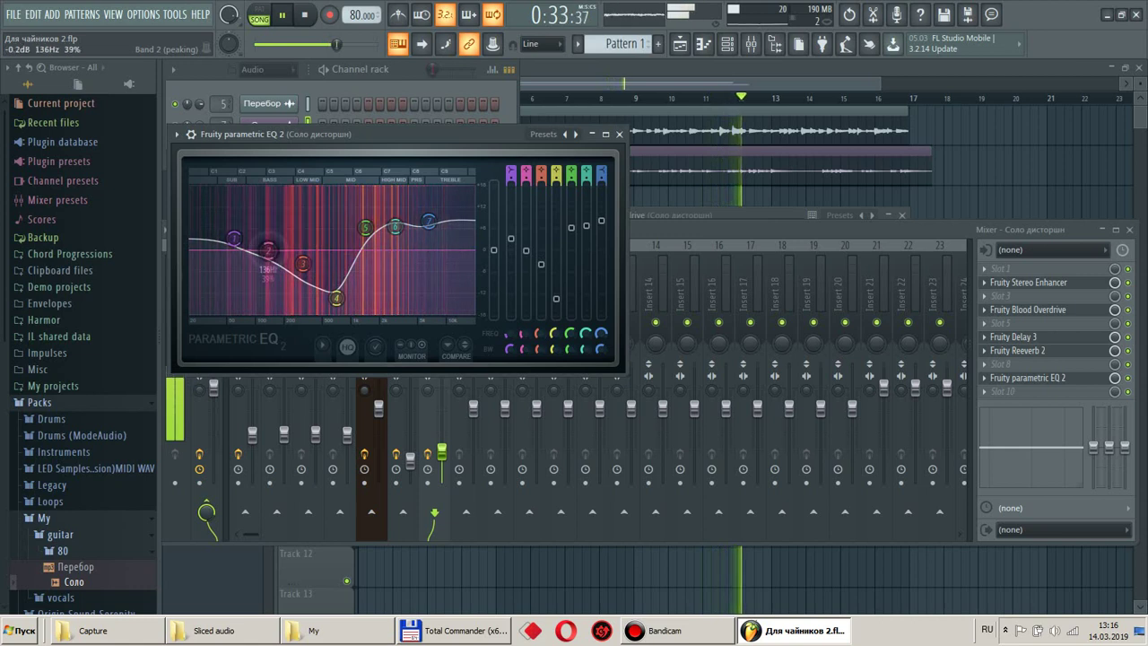
{"action": "left_click_drag", "start_coordinate": [336, 298], "coordinate": [319, 303]}
{"action": "left_click_drag", "start_coordinate": [396, 228], "coordinate": [342, 220]}
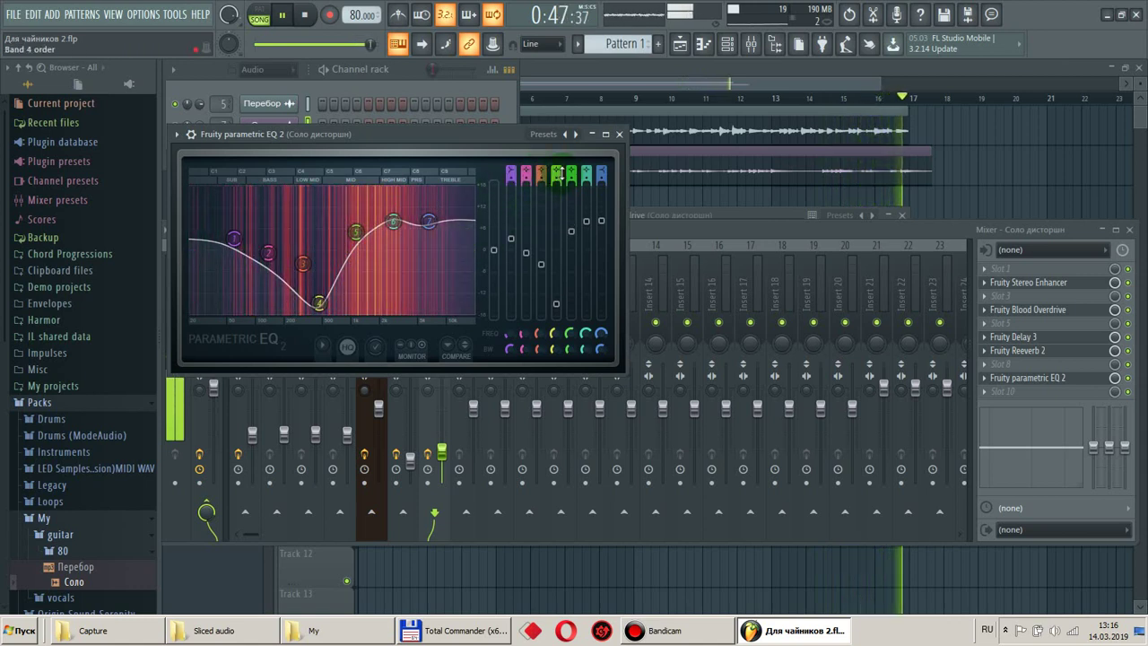
Change EQ band 4 to a notch filter, sweep it to a lower frequency, and raise bands 5 to 7 slightly.
{"action": "left_click_drag", "start_coordinate": [557, 175], "coordinate": [556, 184]}
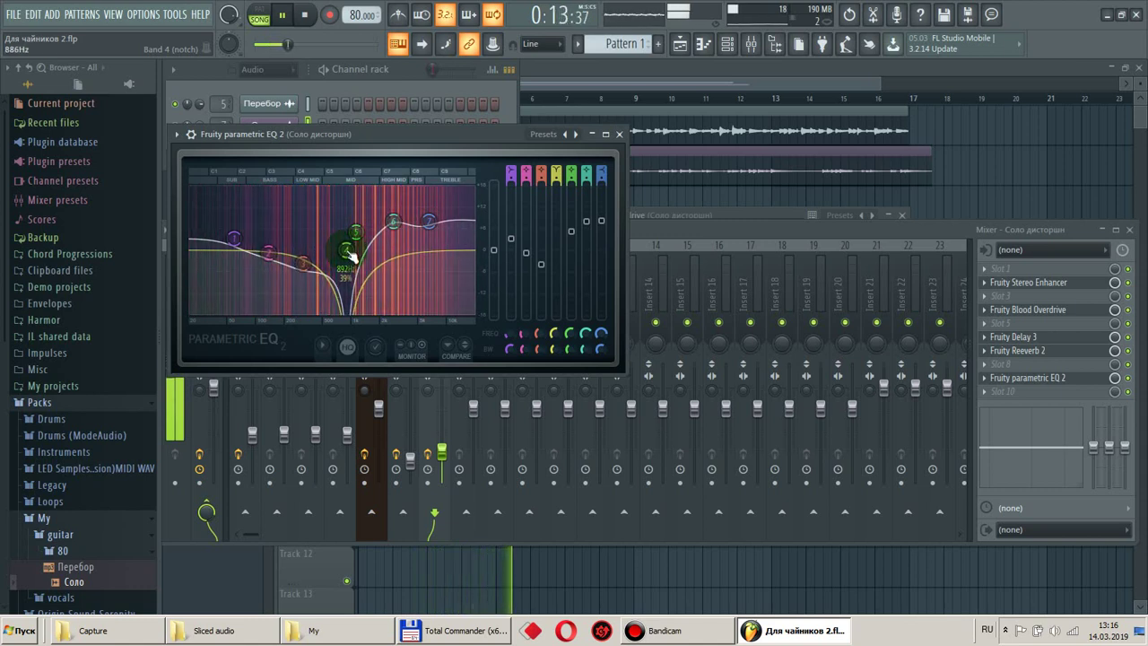
{"action": "mouse_move", "coordinate": [346, 251]}
{"action": "left_mouse_down"}
{"action": "mouse_move", "coordinate": [315, 252]}
{"action": "mouse_move", "coordinate": [326, 250]}
{"action": "left_mouse_up"}
{"action": "left_click_drag", "start_coordinate": [437, 223], "coordinate": [348, 224]}
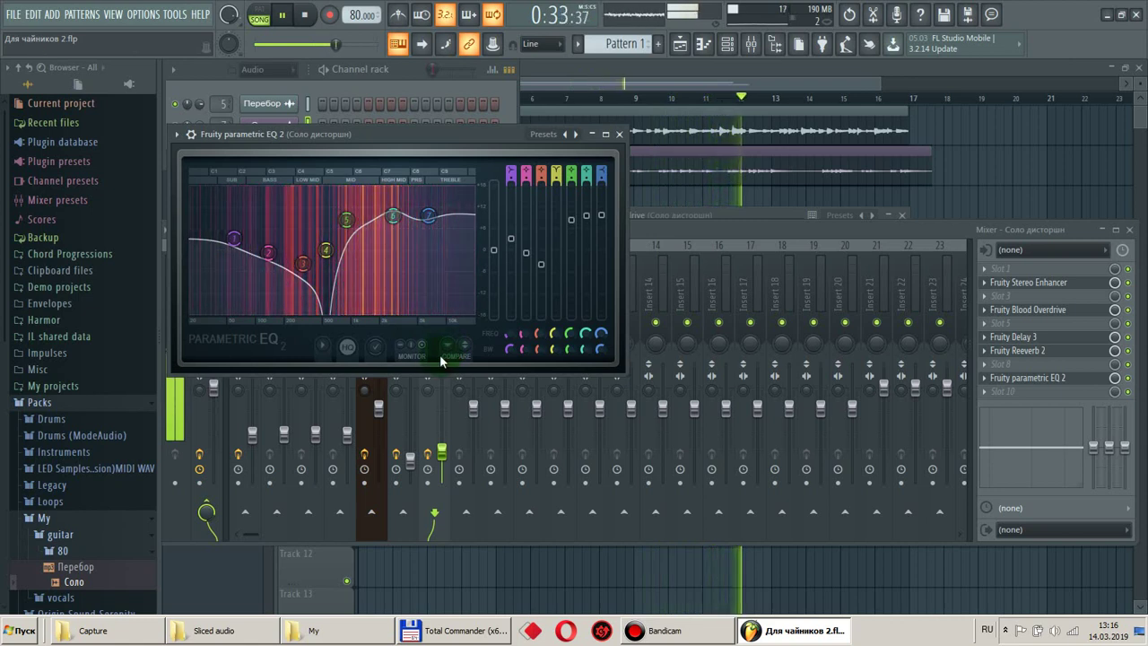
Route the Соло channel to mixer track 8, show that track in the mixer, and restart playback from the beginning.
{"action": "left_click", "coordinate": [786, 231]}
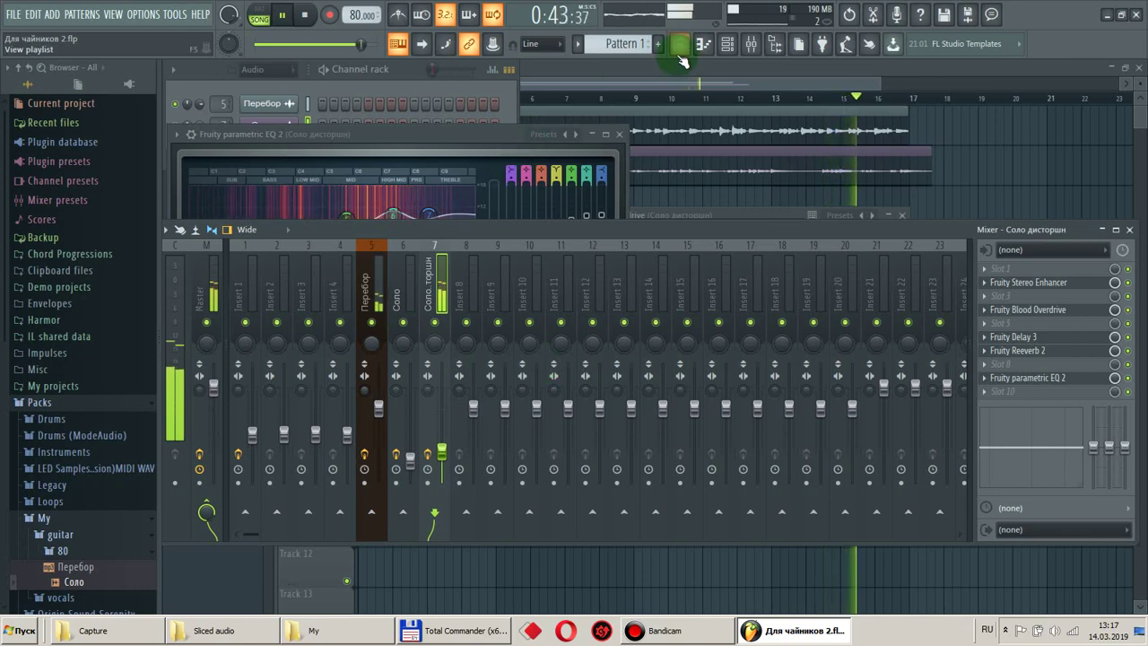
{"action": "left_click", "coordinate": [628, 71]}
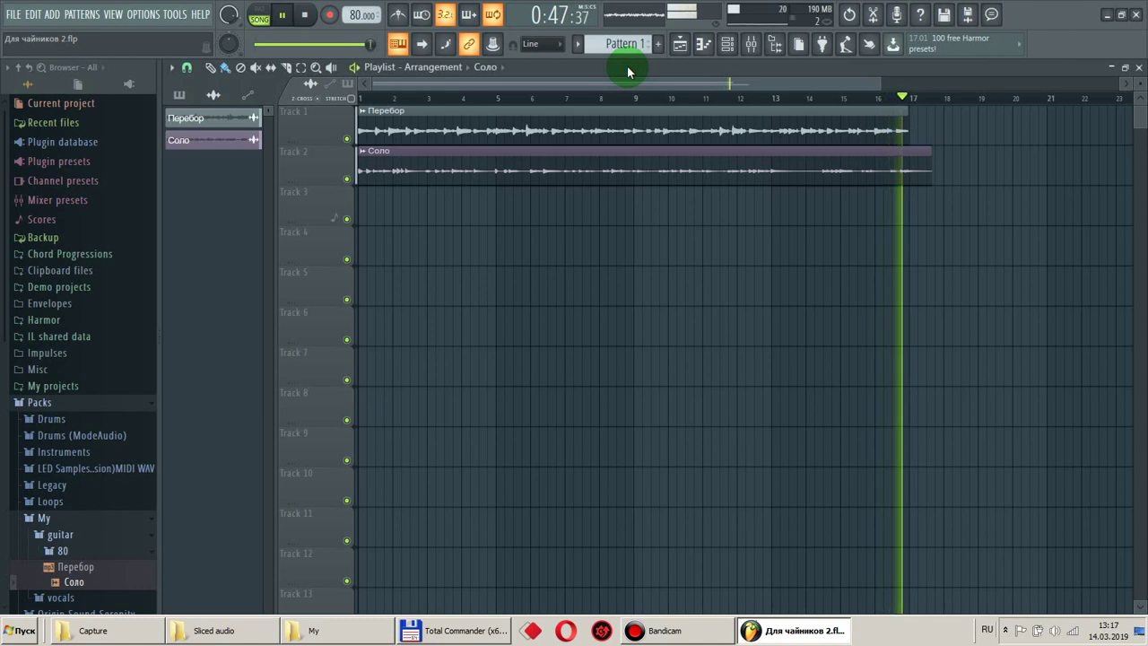
{"action": "left_click", "coordinate": [728, 45]}
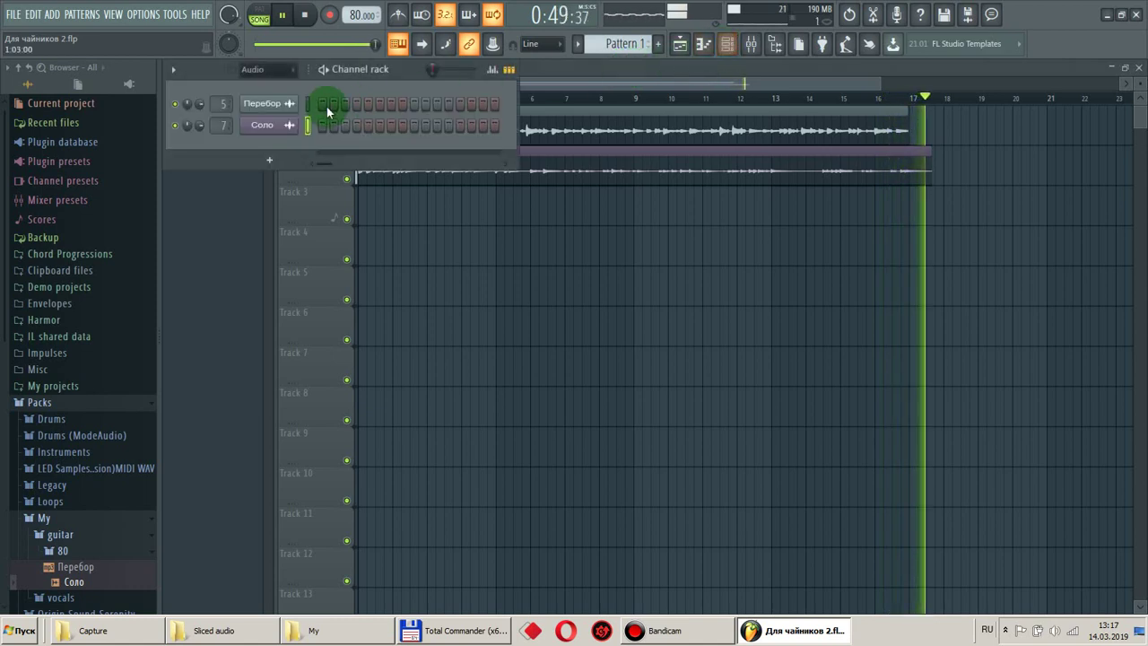
{"action": "left_click", "coordinate": [231, 128]}
{"action": "left_click_drag", "start_coordinate": [218, 128], "coordinate": [218, 120]}
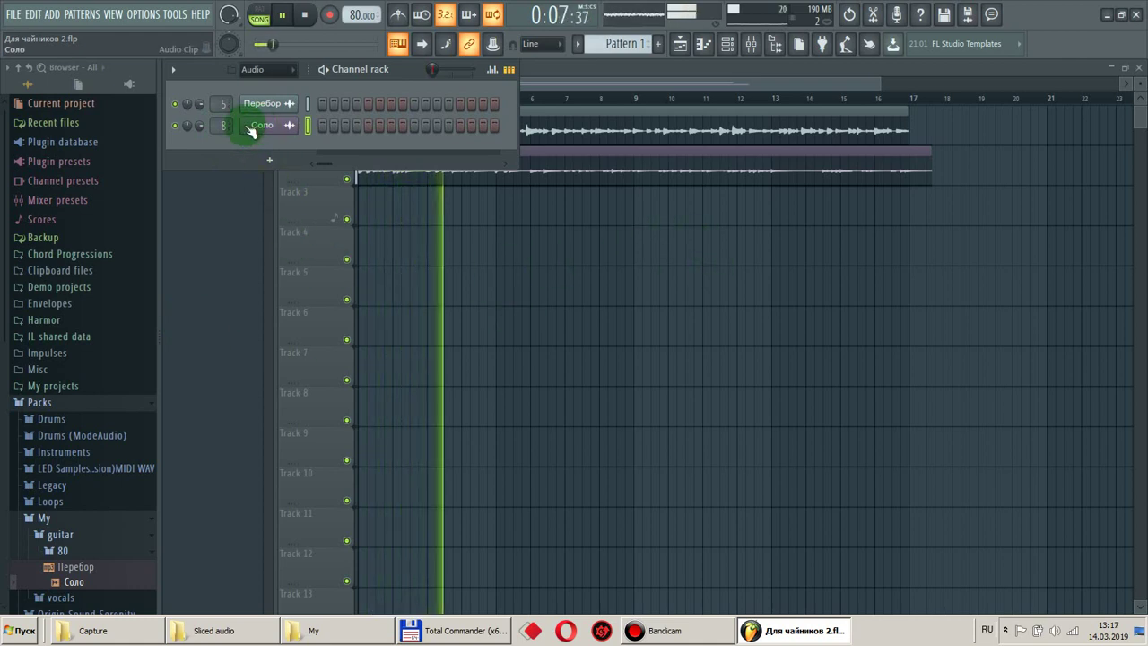
{"action": "double_click", "coordinate": [219, 125]}
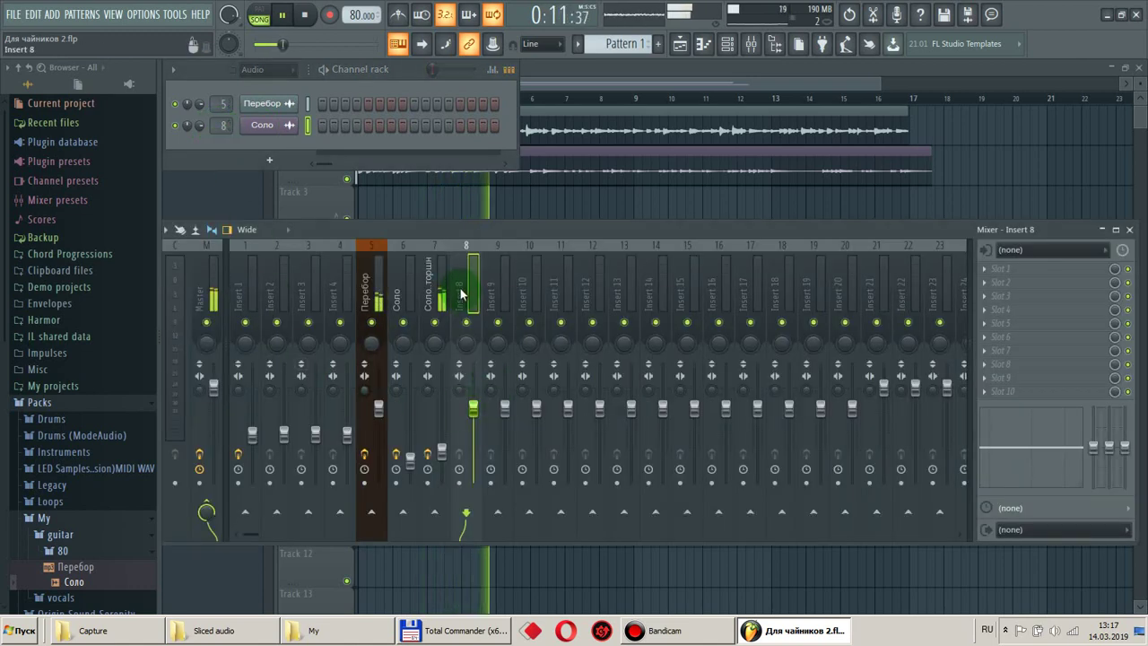
{"action": "left_click", "coordinate": [305, 14]}
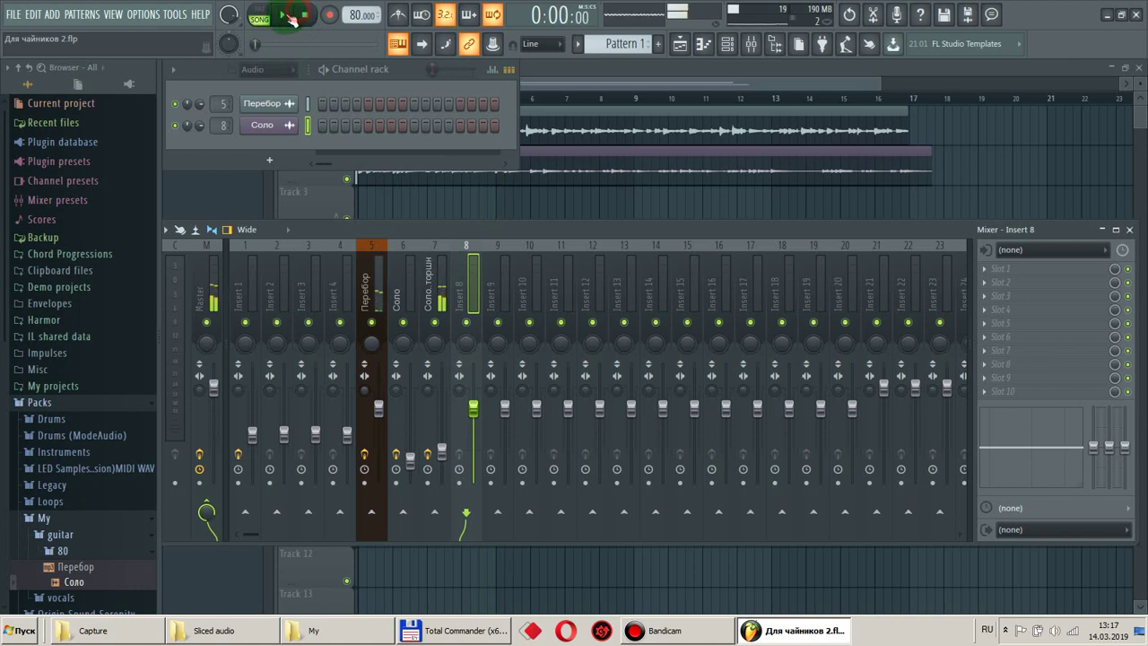
{"action": "left_click", "coordinate": [283, 15]}
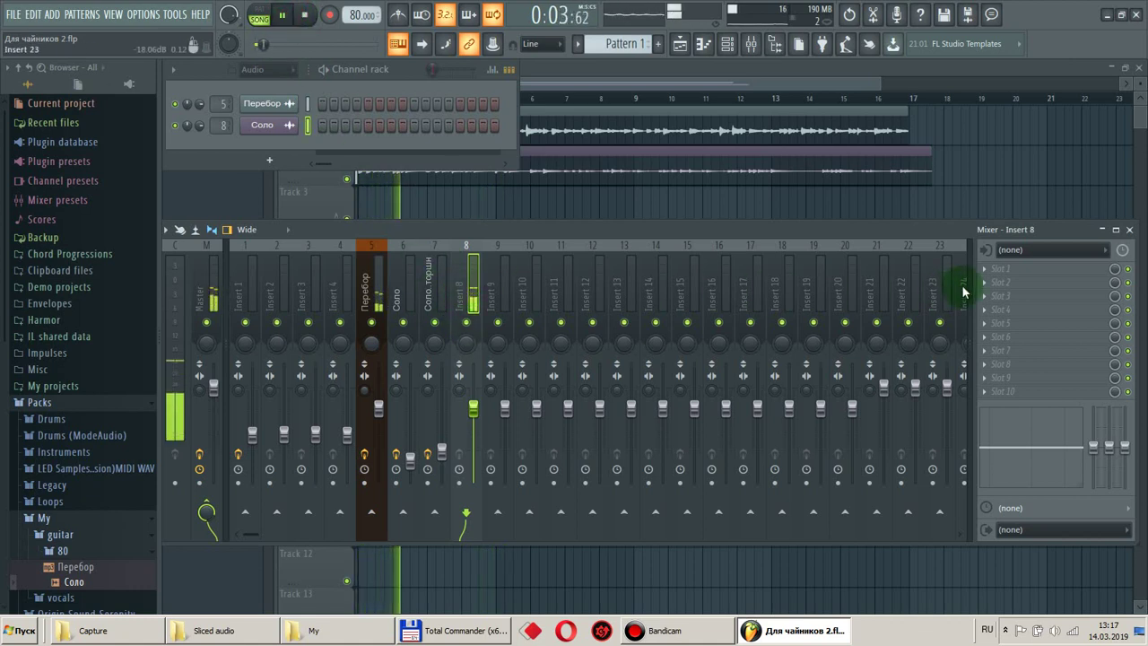
Load Soundgoodizer into effect slot 2 of mixer track Insert 8.
{"action": "left_click", "coordinate": [995, 282]}
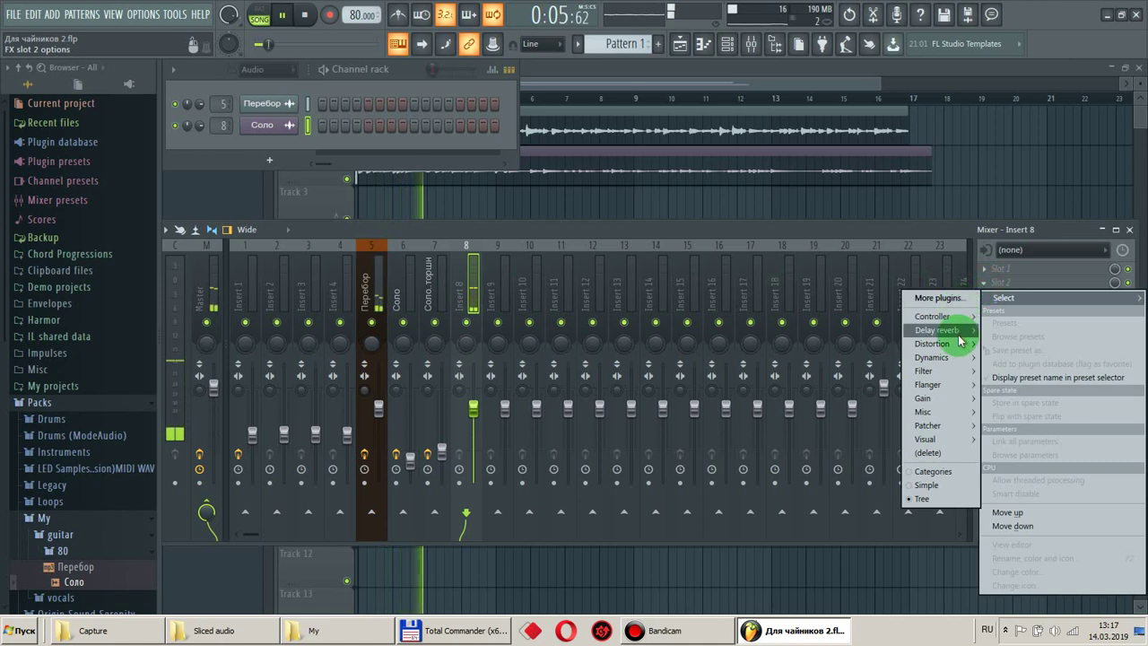
{"action": "mouse_move", "coordinate": [951, 357]}
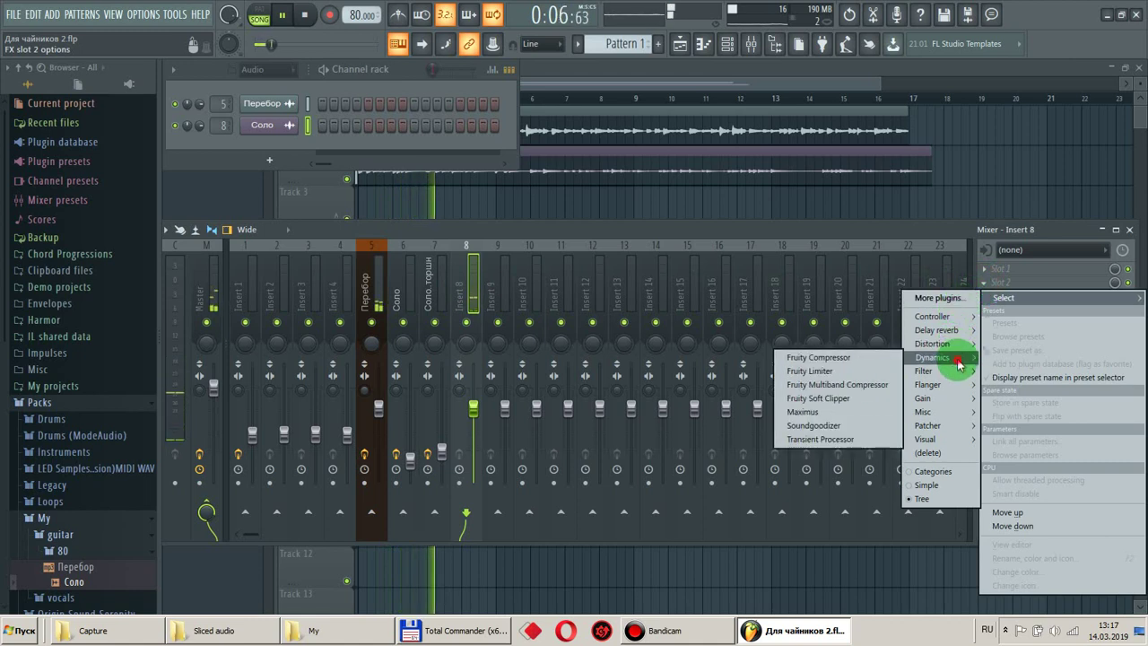
{"action": "left_click", "coordinate": [831, 427]}
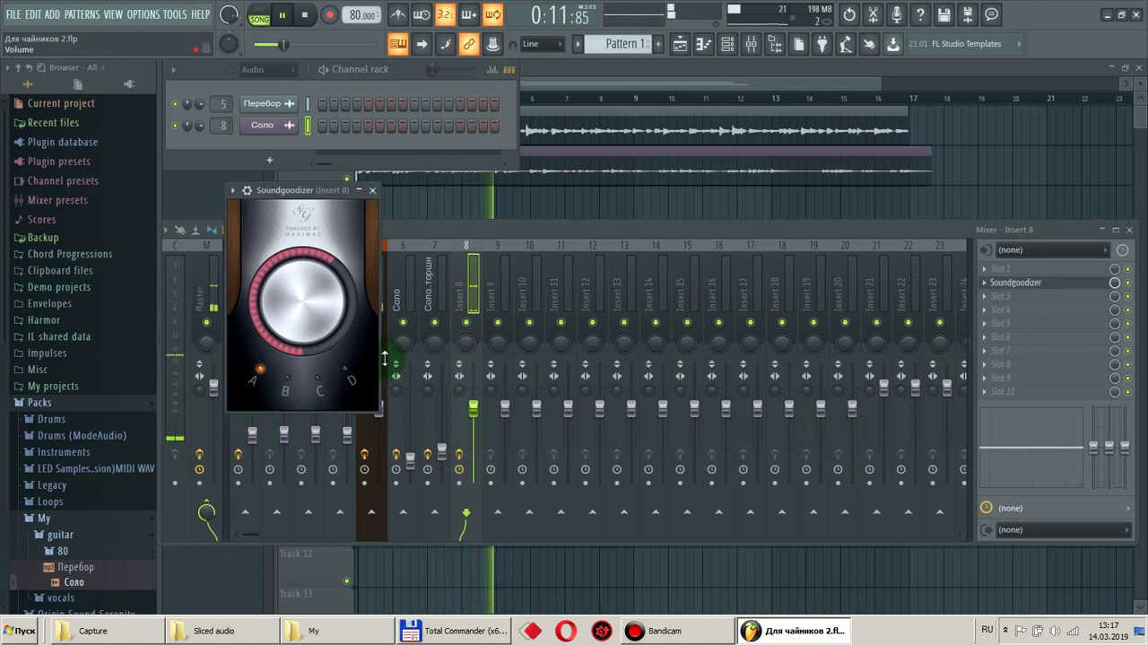
Try Soundgoodizer modes B, C and D on Insert 8 and settle on mode B.
{"action": "left_click", "coordinate": [291, 382]}
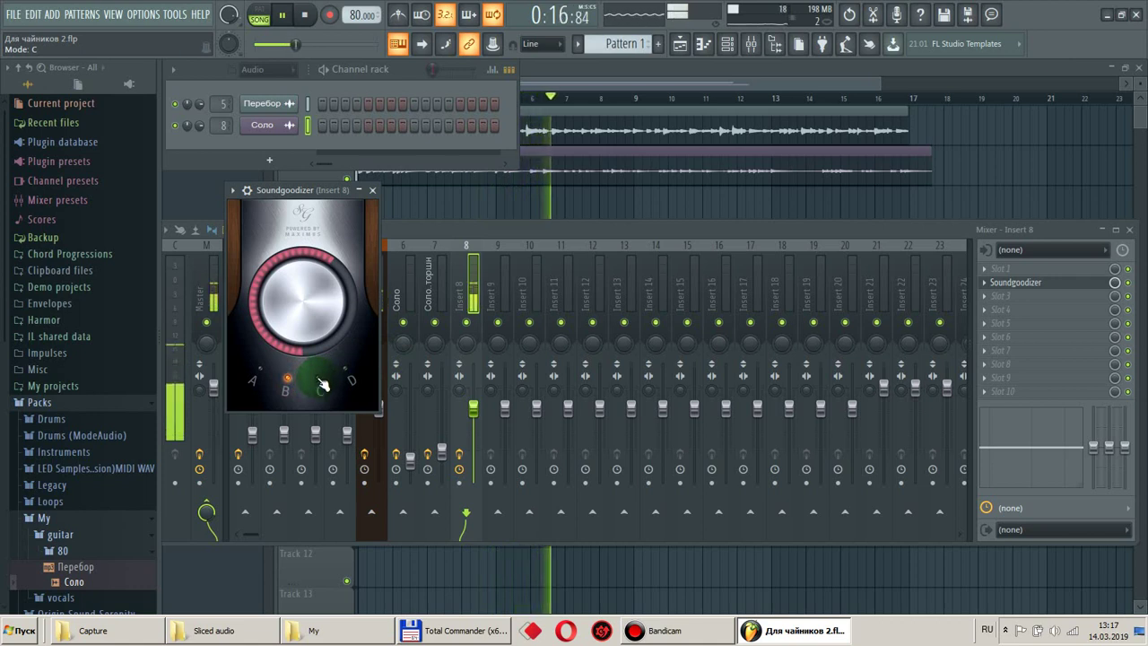
{"action": "left_click", "coordinate": [320, 381]}
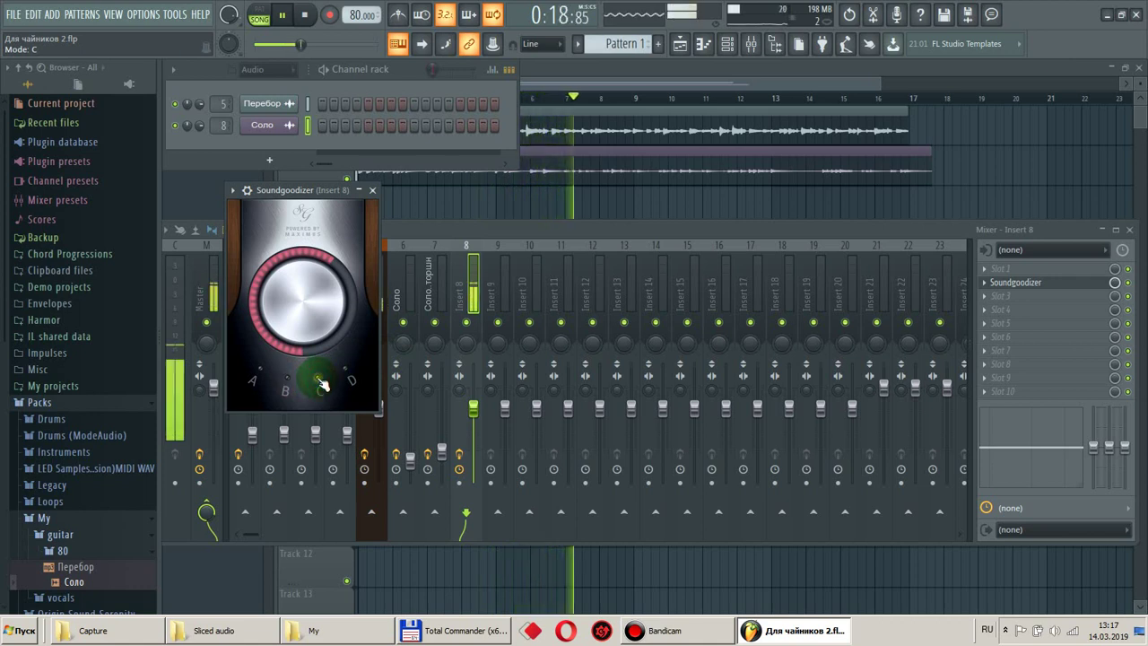
{"action": "left_click", "coordinate": [349, 375]}
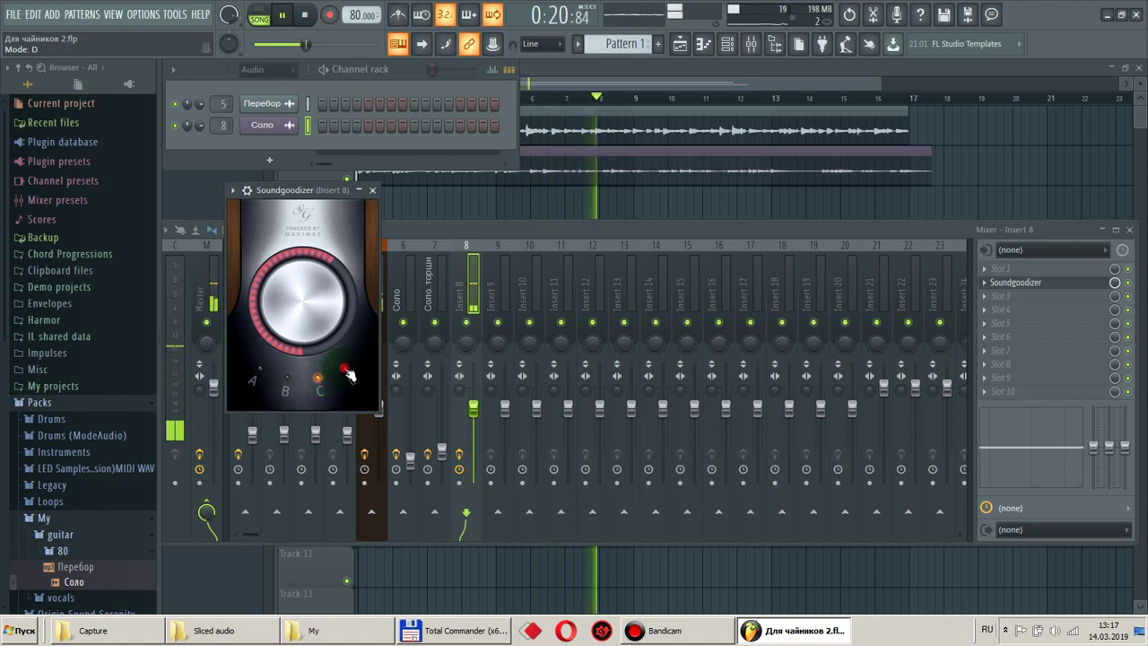
{"action": "left_click", "coordinate": [289, 381]}
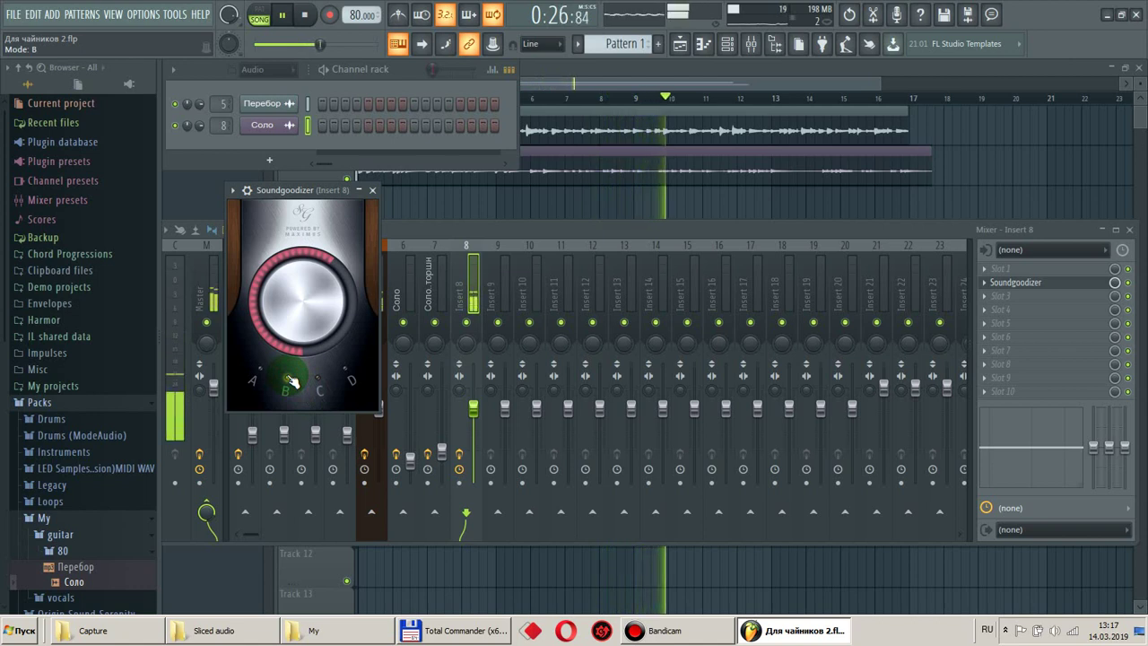
{"action": "left_click", "coordinate": [988, 310]}
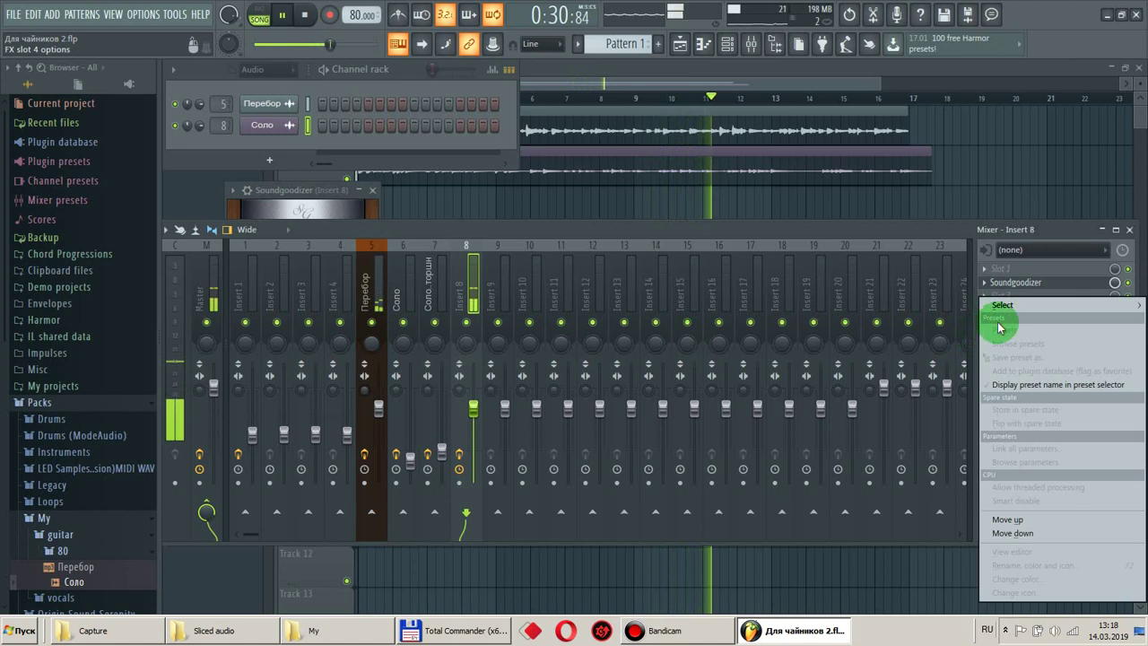
{"action": "left_click", "coordinate": [901, 220]}
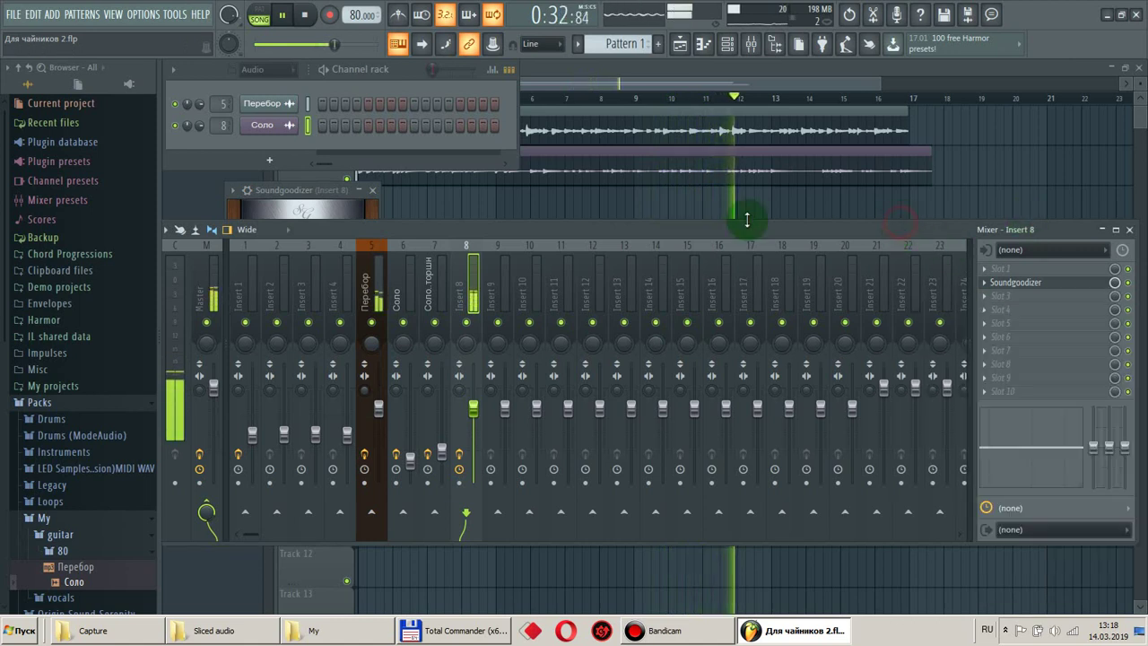
{"action": "left_click", "coordinate": [297, 190]}
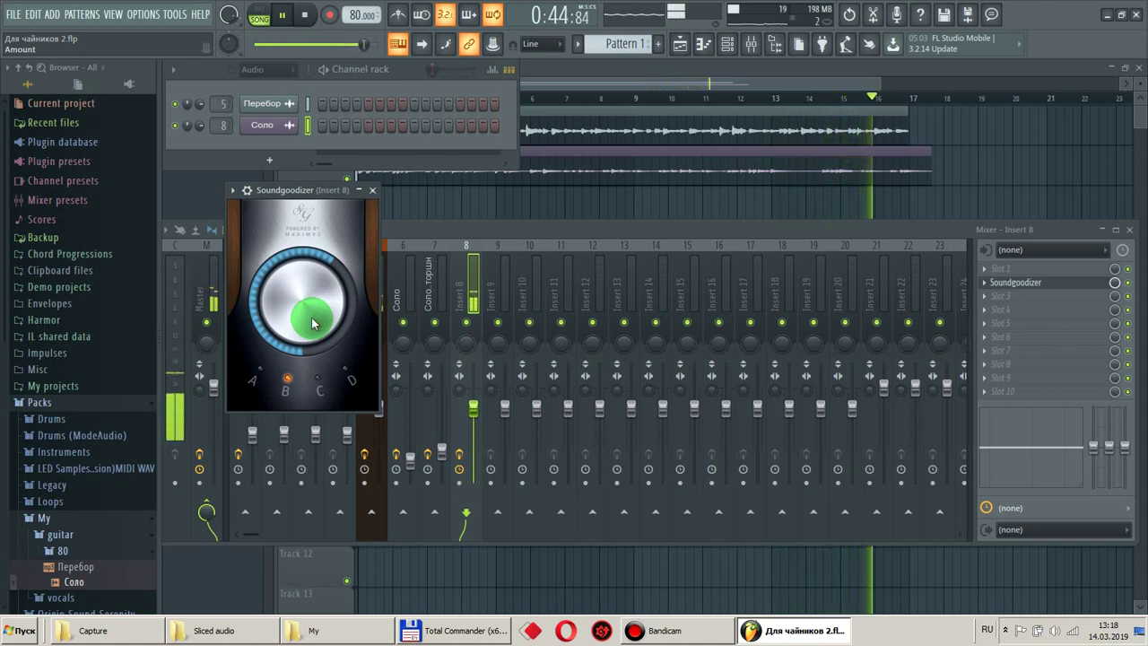
Look at the Master track's effect slots and return to the Soundgoodizer window of Insert 8.
{"action": "left_click", "coordinate": [206, 272]}
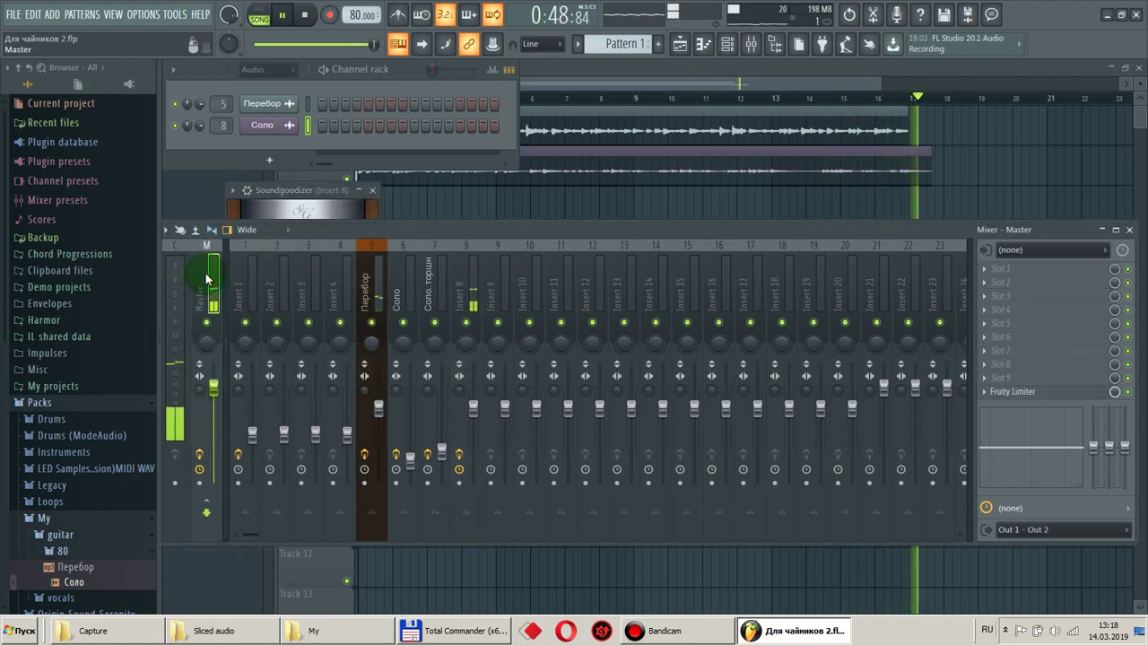
{"action": "left_click", "coordinate": [298, 191]}
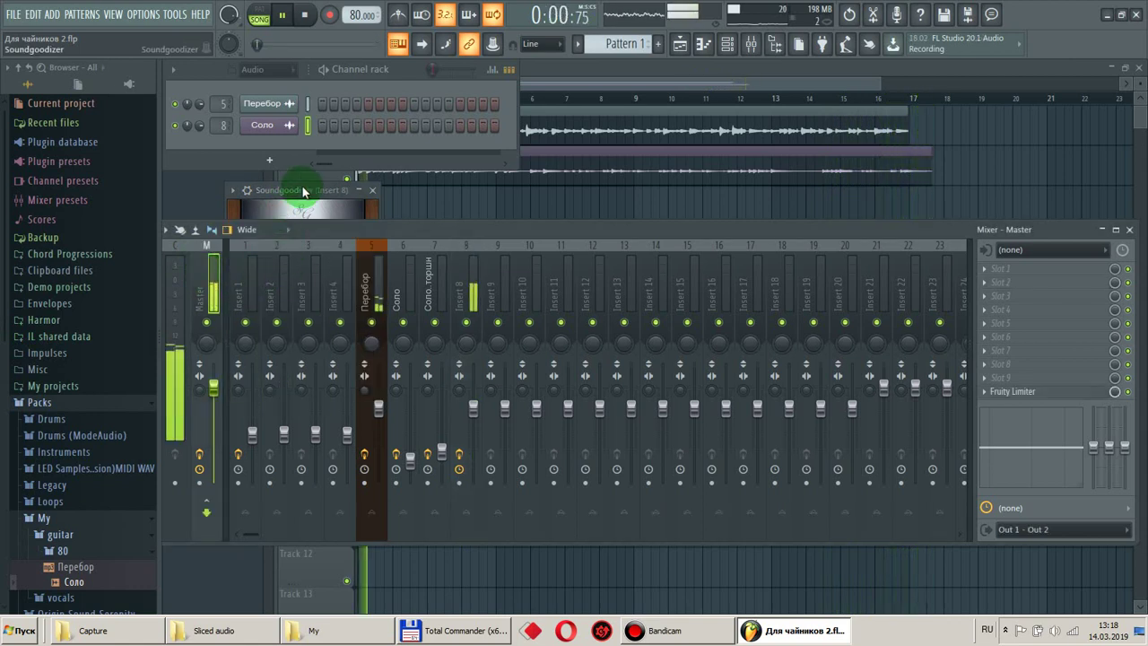
{"action": "left_click", "coordinate": [303, 190]}
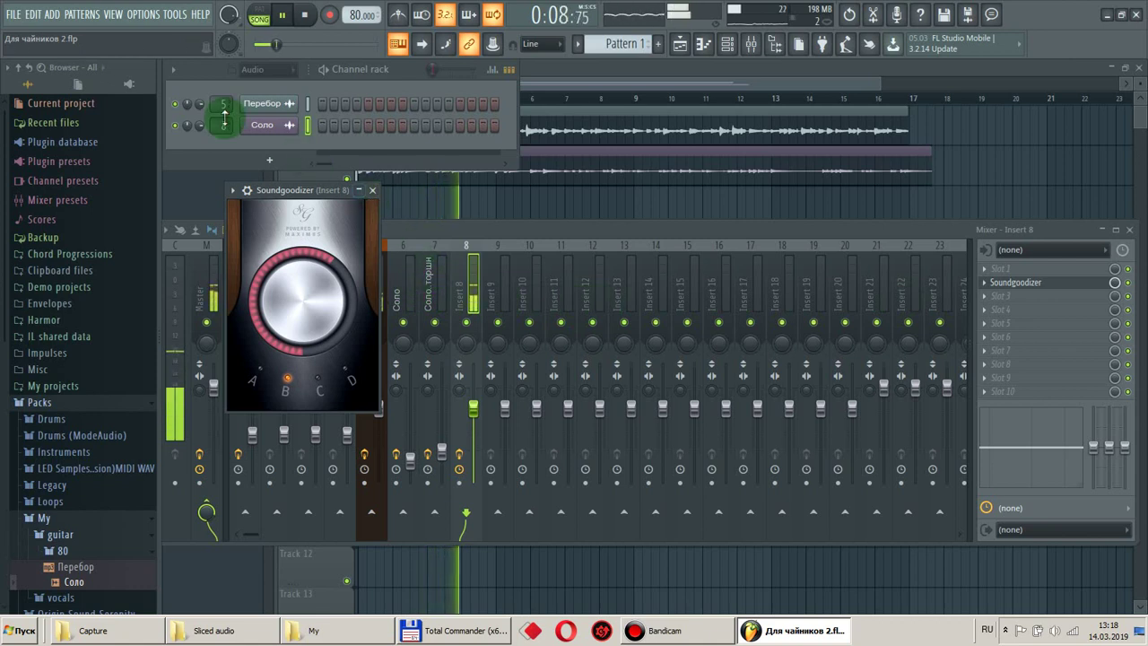
Route the Соло channel to mixer track 7 and slightly lower that track's volume while playing the song from the beginning.
{"action": "scroll", "coordinate": [222, 121], "scroll_direction": "down", "scroll_amount": 1}
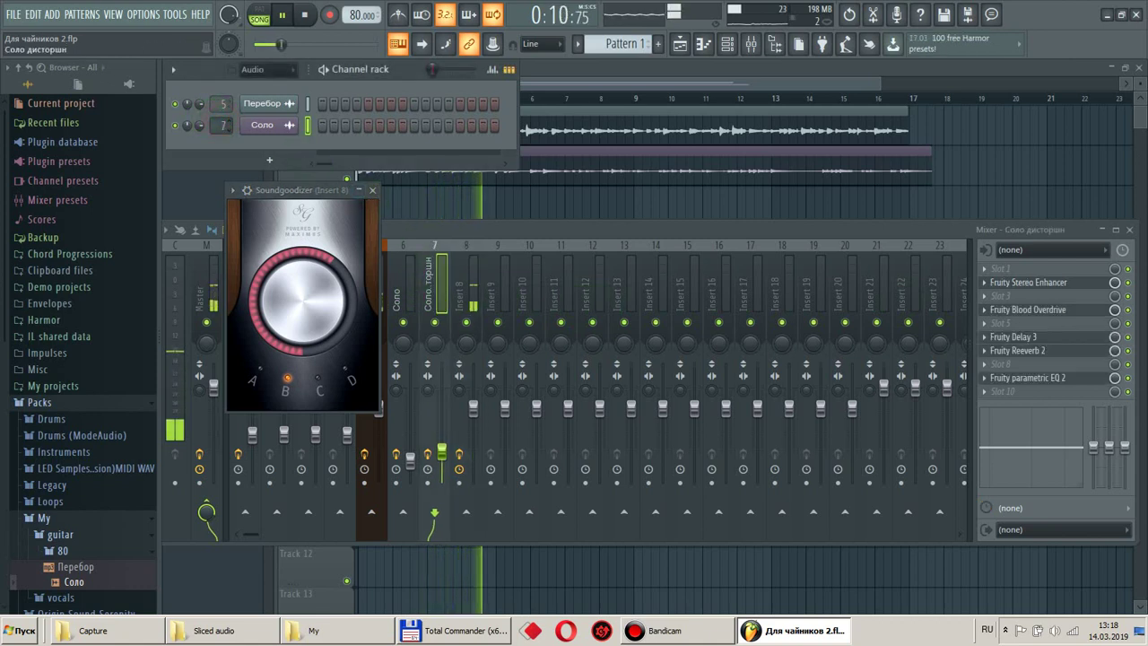
{"action": "left_click", "coordinate": [430, 265]}
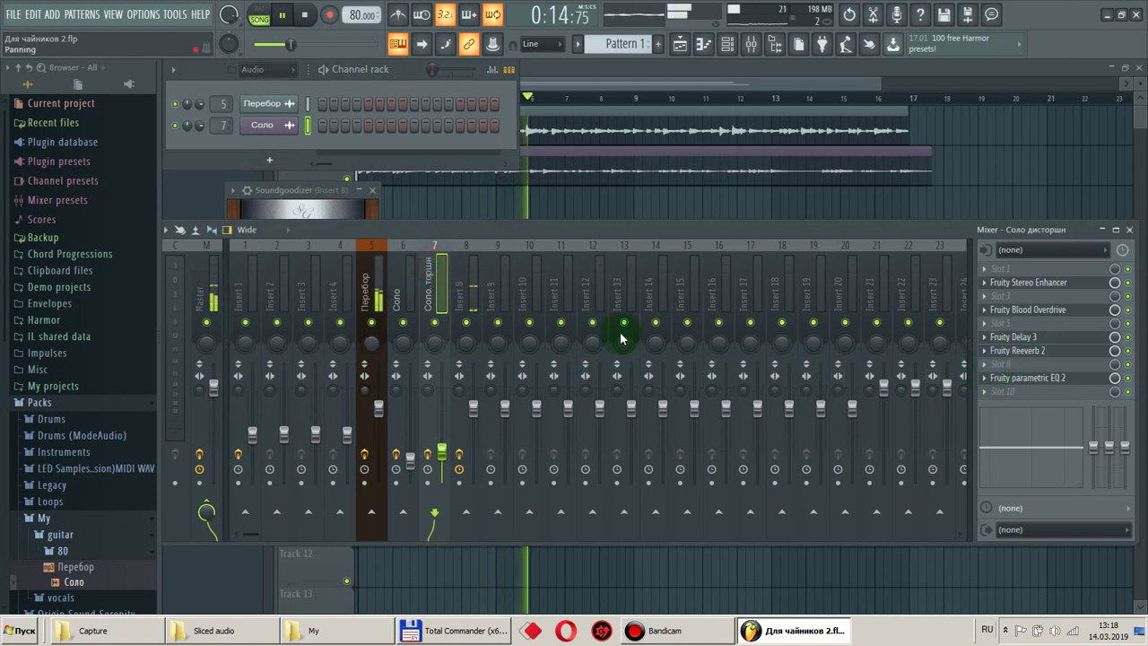
{"action": "left_click", "coordinate": [305, 15]}
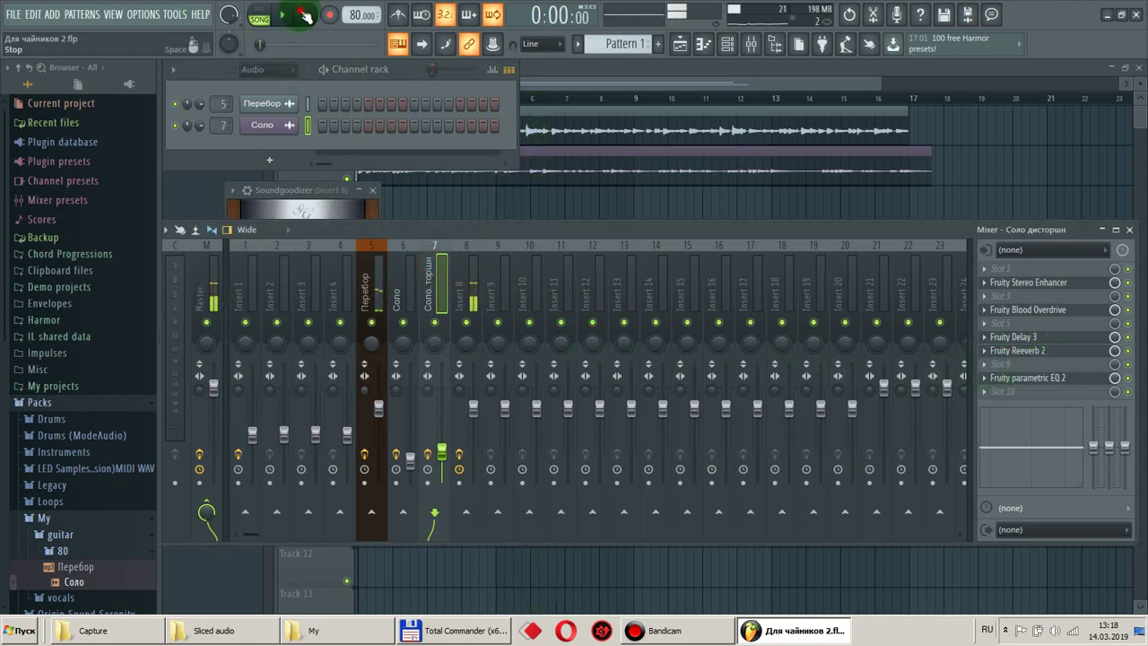
{"action": "left_click", "coordinate": [287, 16]}
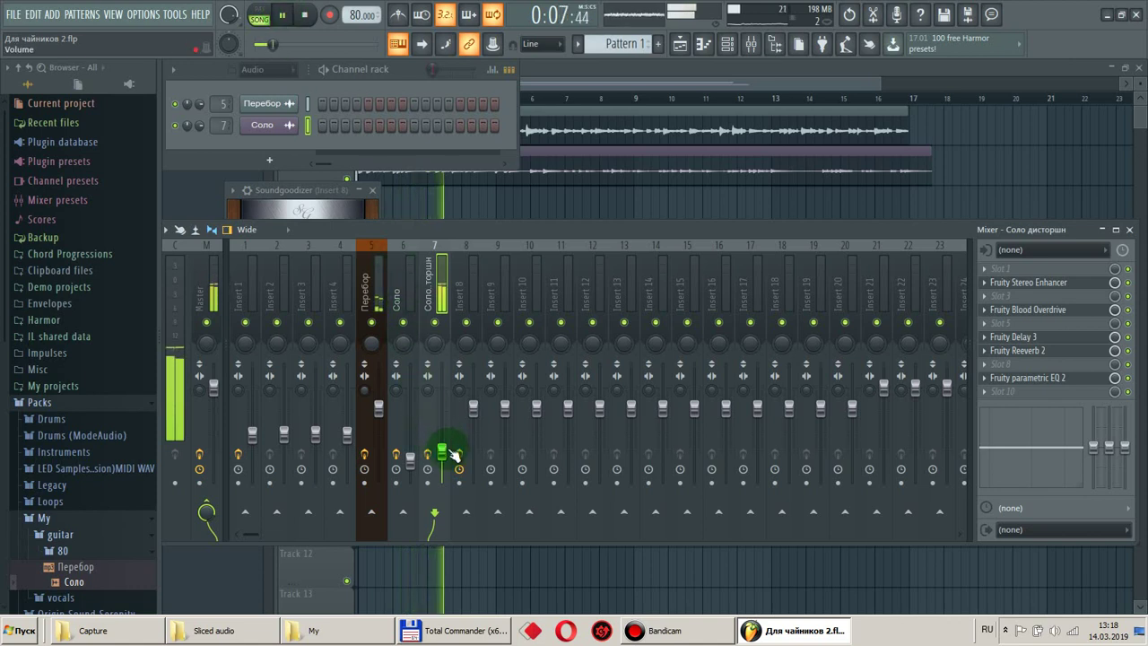
{"action": "left_click_drag", "start_coordinate": [446, 456], "coordinate": [445, 458]}
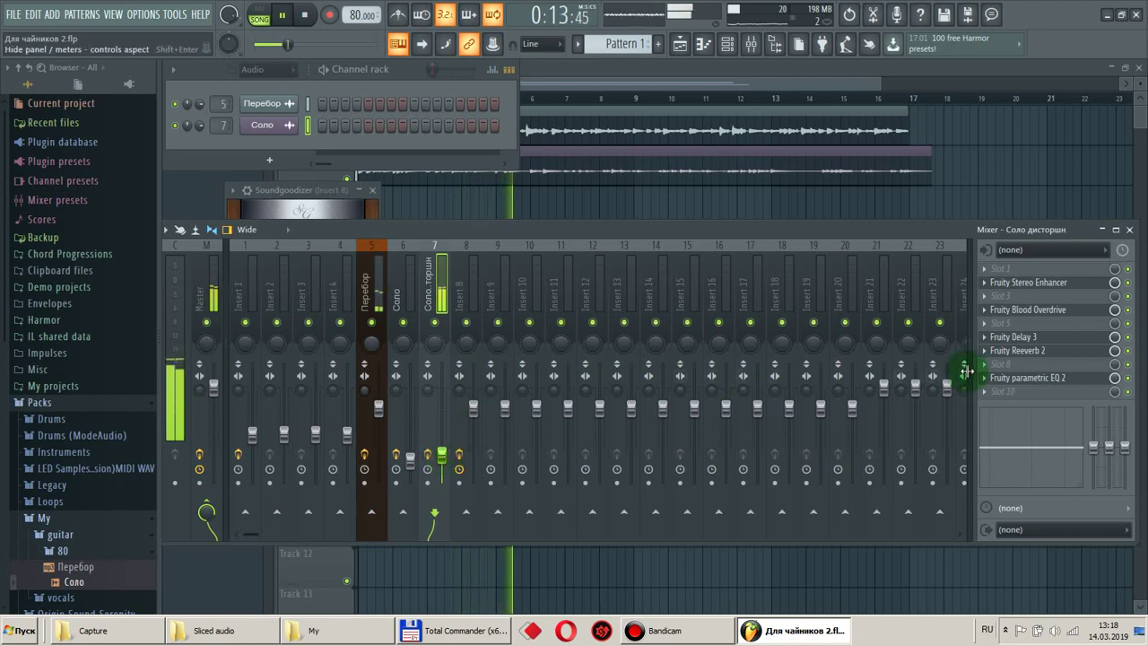
In the Соло дисторшн track's Fruity parametric EQ 2, try high pass, band pass and notch types for band 4, moving it to about 744 Hz.
{"action": "left_click", "coordinate": [1019, 376]}
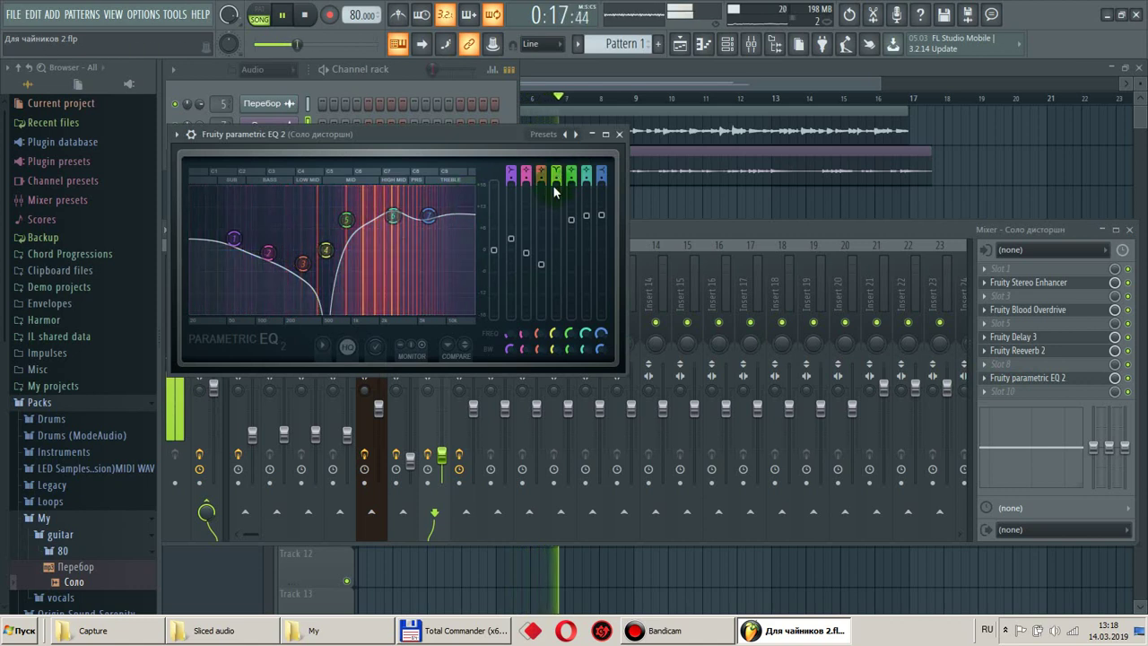
{"action": "scroll", "coordinate": [557, 172], "scroll_direction": "up", "scroll_amount": 4}
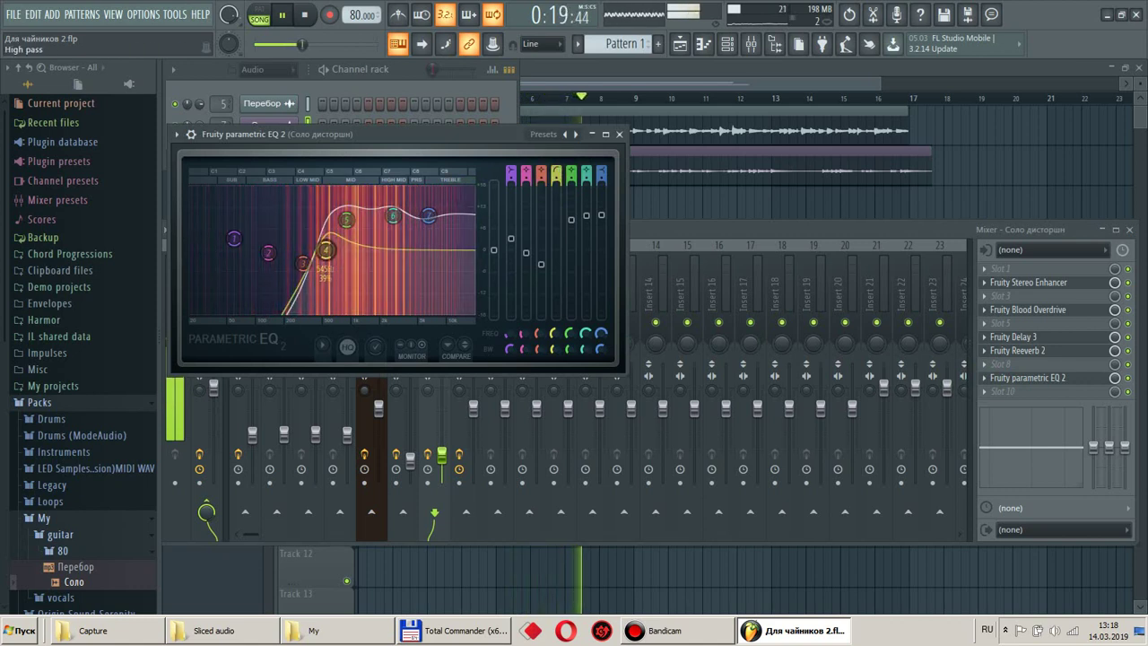
{"action": "scroll", "coordinate": [556, 172], "scroll_direction": "up", "scroll_amount": 3}
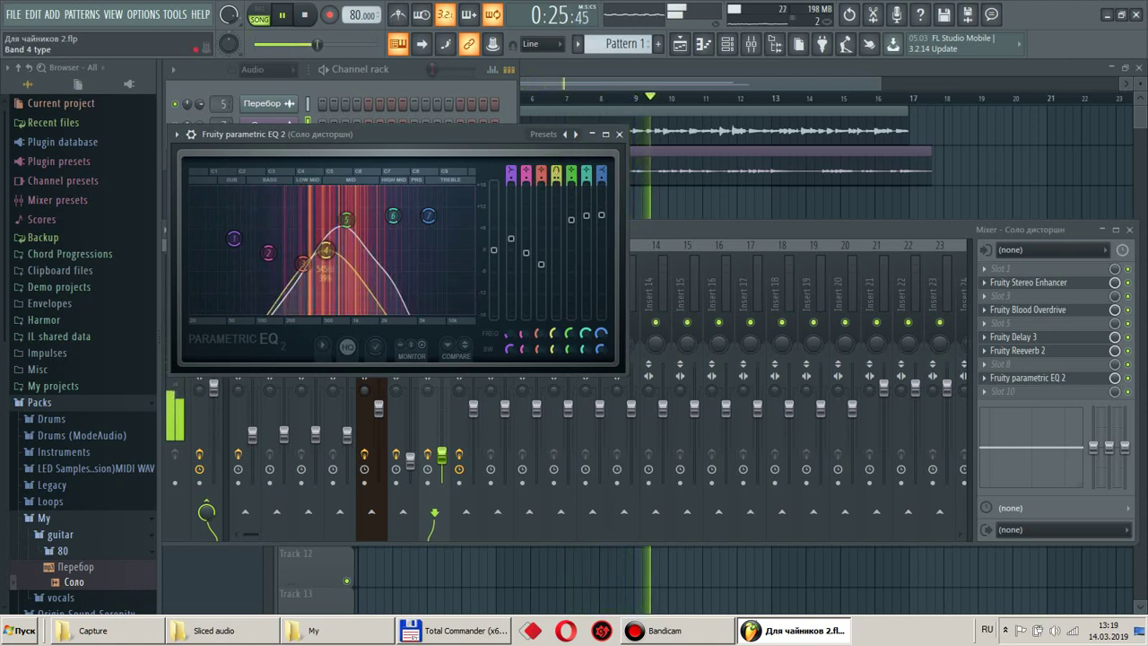
{"action": "scroll", "coordinate": [556, 172], "scroll_direction": "up", "scroll_amount": 3}
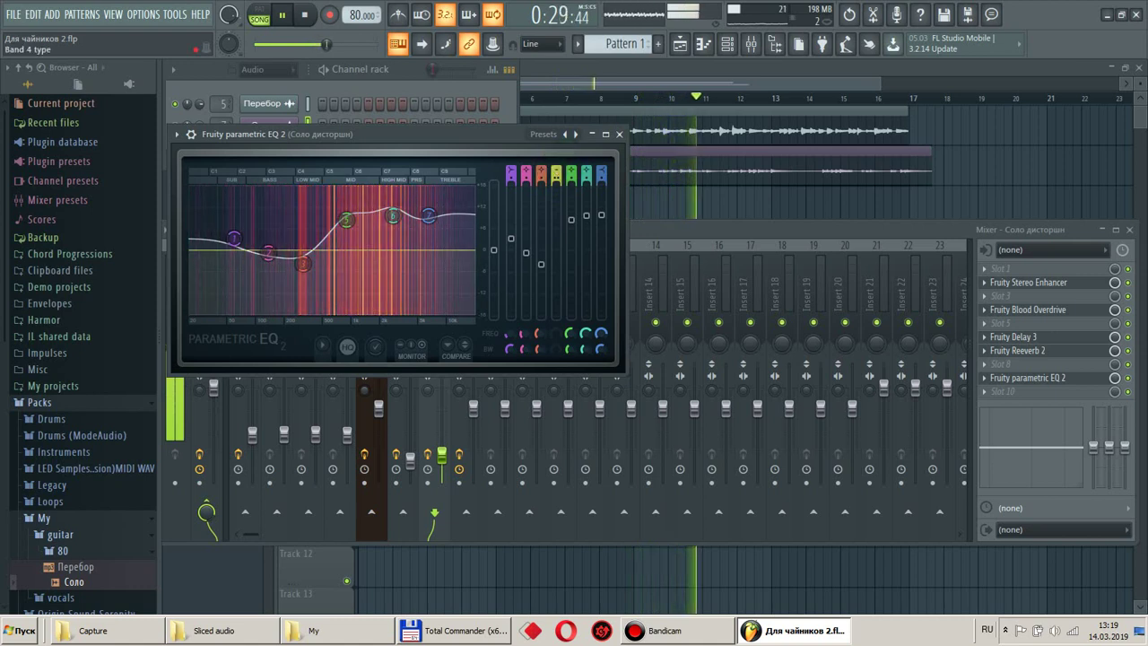
{"action": "scroll", "coordinate": [556, 173], "scroll_direction": "down", "scroll_amount": 1}
{"action": "mouse_move", "coordinate": [326, 251]}
{"action": "left_mouse_down"}
{"action": "mouse_move", "coordinate": [390, 245]}
{"action": "mouse_move", "coordinate": [338, 250]}
{"action": "left_mouse_up"}
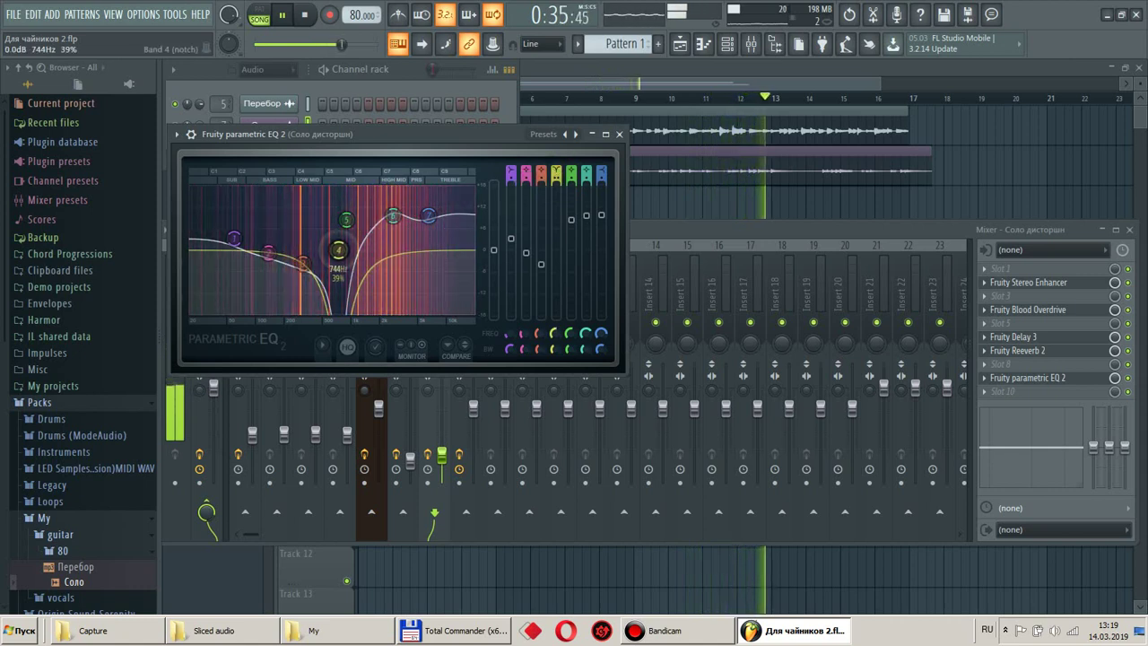
Set EQ band 4 to peaking with a deep cut, and adjust bands 3, 5, 6 and 7 around it.
{"action": "left_click_drag", "start_coordinate": [556, 180], "coordinate": [556, 157]}
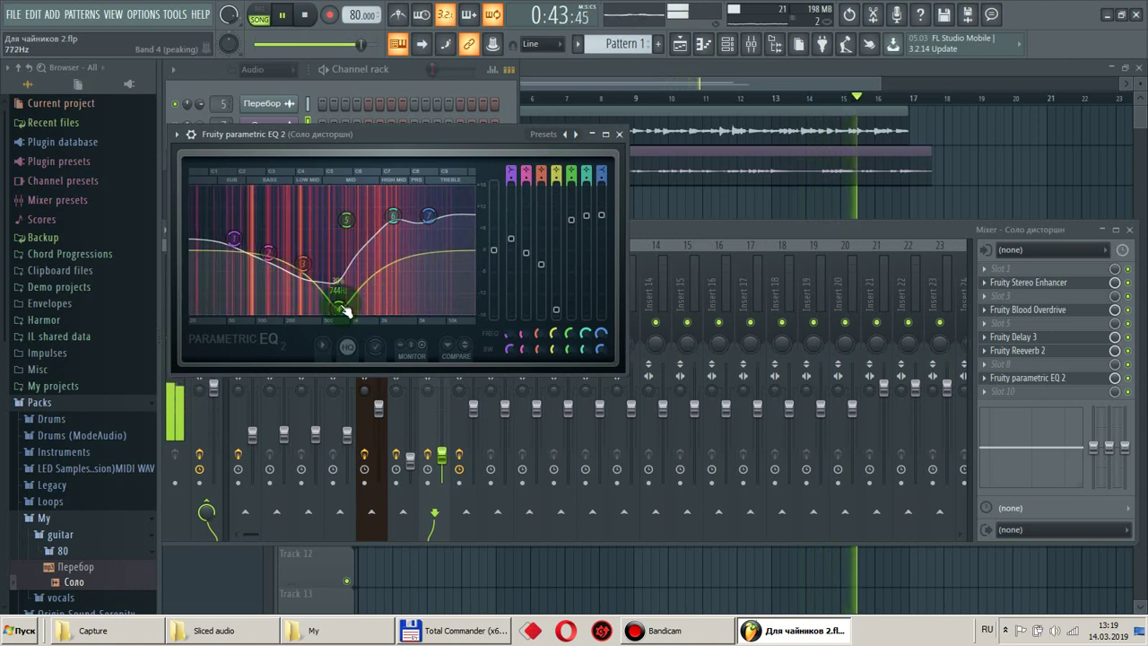
{"action": "left_click_drag", "start_coordinate": [340, 308], "coordinate": [338, 315]}
{"action": "left_click_drag", "start_coordinate": [303, 263], "coordinate": [306, 254]}
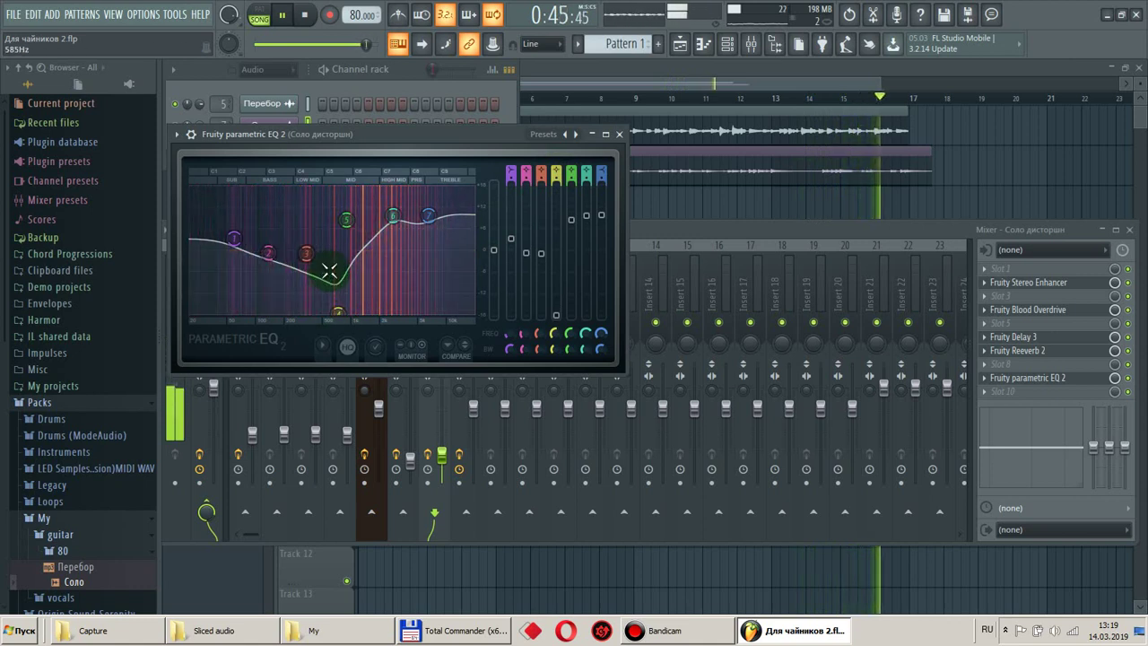
{"action": "left_click_drag", "start_coordinate": [346, 220], "coordinate": [352, 239]}
{"action": "left_click_drag", "start_coordinate": [393, 215], "coordinate": [391, 206]}
{"action": "left_click_drag", "start_coordinate": [429, 216], "coordinate": [430, 212]}
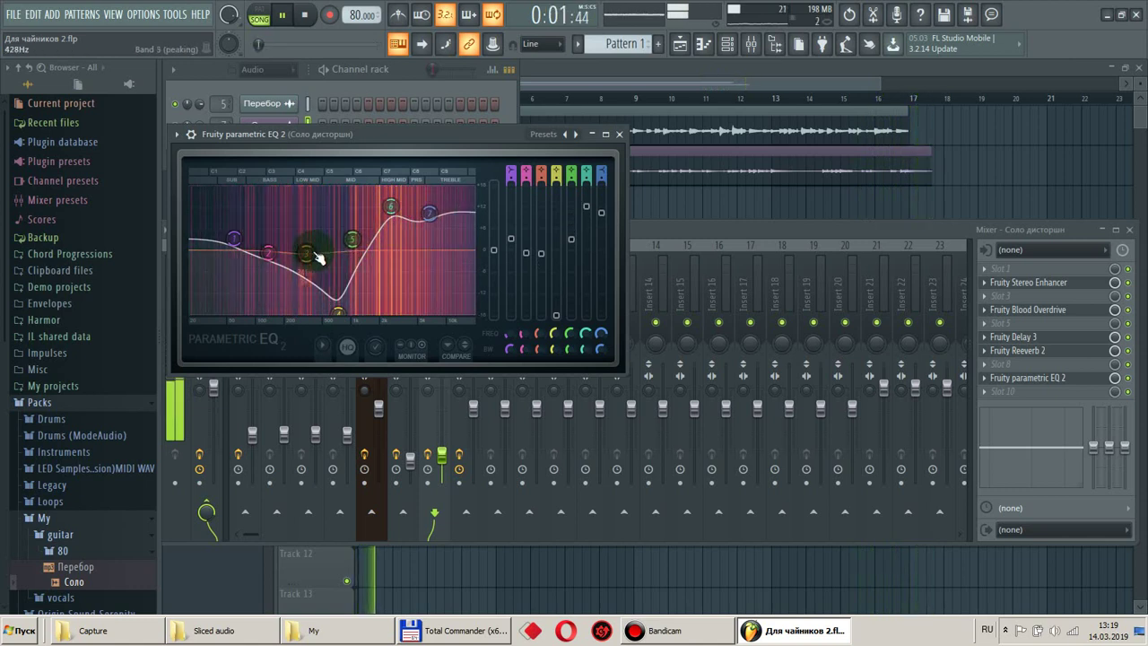
Fine-tune the EQ curve: keep bands 2, 3 and 5 near neutral, boost bands 6 and 7, and shift the band 4 cut lower in frequency.
{"action": "left_click_drag", "start_coordinate": [307, 254], "coordinate": [307, 229]}
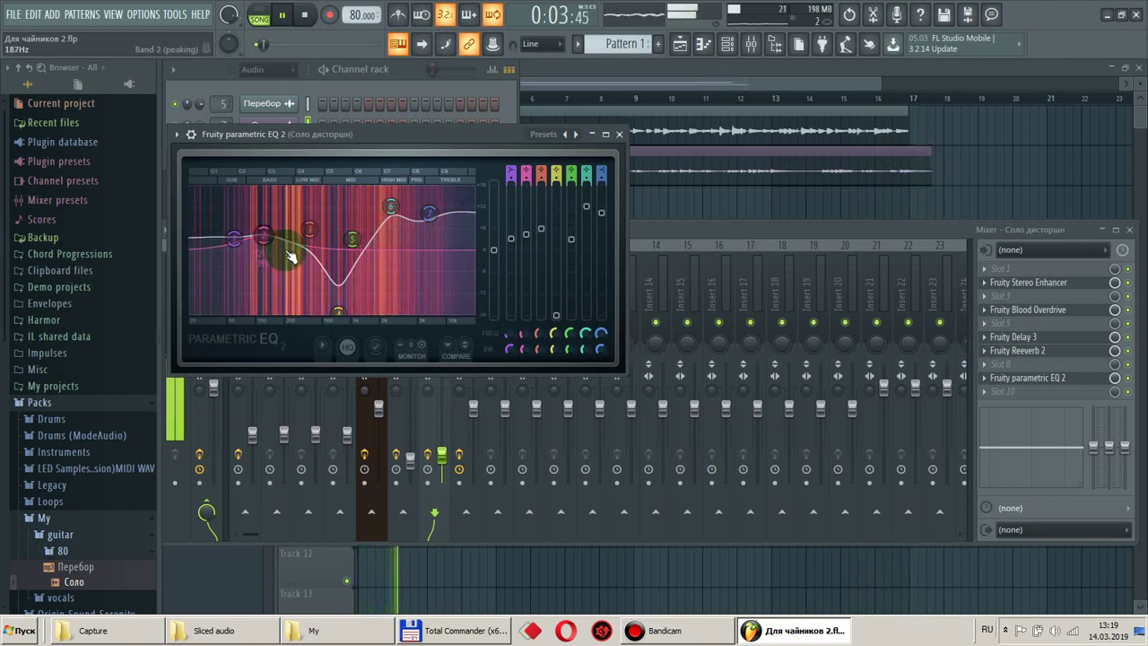
{"action": "left_click_drag", "start_coordinate": [337, 312], "coordinate": [341, 296]}
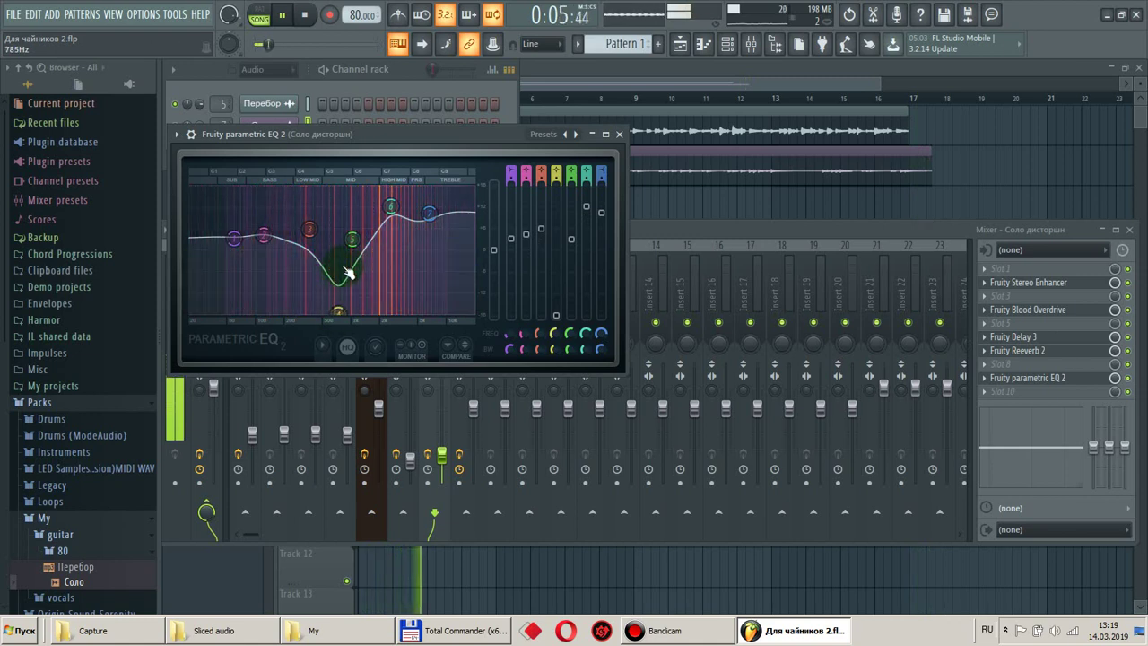
{"action": "left_click_drag", "start_coordinate": [353, 239], "coordinate": [353, 240]}
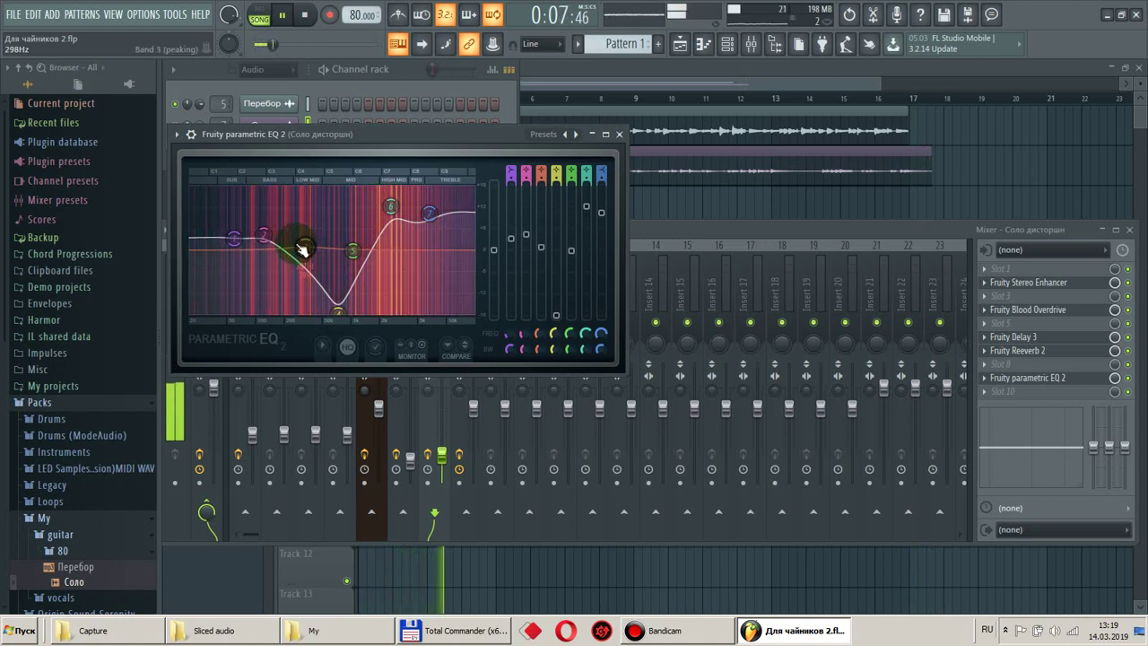
{"action": "left_click_drag", "start_coordinate": [267, 239], "coordinate": [303, 248]}
{"action": "mouse_move", "coordinate": [392, 218]}
{"action": "left_mouse_down"}
{"action": "mouse_move", "coordinate": [395, 231]}
{"action": "mouse_move", "coordinate": [427, 214]}
{"action": "mouse_move", "coordinate": [395, 217]}
{"action": "mouse_move", "coordinate": [383, 202]}
{"action": "left_mouse_up"}
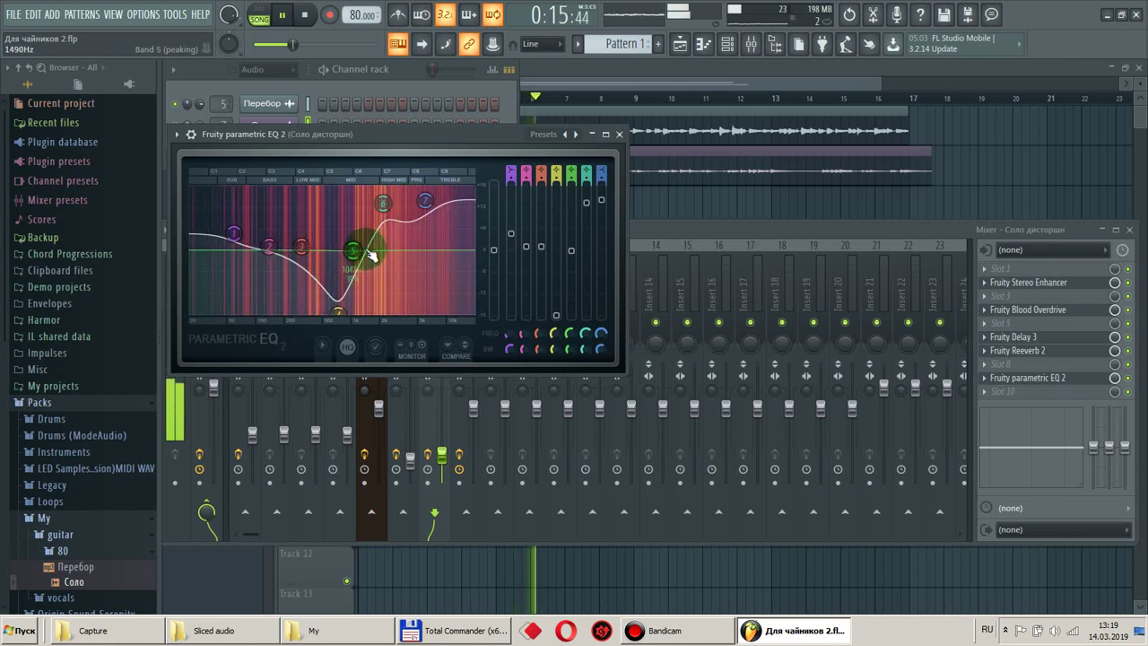
{"action": "mouse_move", "coordinate": [353, 241]}
{"action": "left_mouse_down"}
{"action": "mouse_move", "coordinate": [349, 233]}
{"action": "mouse_move", "coordinate": [374, 251]}
{"action": "mouse_move", "coordinate": [366, 247]}
{"action": "left_mouse_up"}
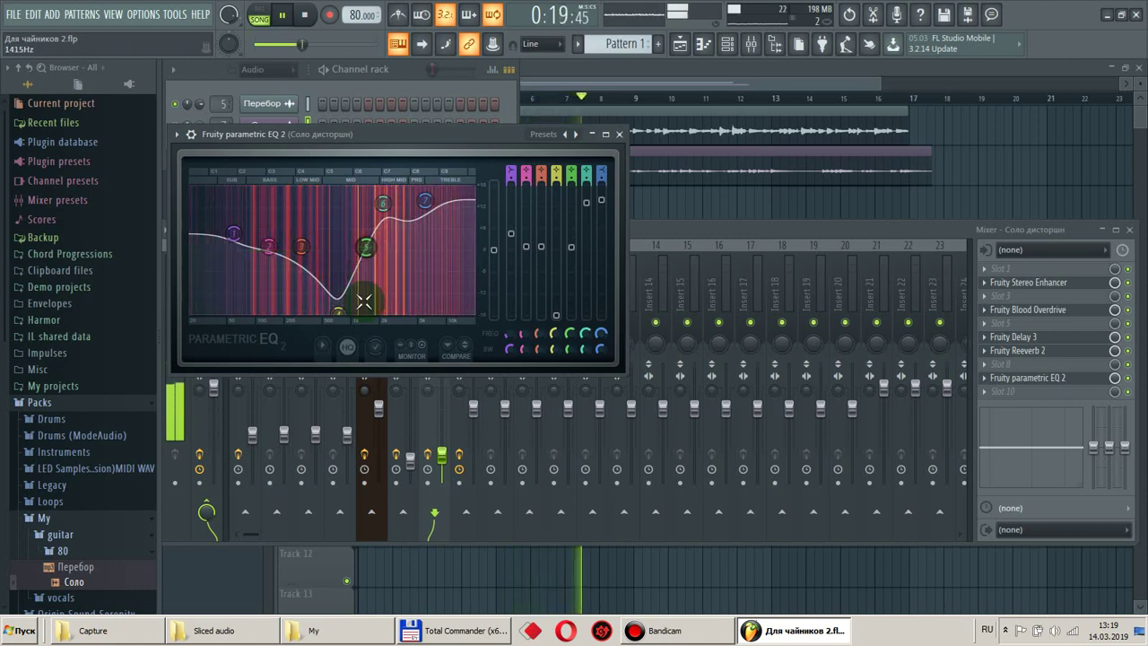
{"action": "mouse_move", "coordinate": [339, 311]}
{"action": "left_mouse_down"}
{"action": "mouse_move", "coordinate": [361, 310]}
{"action": "mouse_move", "coordinate": [294, 311]}
{"action": "mouse_move", "coordinate": [324, 313]}
{"action": "left_mouse_up"}
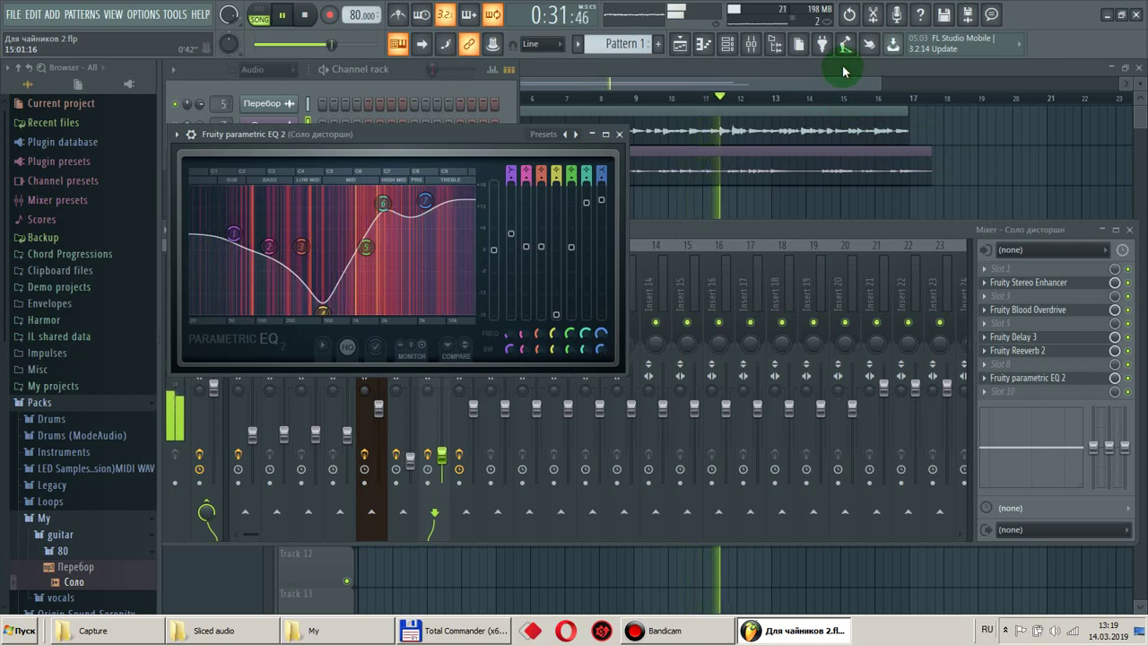
Pause the song, hide the Playlist and bring up the Channel rack.
{"action": "left_click", "coordinate": [843, 69]}
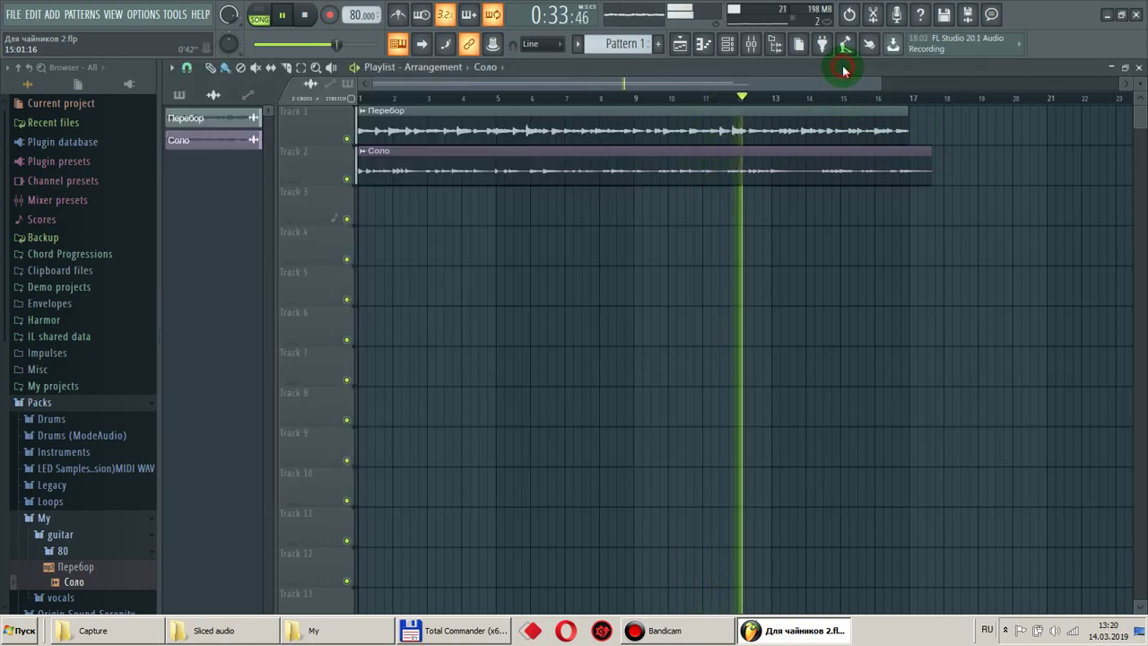
{"action": "left_click", "coordinate": [282, 15]}
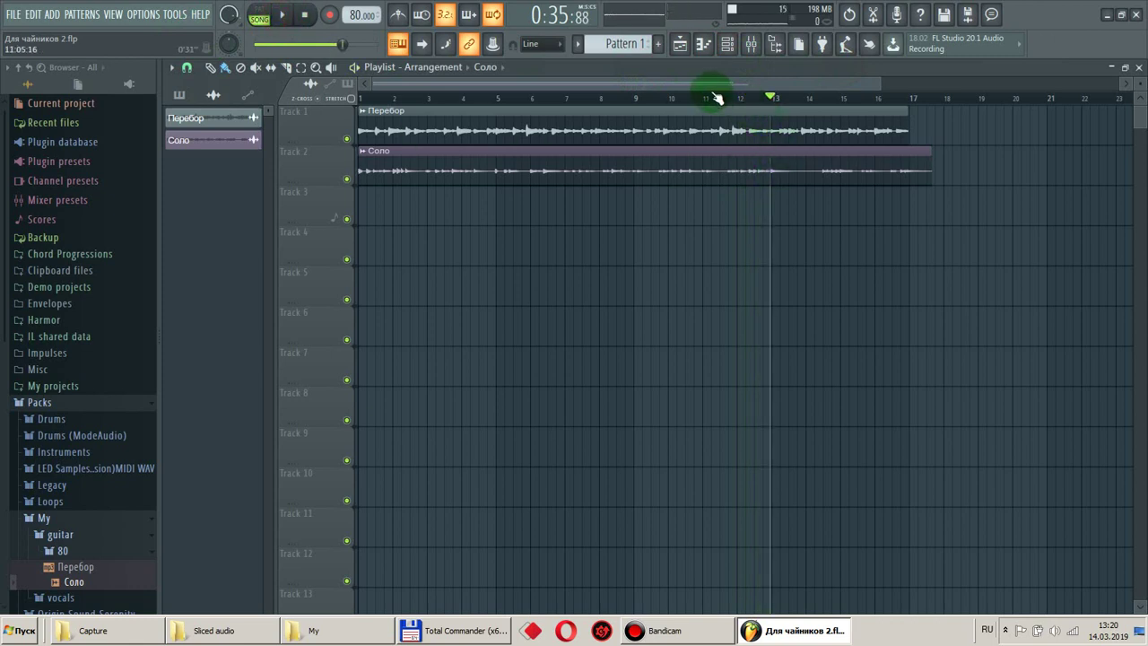
{"action": "left_click", "coordinate": [683, 51]}
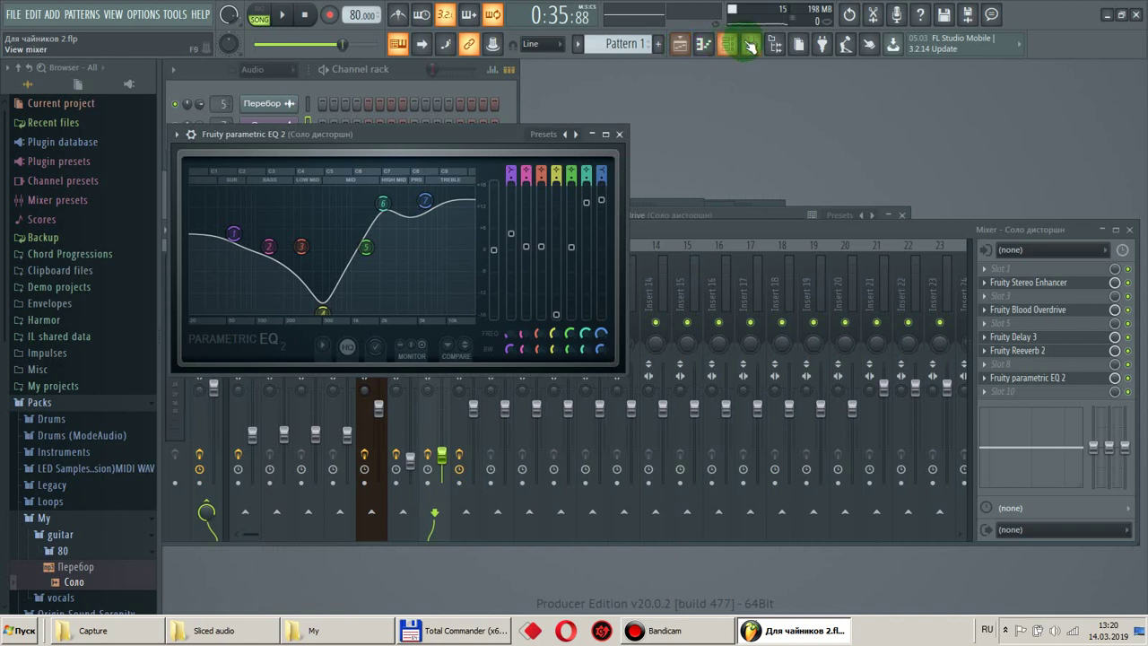
{"action": "left_click", "coordinate": [726, 45]}
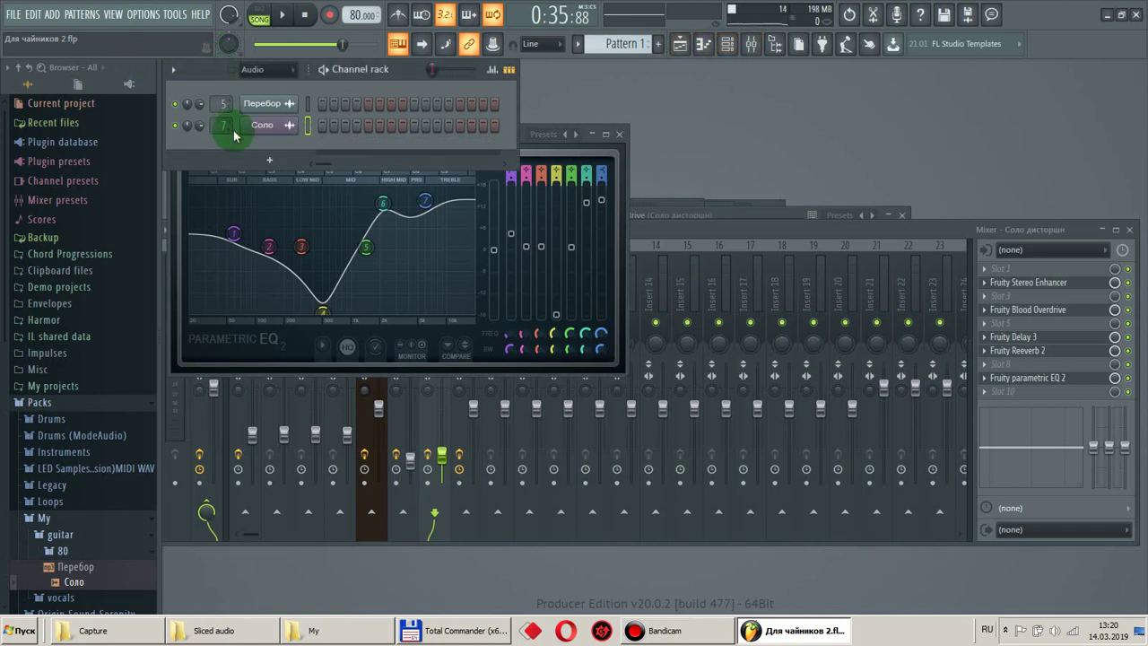
{"action": "left_click", "coordinate": [686, 632]}
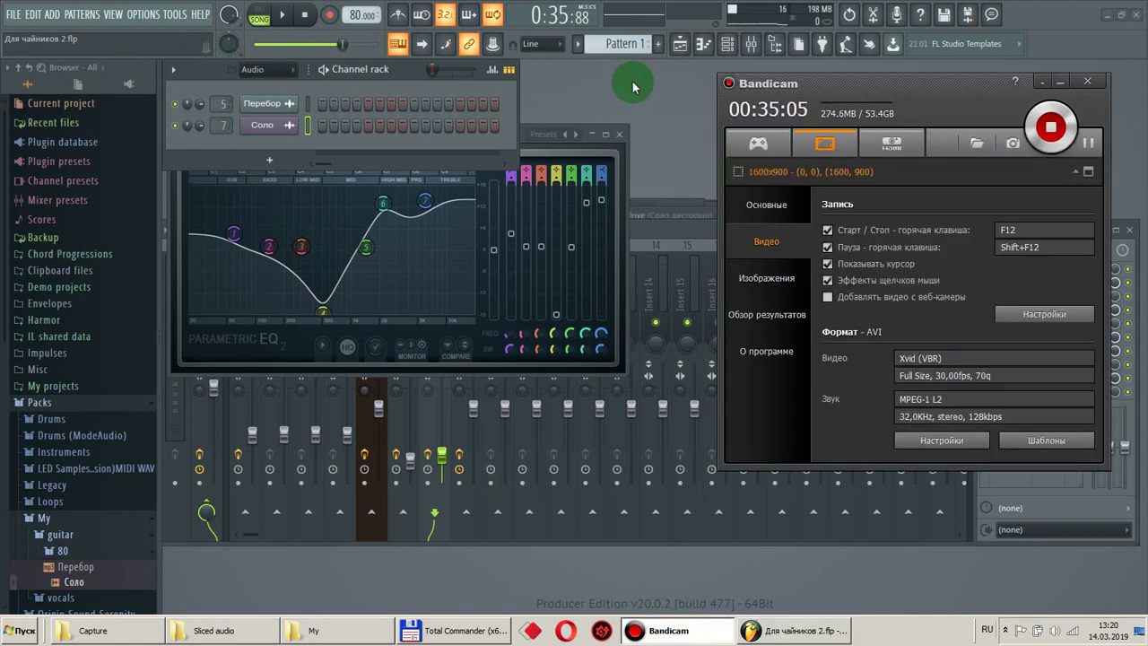
{"action": "left_click", "coordinate": [192, 64]}
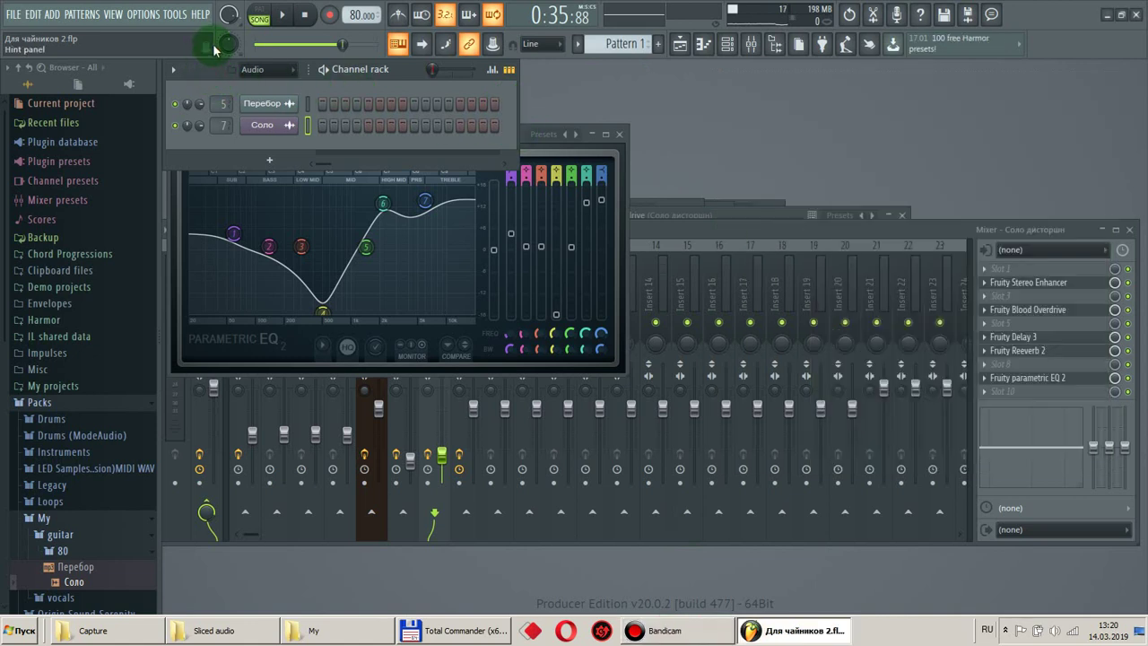
Filter the Channel rack to the Unsorted group and enlarge it to show the Kick, Clap, Hat and Snare channels.
{"action": "left_click", "coordinate": [271, 74]}
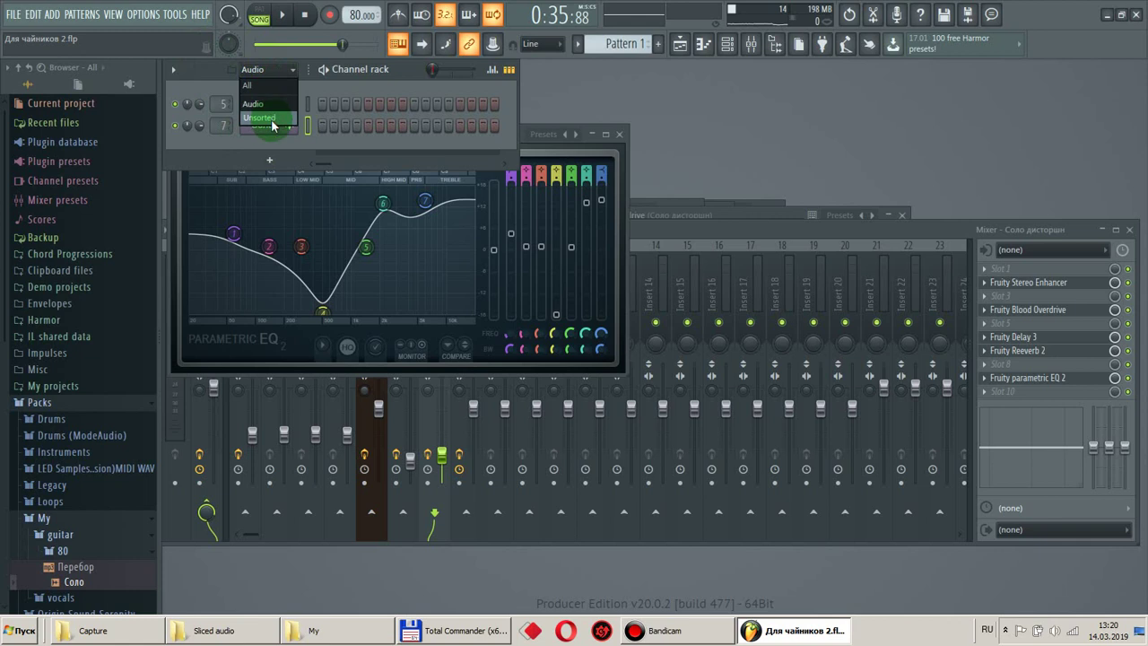
{"action": "left_click", "coordinate": [273, 120]}
{"action": "left_click", "coordinate": [479, 167]}
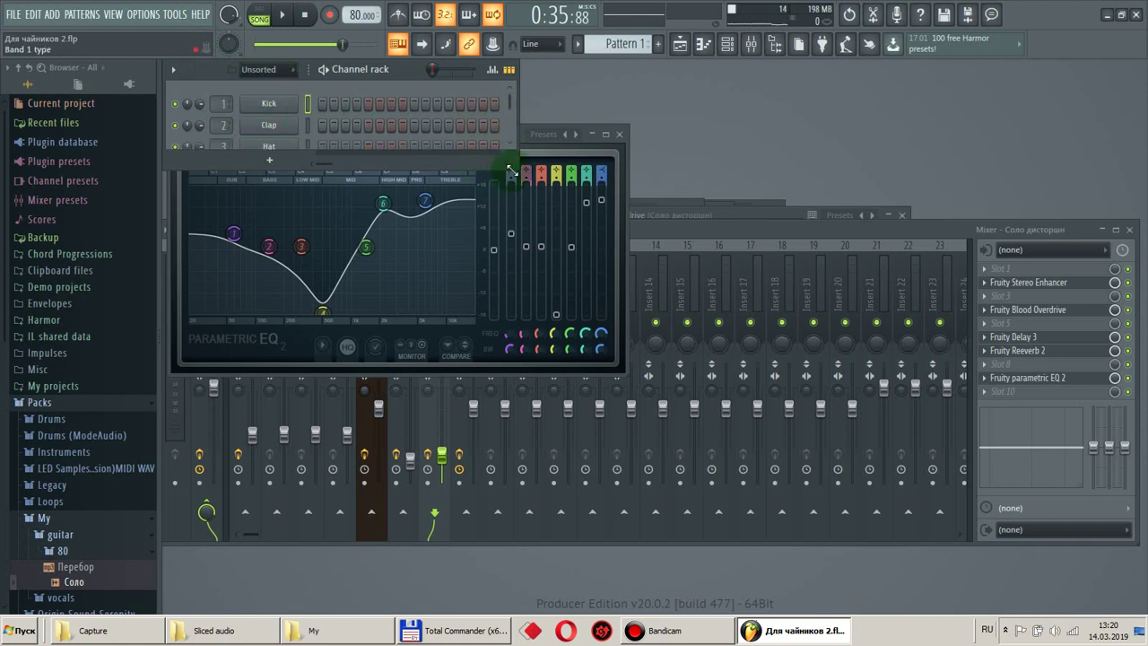
{"action": "left_click_drag", "start_coordinate": [513, 168], "coordinate": [509, 285]}
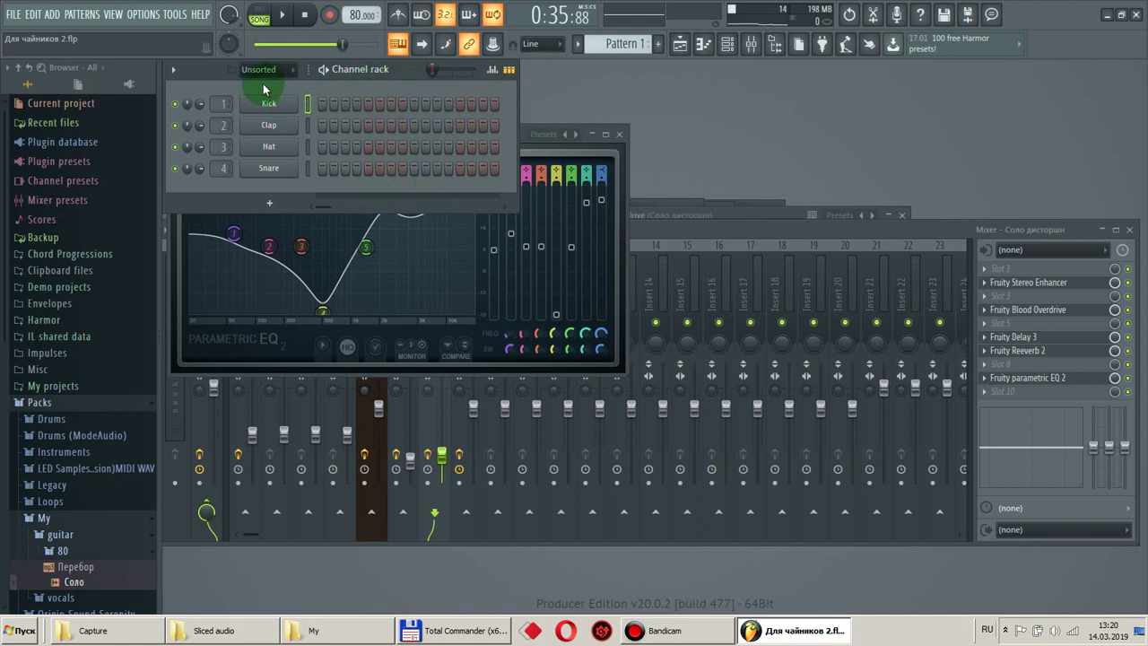
Program Kick hits on steps 1, 7 and 9 and Clap hits on steps 5 and 13 of Pattern 1.
{"action": "left_click", "coordinate": [321, 105]}
{"action": "right_click", "coordinate": [379, 103]}
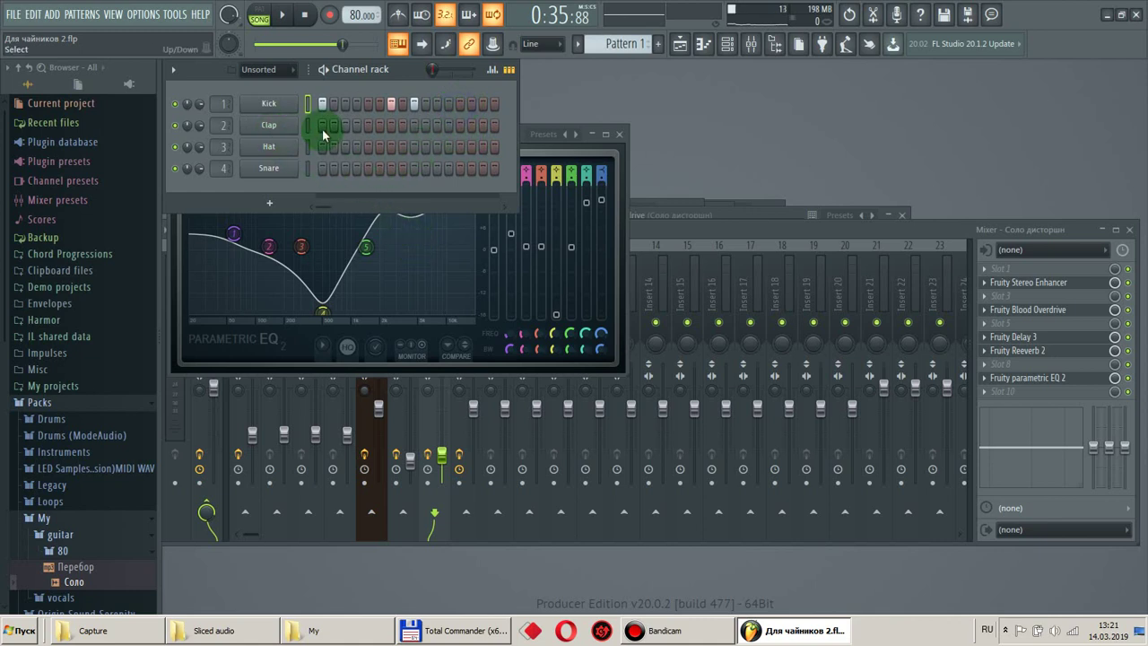
{"action": "left_click", "coordinate": [370, 126]}
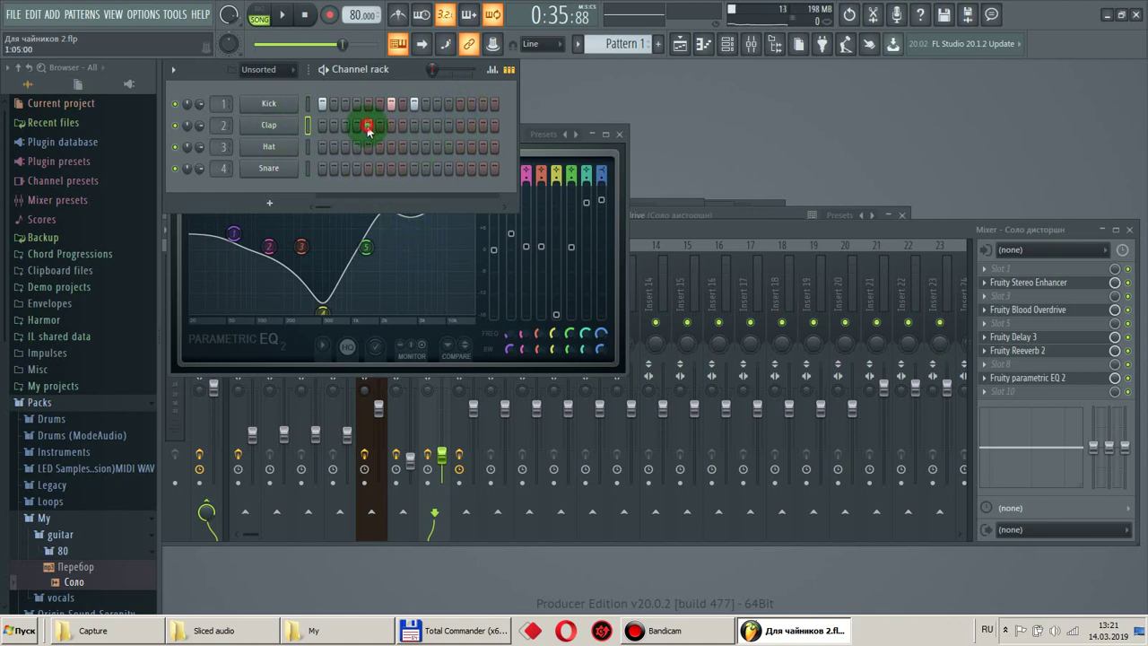
{"action": "left_click", "coordinate": [459, 126]}
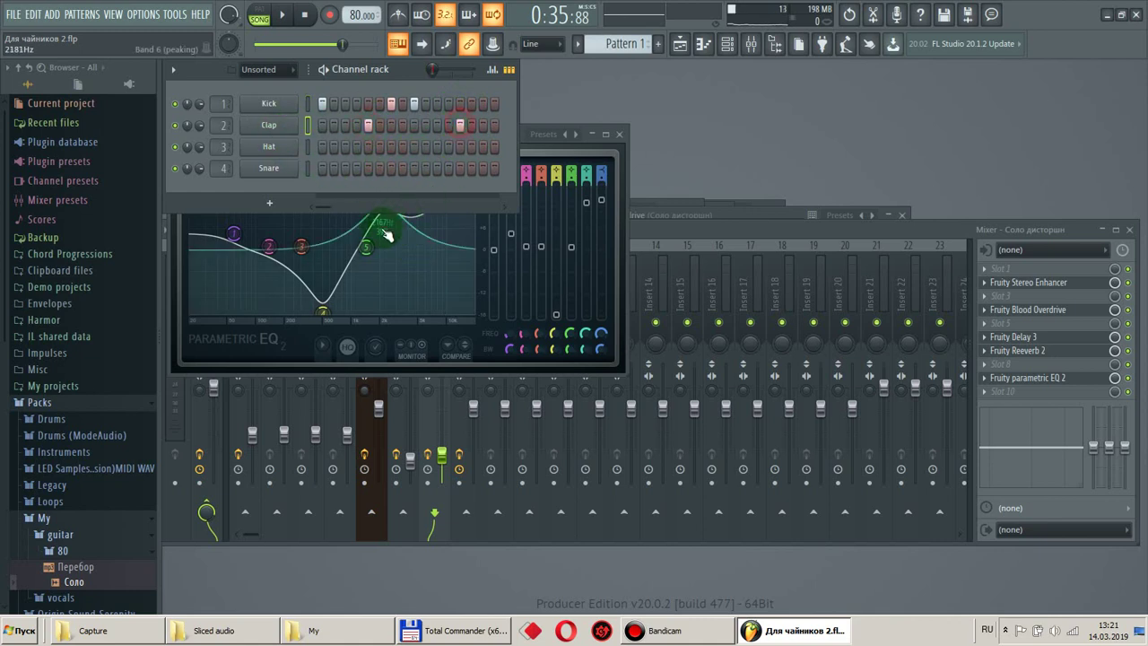
Program Hat hits on every odd step of Pattern 1 and play the drum pattern in pattern mode, pausing it after listening.
{"action": "left_click", "coordinate": [324, 149]}
{"action": "left_click", "coordinate": [345, 148]}
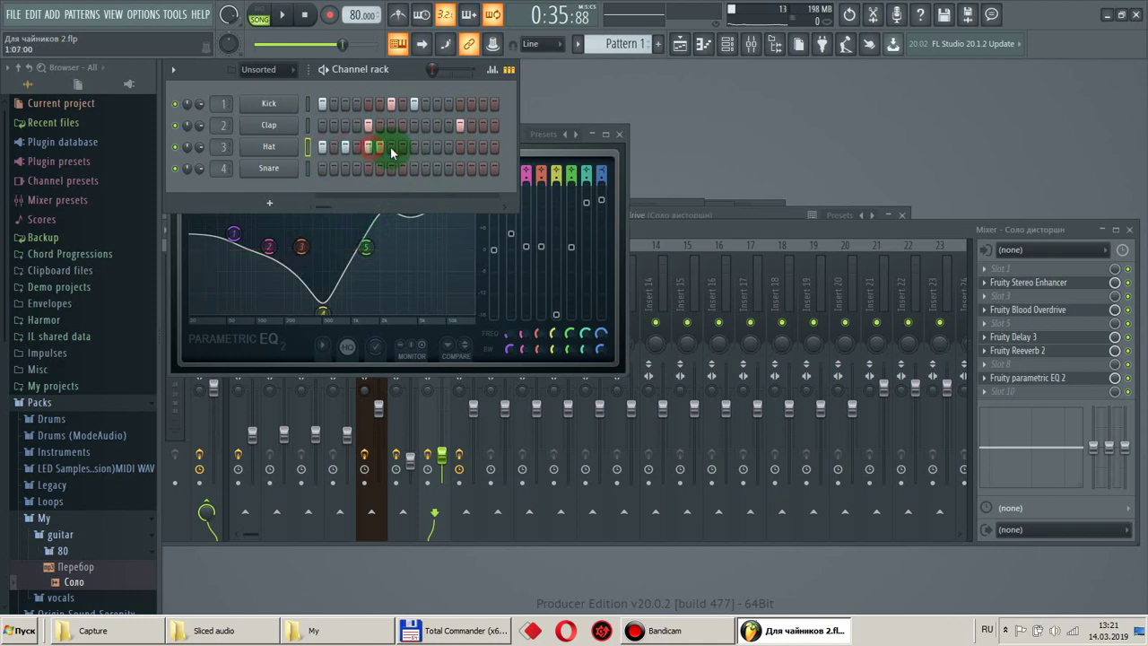
{"action": "right_click", "coordinate": [381, 150]}
{"action": "left_click", "coordinate": [392, 148]}
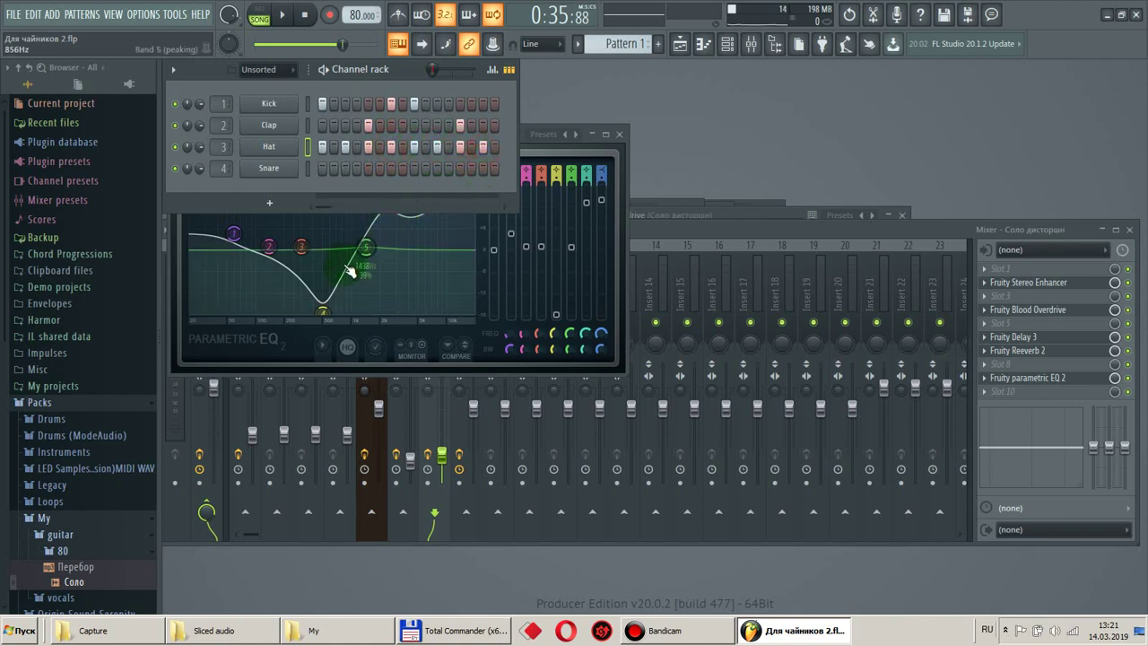
{"action": "left_click", "coordinate": [325, 69]}
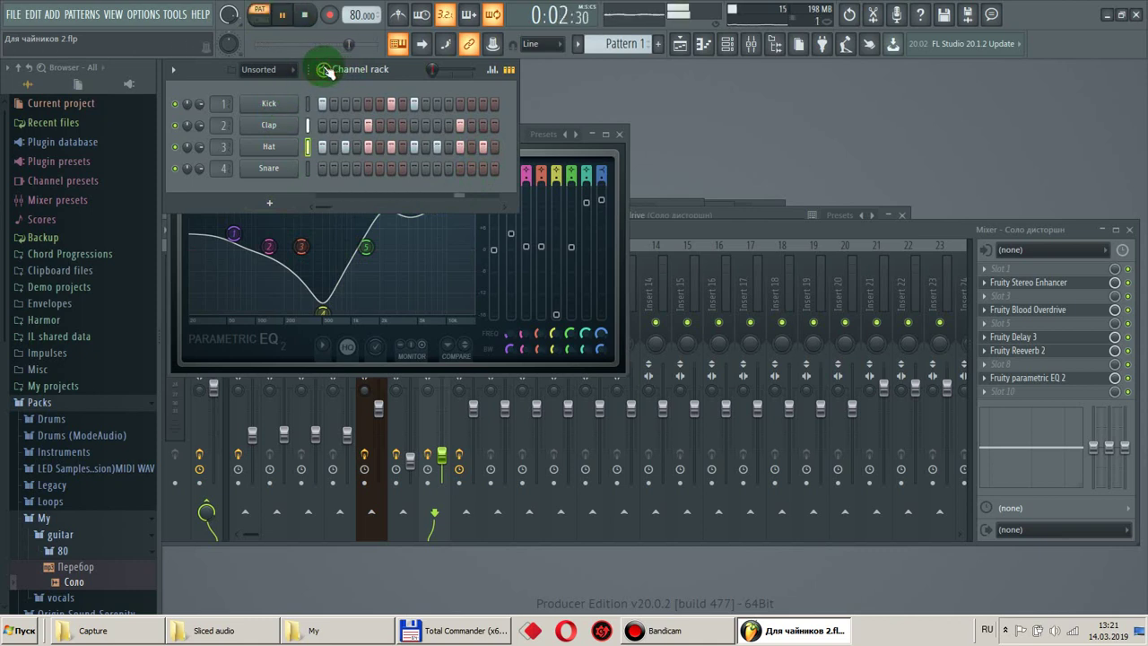
{"action": "left_click", "coordinate": [284, 16]}
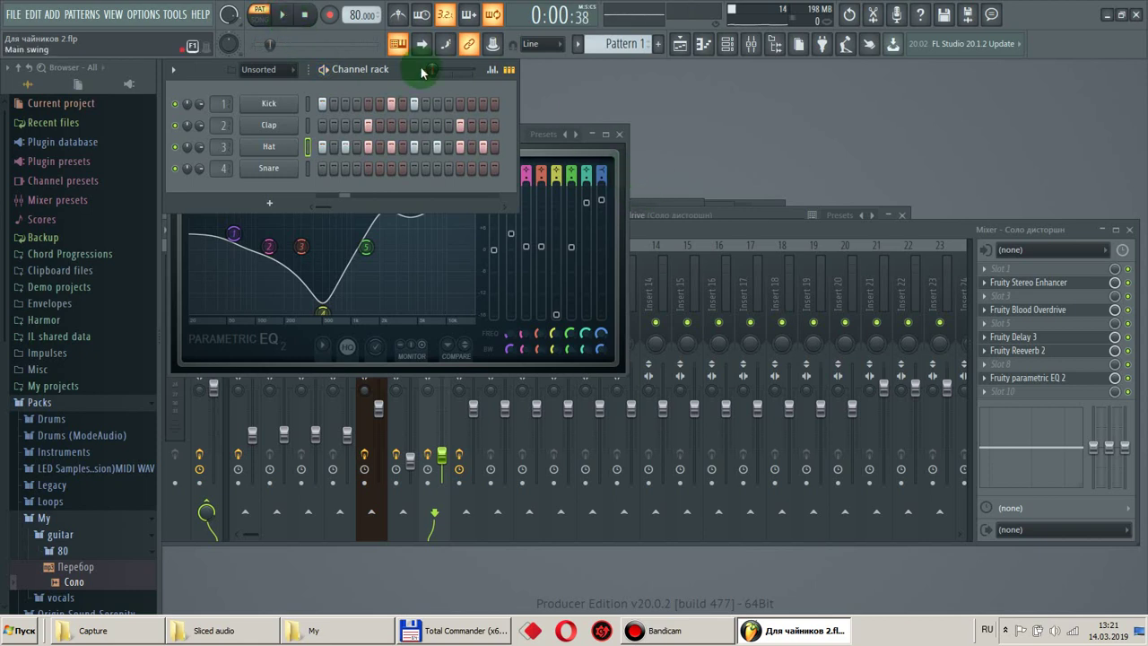
Place Pattern 1 on Track 3 of the Playlist and repeat it bar by bar from bar 1 through bar 16.
{"action": "left_click", "coordinate": [682, 46]}
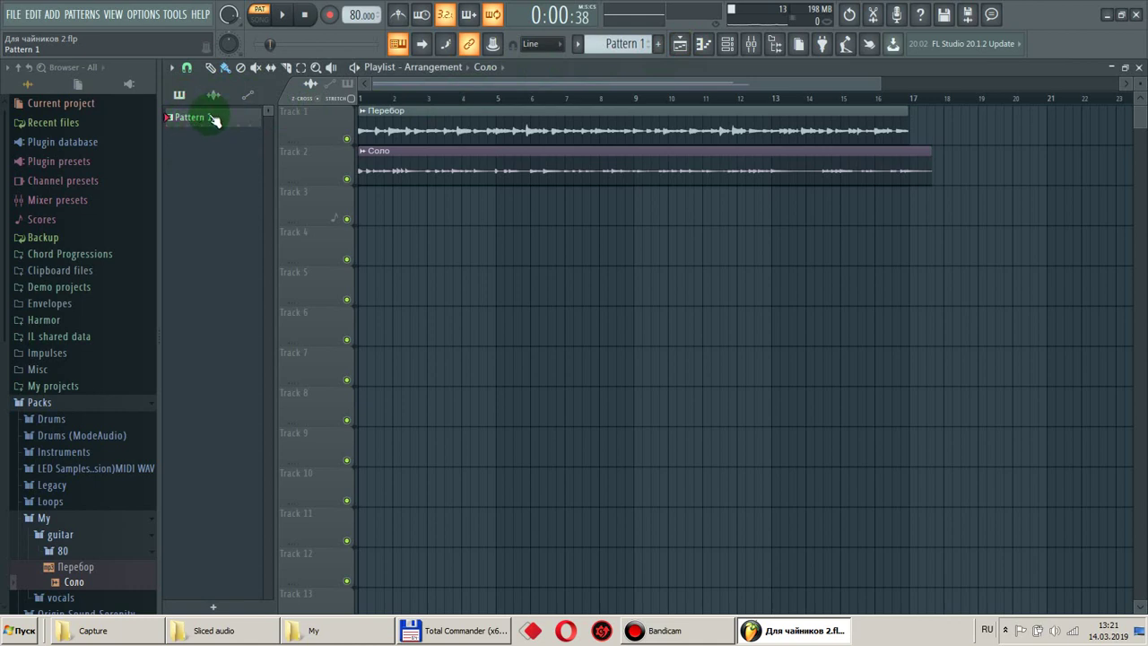
{"action": "left_click_drag", "start_coordinate": [200, 122], "coordinate": [382, 200]}
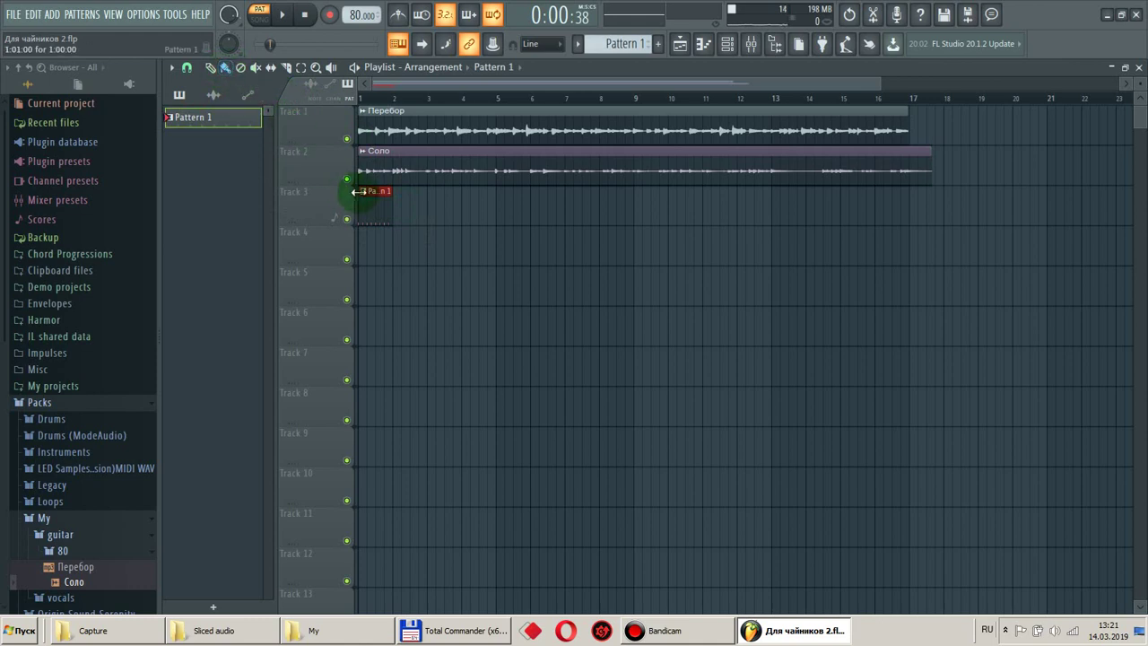
{"action": "left_click", "coordinate": [403, 209]}
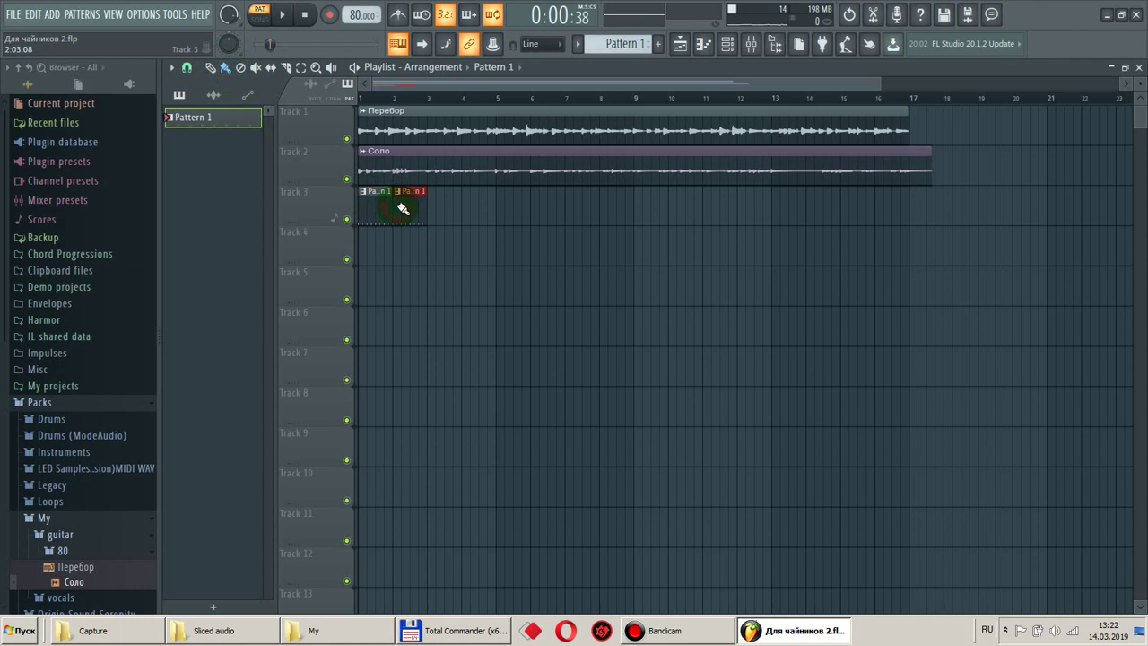
{"action": "left_click_drag", "start_coordinate": [419, 210], "coordinate": [890, 215]}
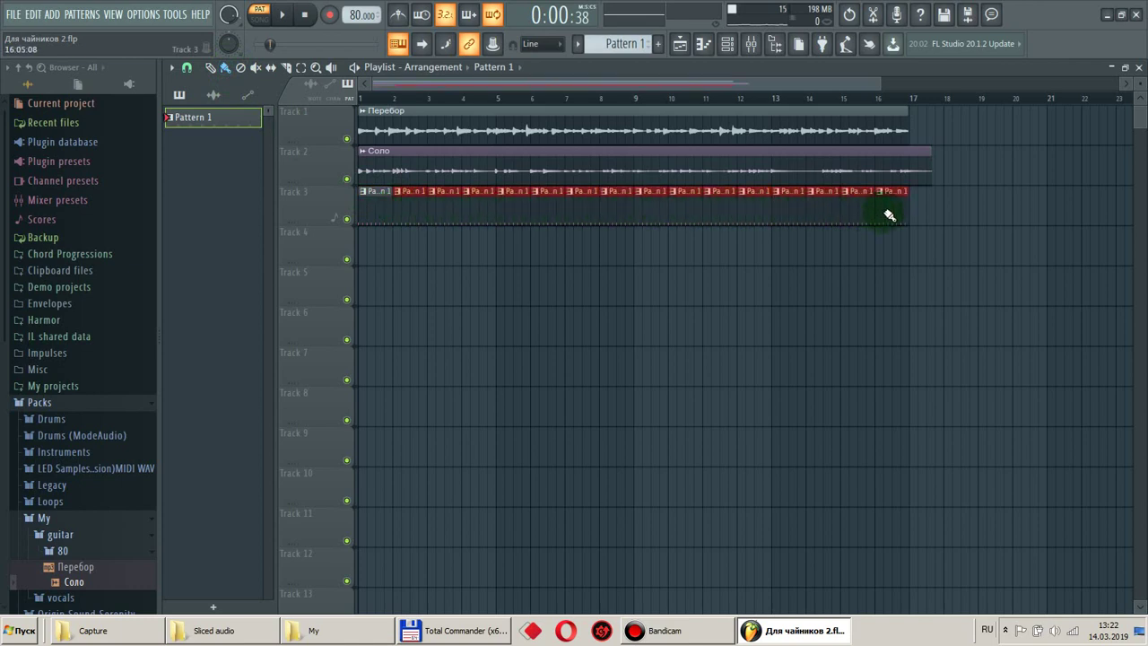
Trim the end of the Соло clip on Track 2 to line up with the start of bar 17.
{"action": "left_click", "coordinate": [932, 155]}
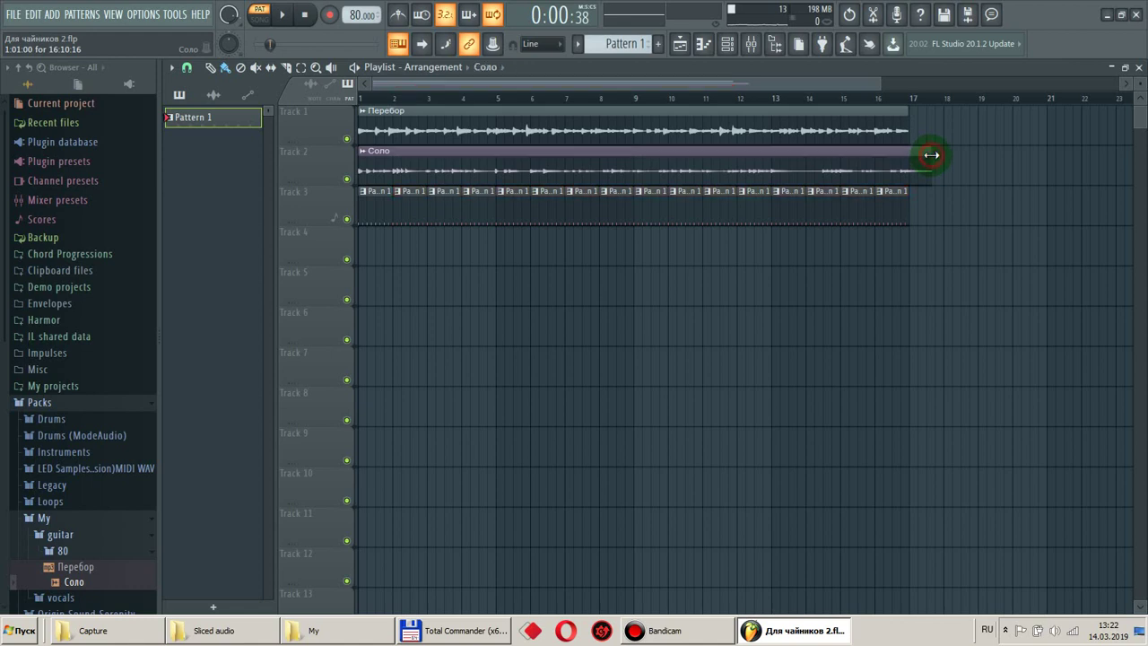
{"action": "left_click_drag", "start_coordinate": [932, 155], "coordinate": [914, 153]}
{"action": "left_click_drag", "start_coordinate": [908, 153], "coordinate": [906, 153]}
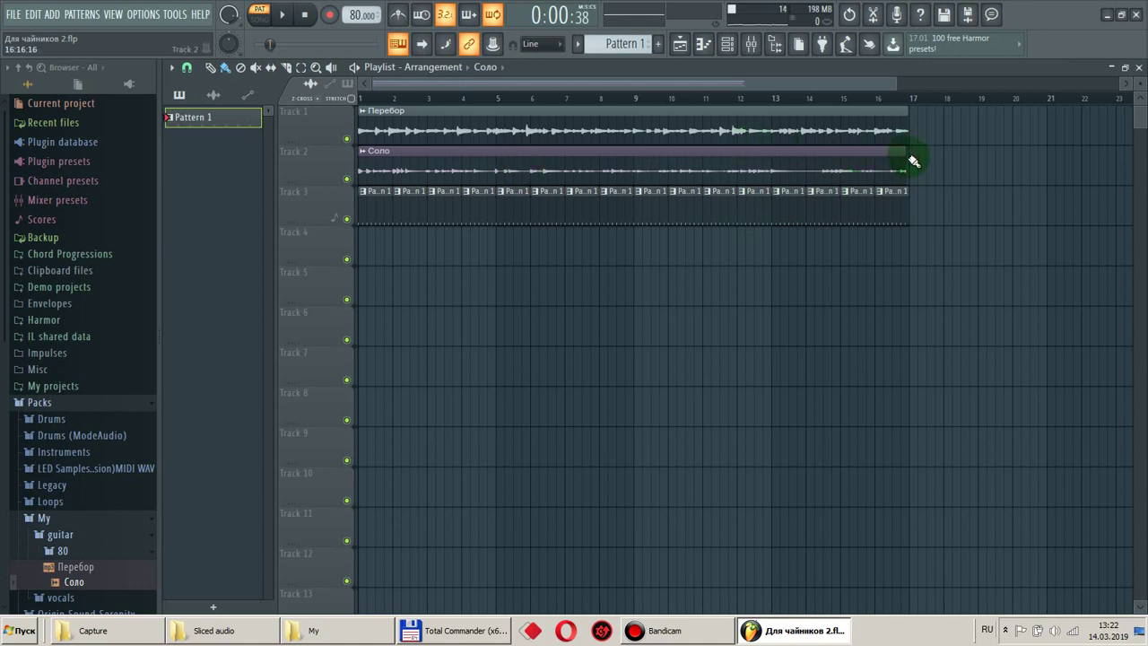
{"action": "left_click_drag", "start_coordinate": [907, 161], "coordinate": [929, 162]}
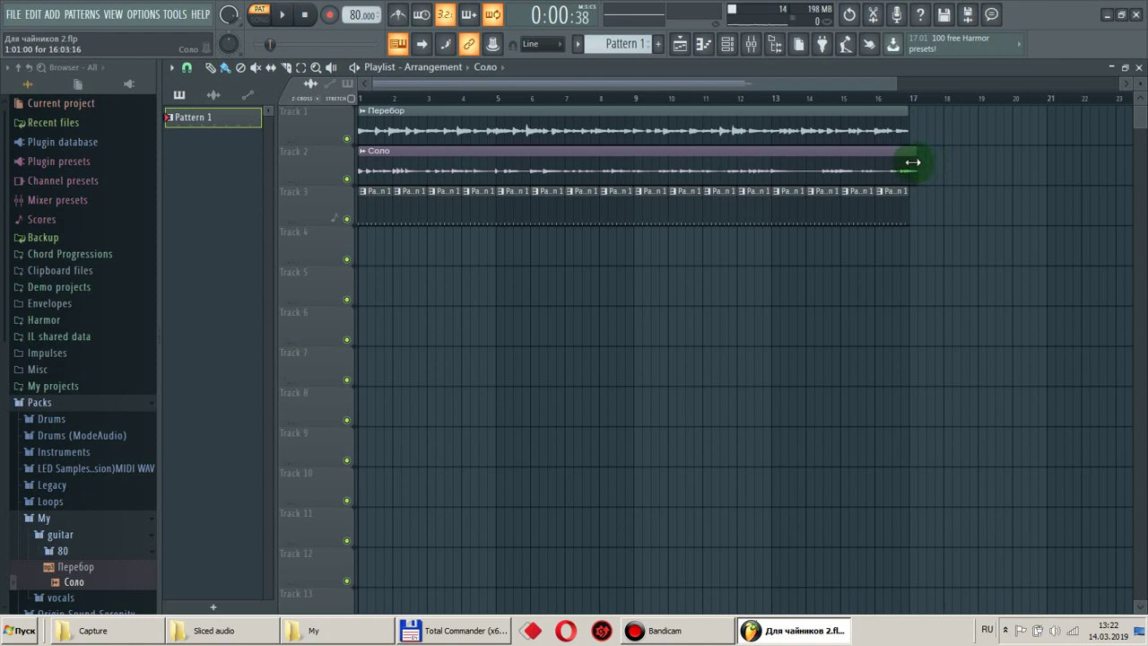
{"action": "left_click_drag", "start_coordinate": [912, 163], "coordinate": [952, 164]}
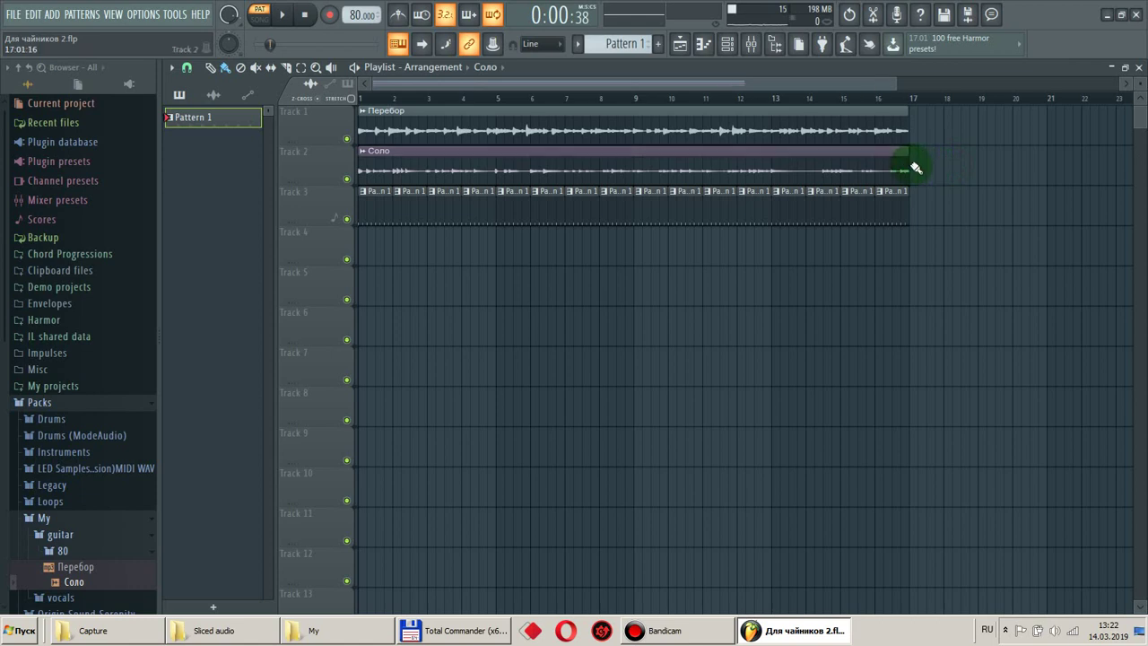
{"action": "mouse_move", "coordinate": [907, 164]}
{"action": "left_mouse_down"}
{"action": "mouse_move", "coordinate": [939, 165]}
{"action": "mouse_move", "coordinate": [914, 166]}
{"action": "left_mouse_up"}
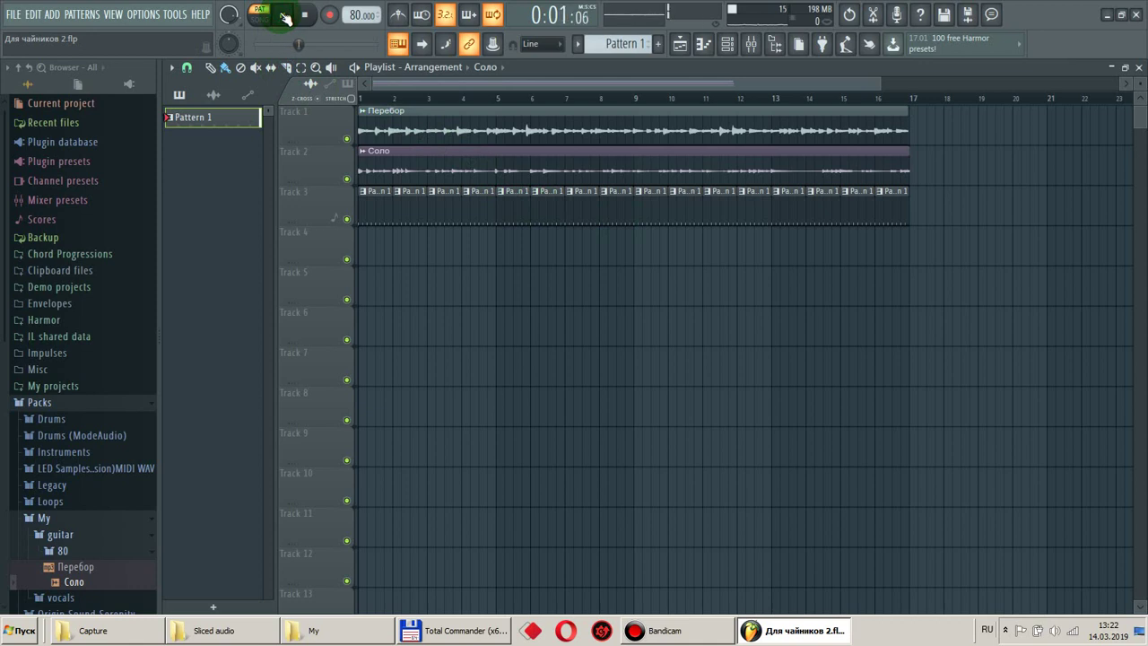
Play the arrangement in song mode and open Fruity Blood Overdrive on the Соло дисторшн mixer track, with the Channel rack shown.
{"action": "left_click", "coordinate": [355, 68]}
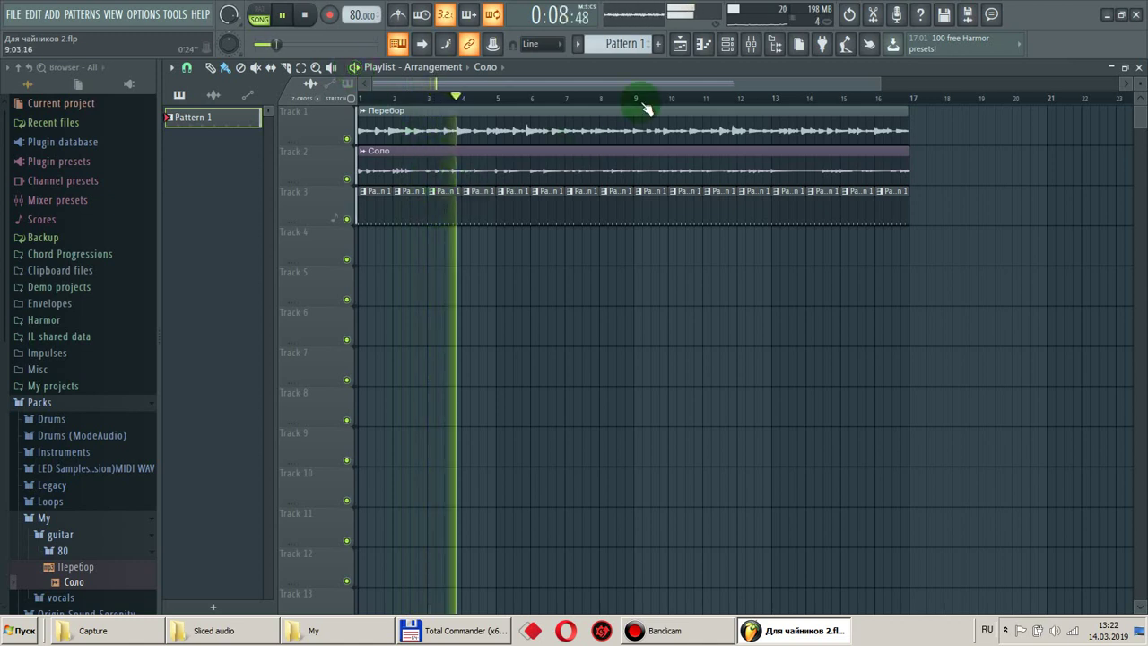
{"action": "left_click", "coordinate": [731, 45]}
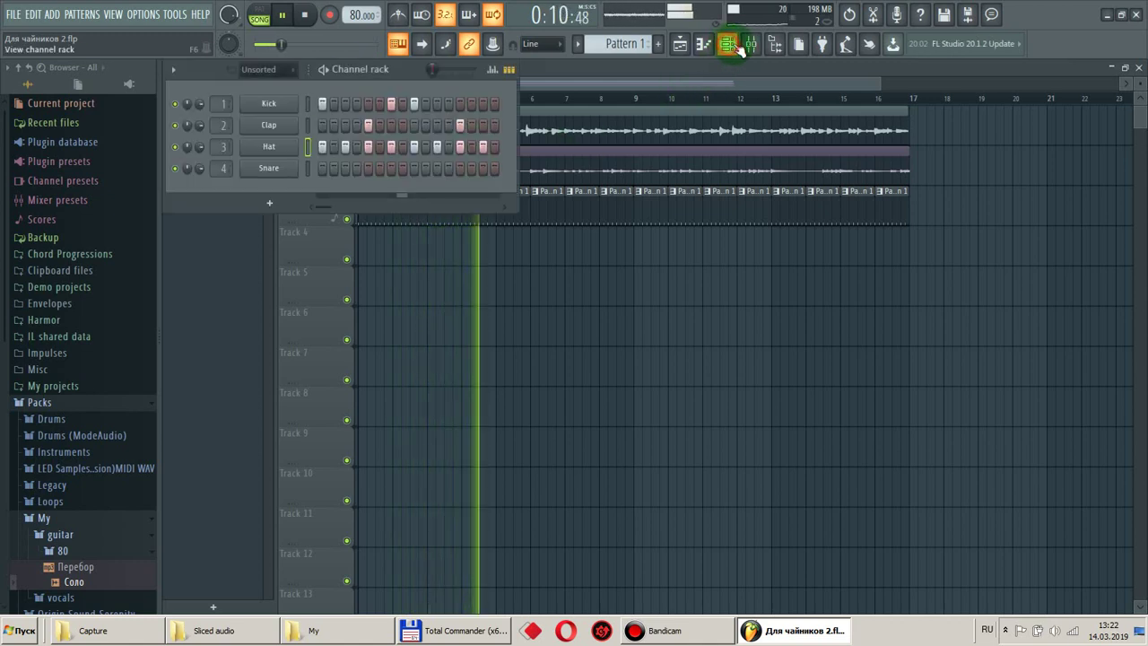
{"action": "left_click", "coordinate": [750, 45]}
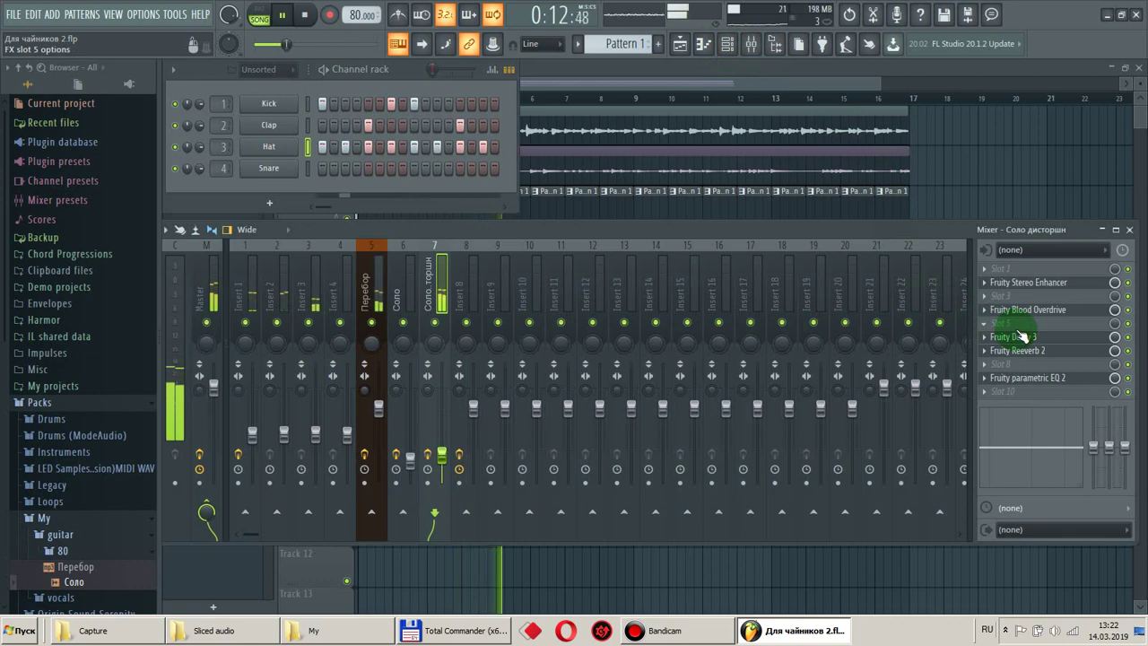
{"action": "left_click", "coordinate": [1075, 312]}
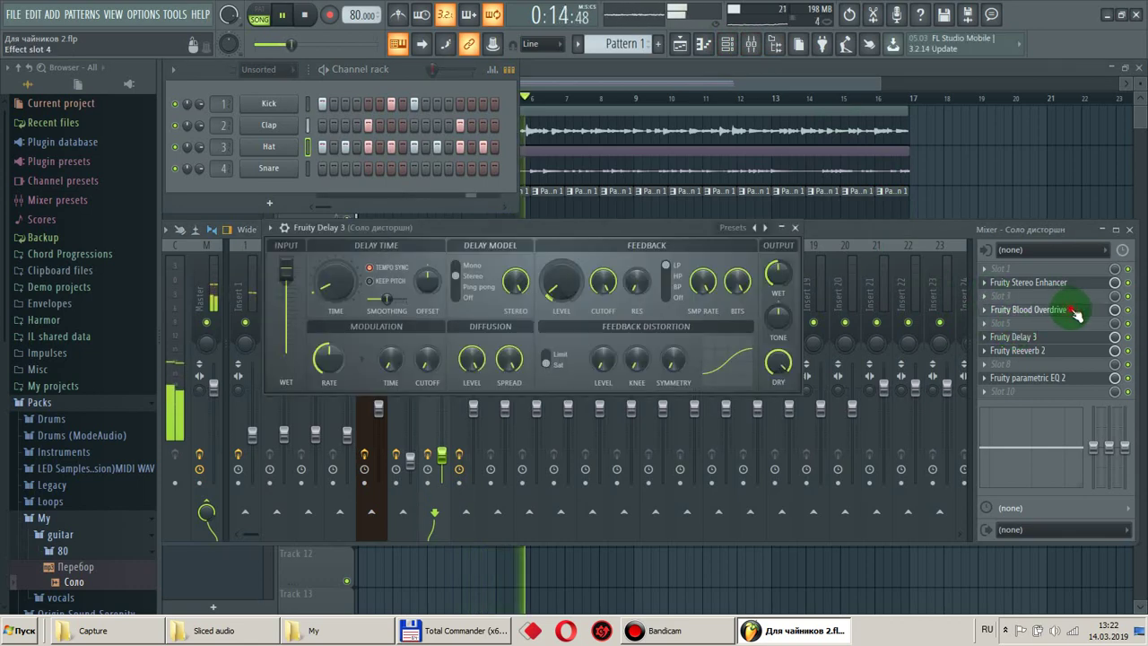
{"action": "left_click", "coordinate": [1075, 312]}
{"action": "left_click", "coordinate": [1074, 312]}
{"action": "left_click", "coordinate": [1075, 311]}
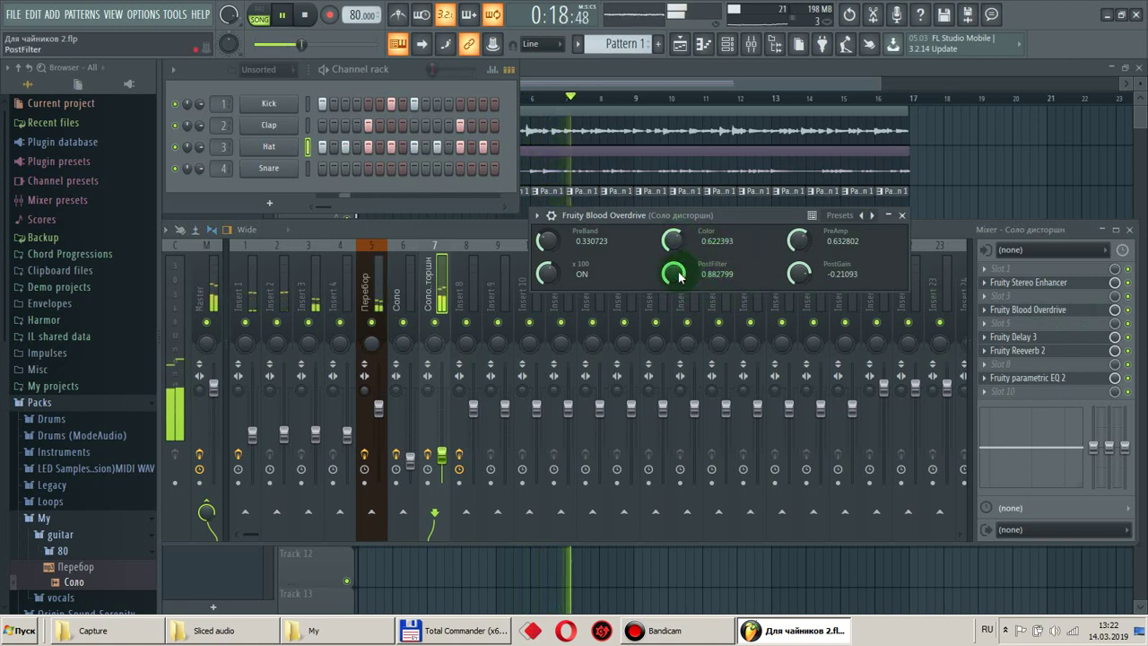
Set Fruity Blood Overdrive's PostFilter to 0.901027, PreAmp to 0.515617, PreBand to 0.507804 and Color to 0.546874 while the song plays.
{"action": "scroll", "coordinate": [675, 274], "scroll_direction": "up", "scroll_amount": 1}
{"action": "scroll", "coordinate": [799, 242], "scroll_direction": "down", "scroll_amount": 5}
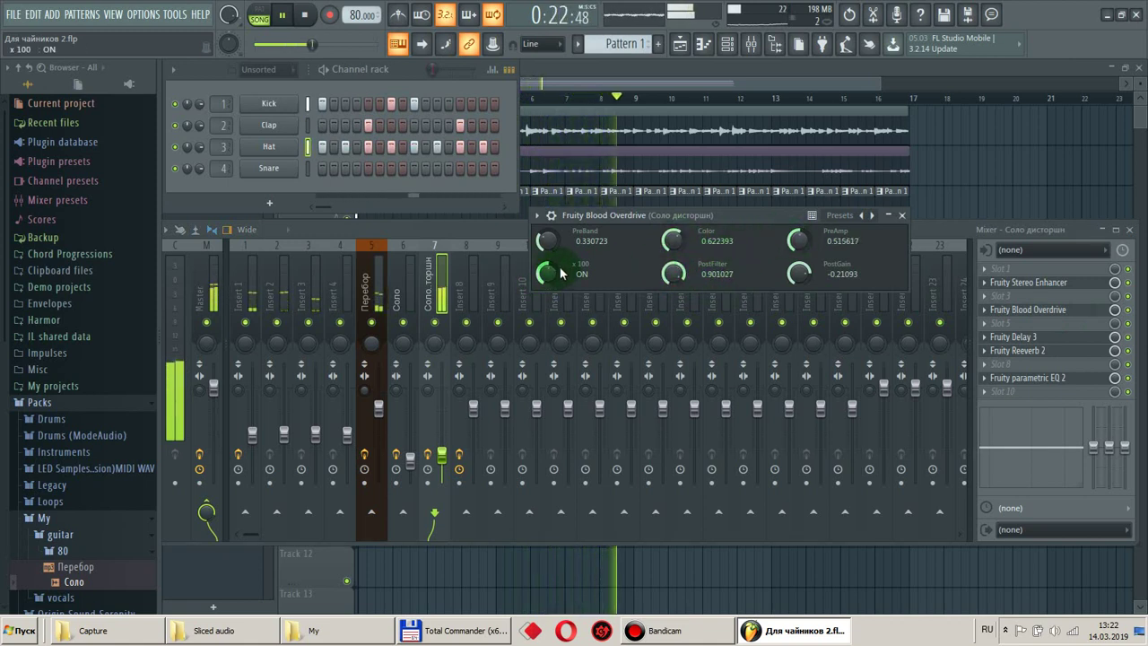
{"action": "scroll", "coordinate": [672, 240], "scroll_direction": "down", "scroll_amount": 4}
{"action": "scroll", "coordinate": [549, 246], "scroll_direction": "up", "scroll_amount": 8}
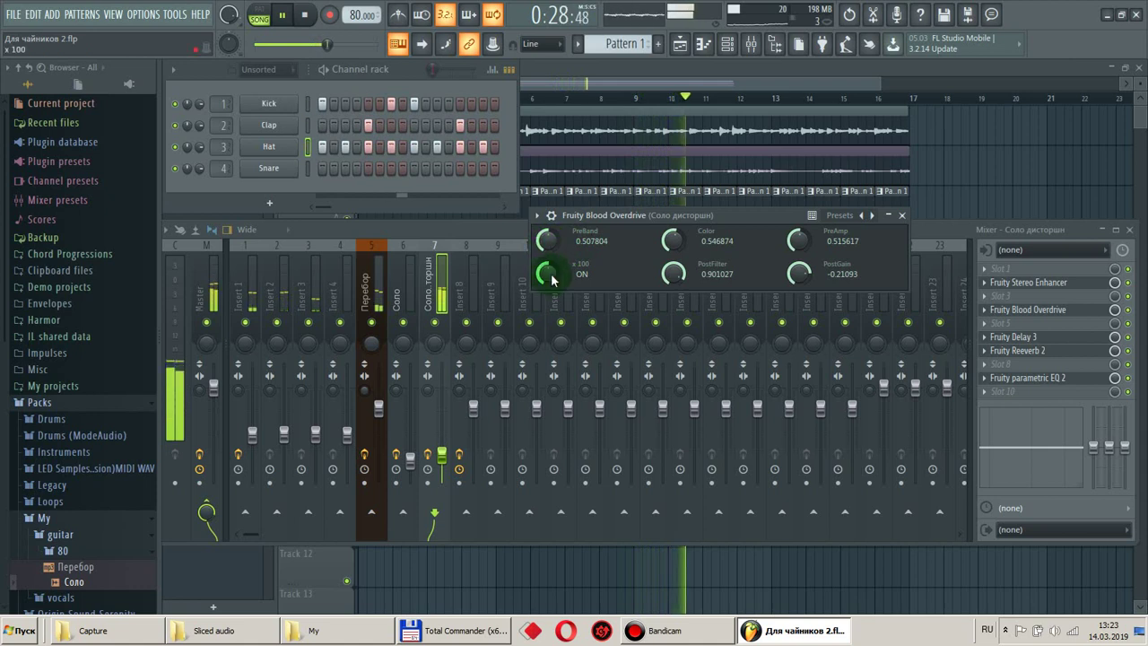
Switch the overdrive's x 100 off and back on, then set PreAmp to 0.434889, Color to 0.468750 and PostGain to -0.23958.
{"action": "left_click", "coordinate": [555, 270]}
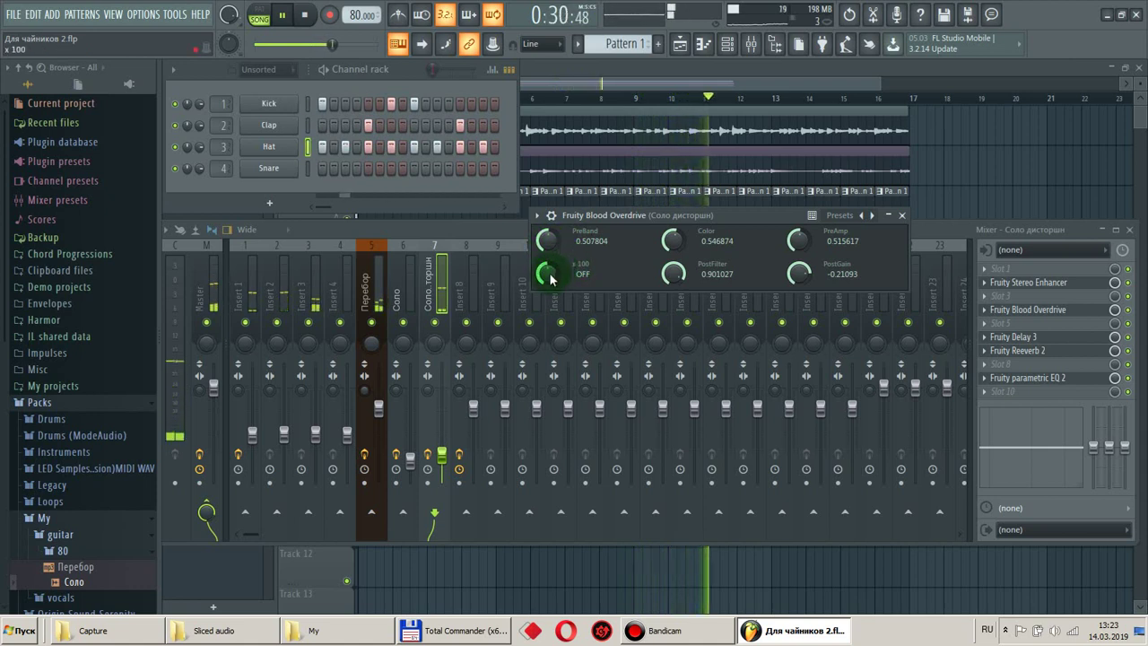
{"action": "left_click", "coordinate": [567, 276]}
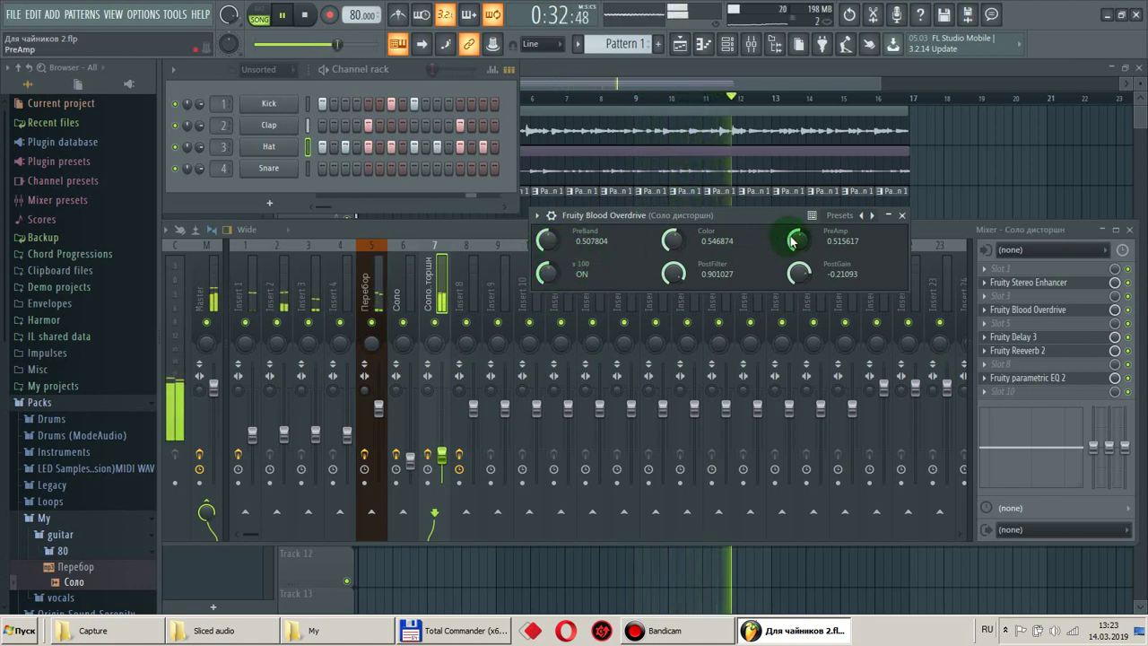
{"action": "left_click_drag", "start_coordinate": [798, 231], "coordinate": [800, 237]}
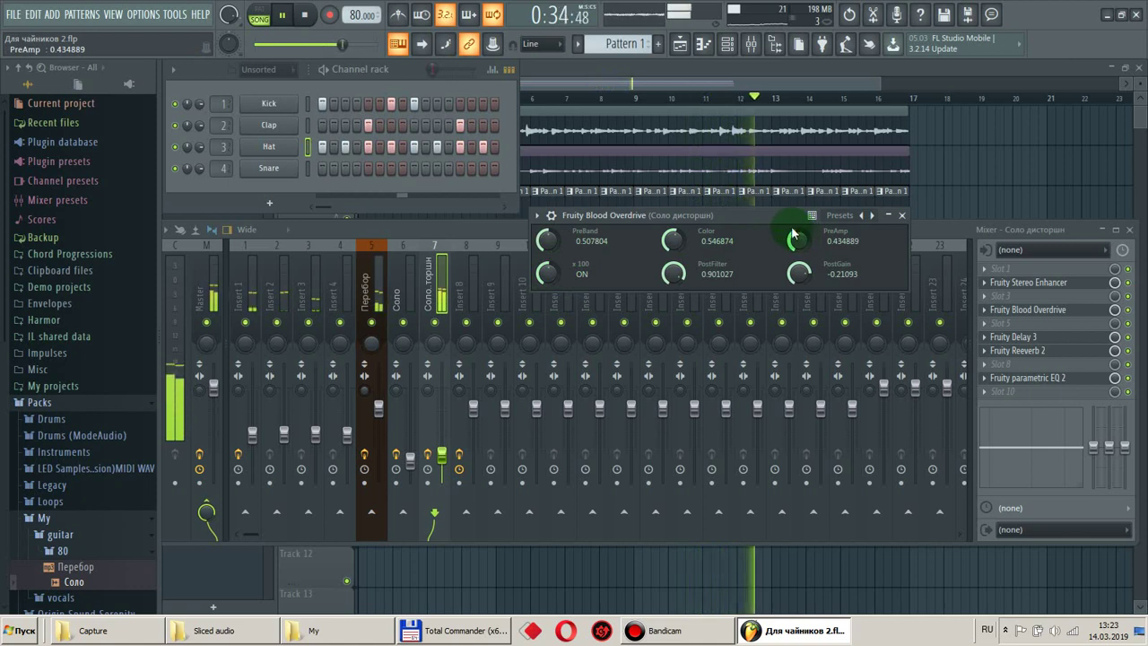
{"action": "scroll", "coordinate": [673, 246], "scroll_direction": "down", "scroll_amount": 5}
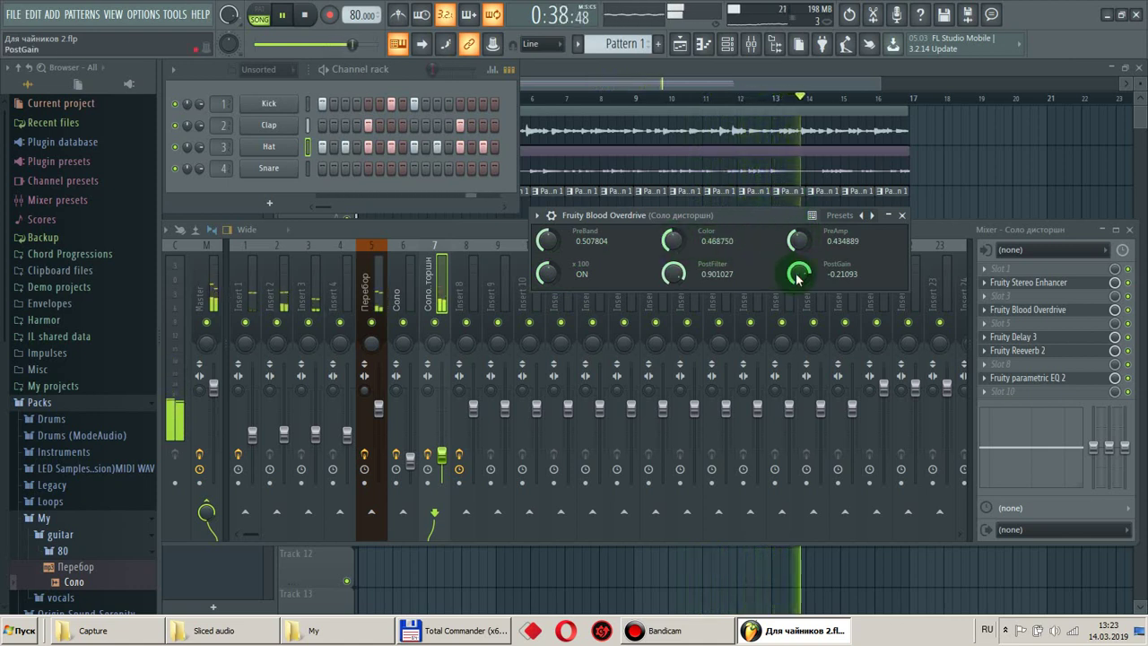
{"action": "left_click_drag", "start_coordinate": [798, 275], "coordinate": [798, 279]}
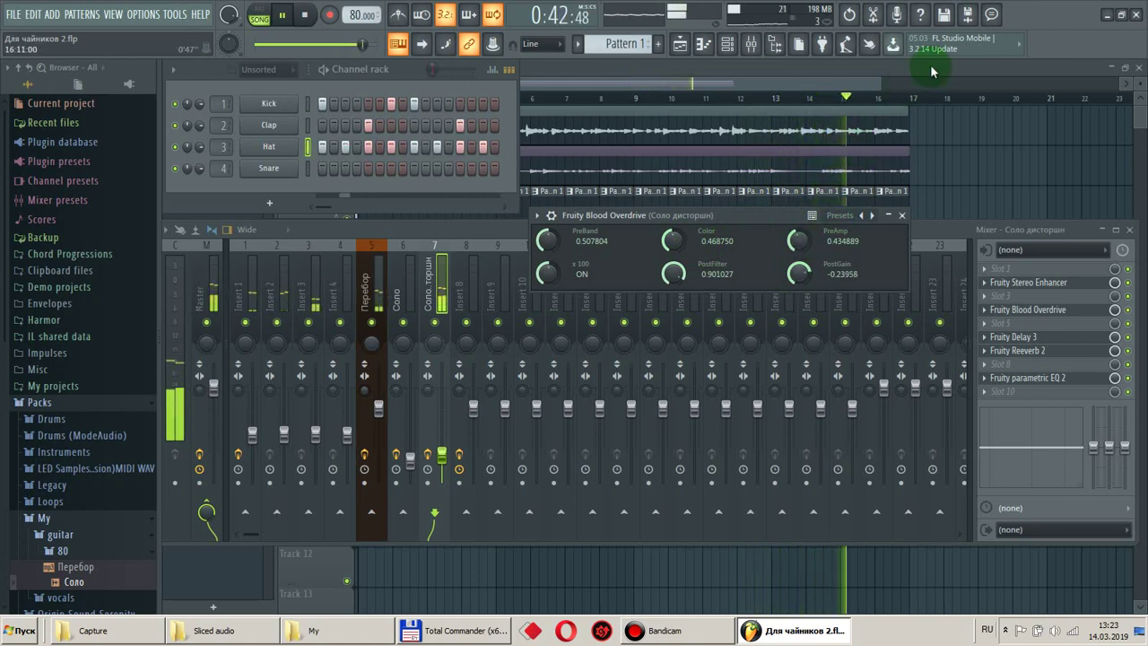
Close the overdrive, Mixer and Channel rack windows, leaving the Playlist open, and pause the song.
{"action": "key", "text": "F12"}
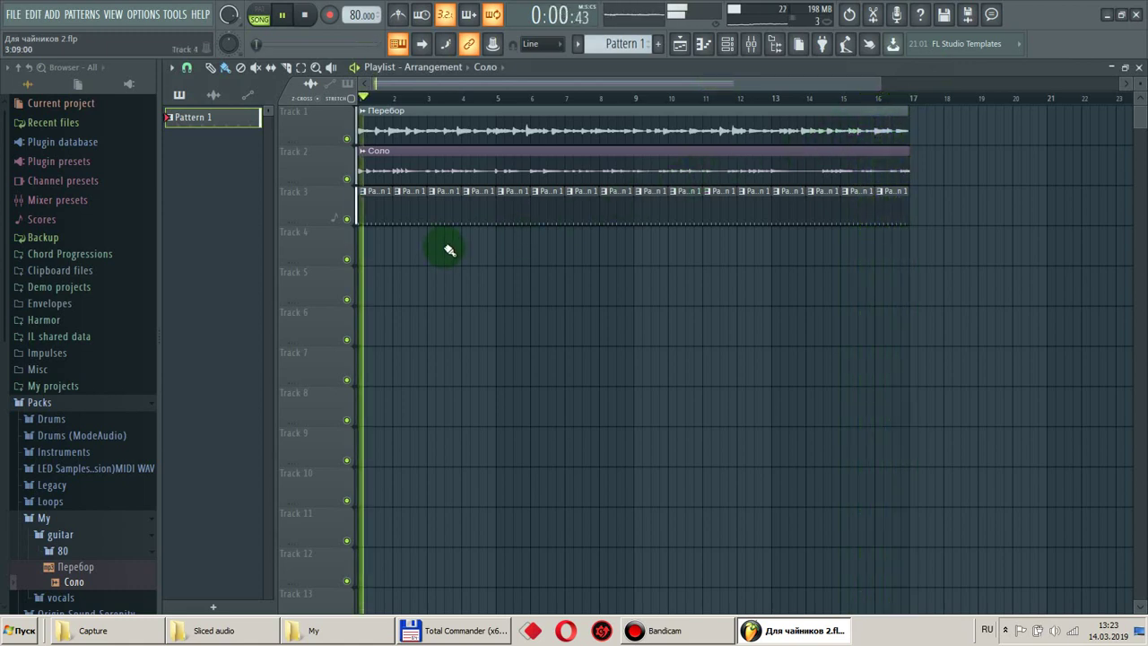
{"action": "left_click", "coordinate": [285, 16]}
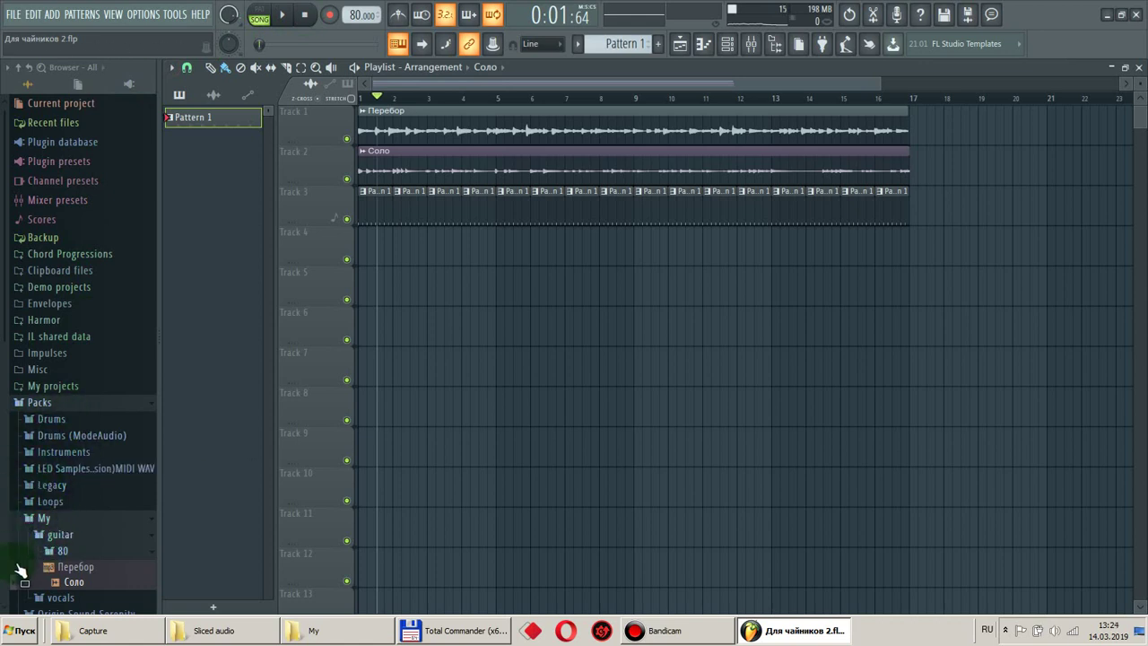
{"action": "left_click_drag", "start_coordinate": [92, 572], "coordinate": [63, 551]}
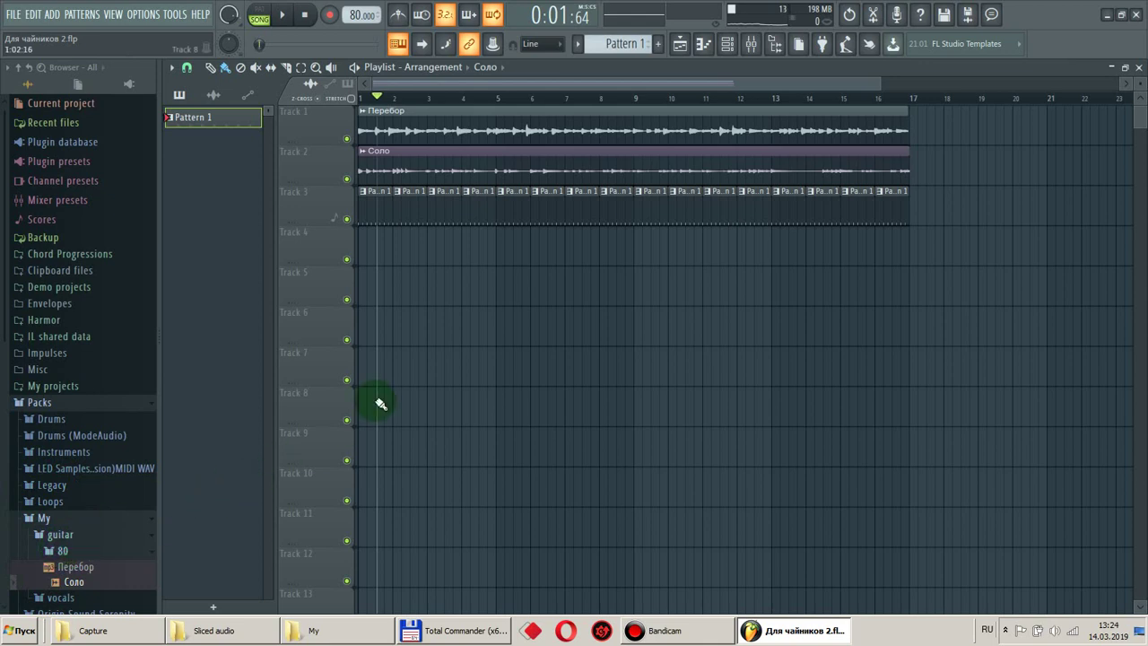
Review the Mixer and the Hat channel's Piano roll, close the Piano roll and bring up the Channel rack.
{"action": "left_click", "coordinate": [751, 43]}
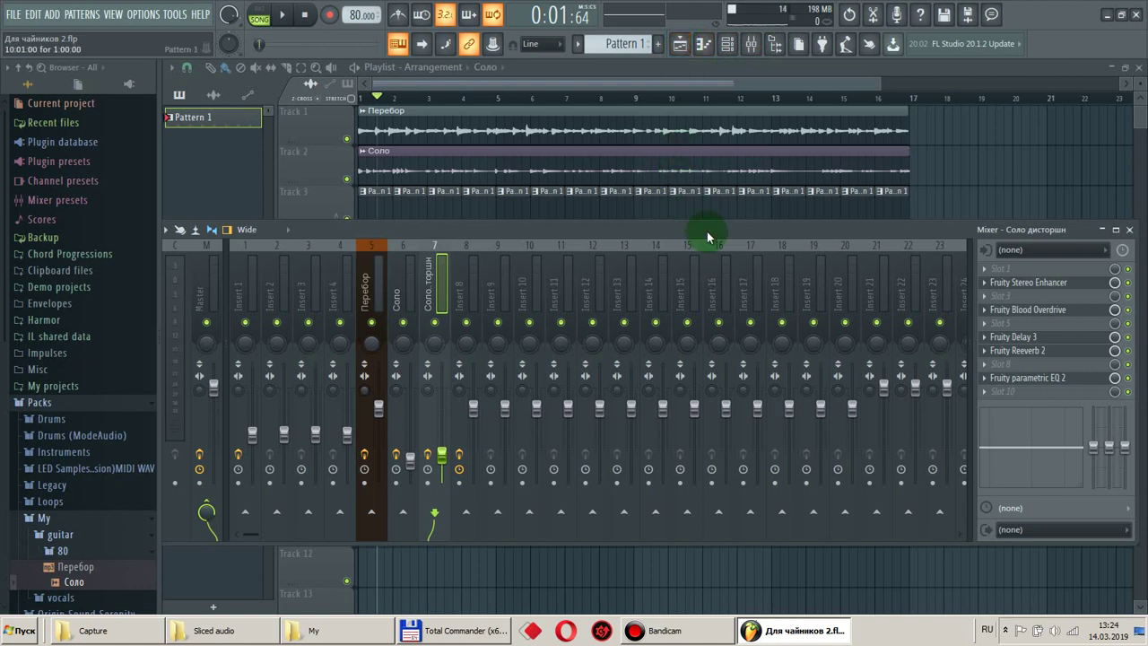
{"action": "left_click", "coordinate": [706, 43]}
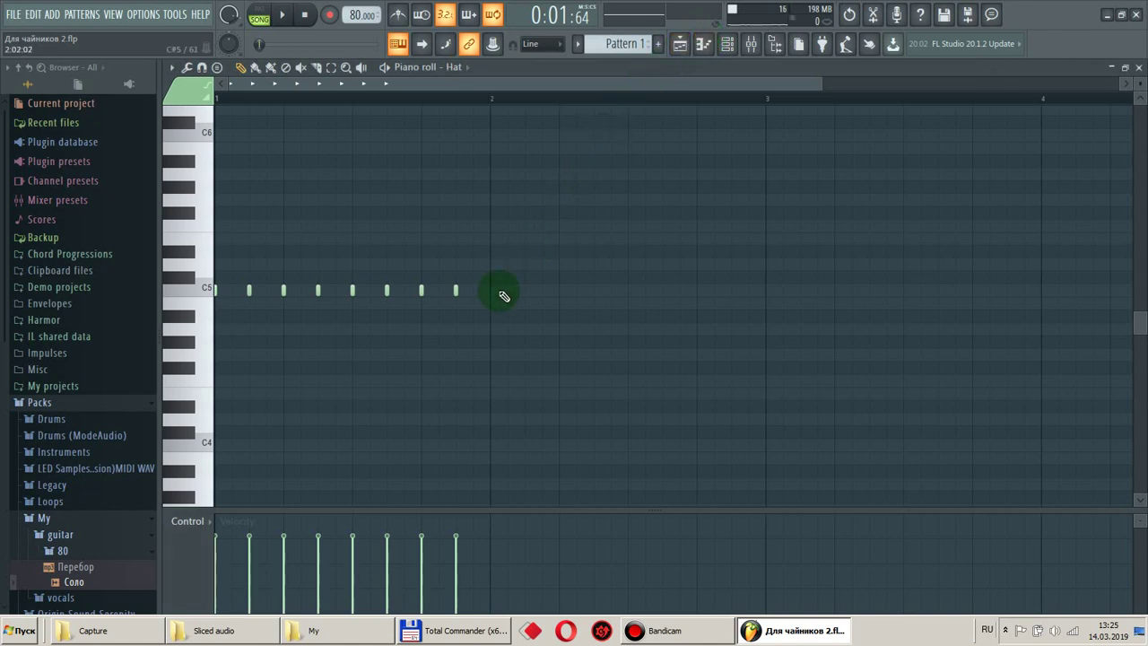
{"action": "left_click", "coordinate": [1138, 69]}
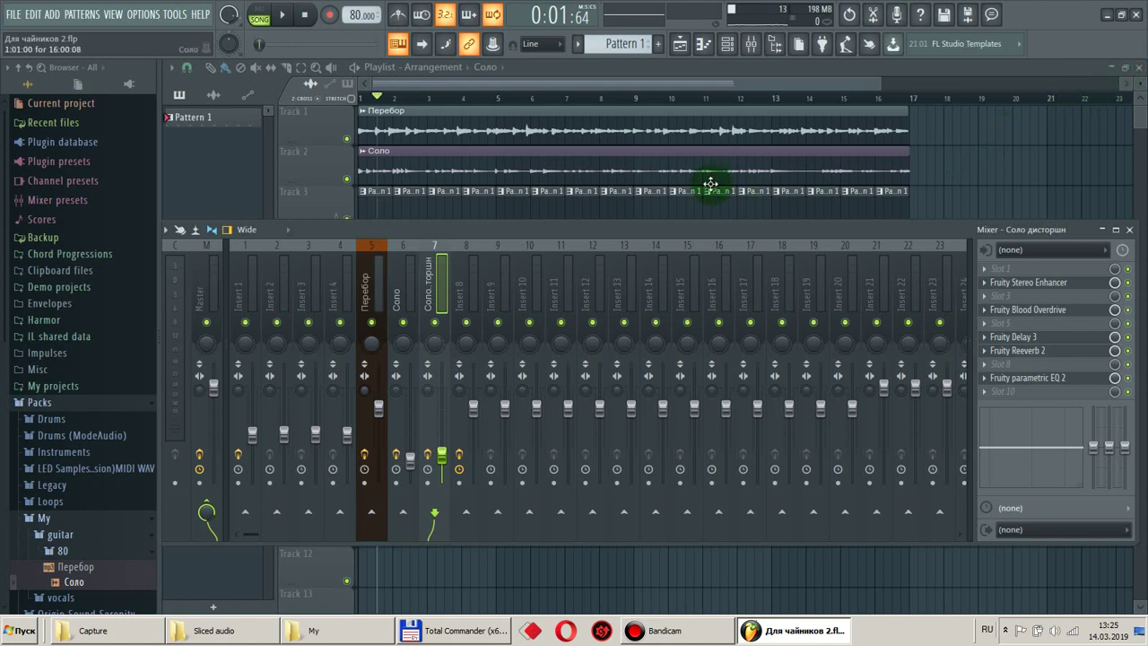
{"action": "left_click", "coordinate": [727, 44]}
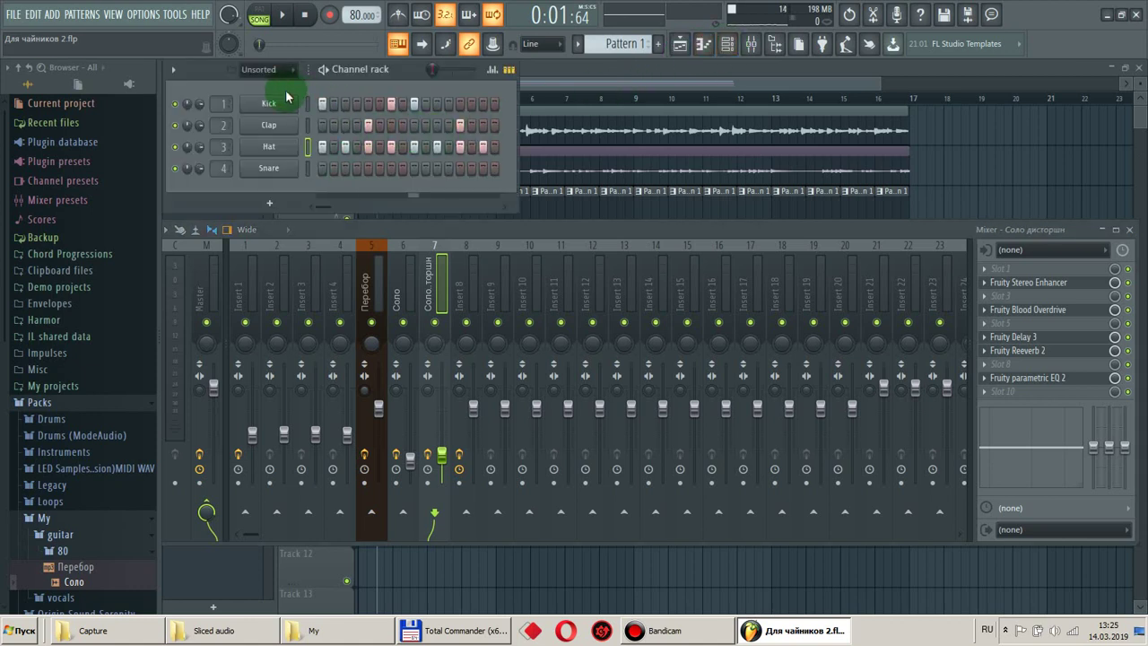